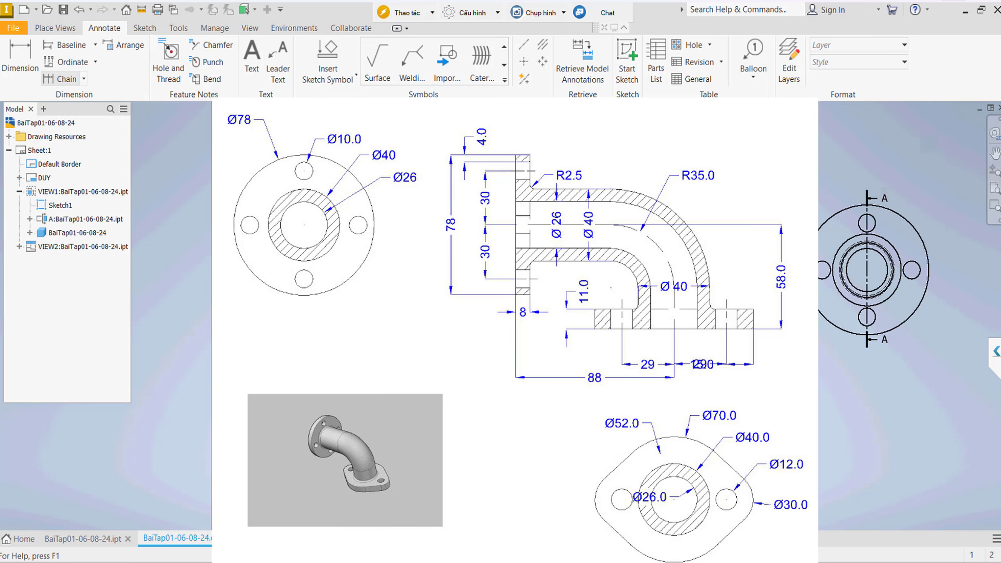
Dismiss the open menu so the new empty part Part2 is ready for modelling.
{"action": "key", "text": "Escape"}
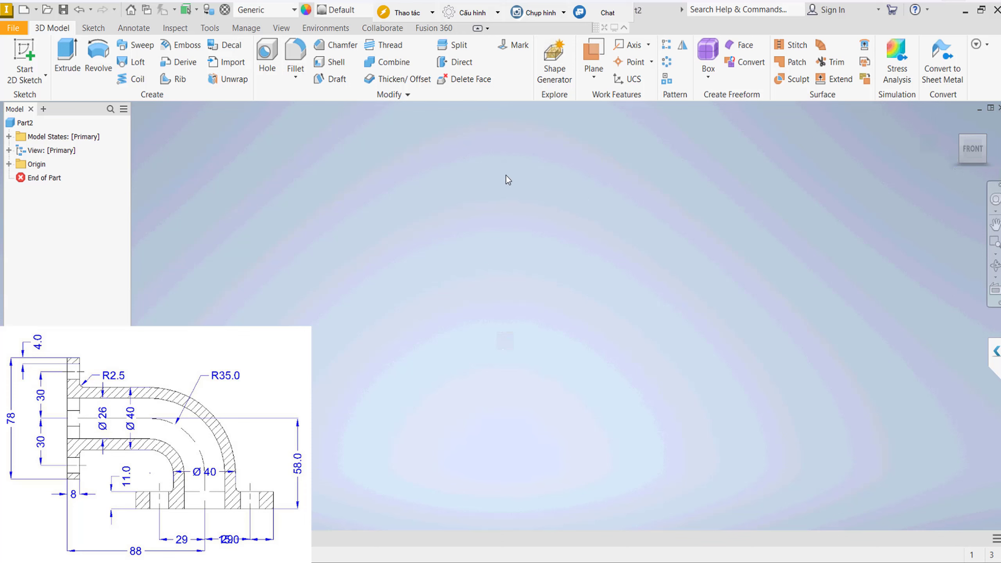
Start a sketch on the origin plane and draw a vertical line up from the origin.
{"action": "right_click", "coordinate": [609, 173]}
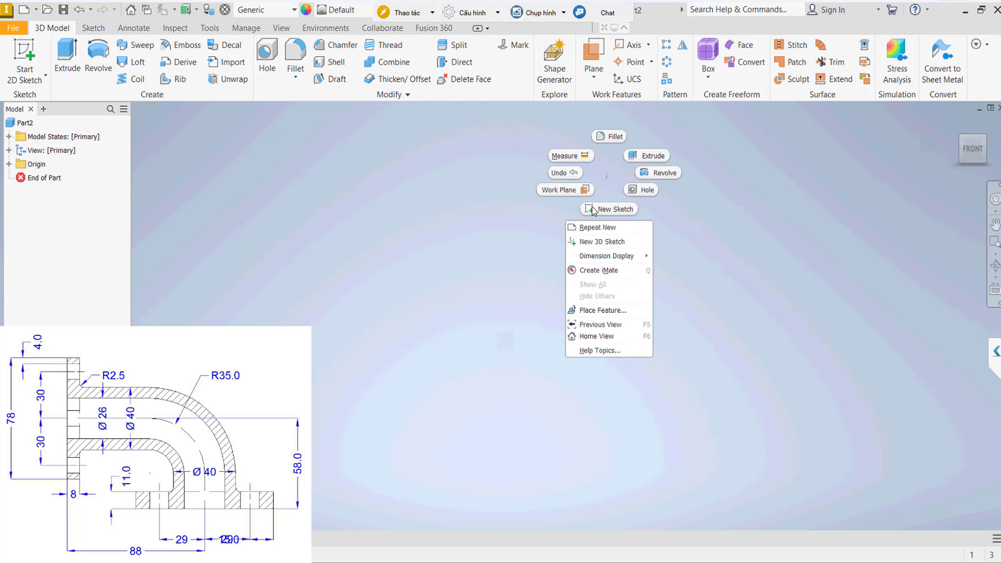
{"action": "left_click", "coordinate": [590, 206]}
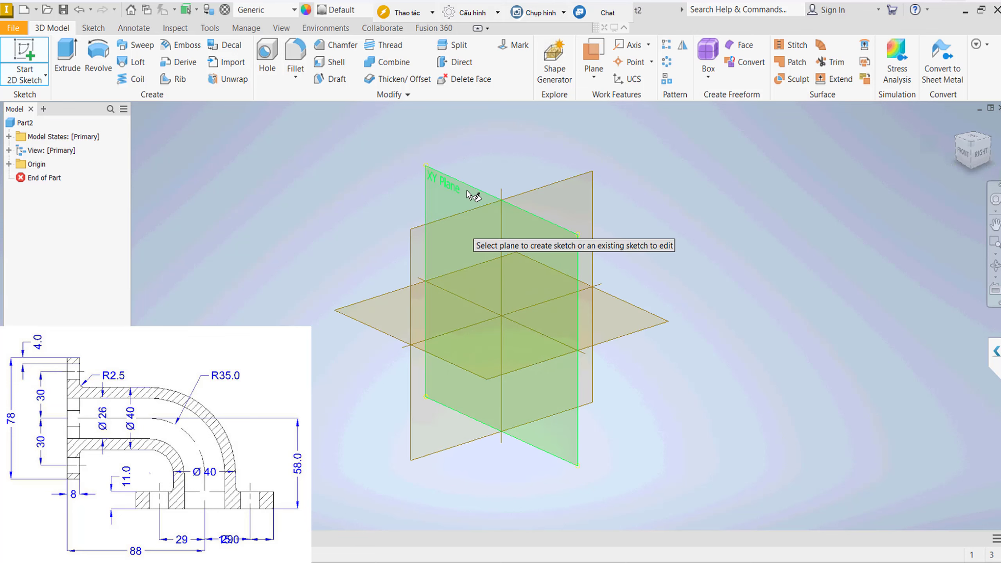
{"action": "left_click", "coordinate": [468, 192]}
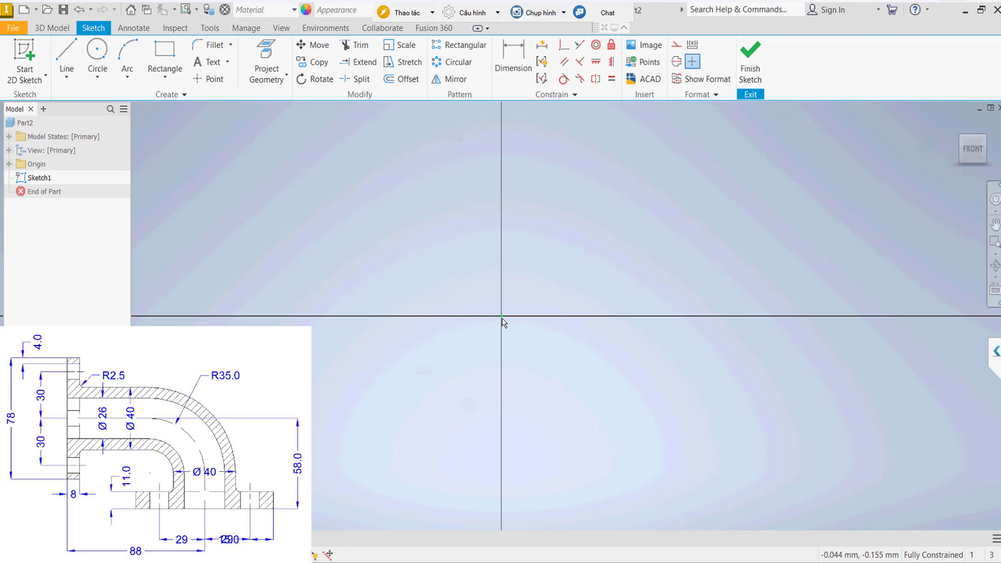
{"action": "left_click", "coordinate": [65, 53]}
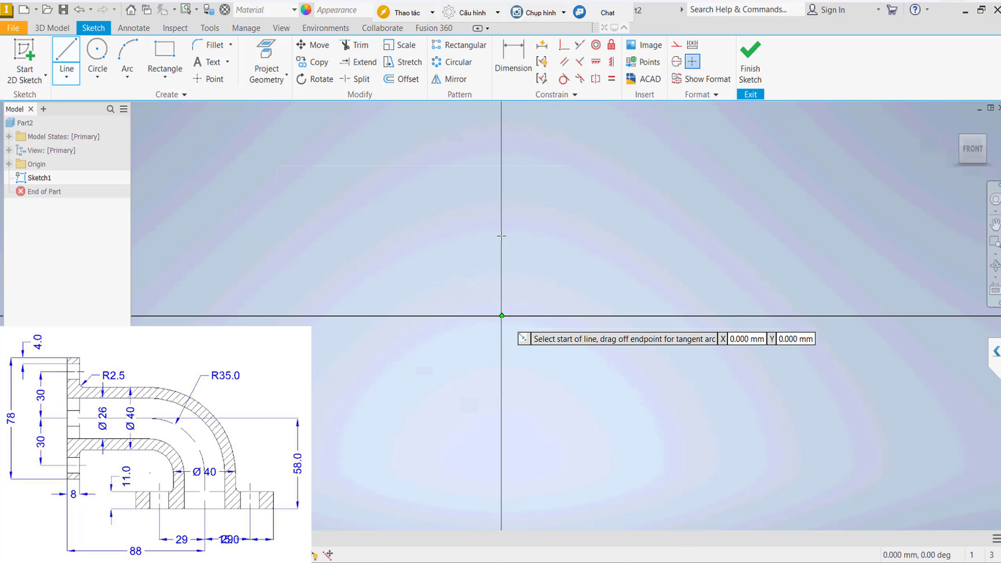
{"action": "left_click", "coordinate": [502, 316]}
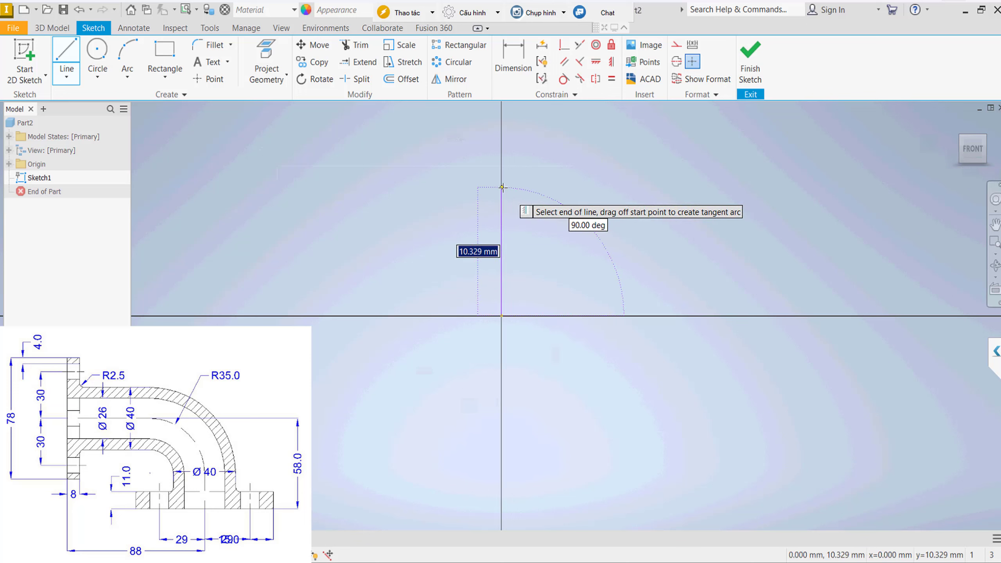
{"action": "left_click", "coordinate": [502, 188]}
{"action": "key", "text": "Escape"}
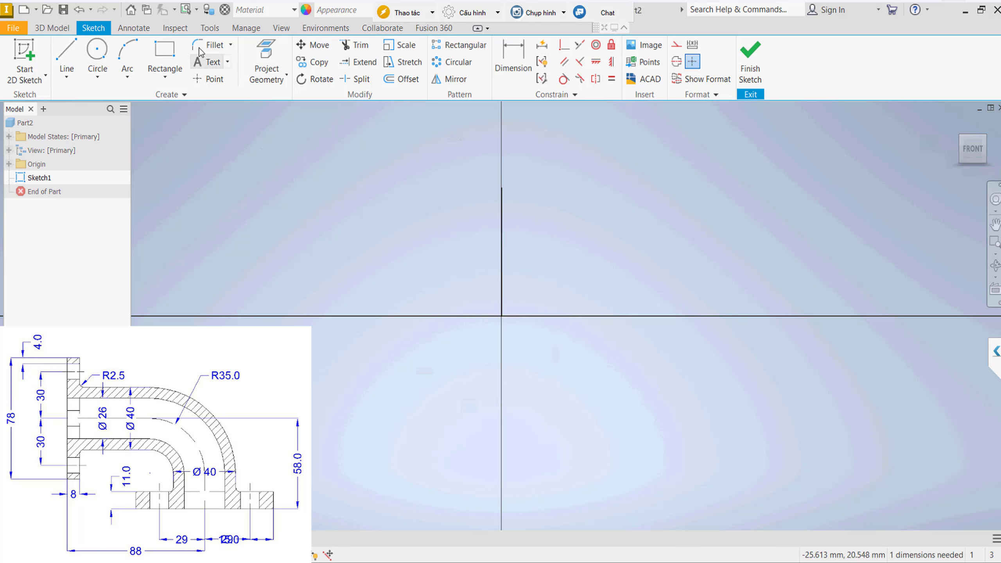
Draw a three-point arc from the line's top end, constrained tangent to the line.
{"action": "left_click", "coordinate": [127, 61]}
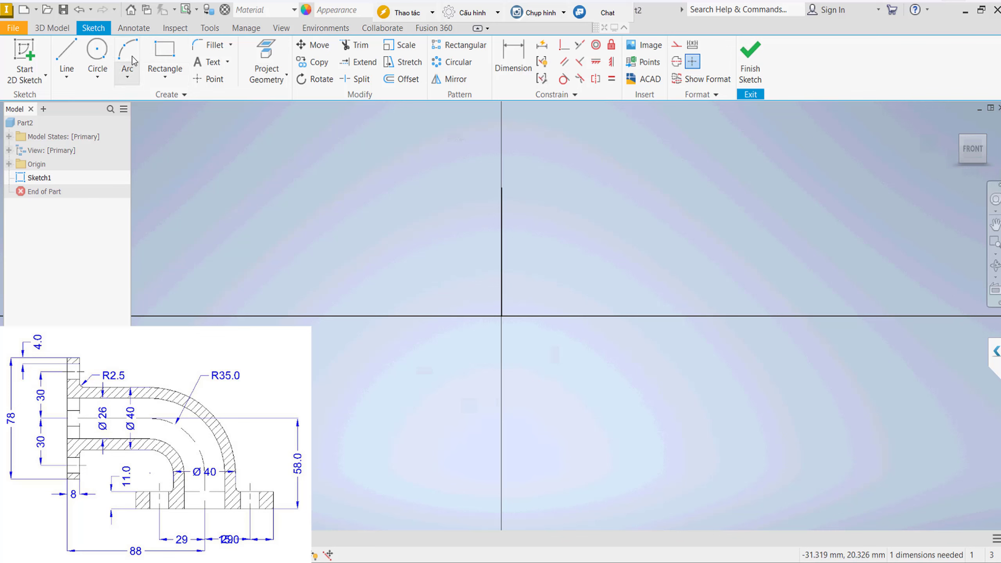
{"action": "left_click", "coordinate": [502, 187]}
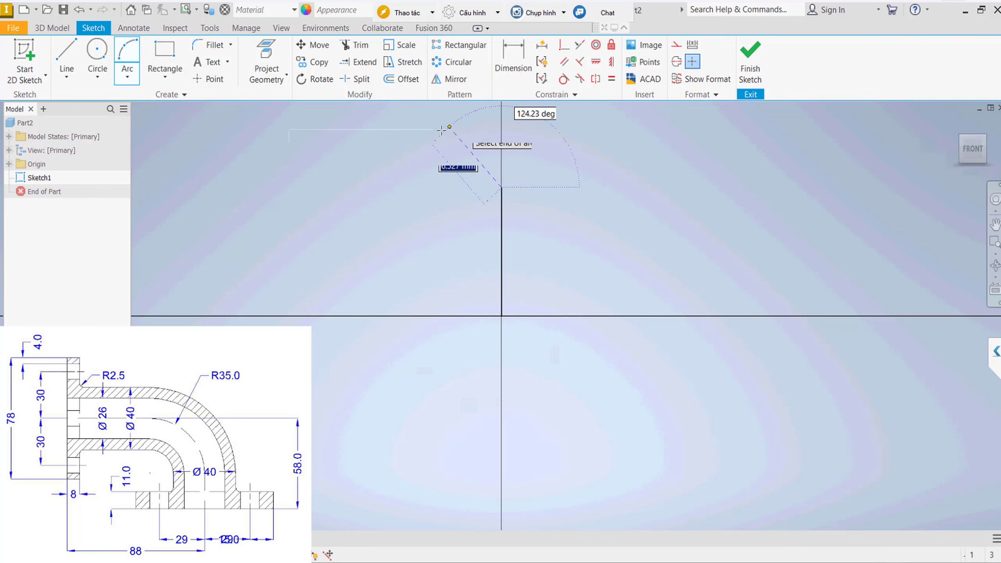
{"action": "left_click", "coordinate": [447, 129]}
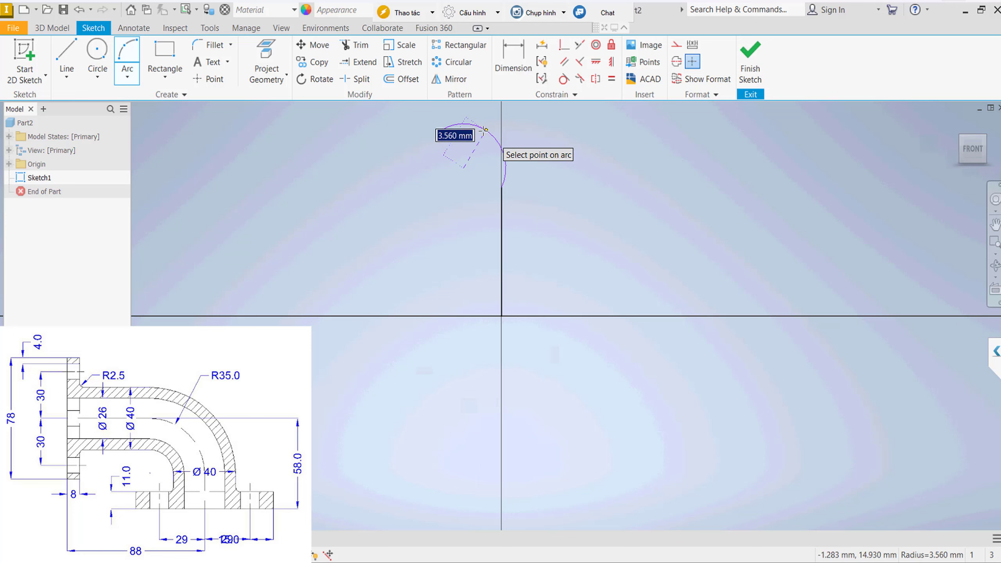
{"action": "left_click", "coordinate": [490, 173]}
{"action": "middle_click_drag", "start_coordinate": [502, 212], "coordinate": [486, 254]}
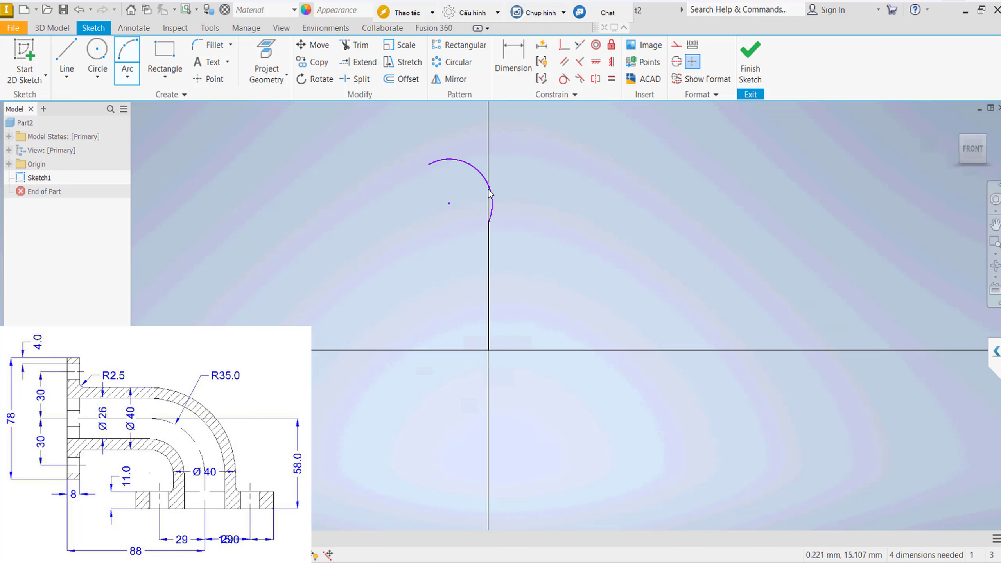
{"action": "left_click", "coordinate": [564, 79]}
{"action": "left_click", "coordinate": [487, 256]}
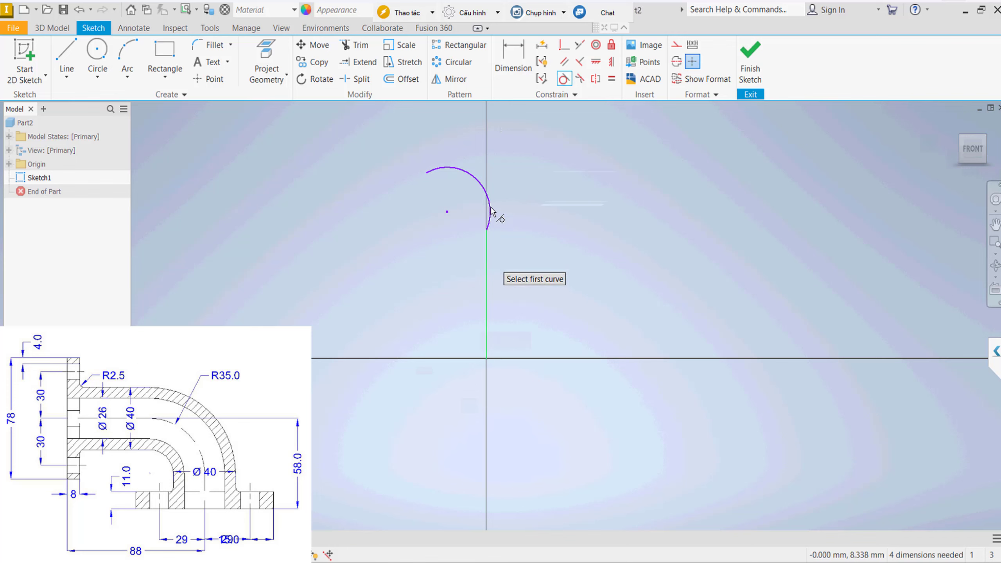
{"action": "left_click", "coordinate": [490, 213]}
{"action": "key", "text": "Escape"}
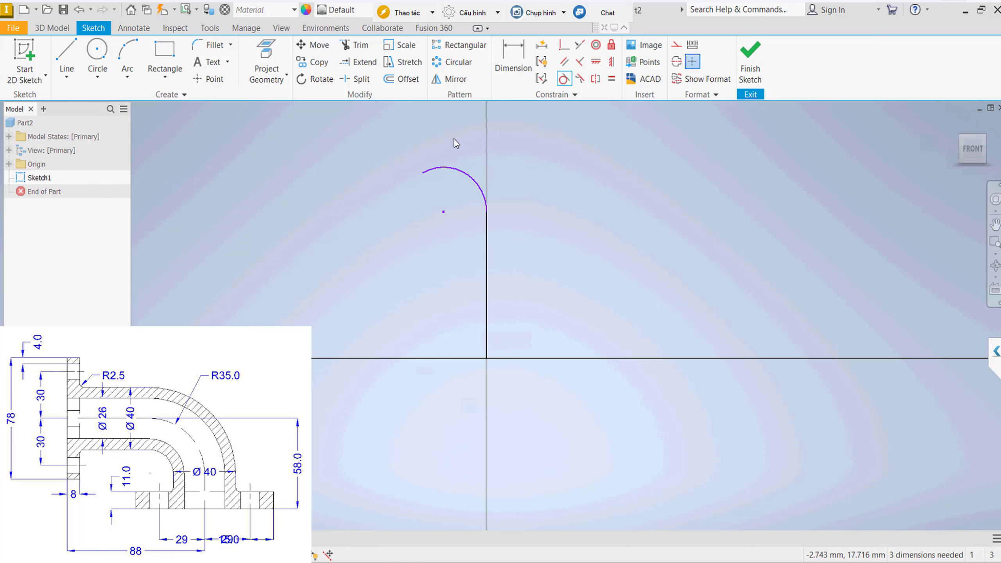
Dimension the arc radius to 35.
{"action": "right_click", "coordinate": [424, 145]}
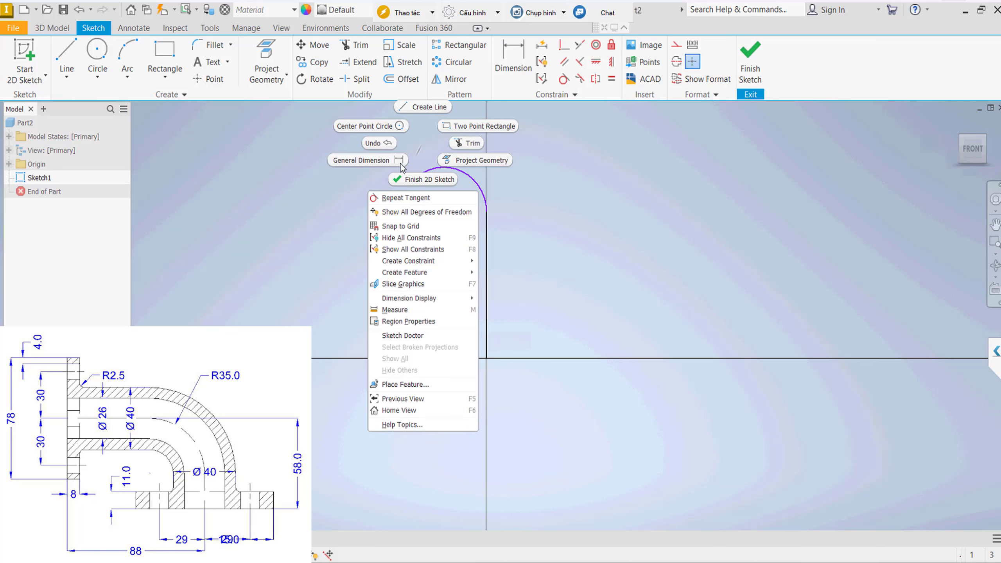
{"action": "left_click", "coordinate": [362, 159]}
{"action": "left_click", "coordinate": [474, 181]}
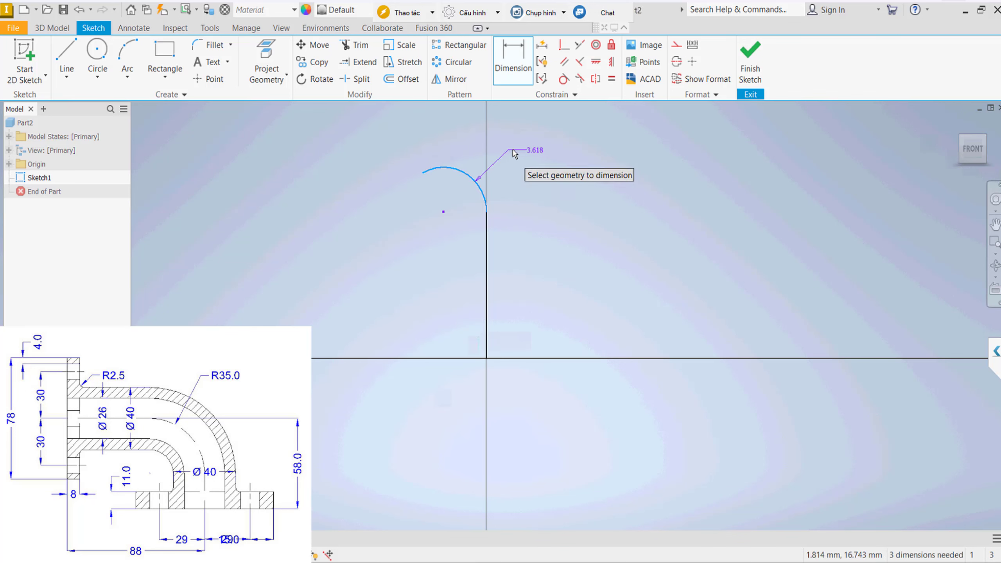
{"action": "left_click", "coordinate": [536, 149]}
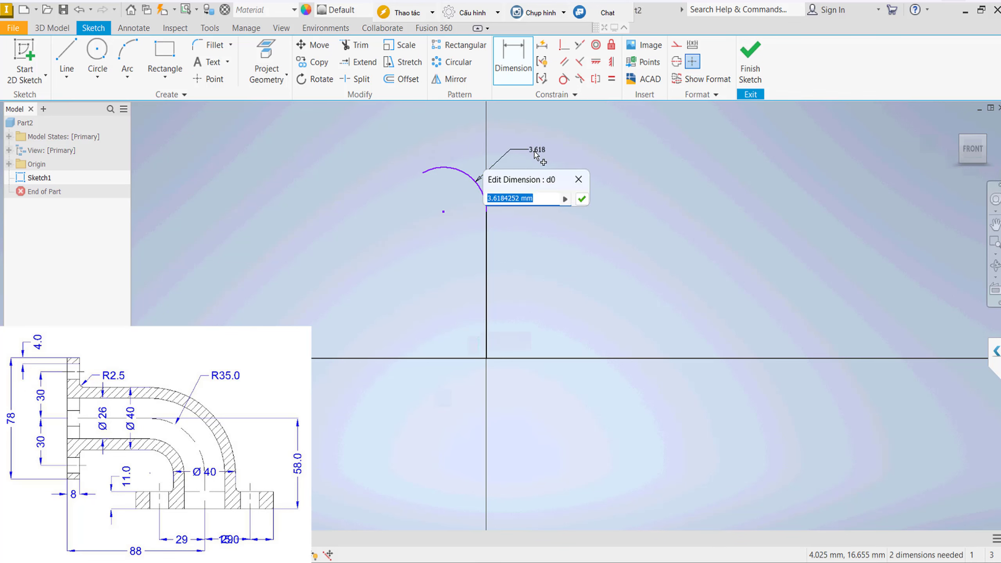
{"action": "type", "text": "35"}
{"action": "key", "text": "Return"}
{"action": "scroll", "coordinate": [535, 236], "scroll_direction": "down", "scroll_amount": 5}
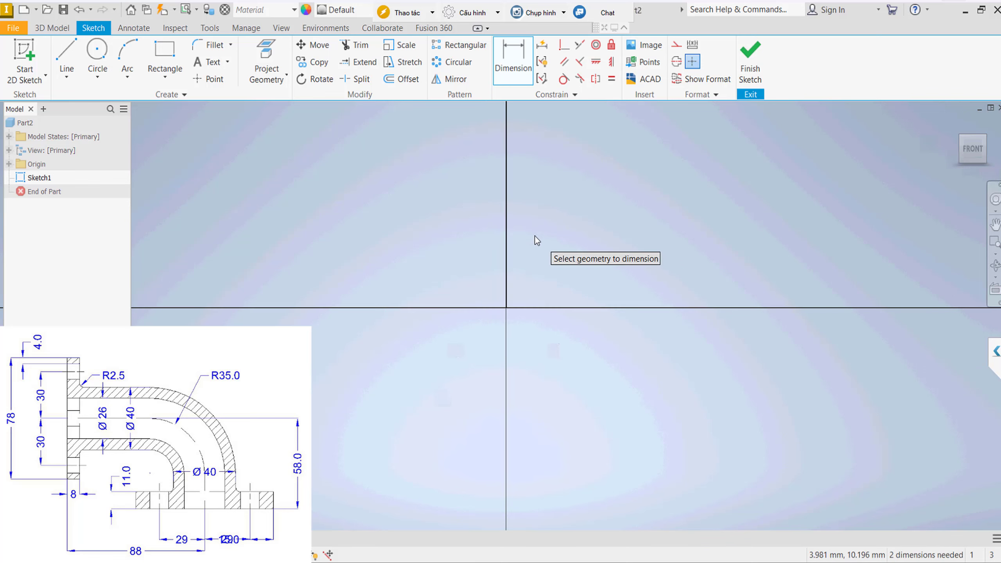
{"action": "scroll", "coordinate": [535, 237], "scroll_direction": "down", "scroll_amount": 3}
{"action": "scroll", "coordinate": [534, 237], "scroll_direction": "down", "scroll_amount": 2}
{"action": "middle_click_drag", "start_coordinate": [559, 210], "coordinate": [451, 386]}
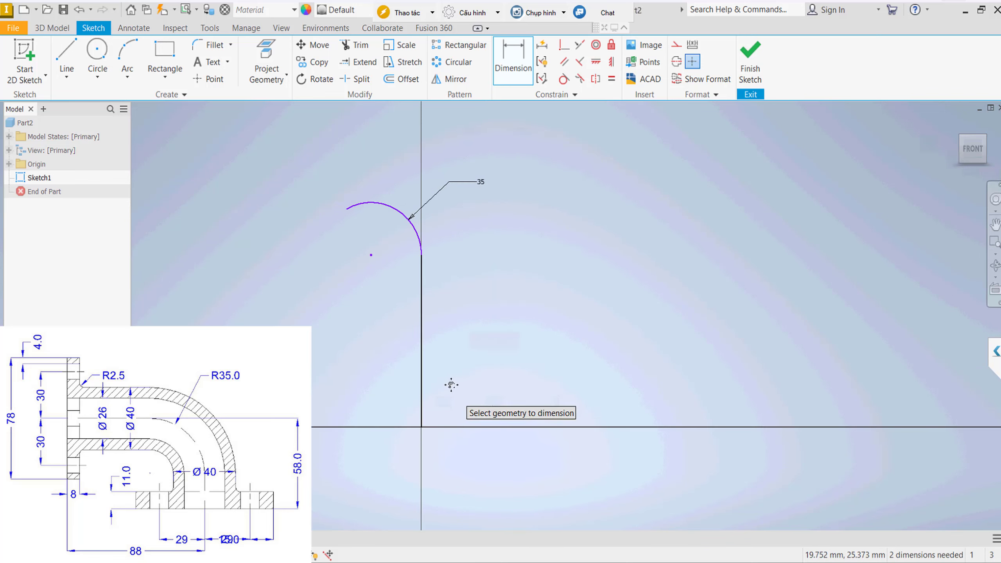
Draw a horizontal line left from the arc's end, constrained tangent to the arc.
{"action": "right_click", "coordinate": [239, 224]}
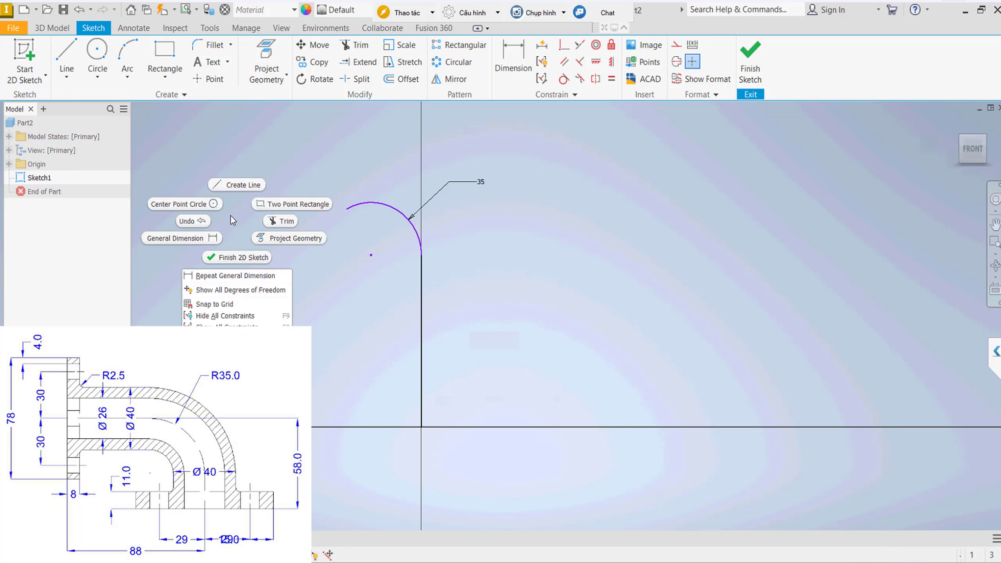
{"action": "left_click", "coordinate": [238, 185]}
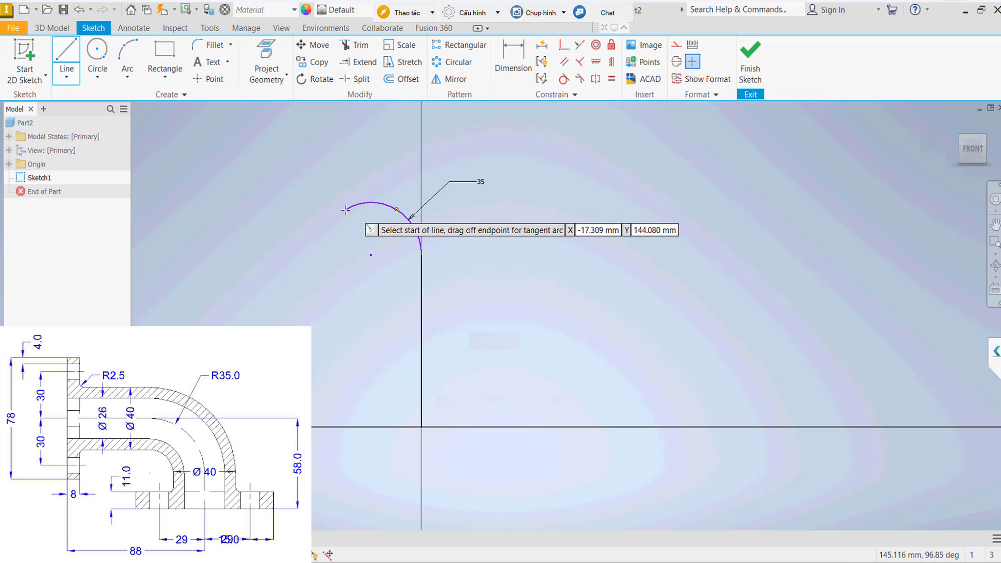
{"action": "left_click", "coordinate": [345, 209]}
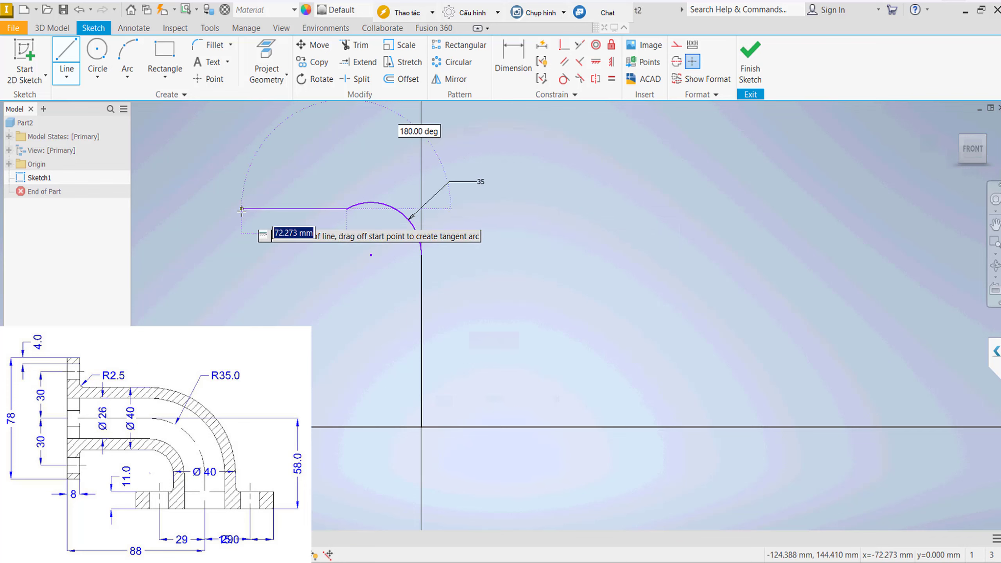
{"action": "left_click", "coordinate": [241, 209]}
{"action": "key", "text": "Escape"}
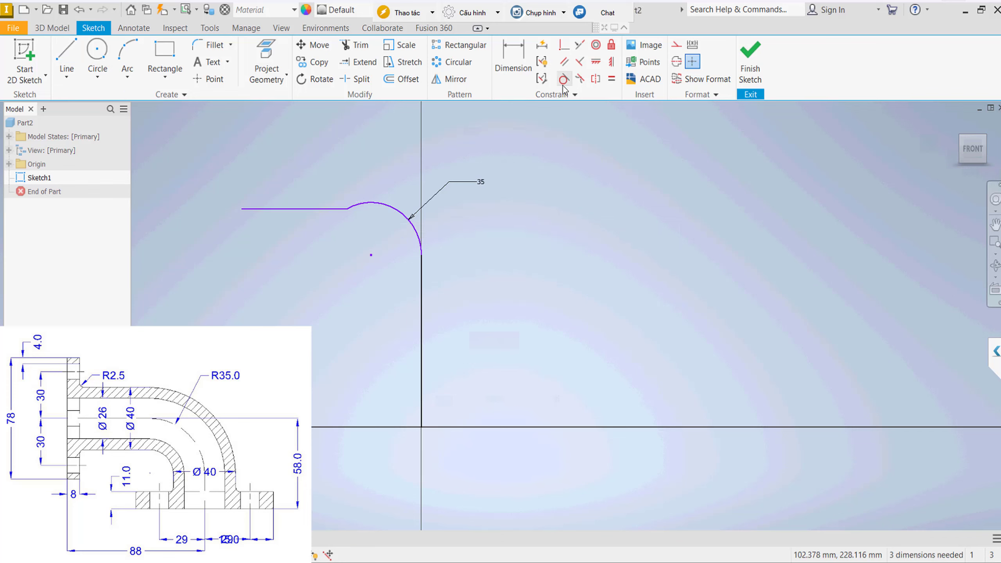
{"action": "left_click", "coordinate": [564, 79]}
{"action": "left_click", "coordinate": [361, 208]}
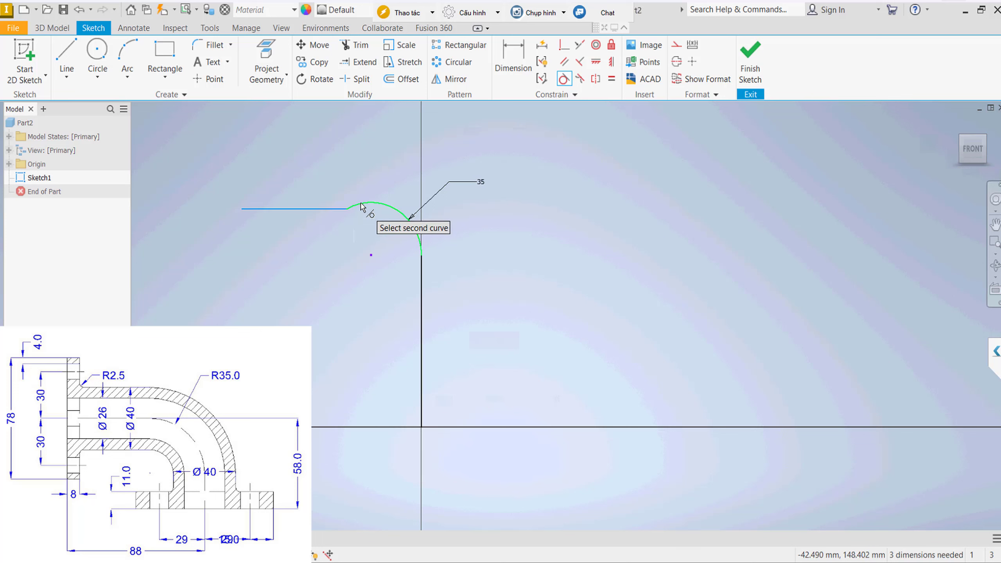
{"action": "right_click", "coordinate": [370, 158]}
{"action": "left_click", "coordinate": [345, 175]}
Dimension the top line's height above the horizontal axis to 58.
{"action": "key", "text": "d"}
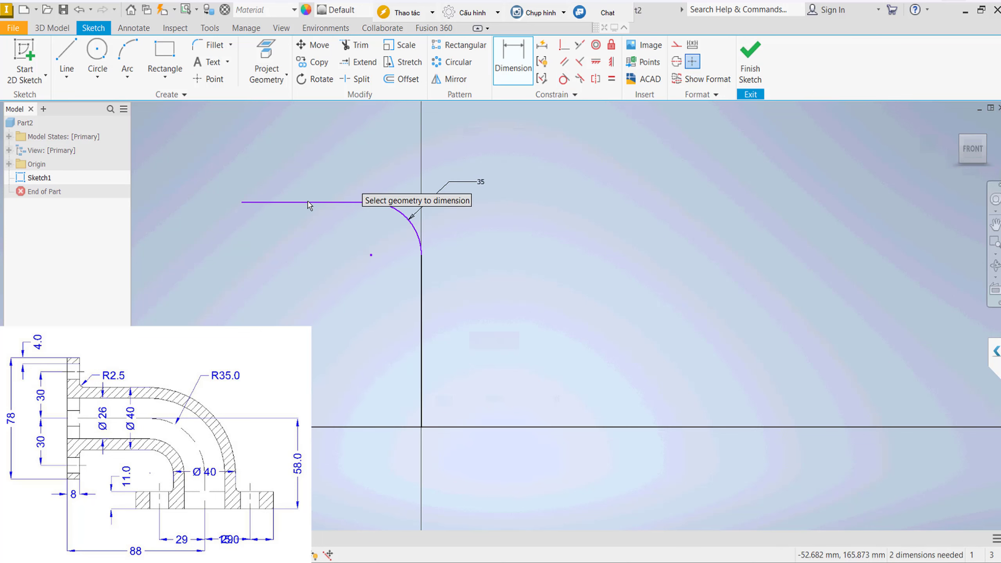
{"action": "right_click", "coordinate": [357, 157]}
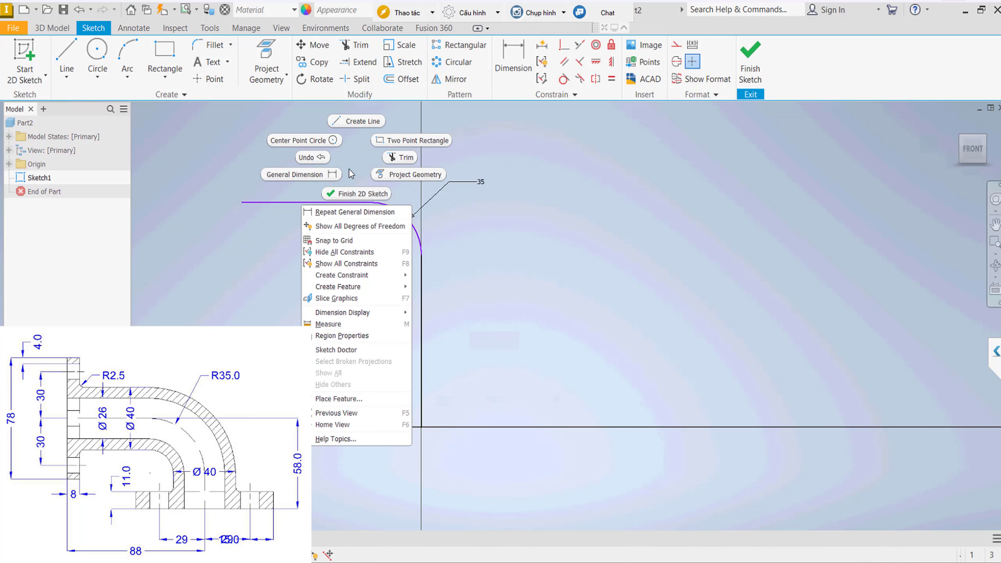
{"action": "left_click", "coordinate": [336, 177]}
{"action": "left_click", "coordinate": [352, 203]}
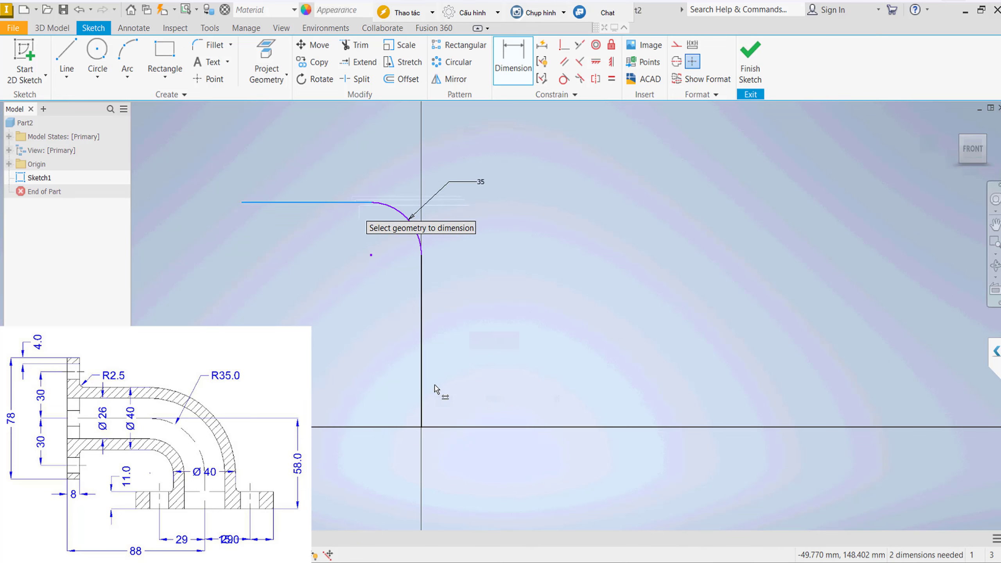
{"action": "left_click", "coordinate": [422, 428]}
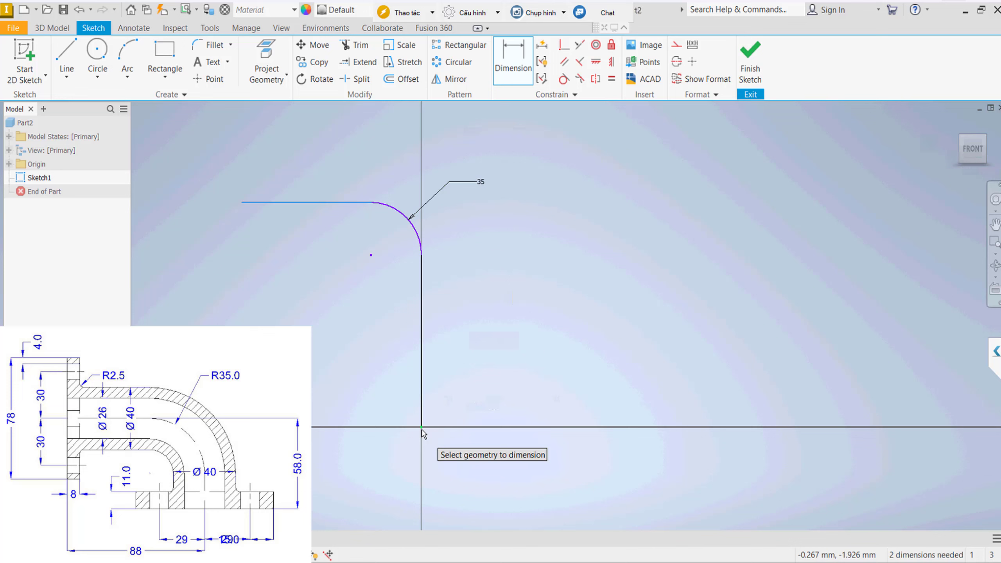
{"action": "left_click", "coordinate": [498, 330]}
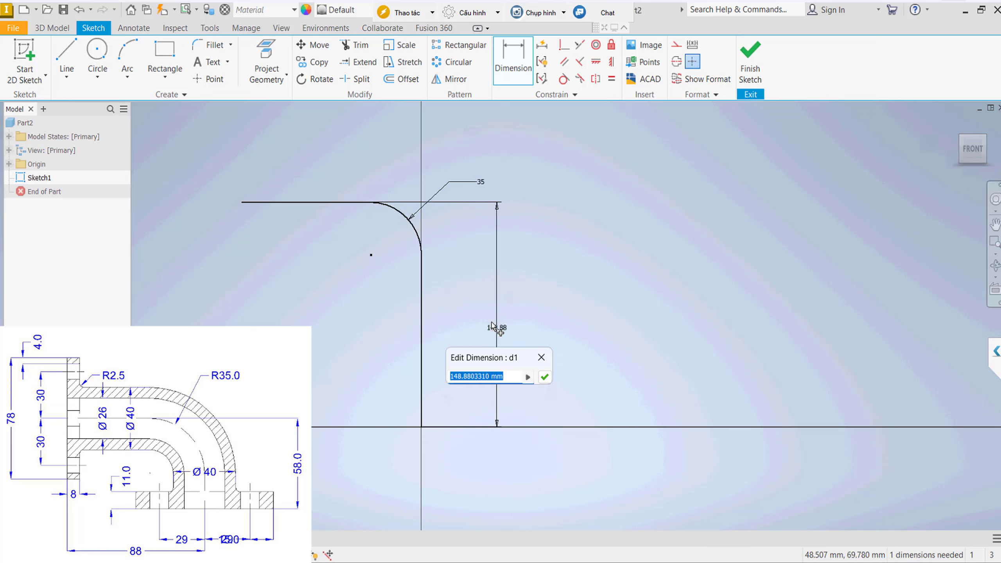
{"action": "type", "text": "58"}
{"action": "key", "text": "Return"}
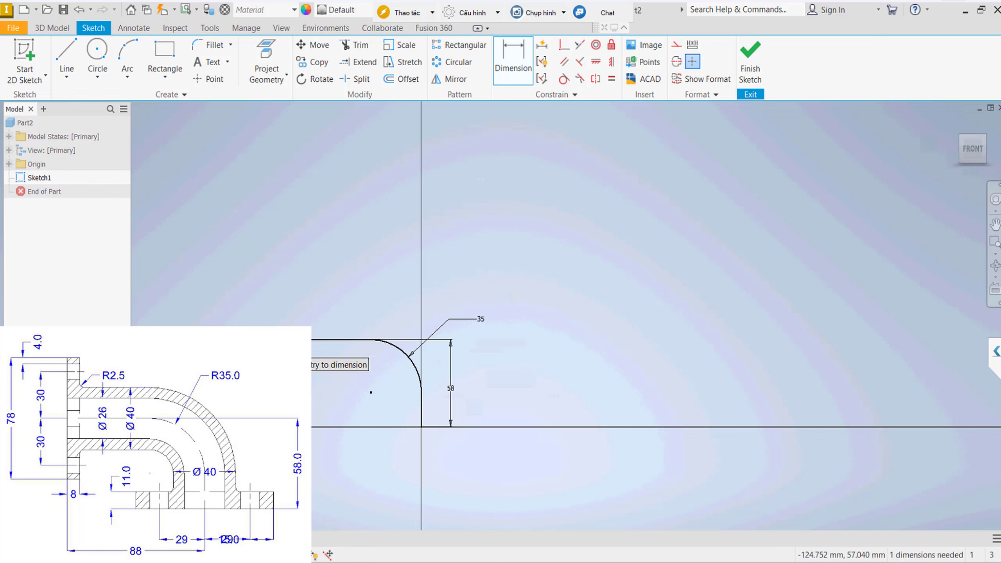
Dimension the path's horizontal length to 88 and recentre the sketch.
{"action": "left_click", "coordinate": [421, 418]}
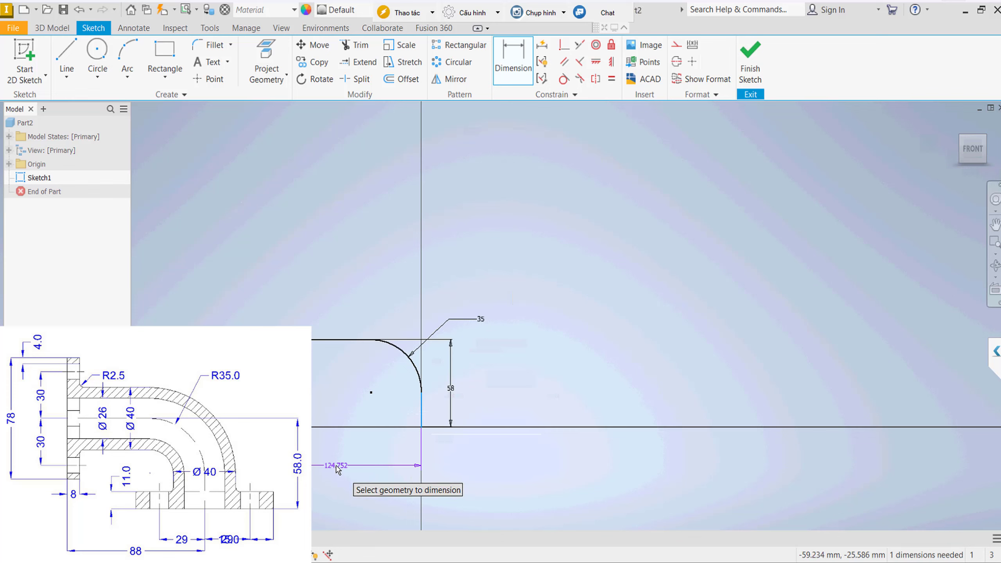
{"action": "left_click", "coordinate": [336, 466]}
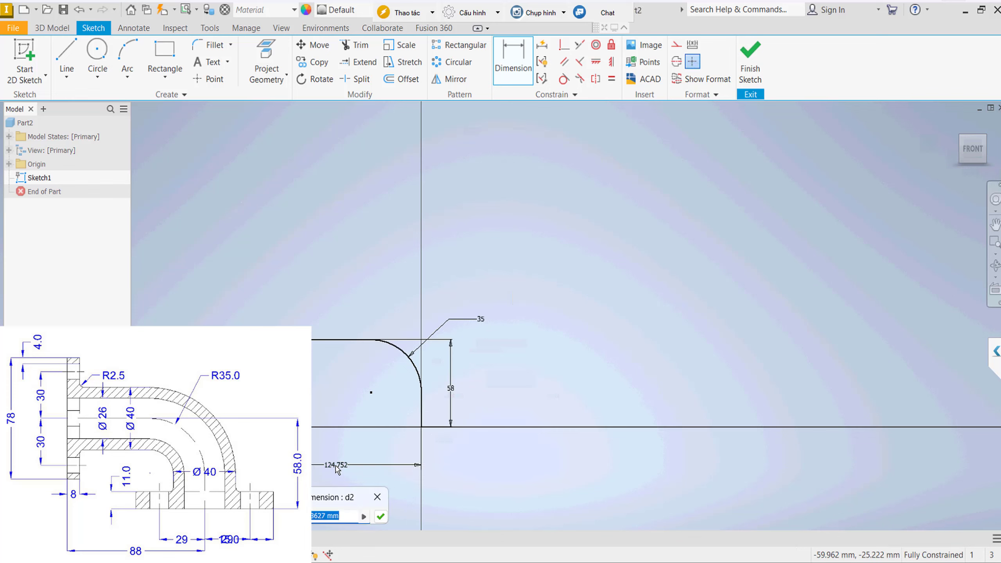
{"action": "type", "text": "88"}
{"action": "key", "text": "Return"}
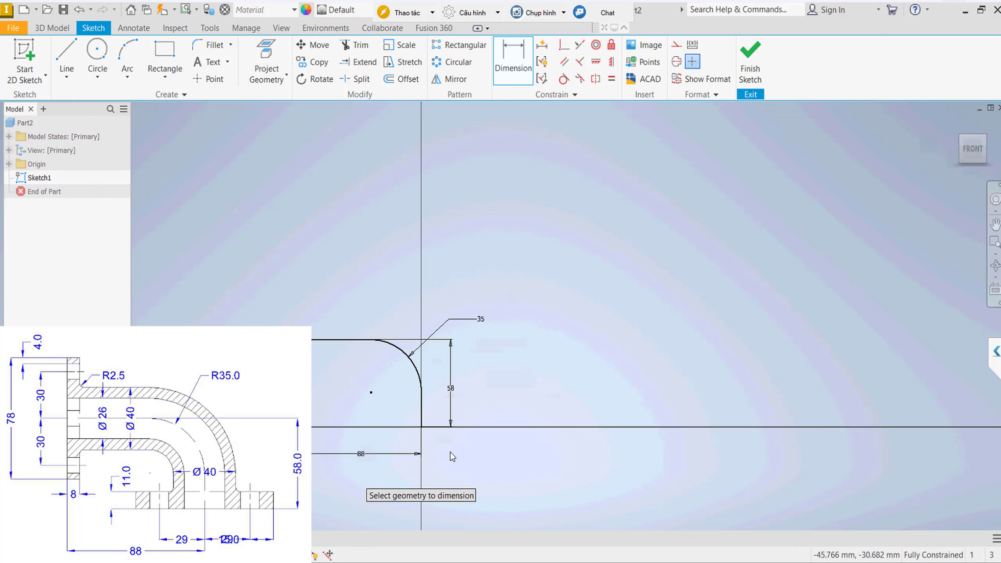
{"action": "key", "text": "Escape"}
{"action": "middle_click_drag", "start_coordinate": [435, 405], "coordinate": [426, 337]}
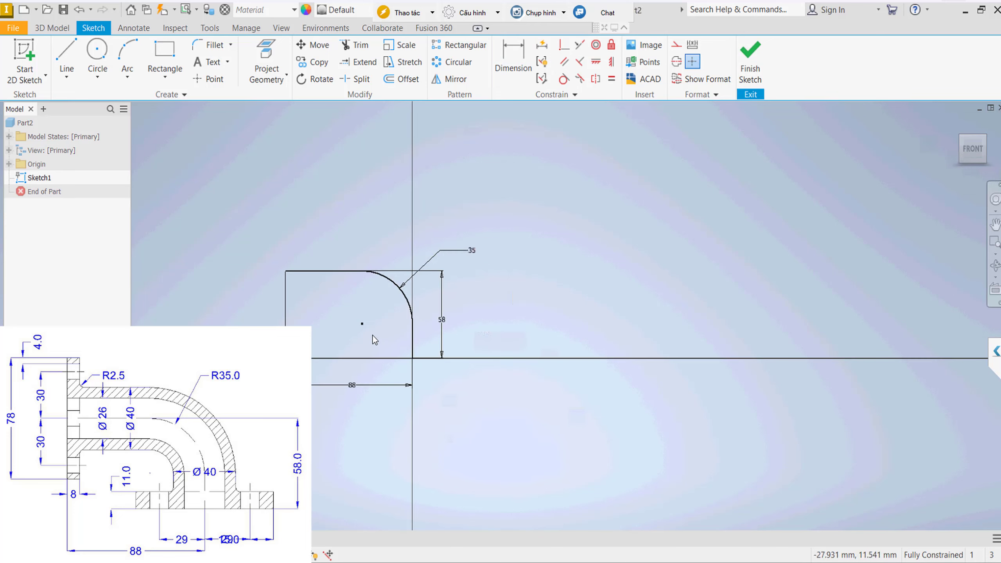
{"action": "scroll", "coordinate": [372, 333], "scroll_direction": "up", "scroll_amount": 3}
{"action": "middle_click_drag", "start_coordinate": [351, 348], "coordinate": [342, 354]}
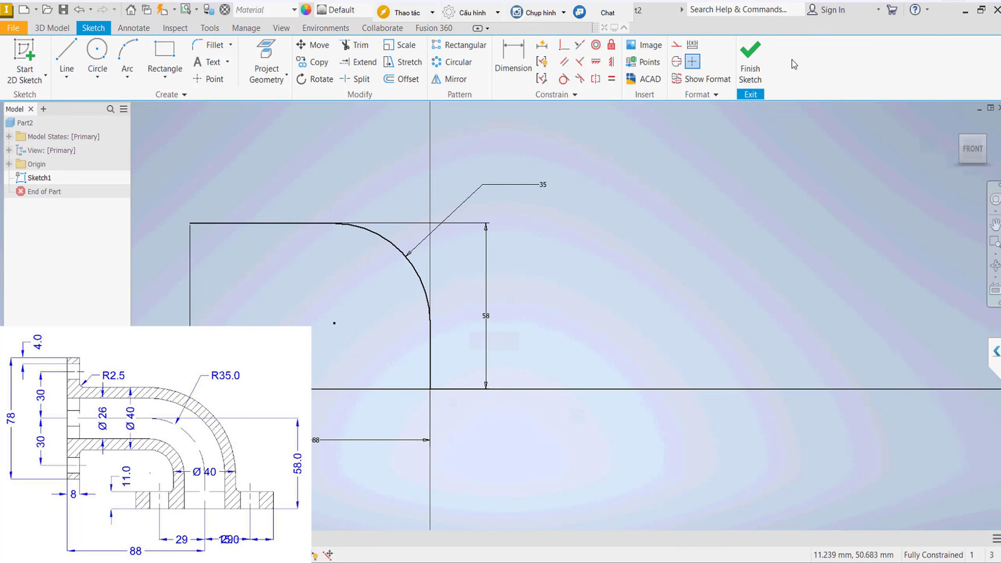
Finish Sketch1 and frame the 88 × 58 path in the 3D view.
{"action": "left_click", "coordinate": [759, 72]}
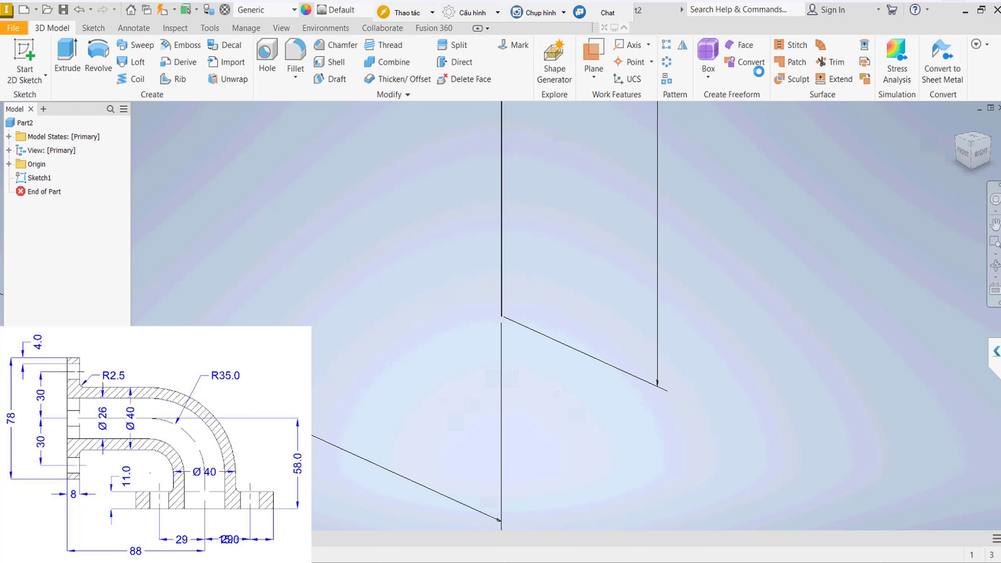
{"action": "scroll", "coordinate": [519, 326], "scroll_direction": "down", "scroll_amount": 2}
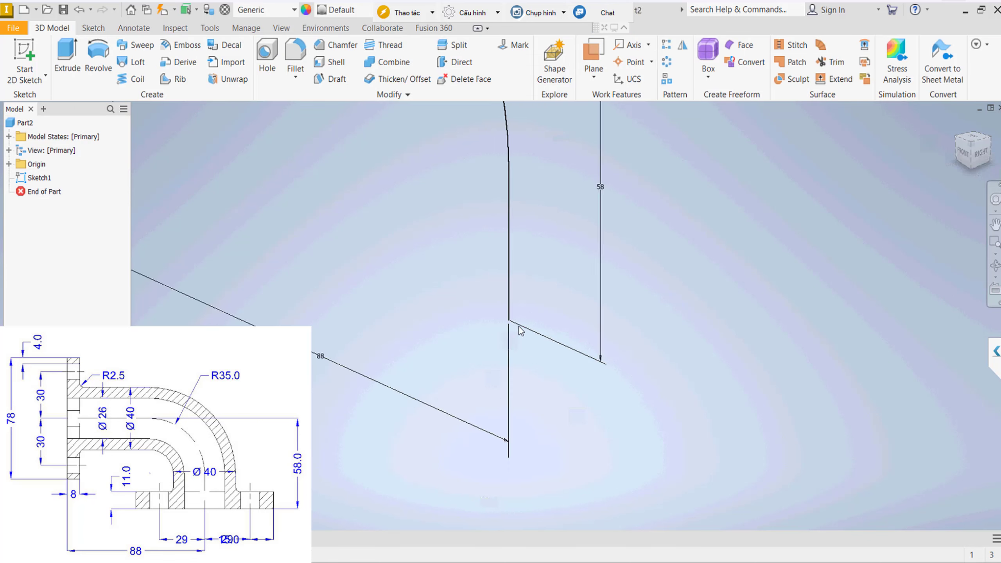
{"action": "scroll", "coordinate": [486, 334], "scroll_direction": "down", "scroll_amount": 2}
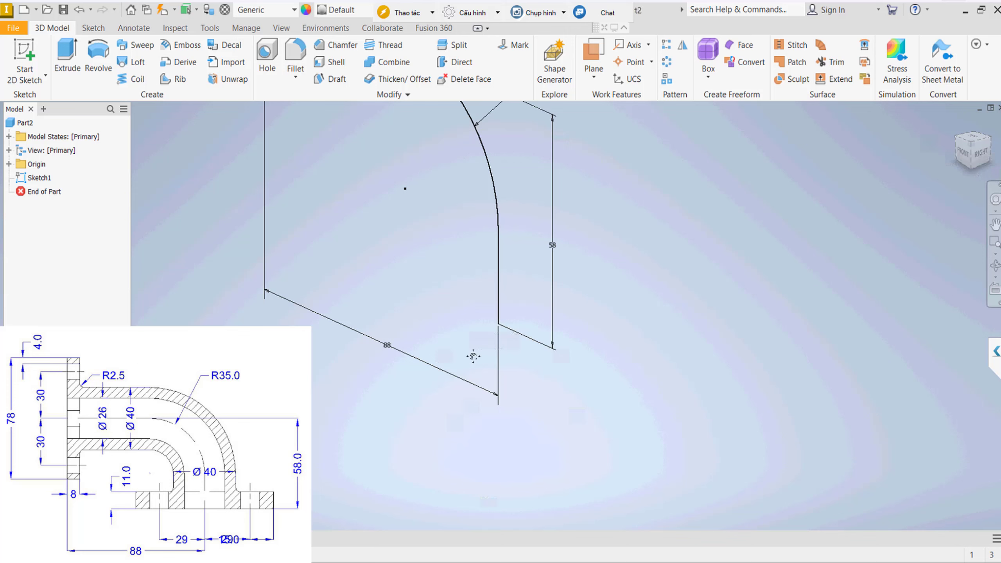
{"action": "middle_click_drag", "start_coordinate": [473, 356], "coordinate": [476, 383]}
{"action": "scroll", "coordinate": [474, 359], "scroll_direction": "down", "scroll_amount": 2}
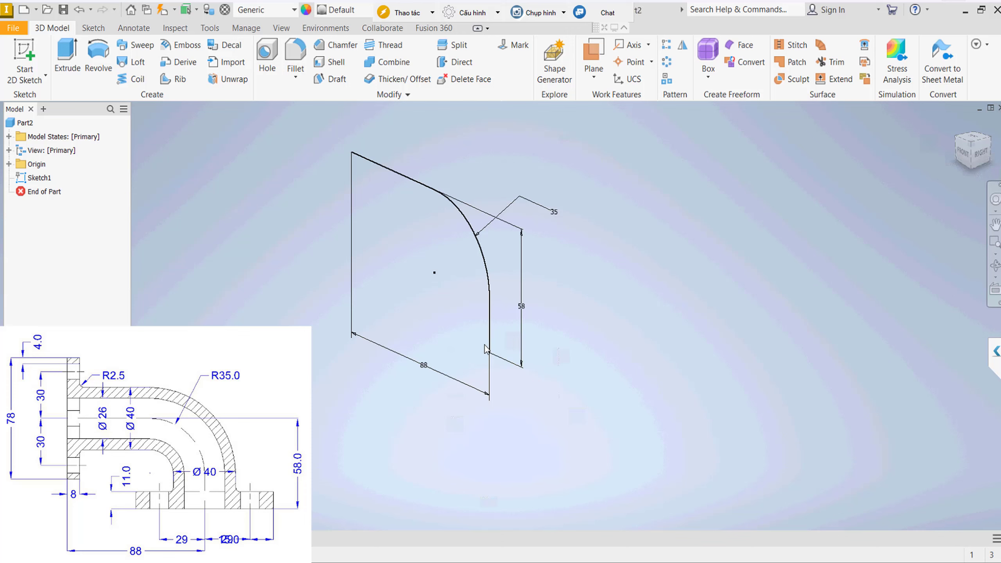
Start a new sketch on the XZ Plane.
{"action": "left_click", "coordinate": [8, 164]}
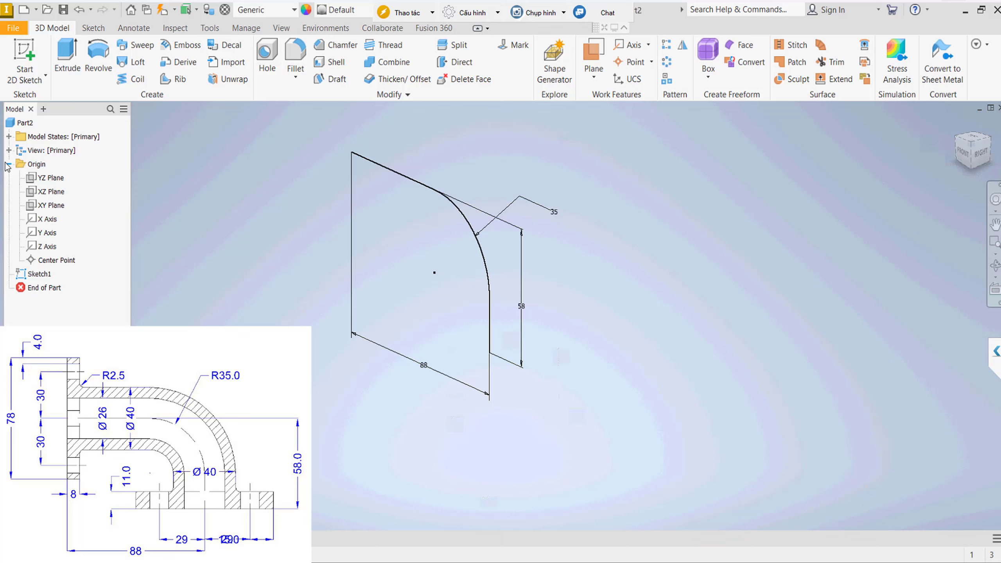
{"action": "left_click", "coordinate": [45, 193]}
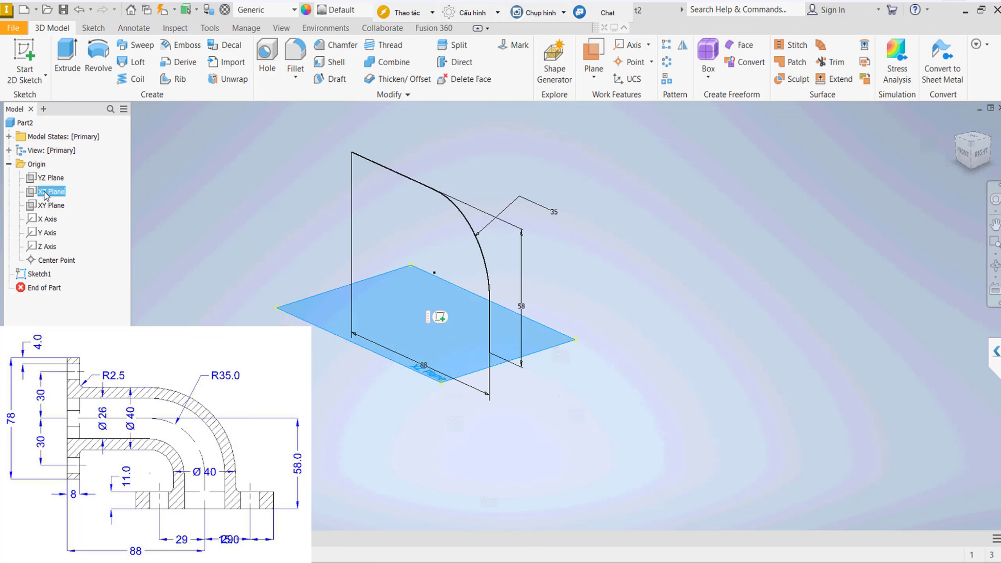
{"action": "left_click", "coordinate": [224, 262]}
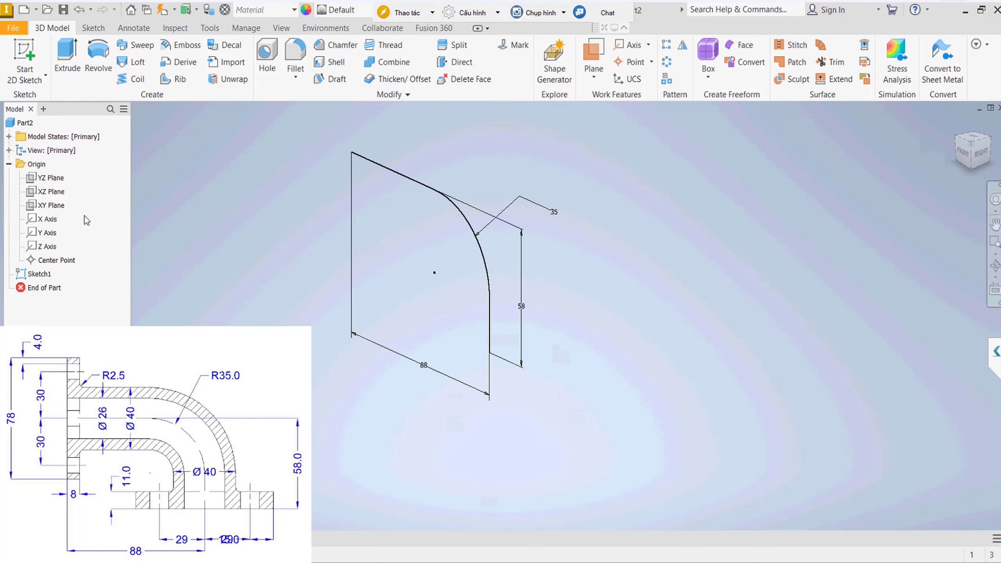
{"action": "left_click", "coordinate": [51, 191]}
{"action": "right_click", "coordinate": [61, 193]}
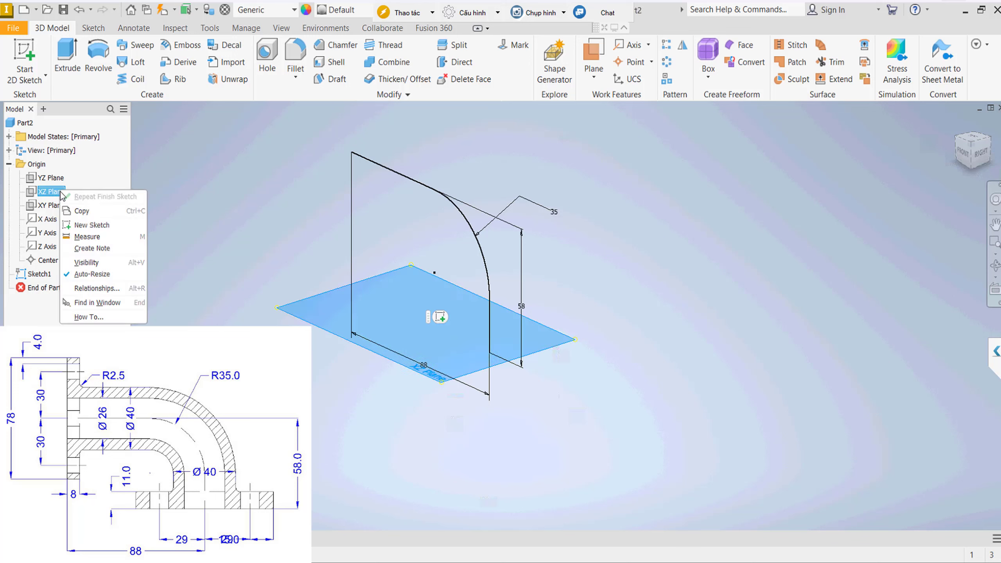
{"action": "left_click", "coordinate": [91, 224]}
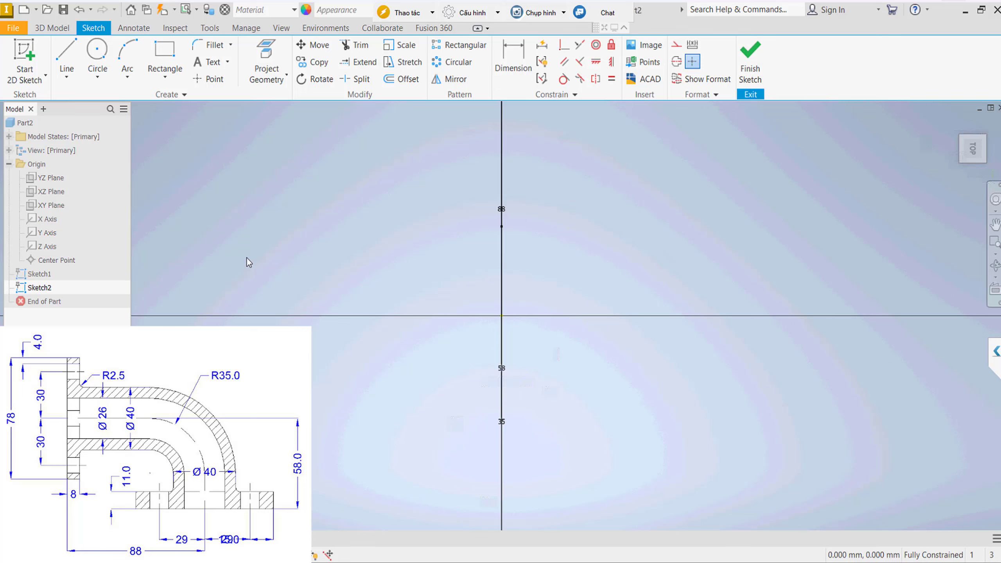
Draw a circle at the origin with a 26 mm diameter.
{"action": "left_click", "coordinate": [100, 55]}
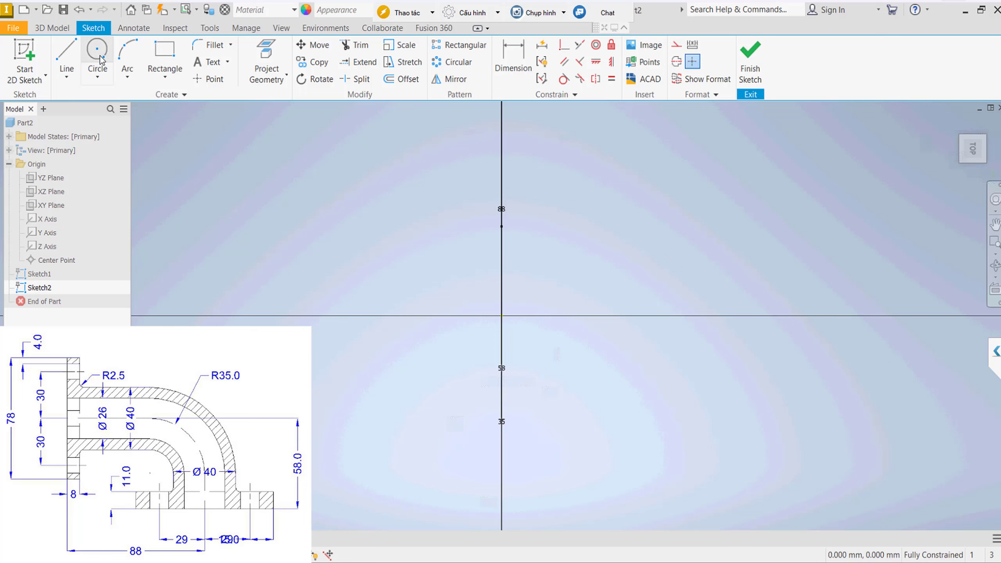
{"action": "left_click", "coordinate": [501, 315]}
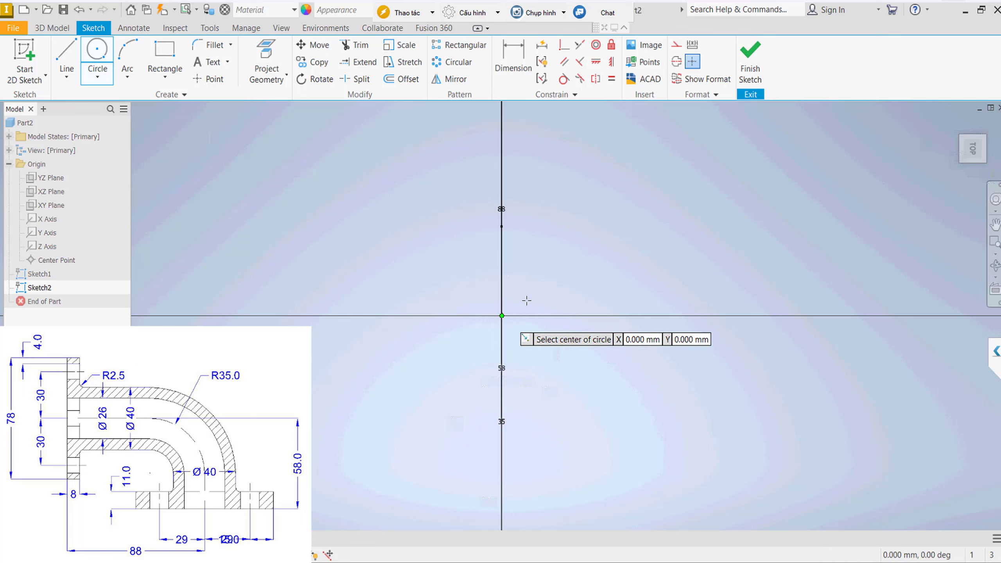
{"action": "left_click", "coordinate": [552, 280]}
{"action": "right_click", "coordinate": [581, 256]}
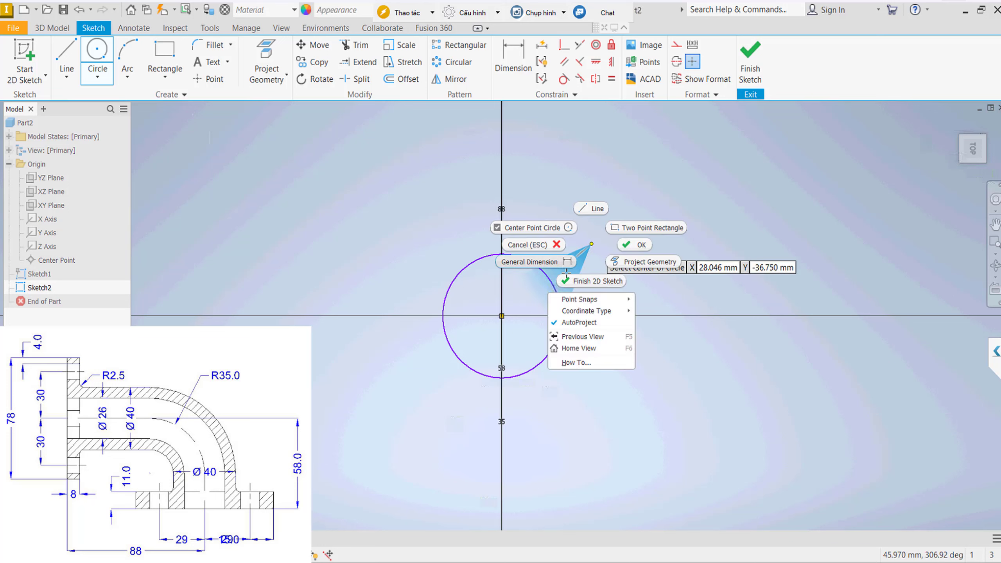
{"action": "left_click", "coordinate": [528, 262]}
{"action": "left_click", "coordinate": [553, 281]}
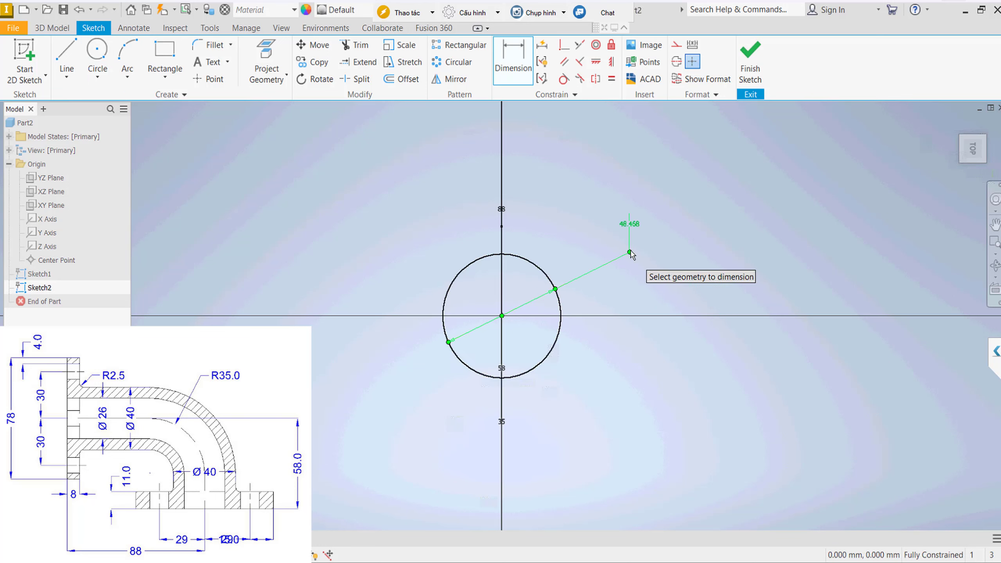
{"action": "left_click", "coordinate": [633, 229]}
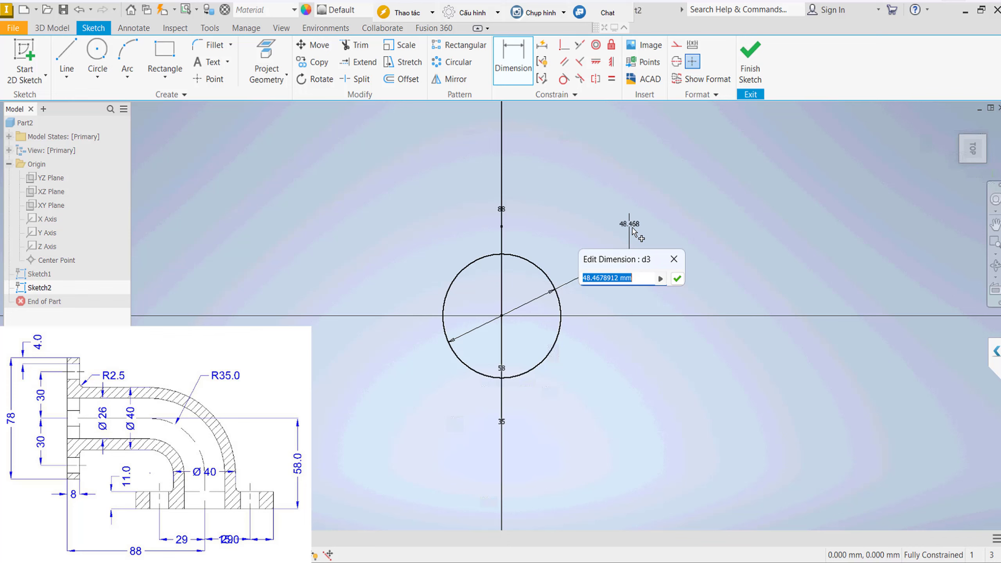
{"action": "type", "text": "26"}
{"action": "key", "text": "Return"}
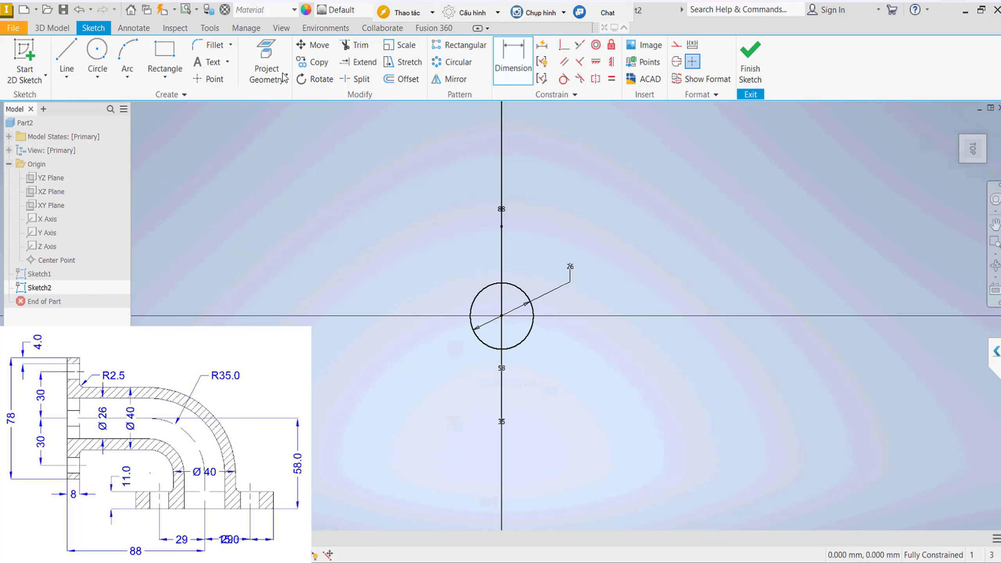
Offset the circle outward, dimension it 40 mm, and finish the sketch.
{"action": "left_click", "coordinate": [401, 79]}
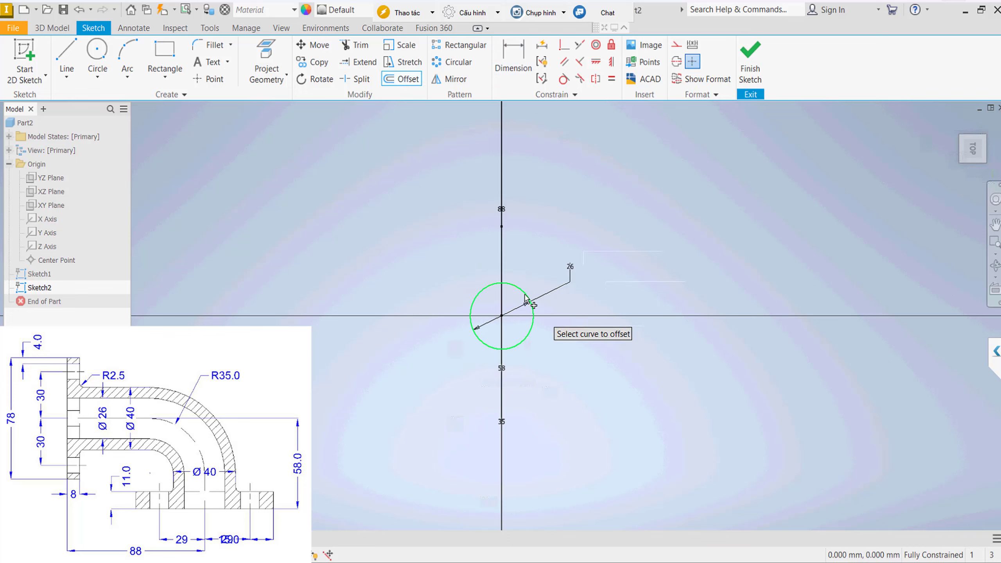
{"action": "left_click", "coordinate": [525, 299]}
{"action": "right_click", "coordinate": [583, 184]}
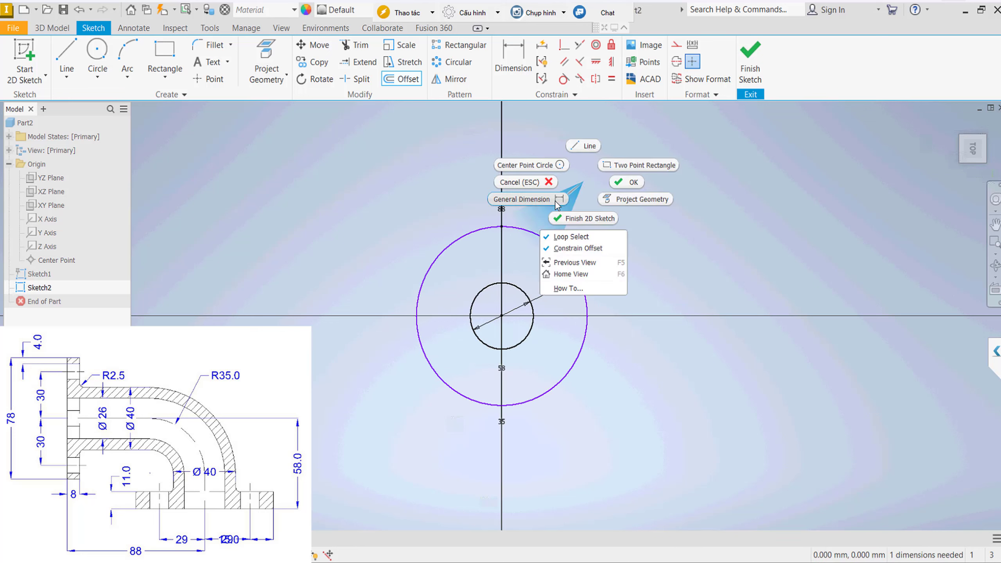
{"action": "left_click", "coordinate": [555, 201]}
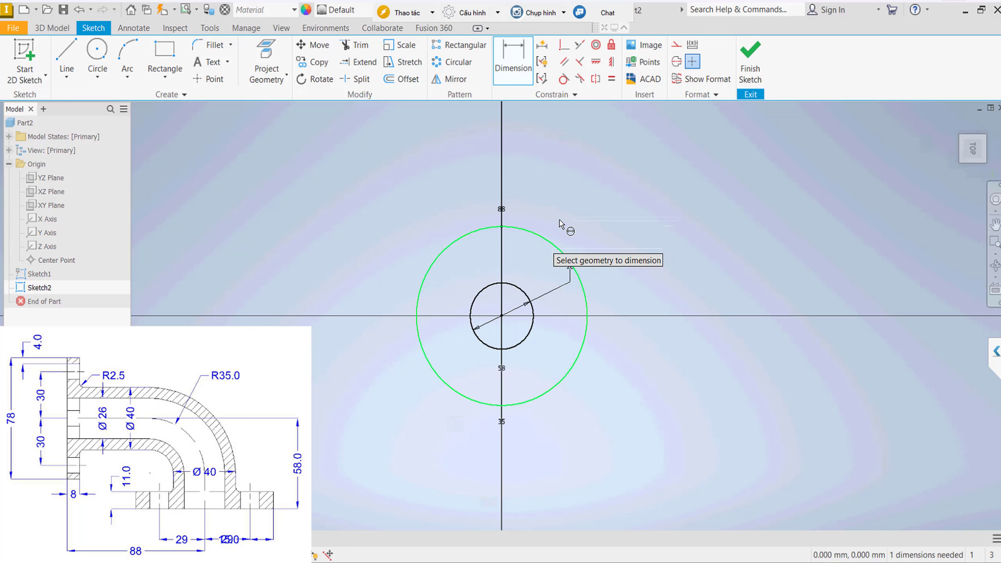
{"action": "left_click", "coordinate": [571, 213]}
{"action": "left_click", "coordinate": [570, 181]}
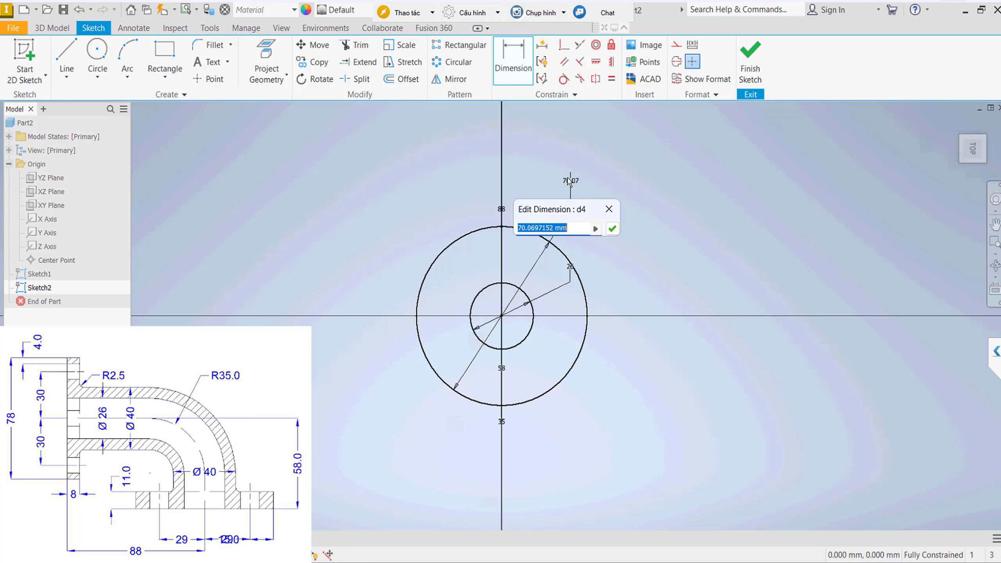
{"action": "type", "text": "40"}
{"action": "key", "text": "Return"}
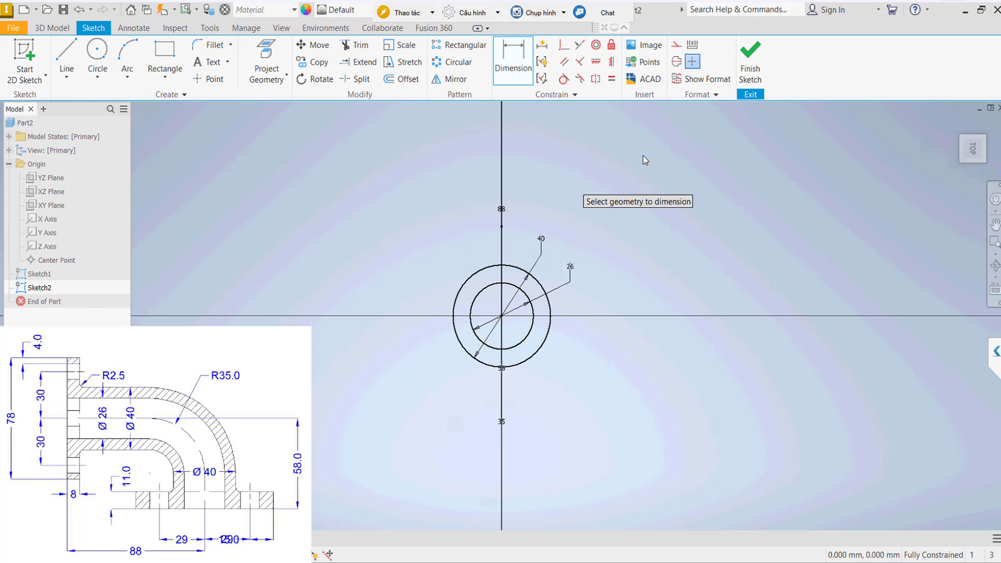
{"action": "left_click", "coordinate": [749, 63]}
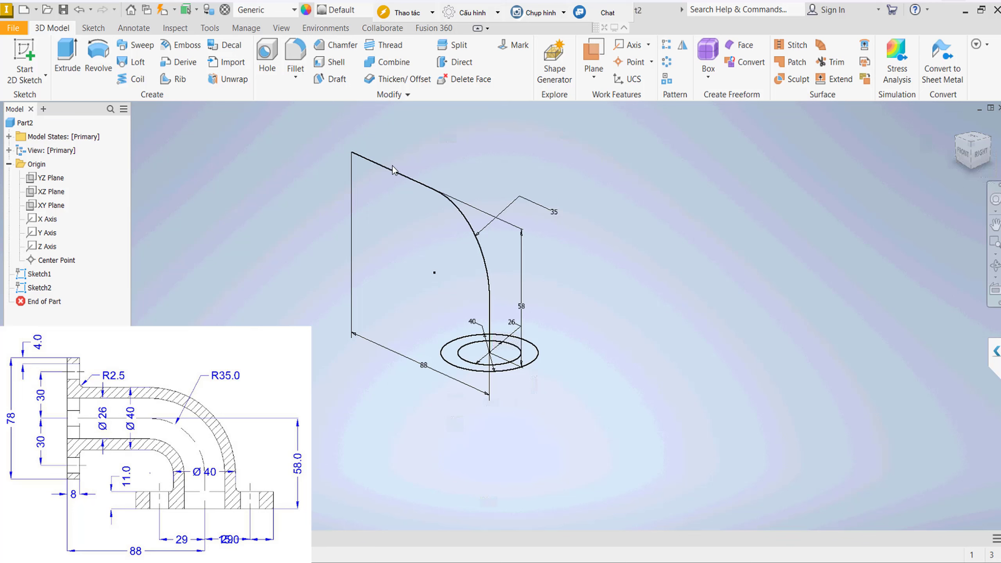
Sweep the ring profile along the bent path, then undo the sweep.
{"action": "left_click", "coordinate": [141, 47]}
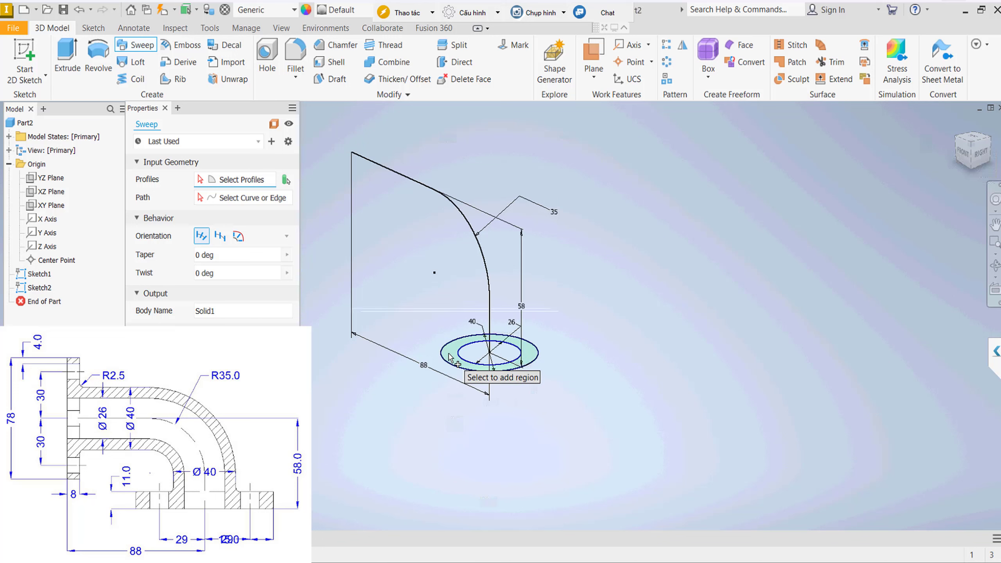
{"action": "scroll", "coordinate": [449, 356], "scroll_direction": "up", "scroll_amount": 3}
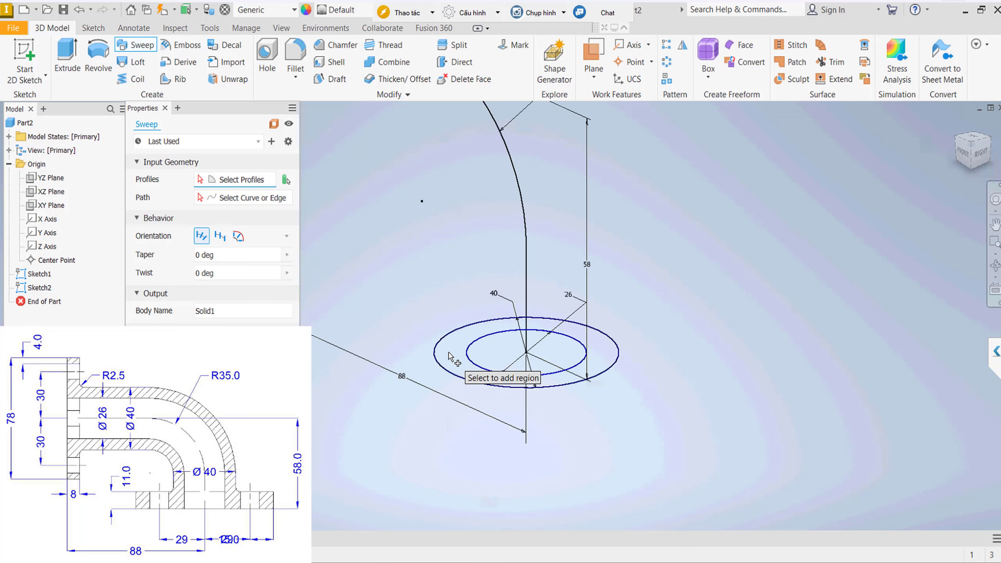
{"action": "left_click", "coordinate": [494, 327]}
{"action": "scroll", "coordinate": [495, 327], "scroll_direction": "up", "scroll_amount": 2}
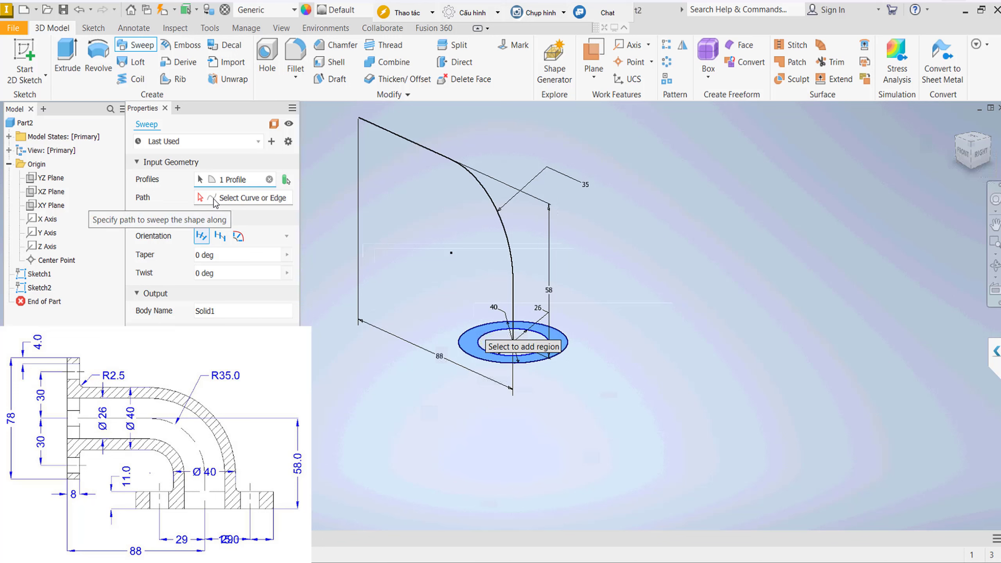
{"action": "left_click", "coordinate": [238, 198]}
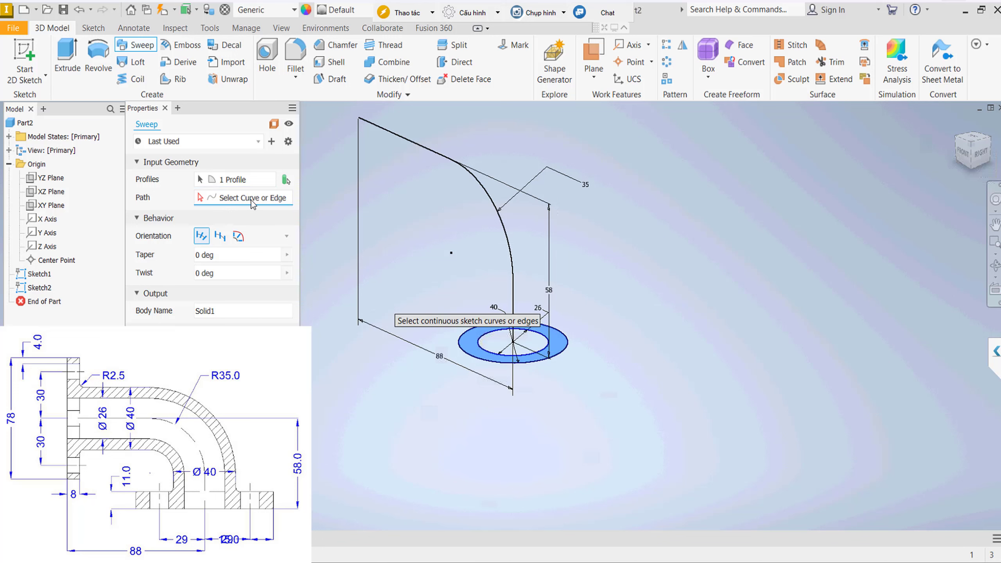
{"action": "left_click", "coordinate": [511, 303]}
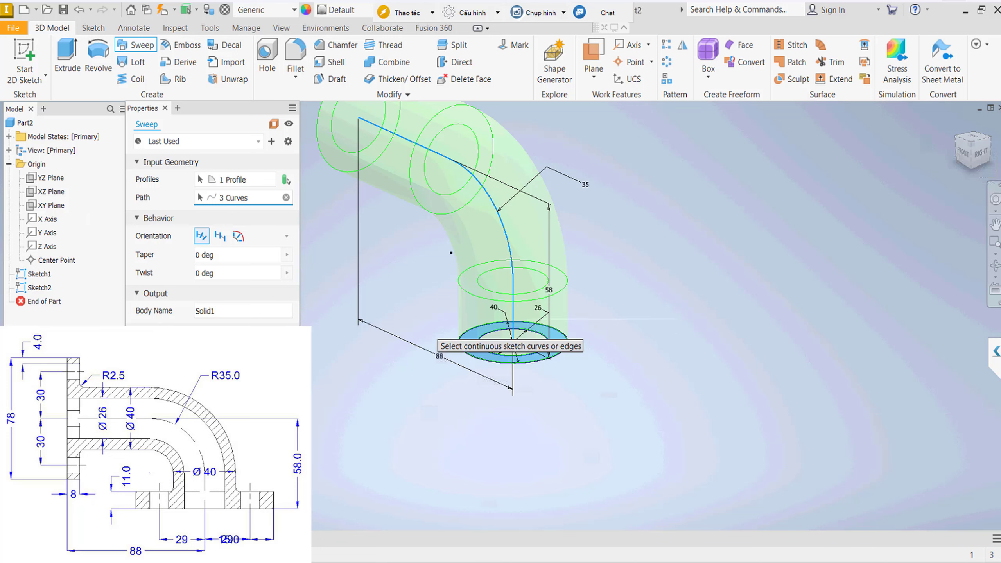
{"action": "key", "text": "Return"}
{"action": "middle_click_drag", "start_coordinate": [683, 374], "coordinate": [690, 410]}
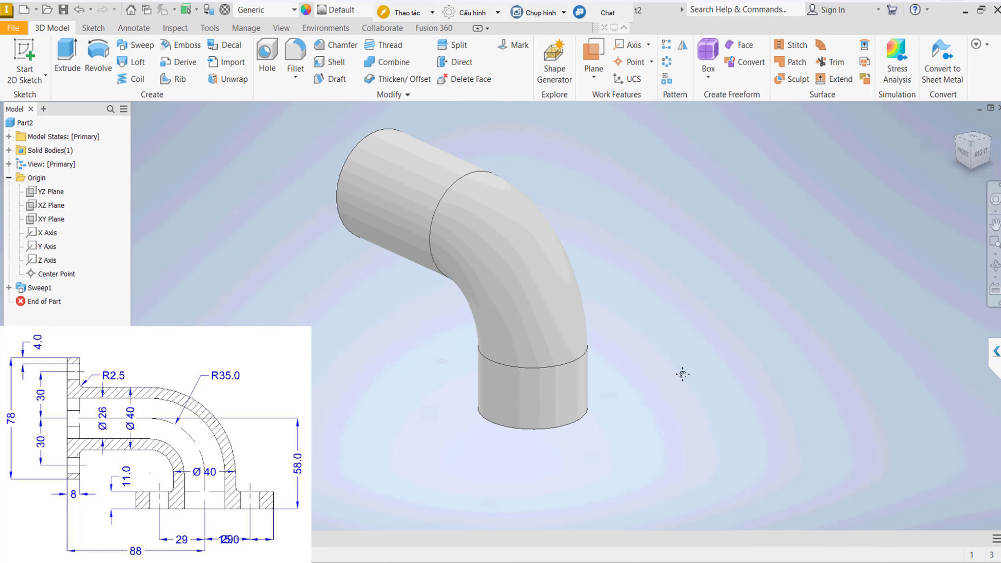
{"action": "key", "text": "ctrl+z"}
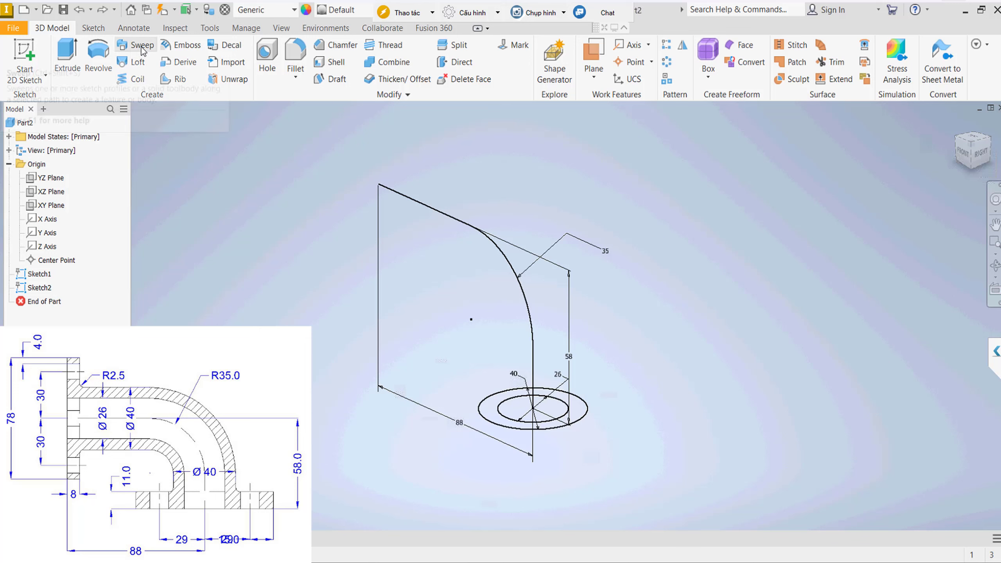
{"action": "mouse_move", "coordinate": [137, 45]}
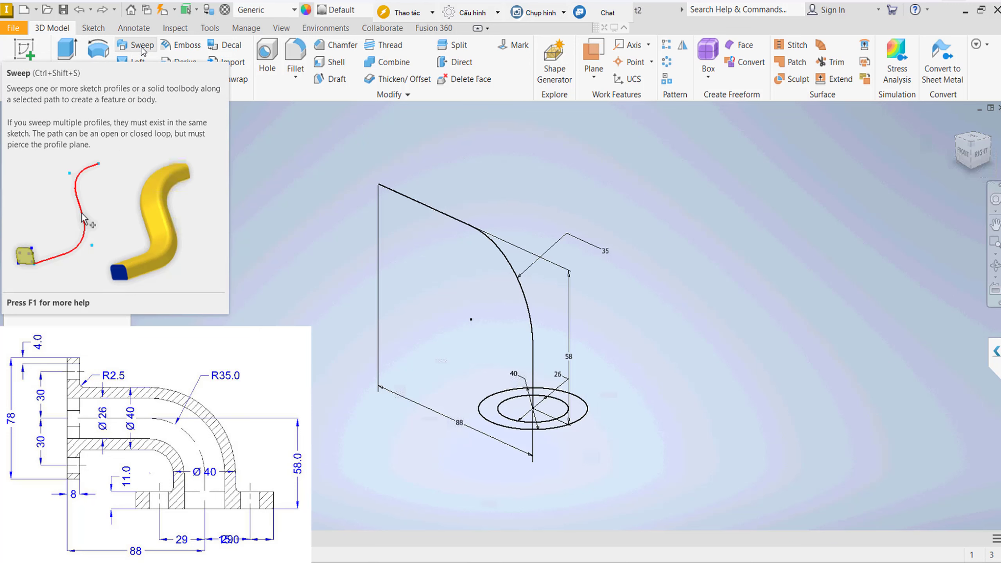
Recreate the sweep of the ring along the bent path as Sweep1, viewed from home.
{"action": "left_click", "coordinate": [142, 49]}
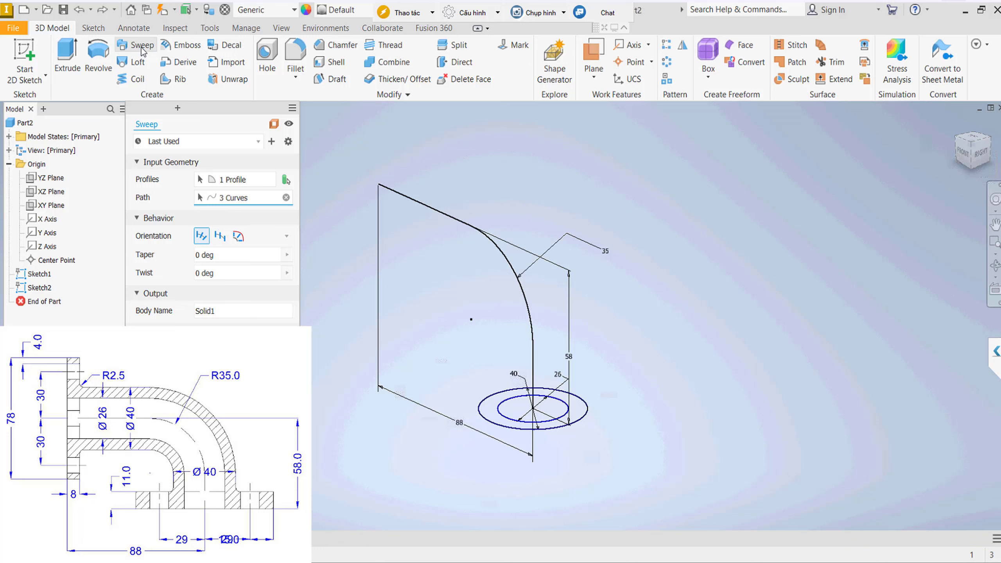
{"action": "left_click", "coordinate": [487, 419]}
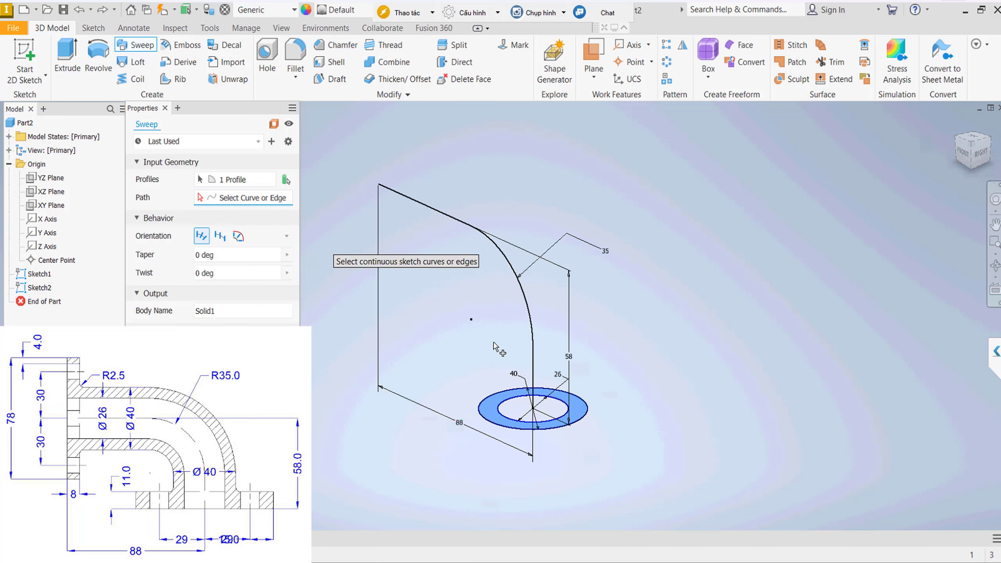
{"action": "left_click", "coordinate": [532, 364]}
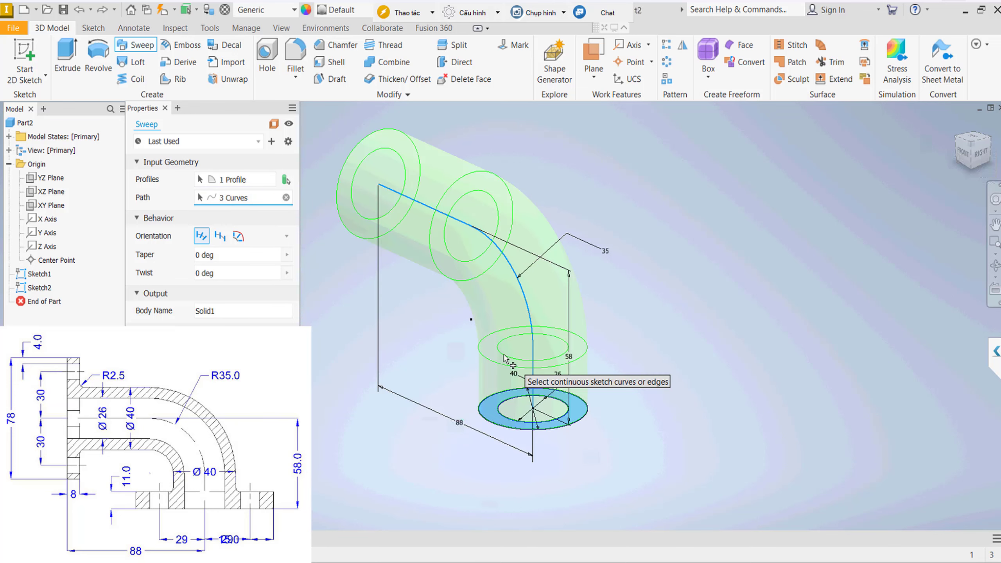
{"action": "left_click", "coordinate": [231, 386]}
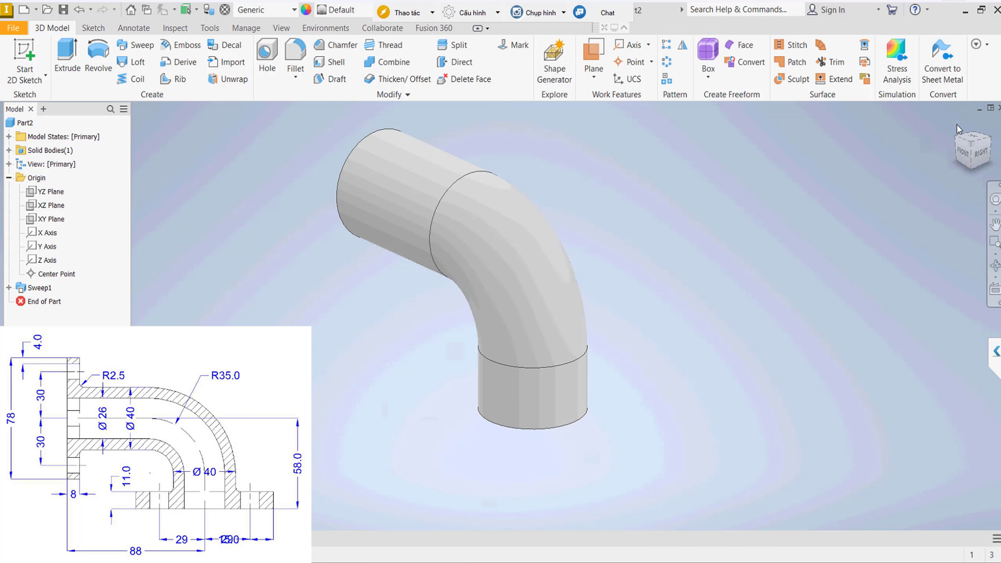
{"action": "key", "text": "F6"}
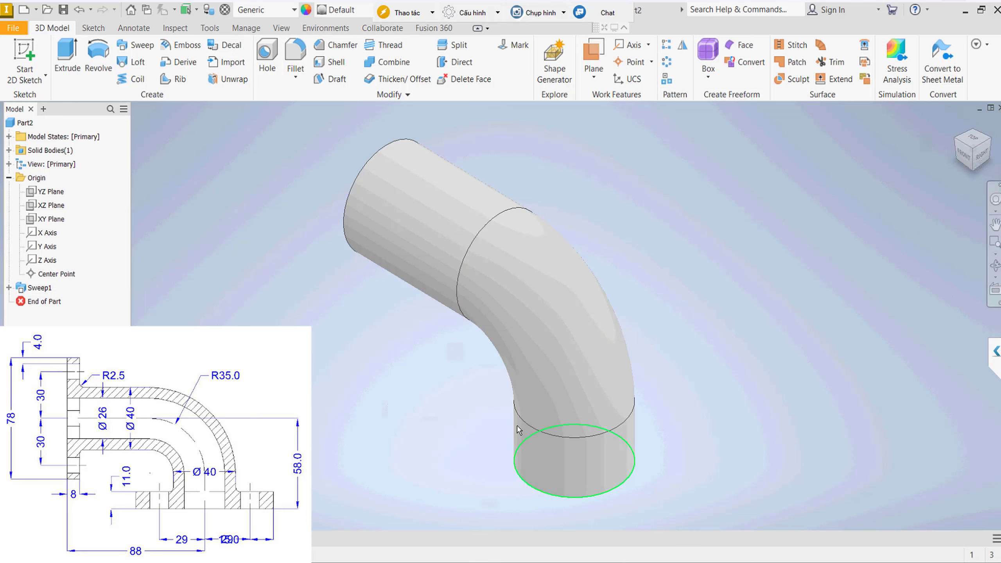
Orbit to the horizontal leg's open end and start a new sketch on that end face.
{"action": "middle_click_drag", "start_coordinate": [763, 411], "coordinate": [750, 354]}
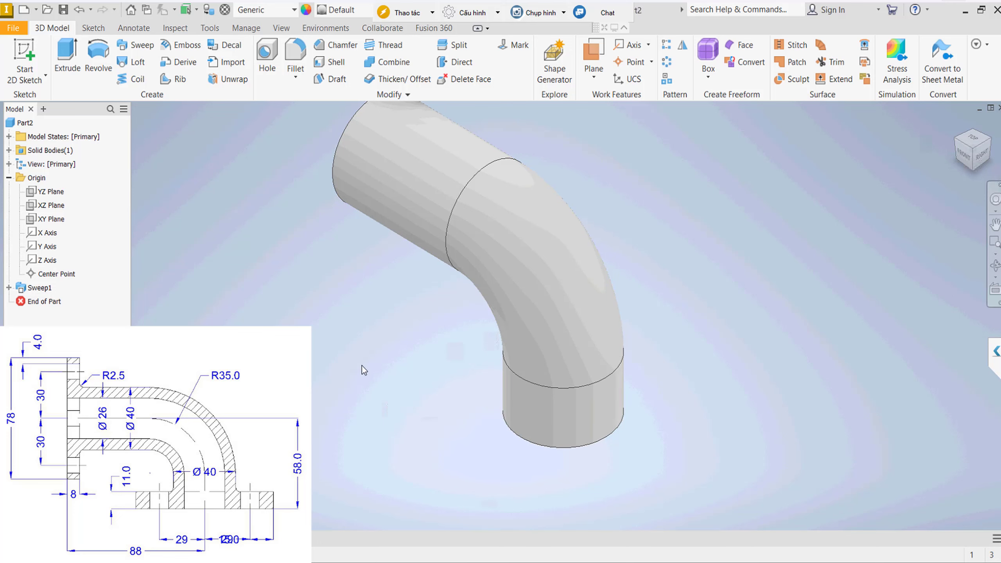
{"action": "middle_click_drag", "start_coordinate": [496, 335], "coordinate": [398, 181], "text": "shift"}
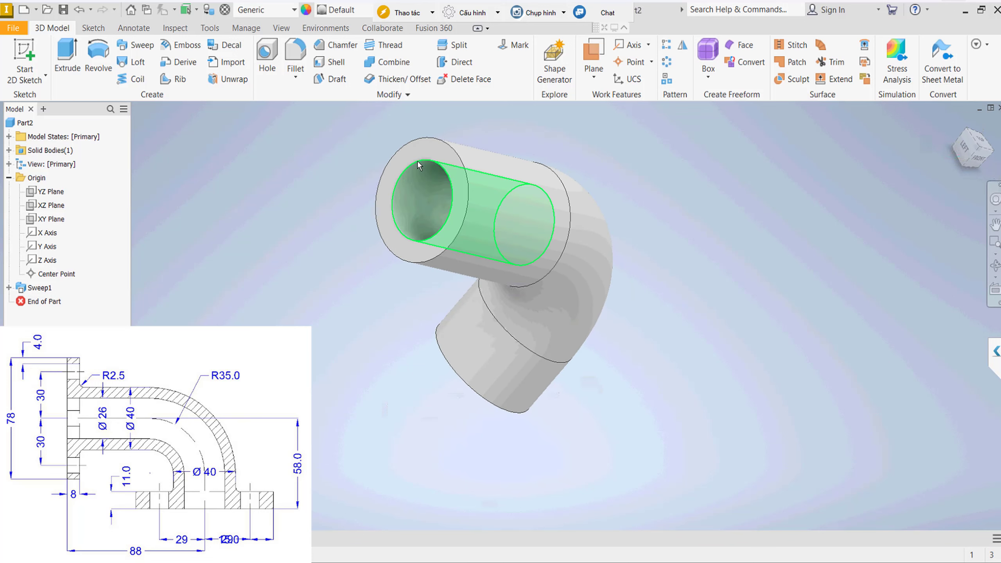
{"action": "right_click", "coordinate": [421, 157]}
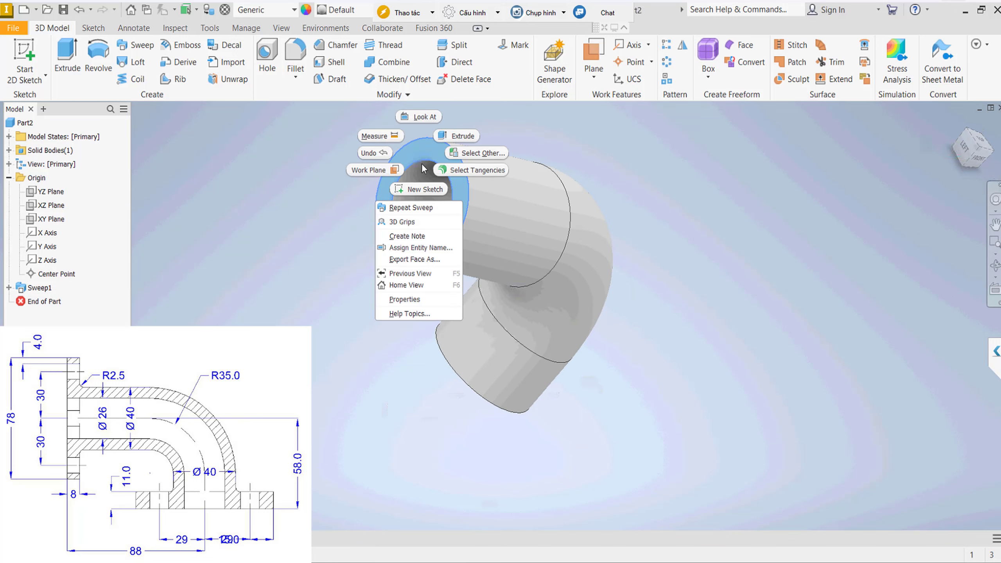
{"action": "left_click", "coordinate": [421, 191]}
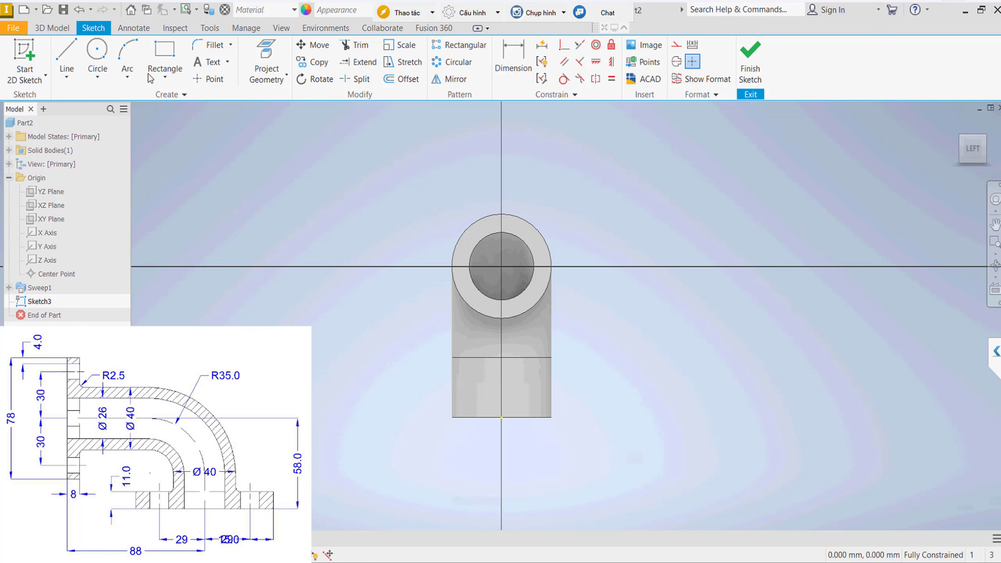
Draw a circle at the pipe centre and project the pipe's outer edge into the sketch.
{"action": "left_click", "coordinate": [97, 54]}
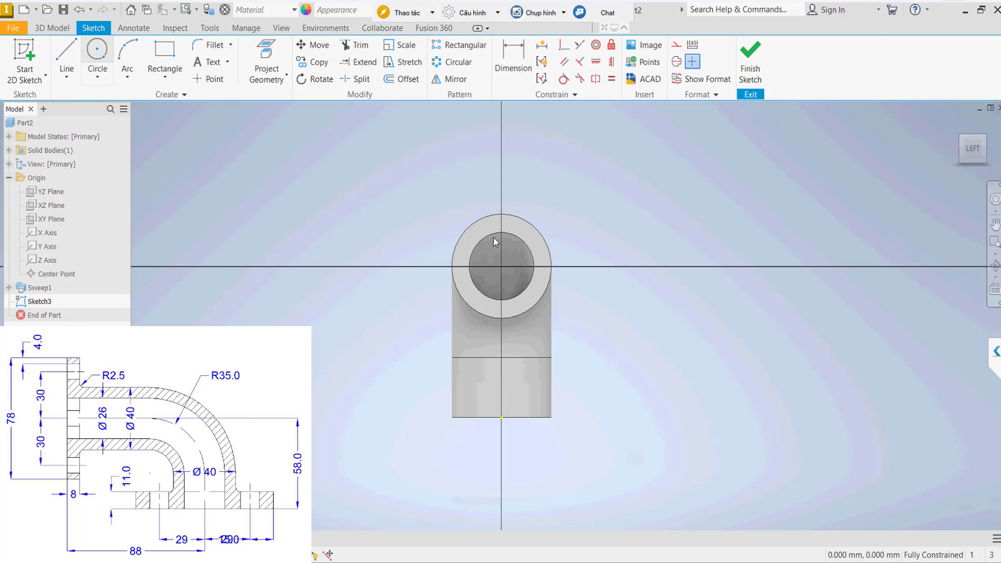
{"action": "left_click", "coordinate": [501, 267]}
{"action": "left_click", "coordinate": [548, 245]}
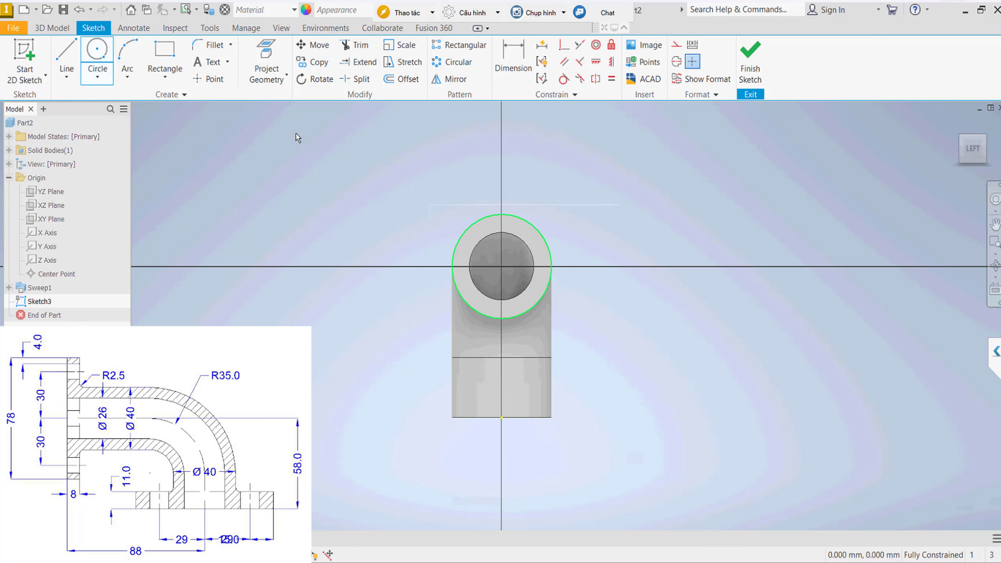
{"action": "key", "text": "Escape"}
{"action": "left_click", "coordinate": [525, 223]}
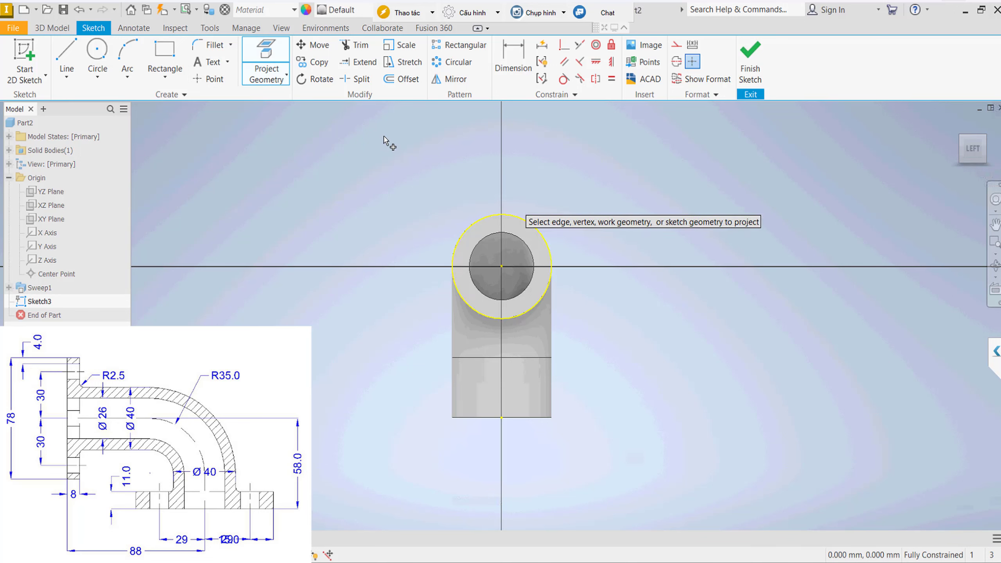
Draw a 78 mm diameter circle centred on the origin and finish the sketch.
{"action": "left_click", "coordinate": [97, 51]}
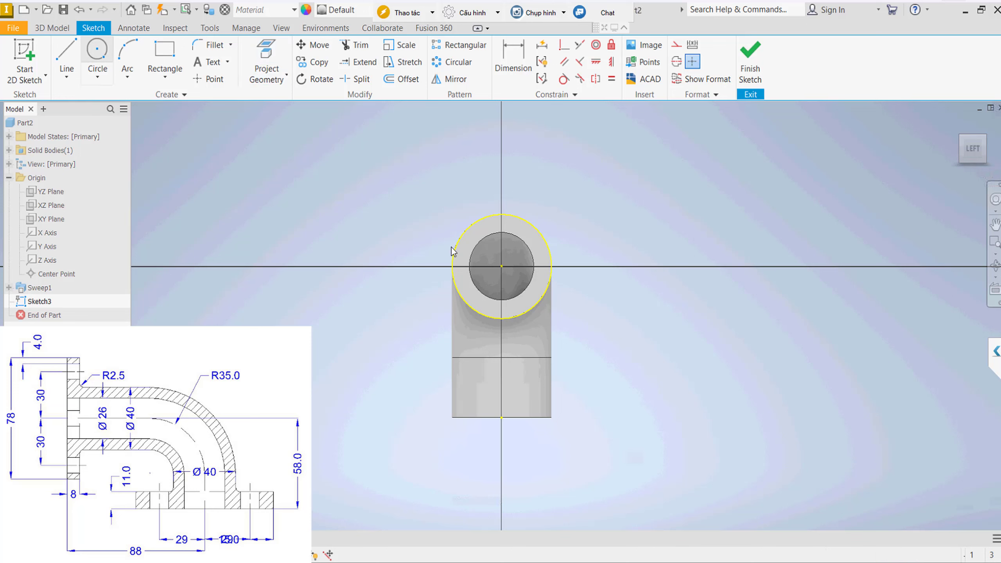
{"action": "left_click", "coordinate": [502, 265]}
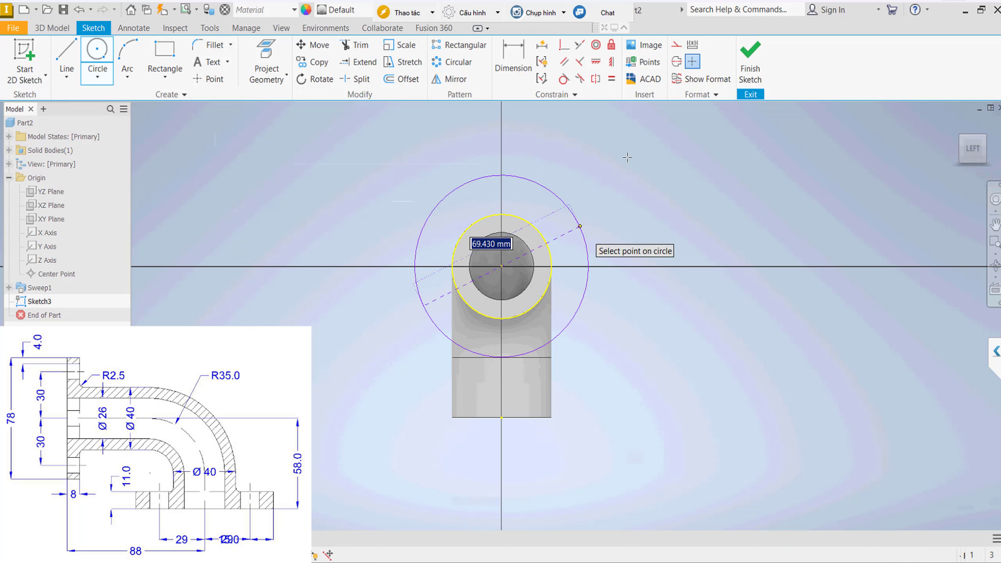
{"action": "left_click", "coordinate": [589, 249]}
{"action": "right_click", "coordinate": [628, 157]}
{"action": "left_click", "coordinate": [593, 176]}
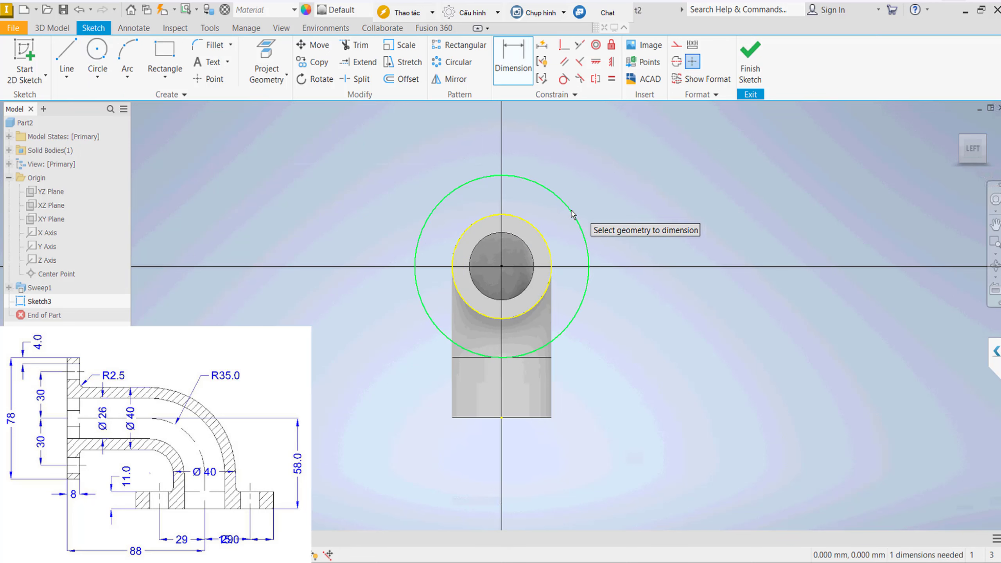
{"action": "left_click", "coordinate": [576, 221]}
{"action": "left_click", "coordinate": [630, 196]}
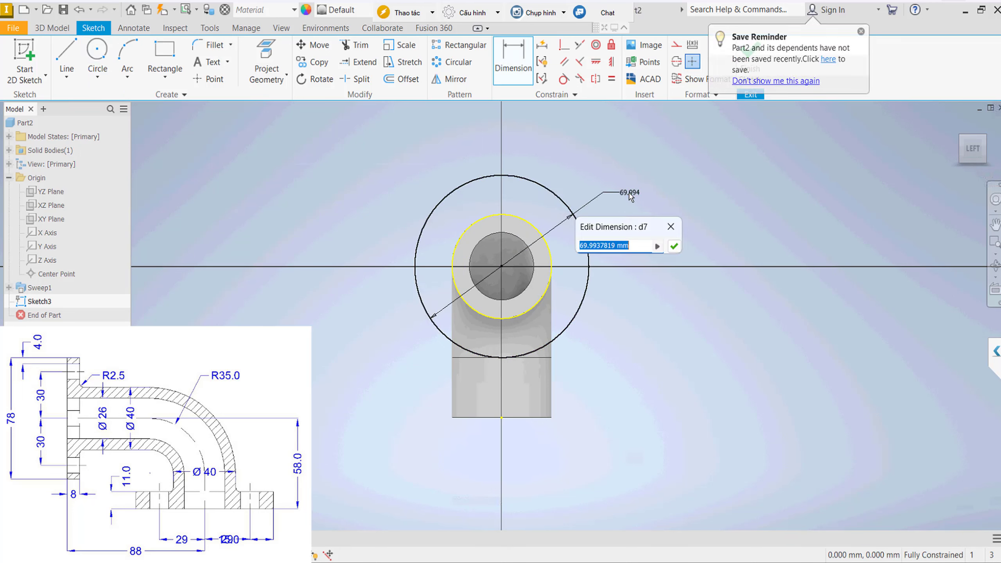
{"action": "type", "text": "78"}
{"action": "key", "text": "Return"}
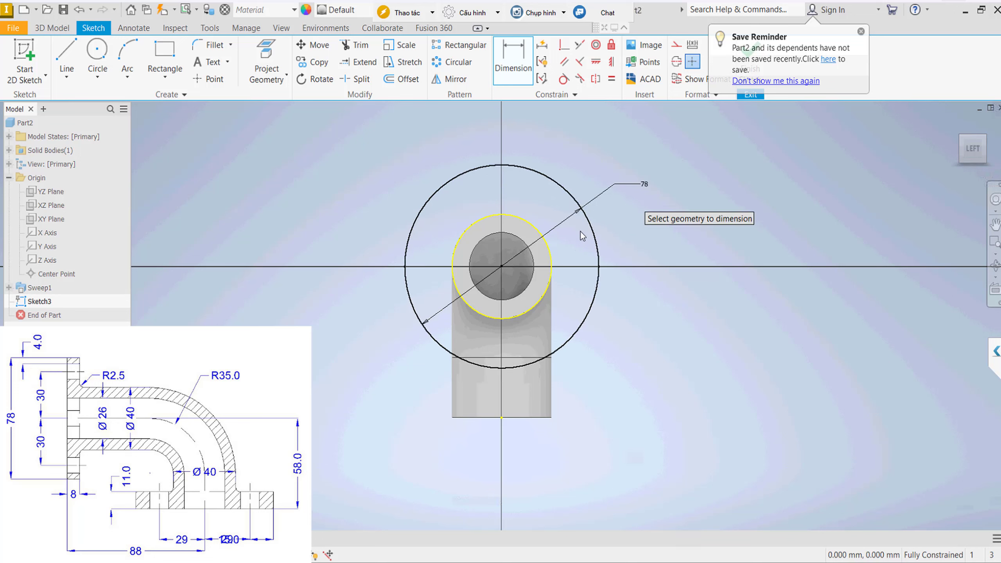
{"action": "key", "text": "Escape"}
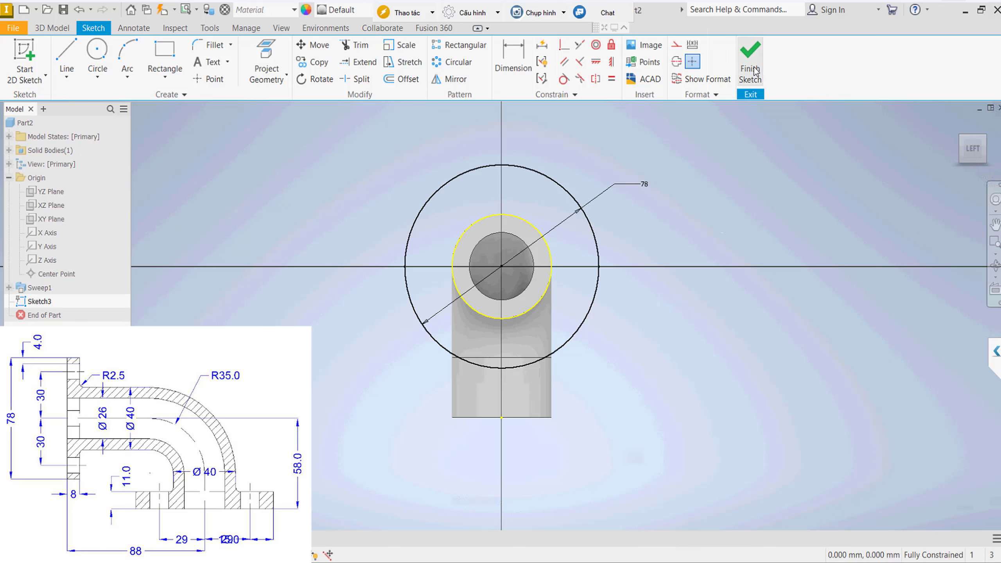
{"action": "left_click", "coordinate": [754, 71]}
{"action": "left_click", "coordinate": [755, 71]}
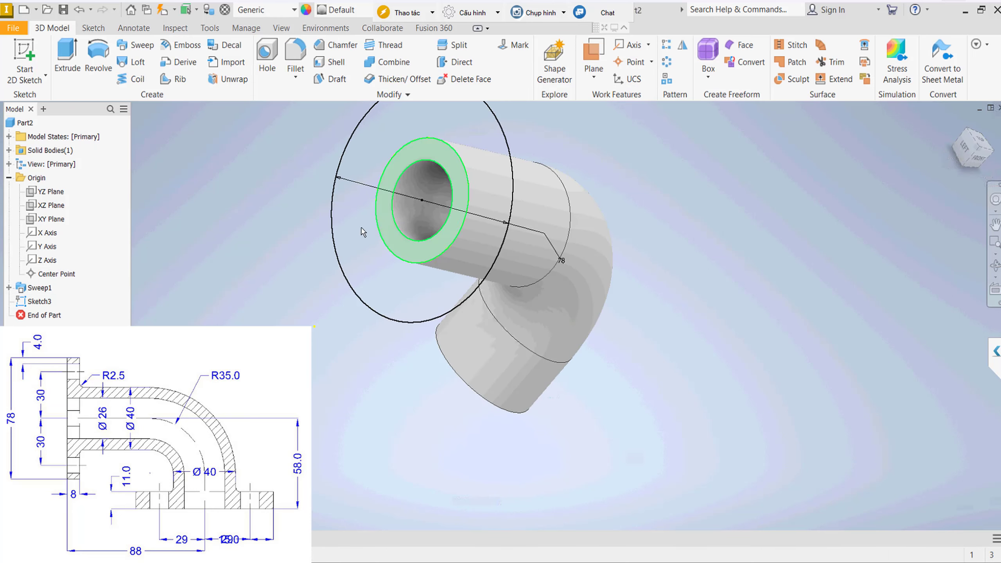
Extrude the flange ring 8 mm, reversed toward the pipe, creating Extrusion1.
{"action": "left_click", "coordinate": [984, 161]}
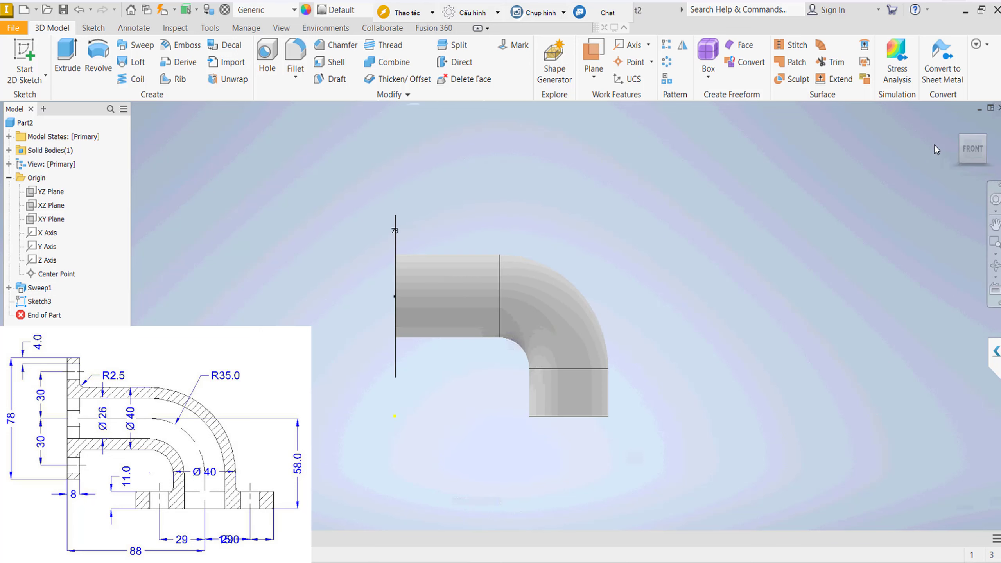
{"action": "left_click", "coordinate": [957, 123]}
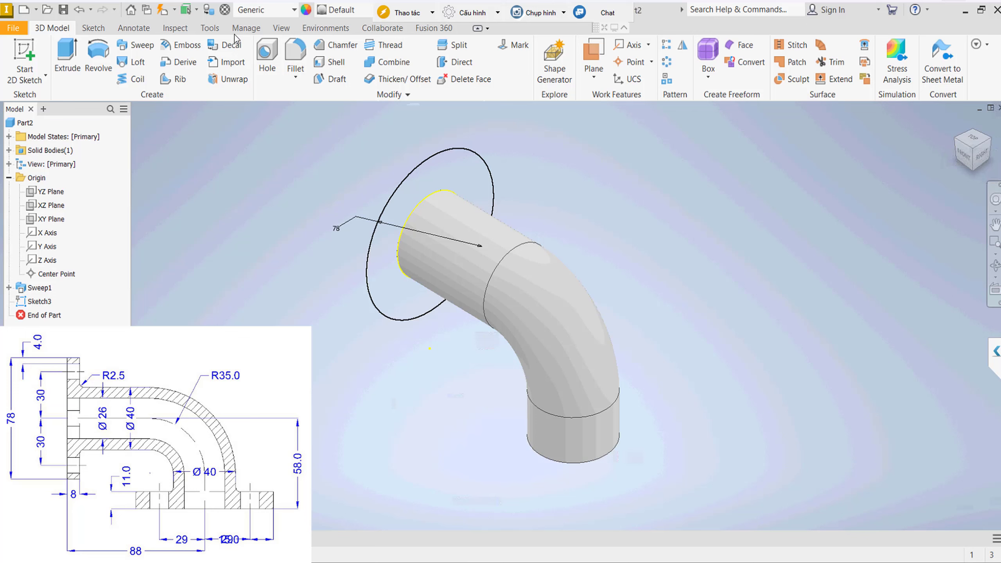
{"action": "right_click", "coordinate": [260, 156]}
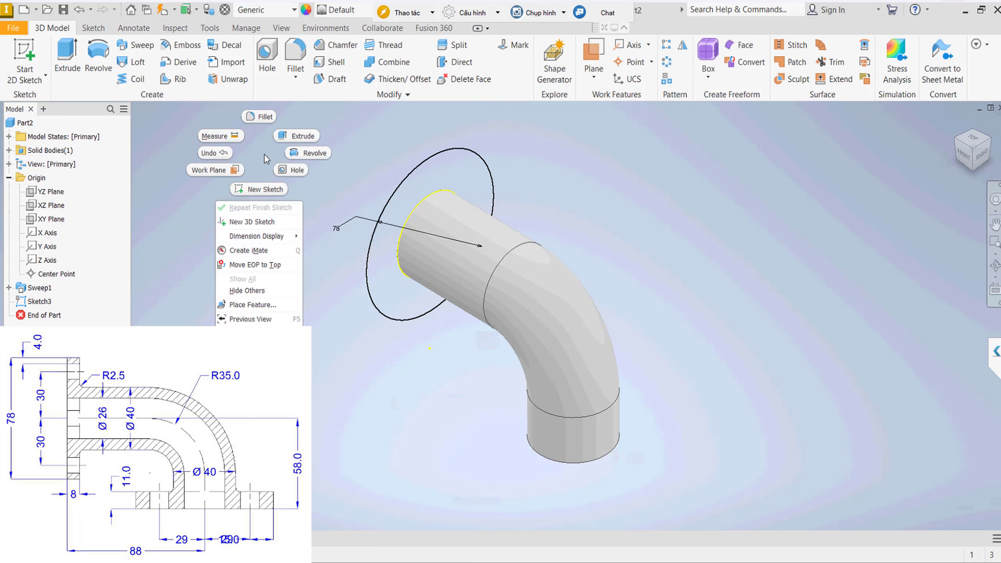
{"action": "left_click", "coordinate": [300, 135]}
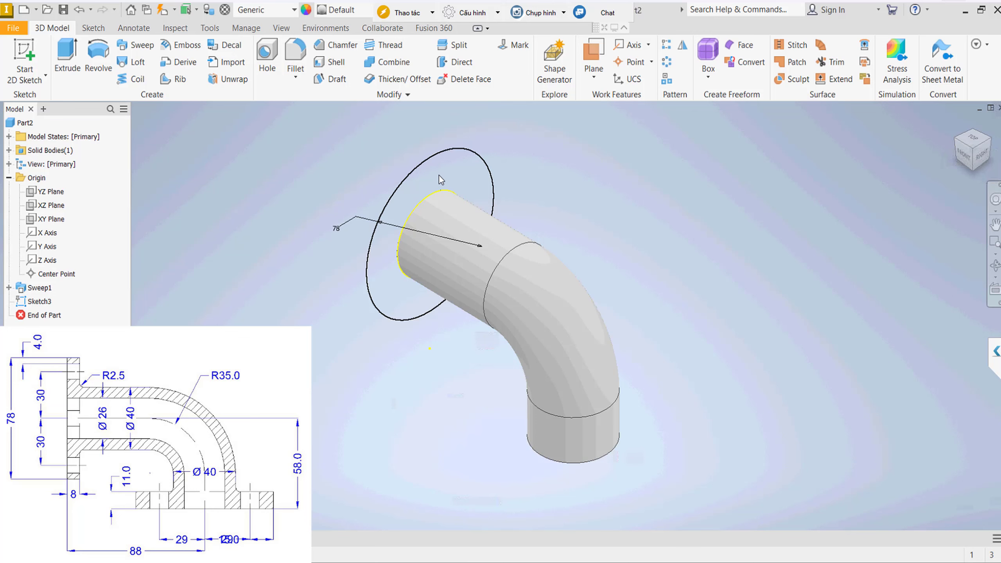
{"action": "left_click", "coordinate": [439, 175]}
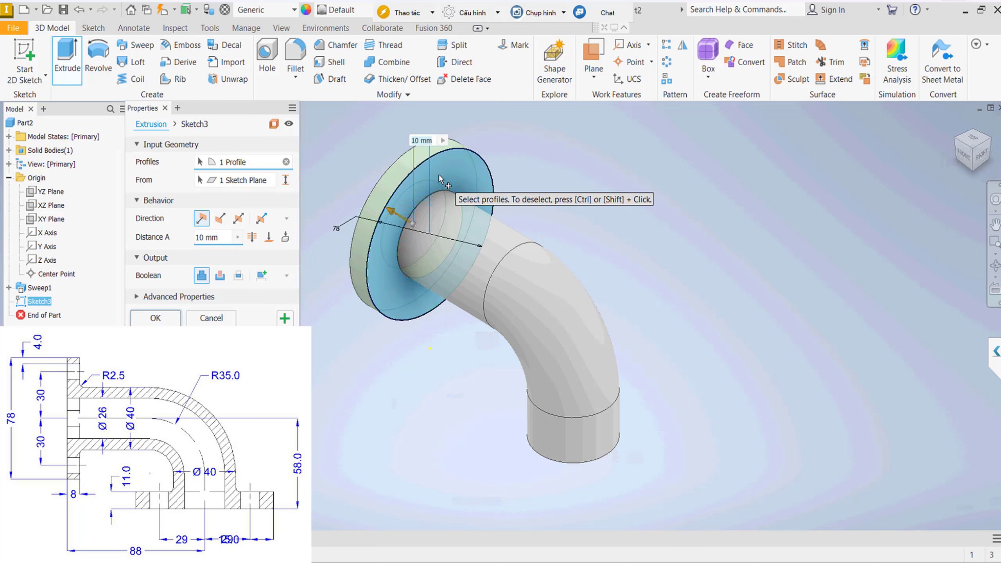
{"action": "left_click", "coordinate": [221, 218]}
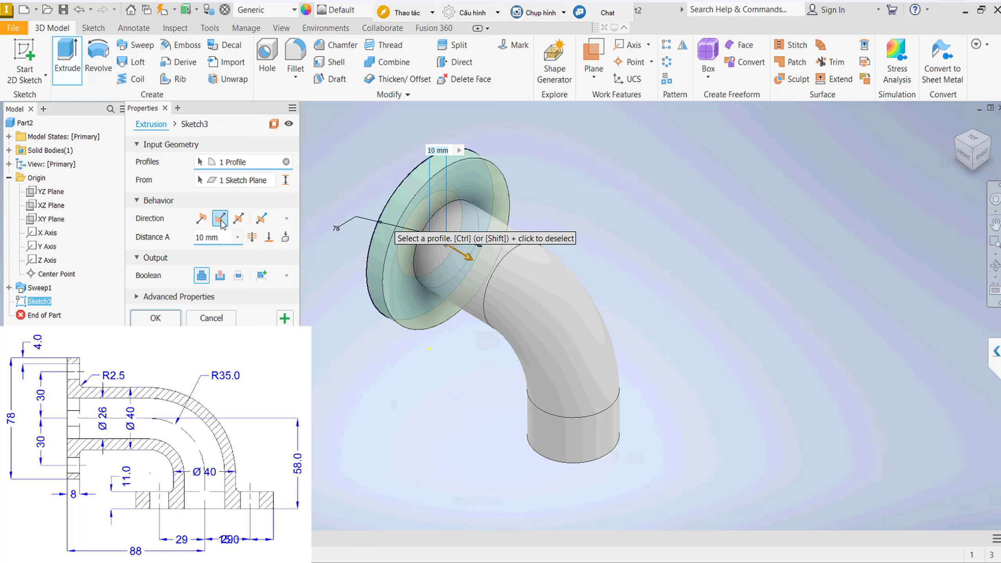
{"action": "left_click_drag", "start_coordinate": [218, 237], "coordinate": [185, 241]}
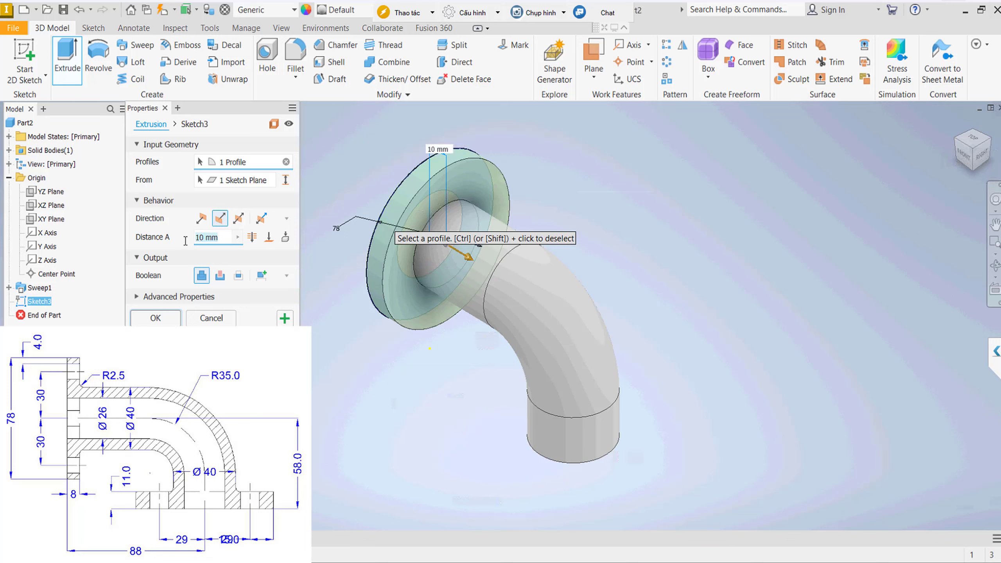
{"action": "type", "text": "8"}
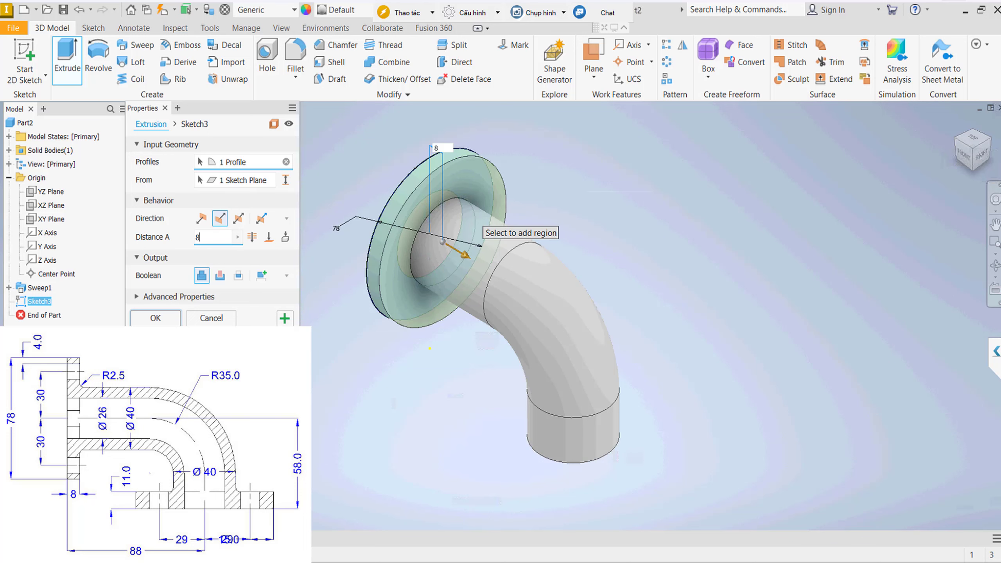
{"action": "key", "text": "Return"}
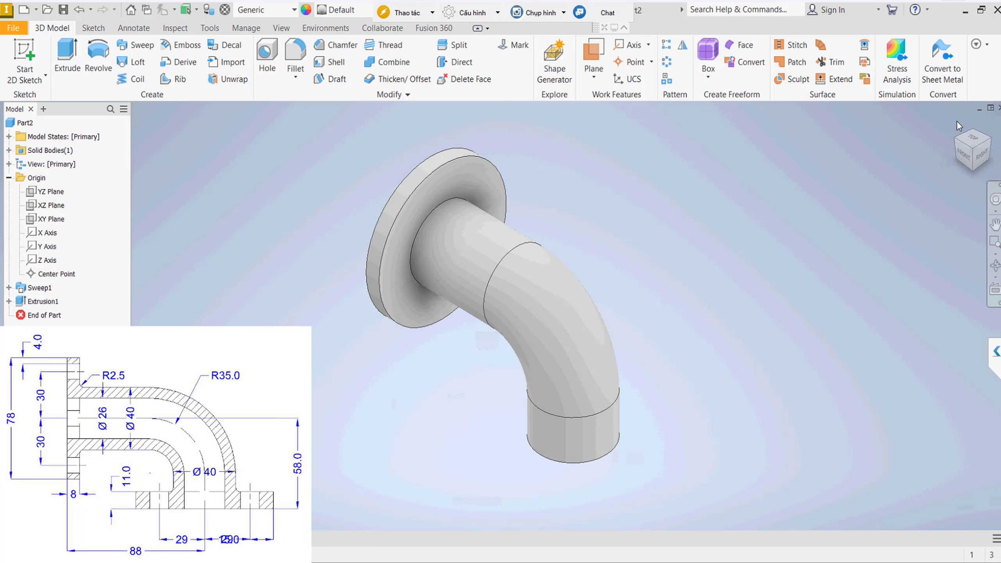
{"action": "mouse_move", "coordinate": [690, 230]}
{"action": "middle_mouse_down", "text": "shift"}
{"action": "mouse_move", "coordinate": [761, 212]}
{"action": "mouse_move", "coordinate": [820, 218]}
{"action": "middle_mouse_up", "text": "shift"}
Start a new sketch on the flange face and project the bore edge into it.
{"action": "right_click", "coordinate": [431, 216]}
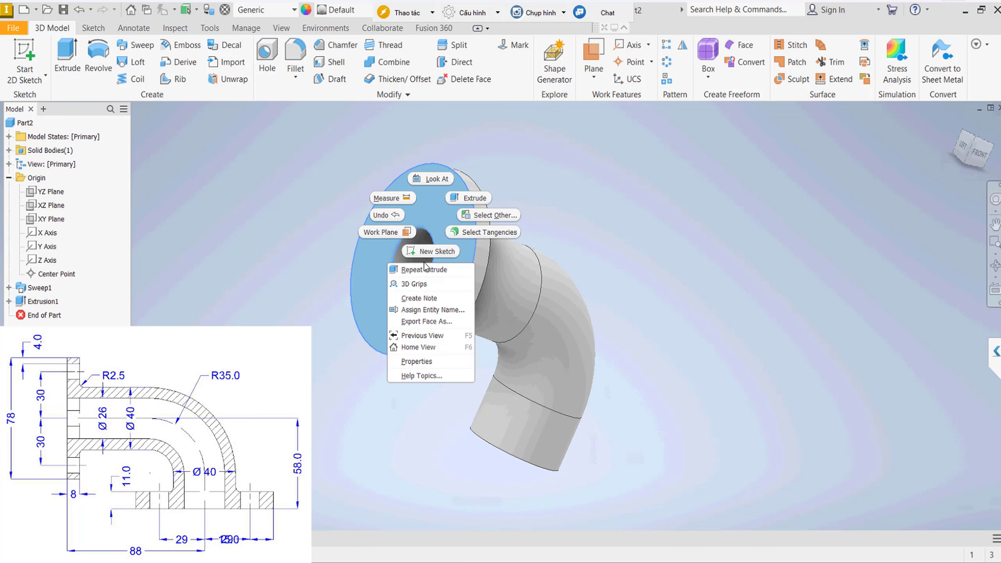
{"action": "left_click", "coordinate": [430, 253]}
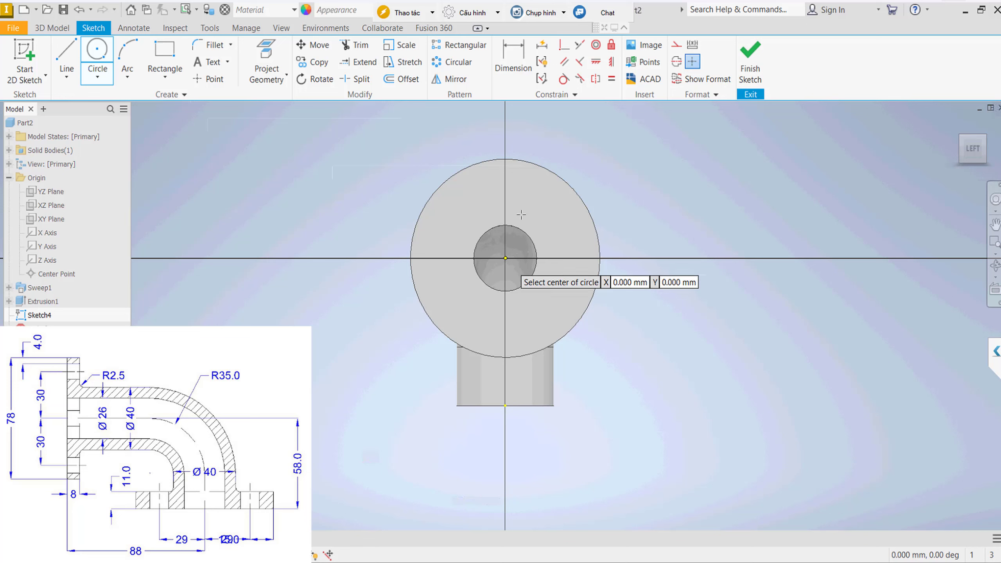
{"action": "key", "text": "Escape"}
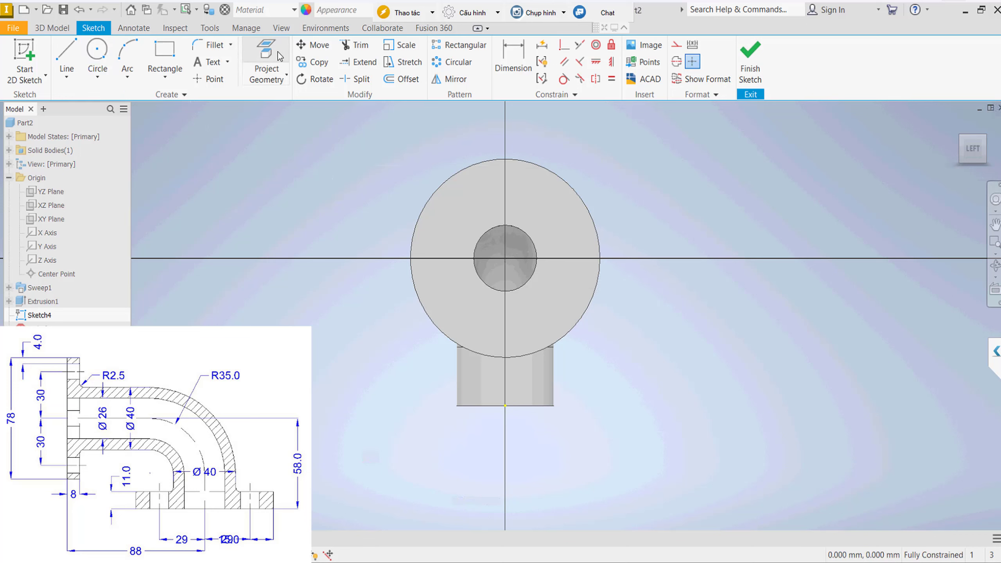
{"action": "left_click", "coordinate": [279, 56]}
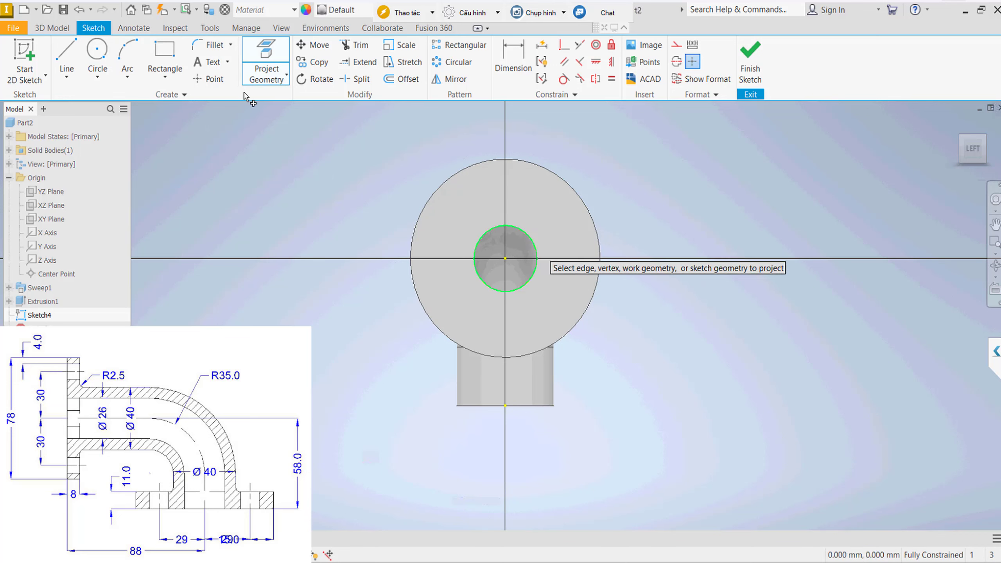
{"action": "left_click", "coordinate": [537, 259]}
{"action": "key", "text": "Escape"}
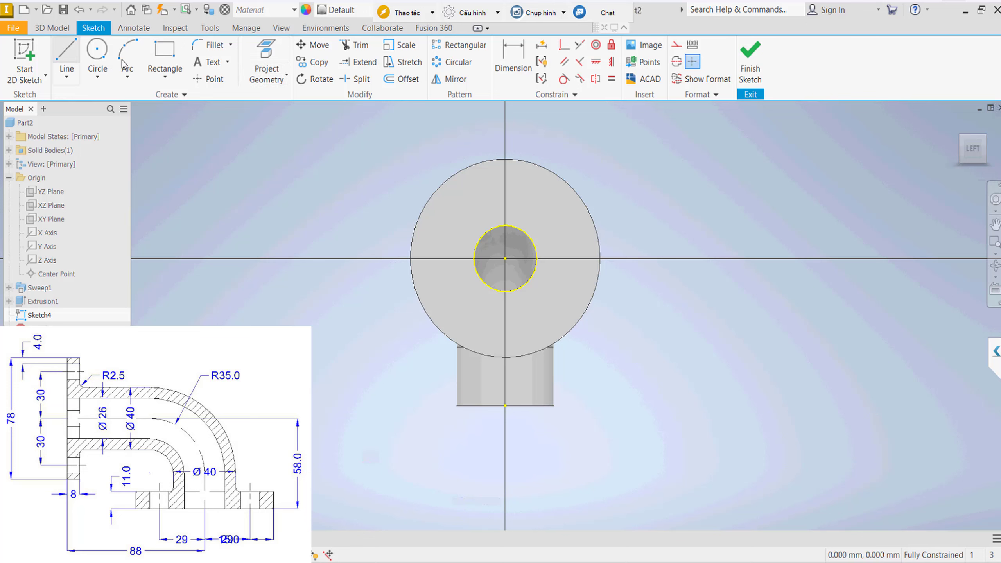
Draw a circle centred on the sketch origin and dimension it to 60 mm diameter.
{"action": "key", "text": "c"}
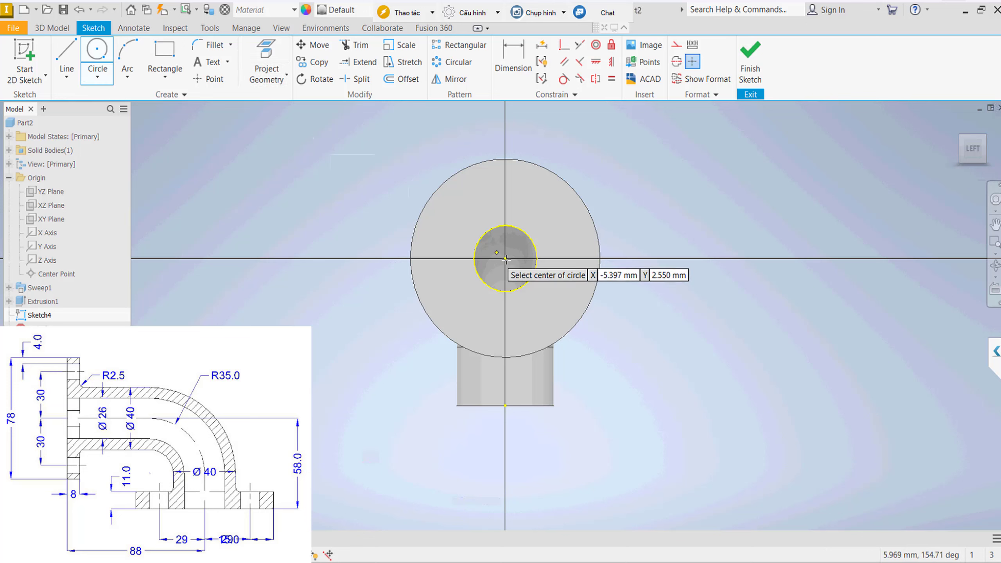
{"action": "left_click", "coordinate": [505, 259]}
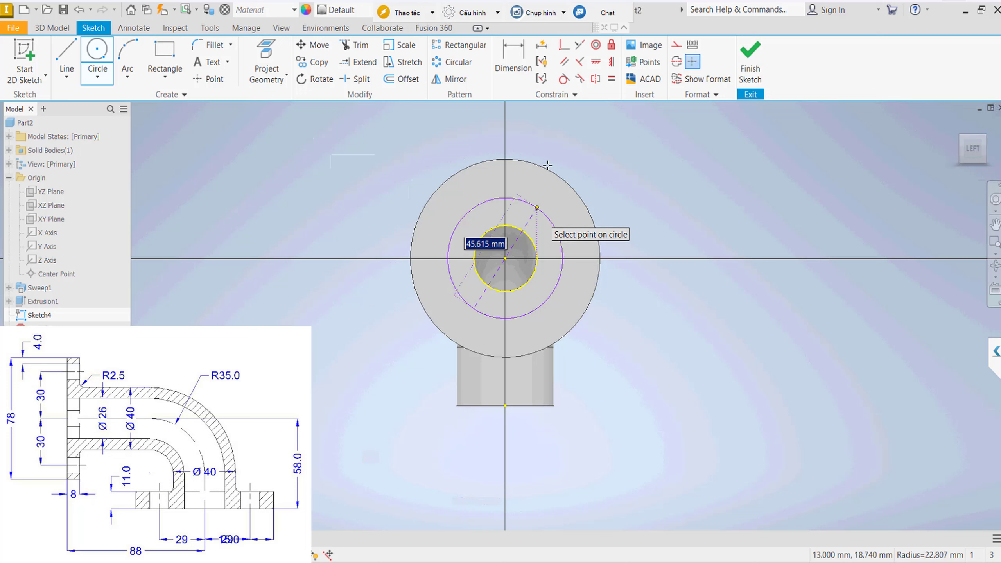
{"action": "key", "text": "Return"}
{"action": "key", "text": "Escape"}
{"action": "right_click", "coordinate": [564, 169]}
{"action": "key", "text": "Escape"}
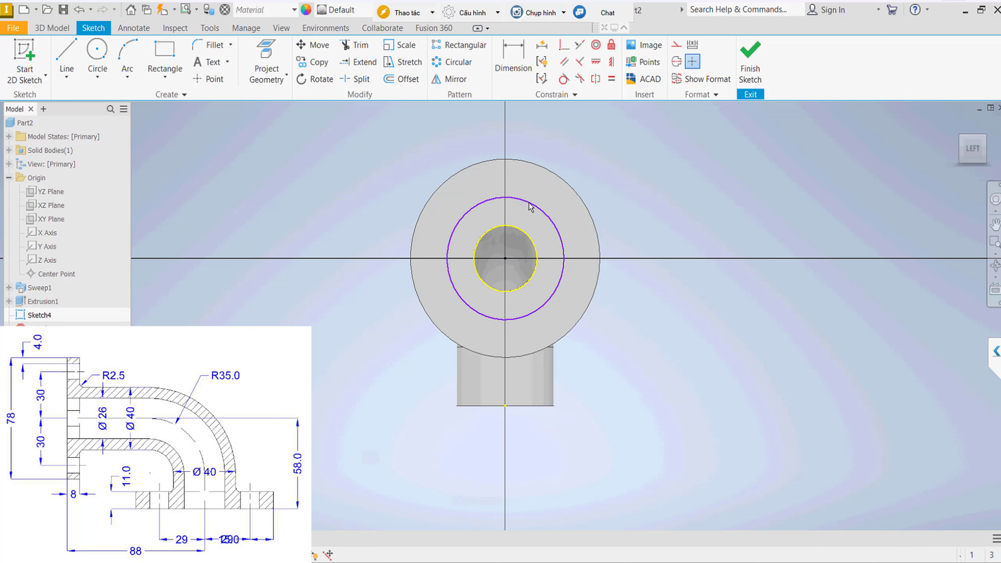
{"action": "key", "text": "d"}
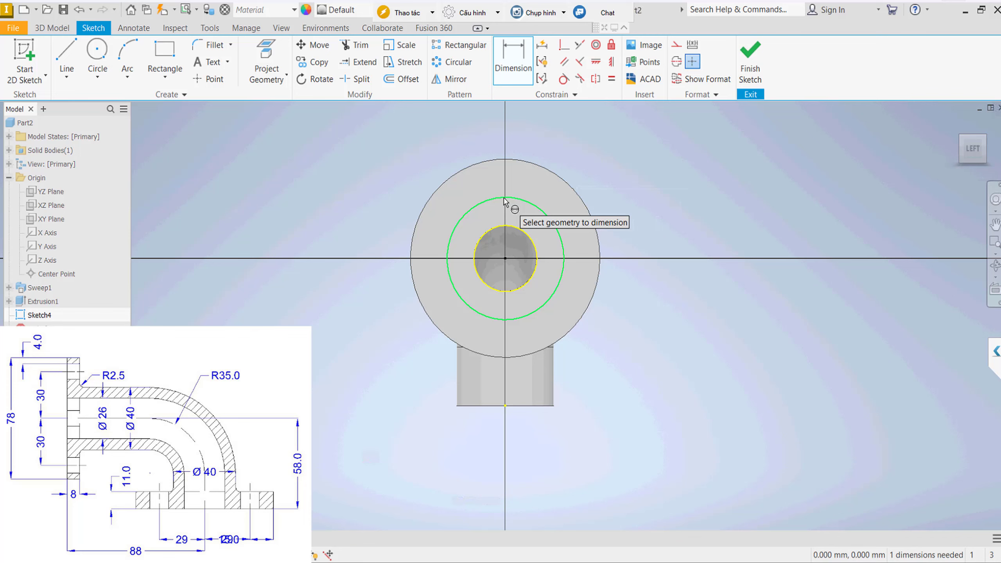
{"action": "left_click", "coordinate": [512, 198]}
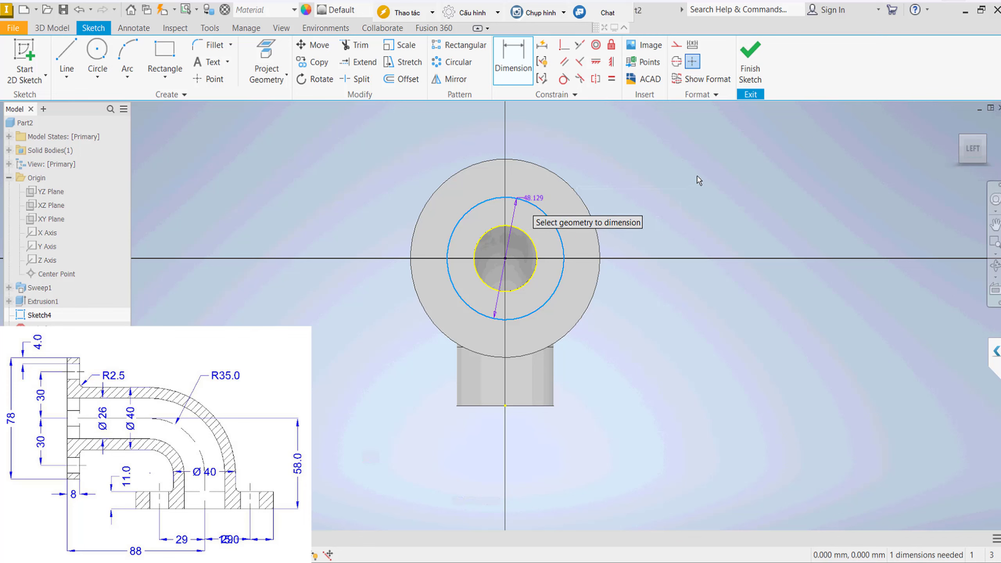
{"action": "left_click", "coordinate": [724, 179]}
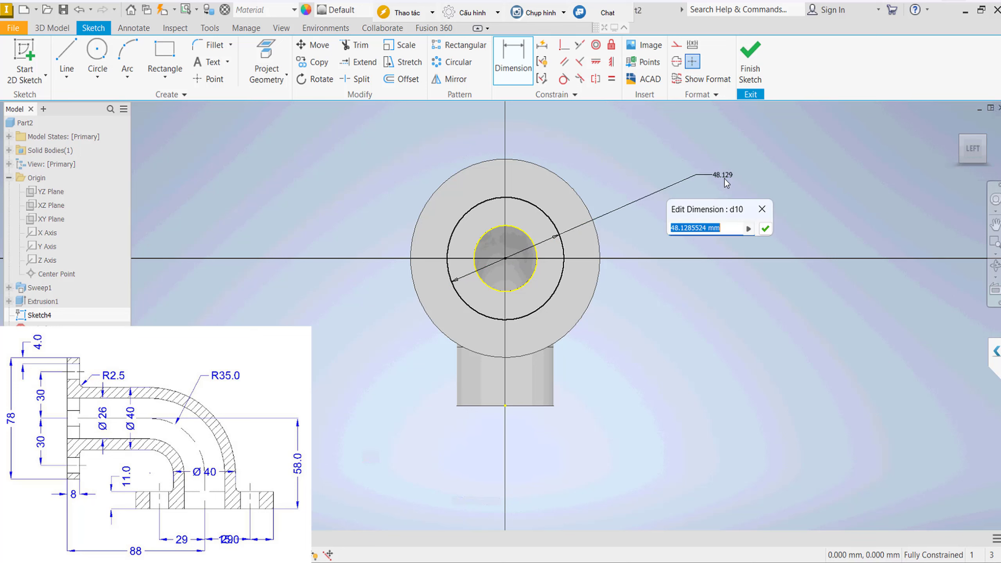
{"action": "type", "text": "60"}
{"action": "key", "text": "Return"}
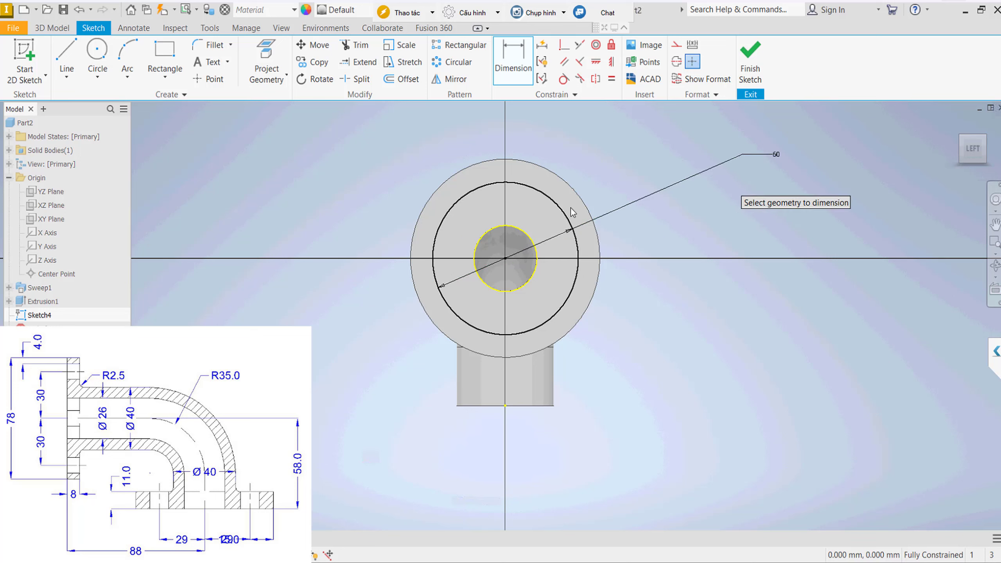
{"action": "key", "text": "Escape"}
Convert the Ø60 circle into construction geometry.
{"action": "left_click", "coordinate": [542, 196]}
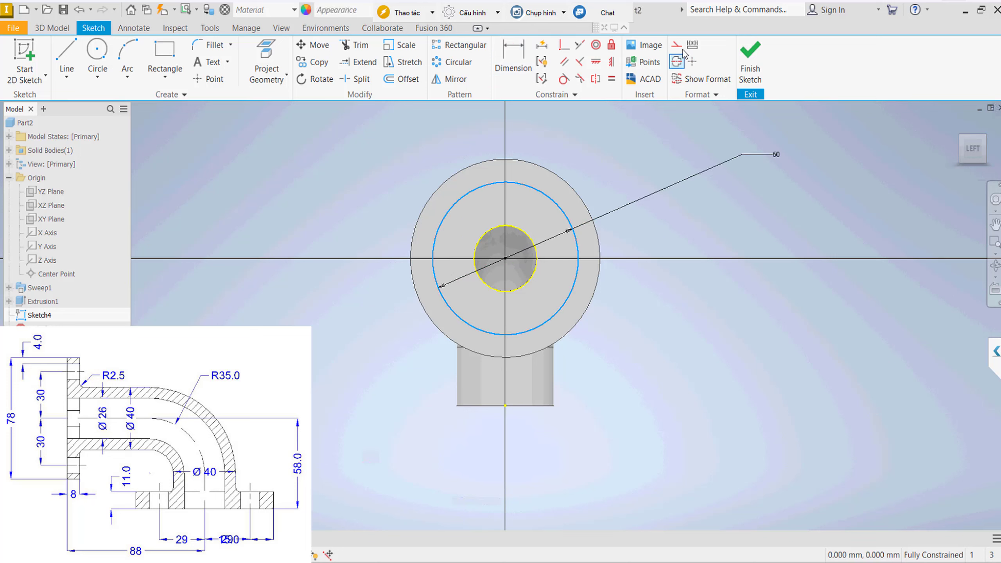
{"action": "left_click", "coordinate": [386, 125]}
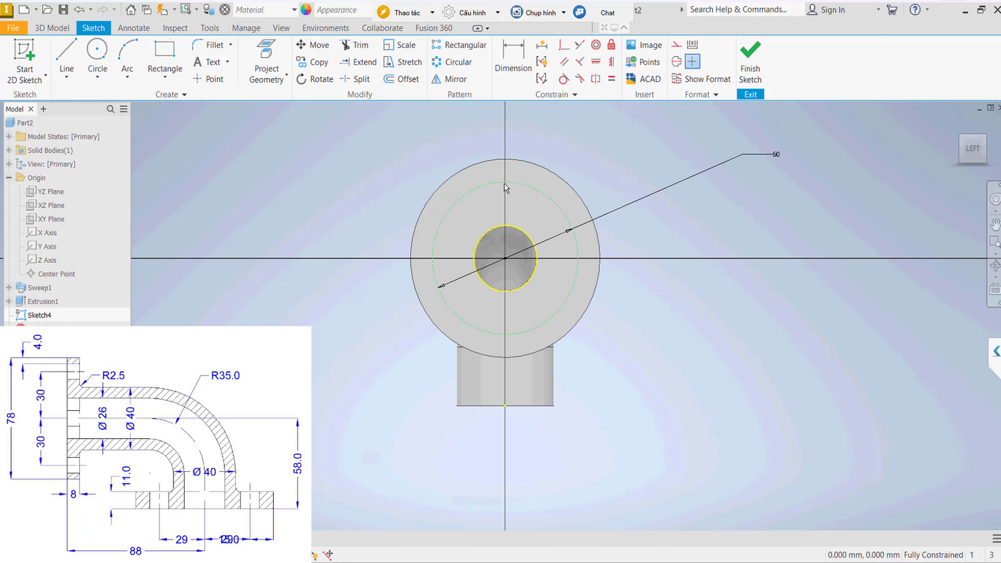
{"action": "scroll", "coordinate": [507, 185], "scroll_direction": "up", "scroll_amount": 3}
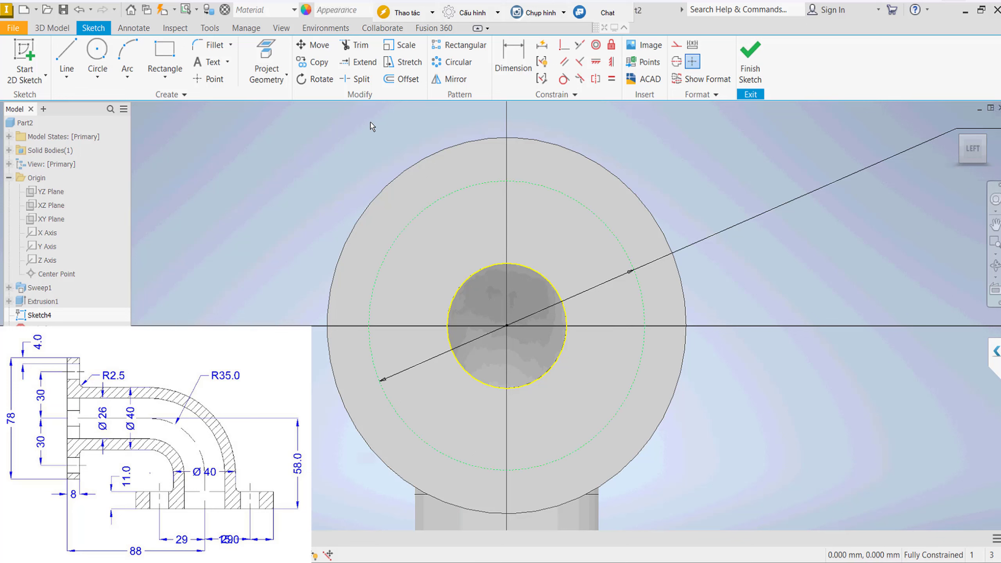
Place a hole point at the top of the construction circle and finish the sketch.
{"action": "left_click", "coordinate": [501, 184]}
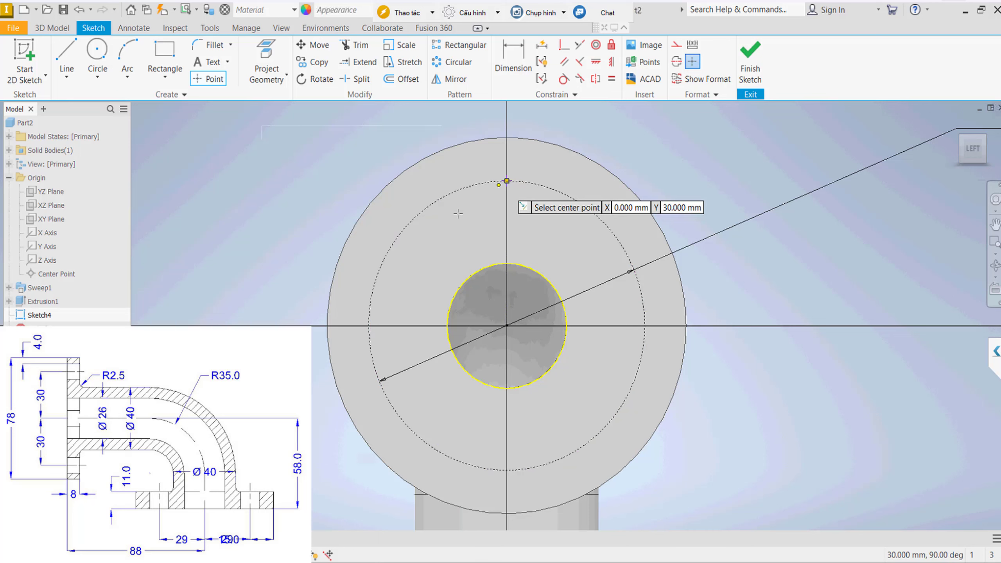
{"action": "key", "text": "Escape"}
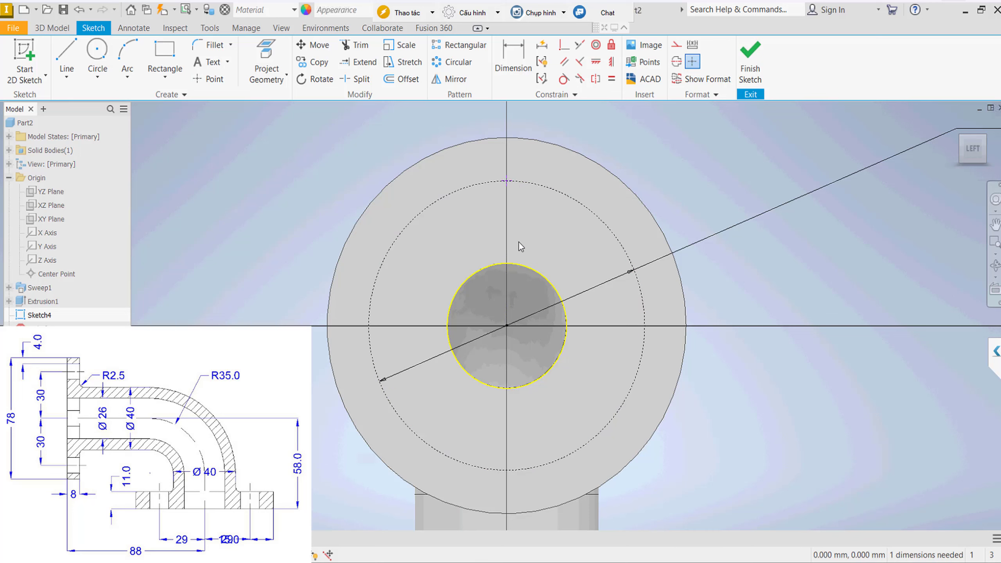
{"action": "left_click", "coordinate": [749, 68]}
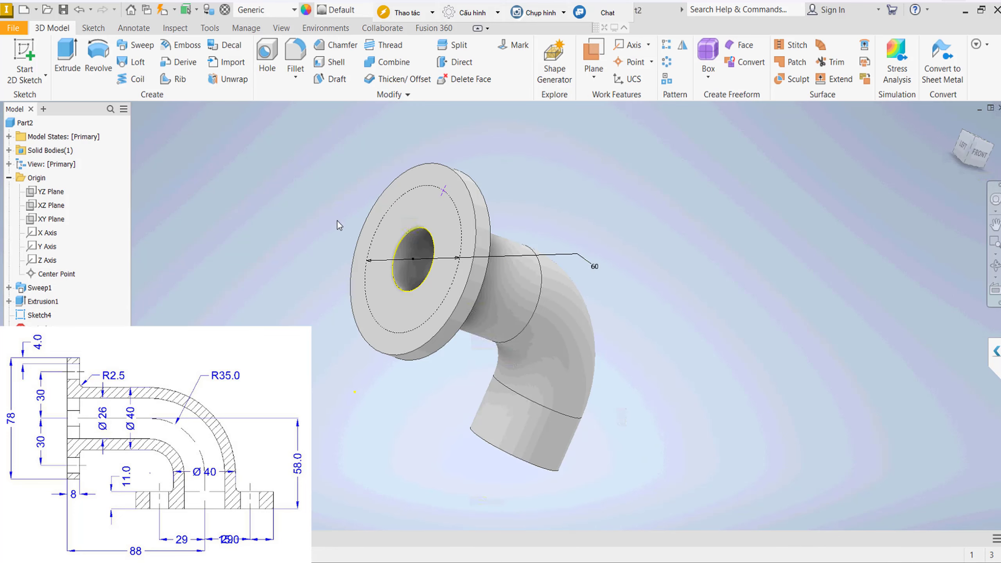
Create Hole1, a 10 mm diameter hole through the flange at the sketch point.
{"action": "left_click", "coordinate": [266, 59]}
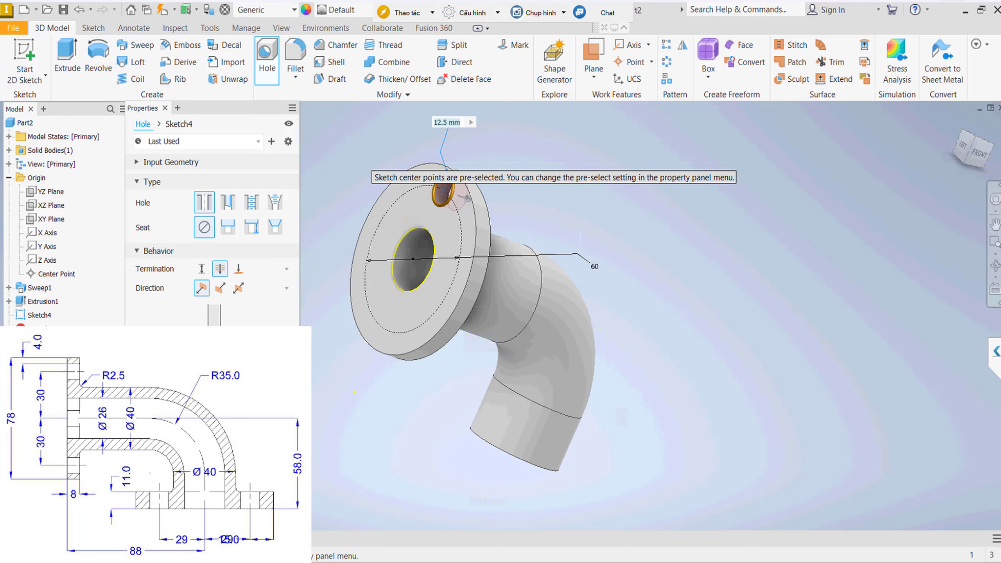
{"action": "type", "text": "10"}
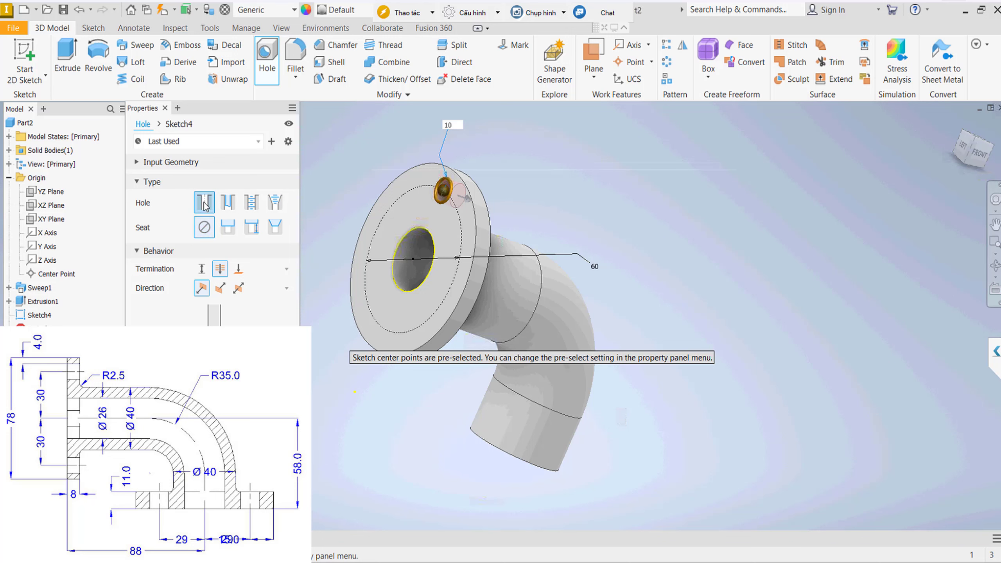
{"action": "key", "text": "Return"}
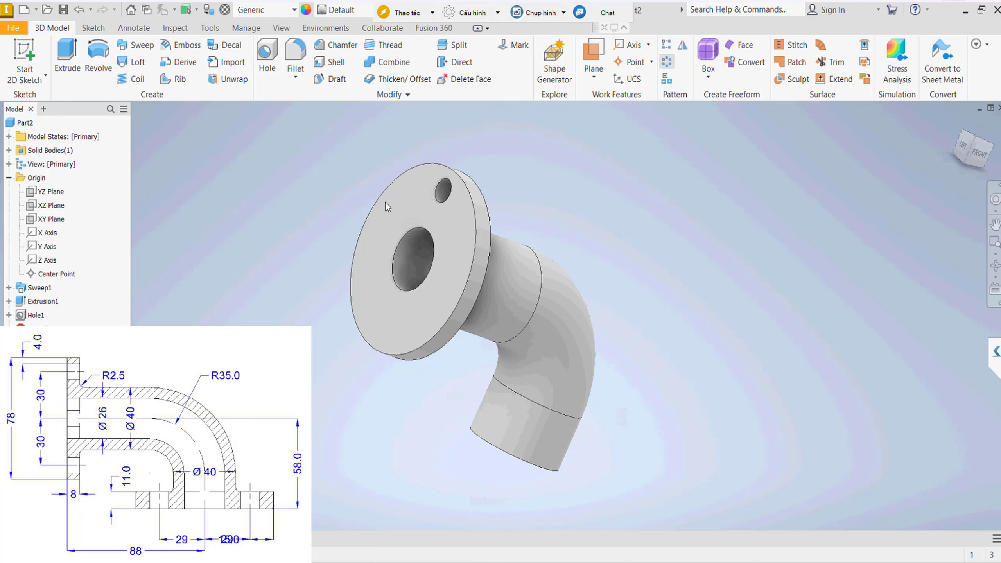
{"action": "left_click", "coordinate": [666, 61]}
Pattern Hole1 four times around the bore axis, then return to the home view.
{"action": "left_click", "coordinate": [443, 190]}
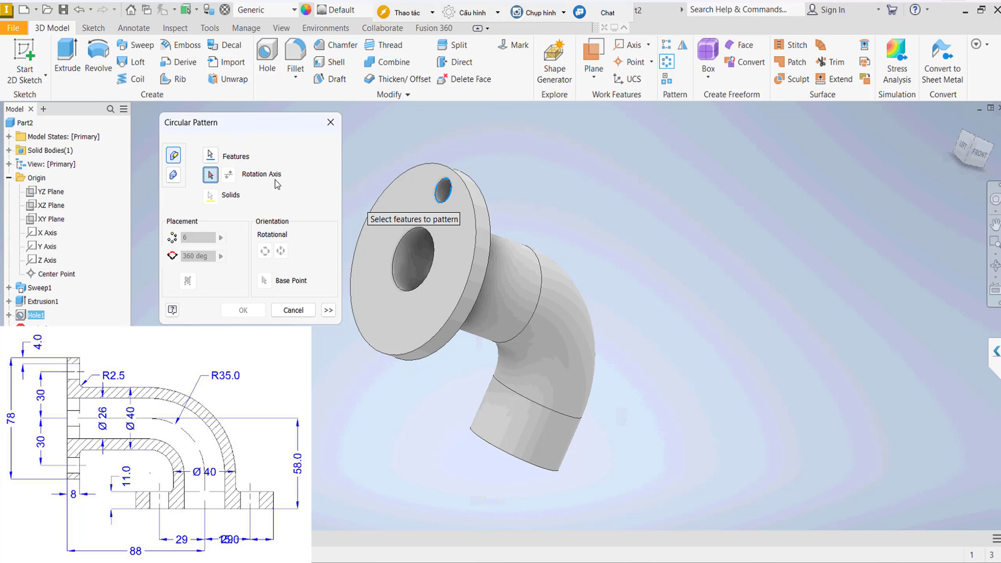
{"action": "left_click", "coordinate": [404, 260]}
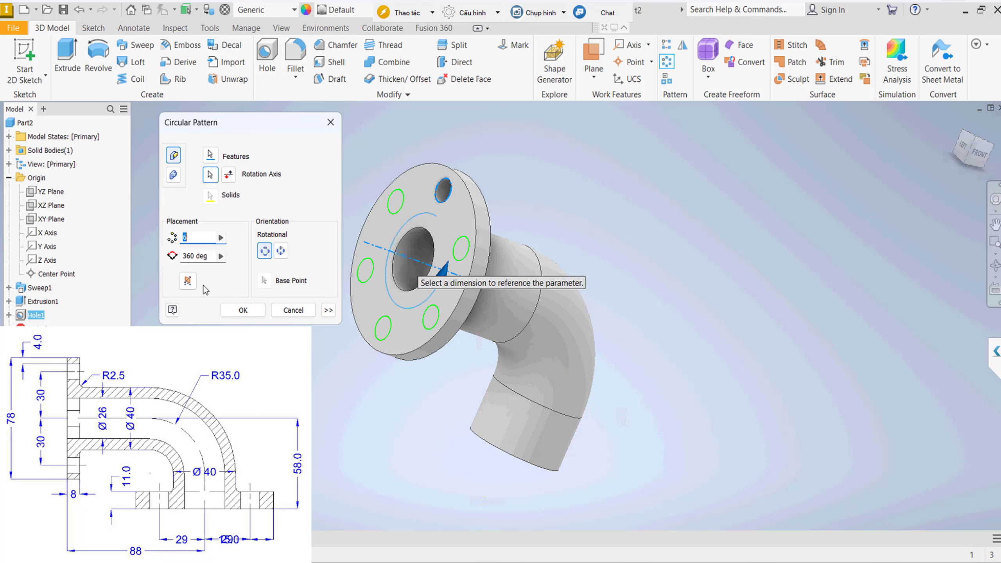
{"action": "type", "text": "4"}
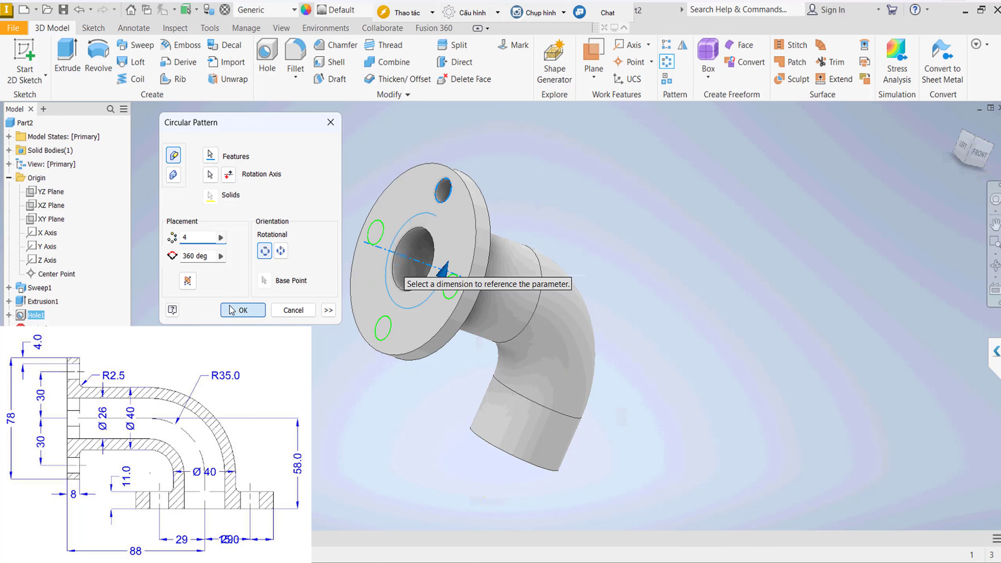
{"action": "left_click", "coordinate": [243, 310]}
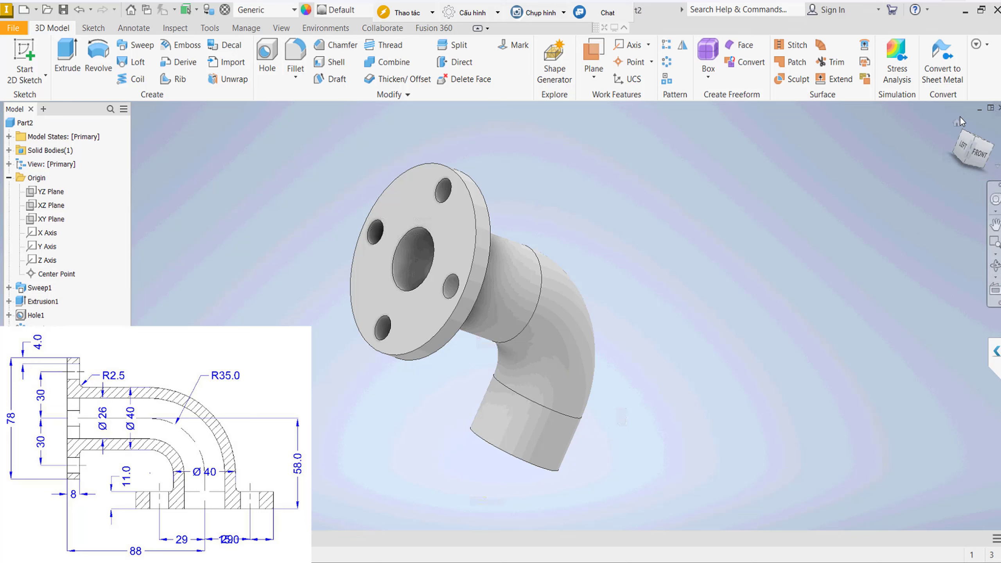
{"action": "key", "text": "F6"}
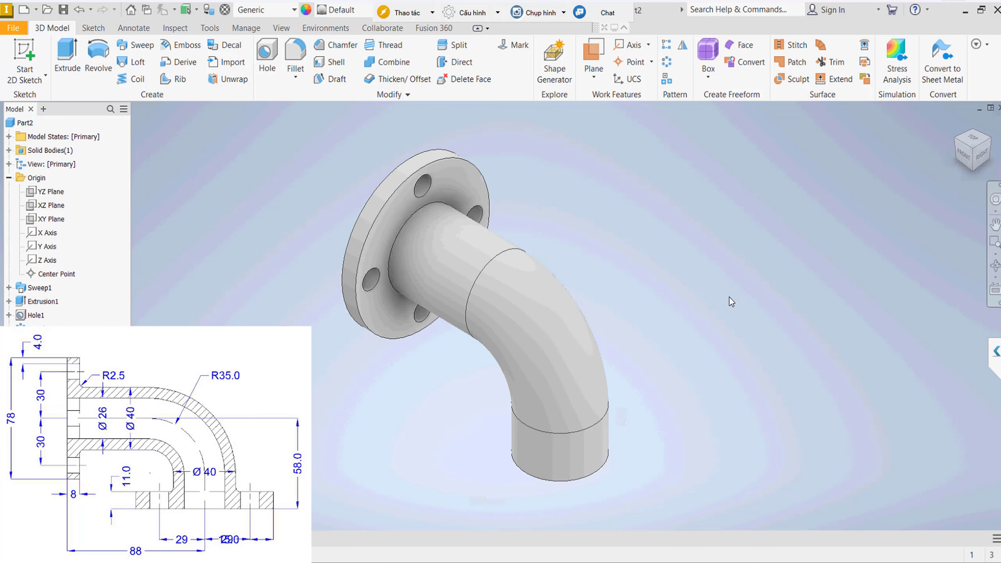
Orbit to the bottom of the elbow and start a new sketch on the open pipe end face.
{"action": "middle_click_drag", "start_coordinate": [699, 284], "coordinate": [687, 239], "text": "shift"}
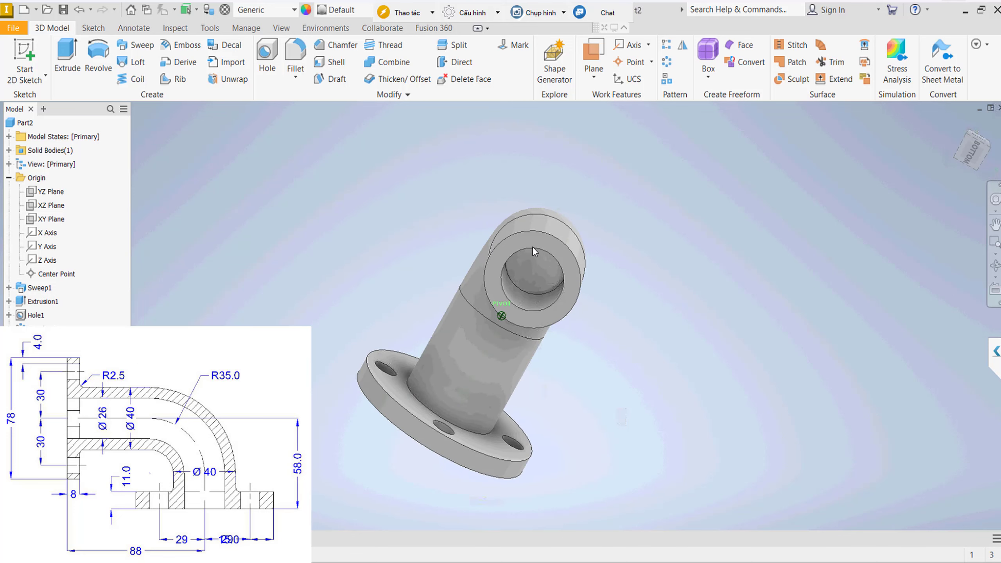
{"action": "right_click", "coordinate": [544, 243]}
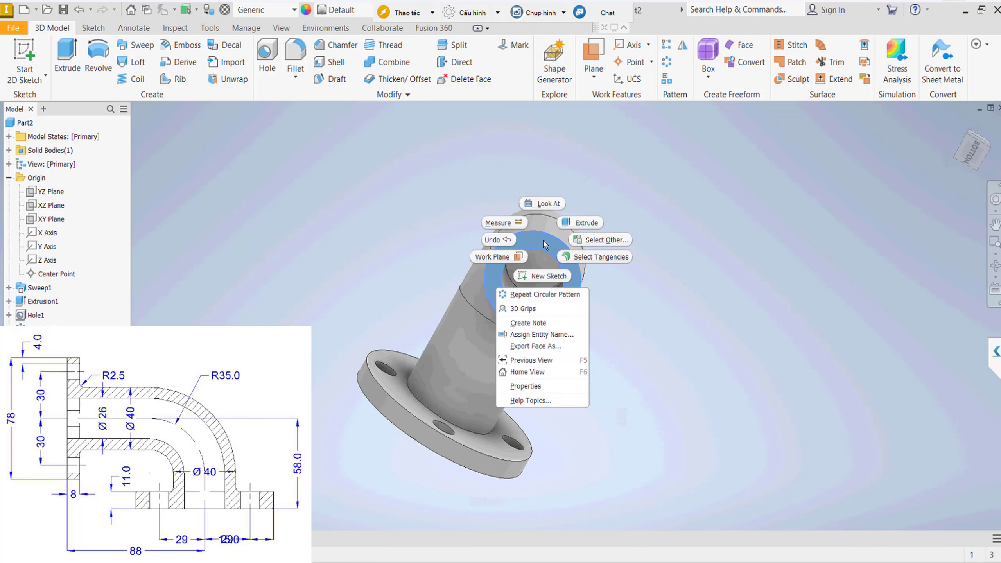
{"action": "left_click", "coordinate": [546, 276]}
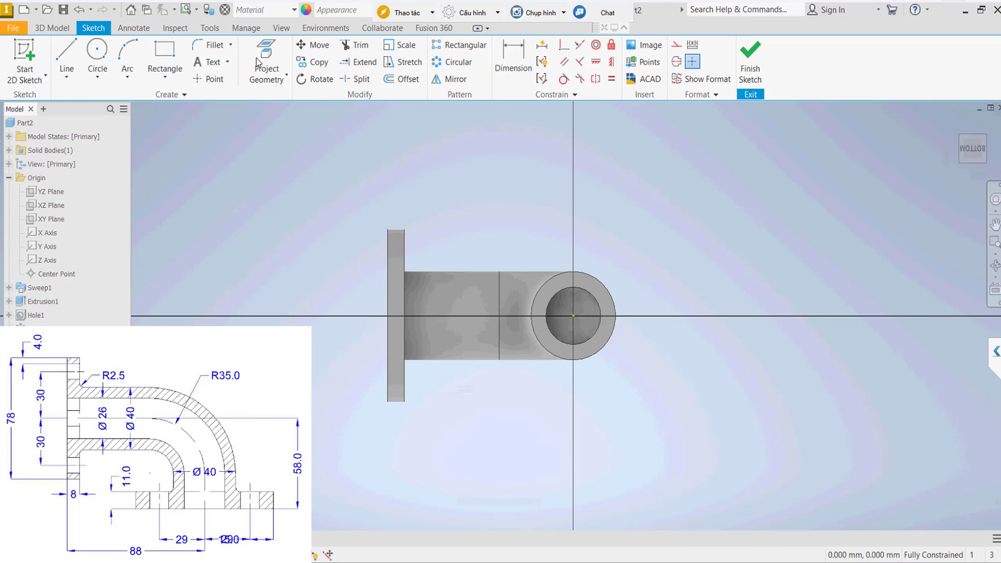
Project the pipe end's outer edge and add a Ø70 circle centred on the origin.
{"action": "left_click", "coordinate": [595, 281]}
{"action": "key", "text": "Escape"}
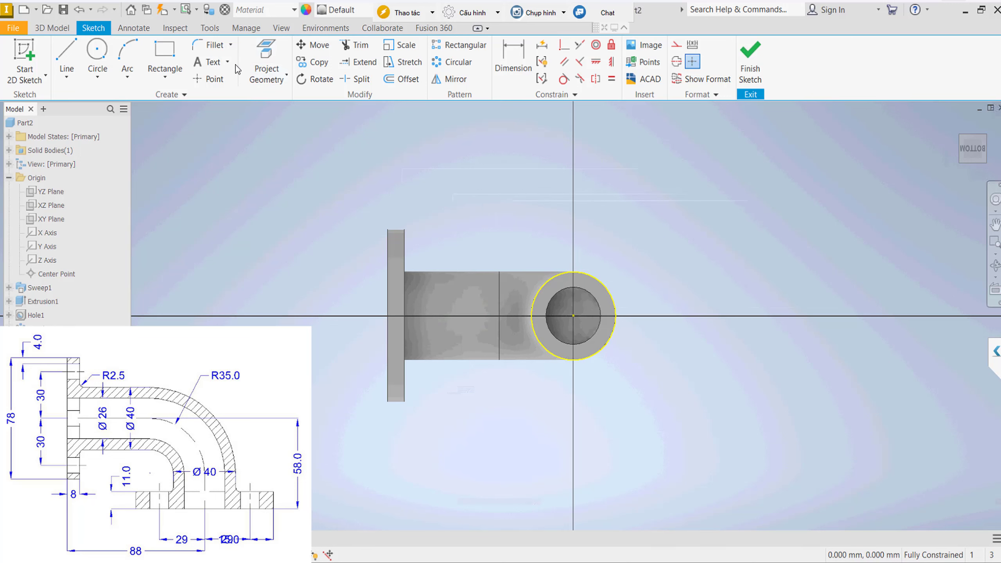
{"action": "key", "text": "c"}
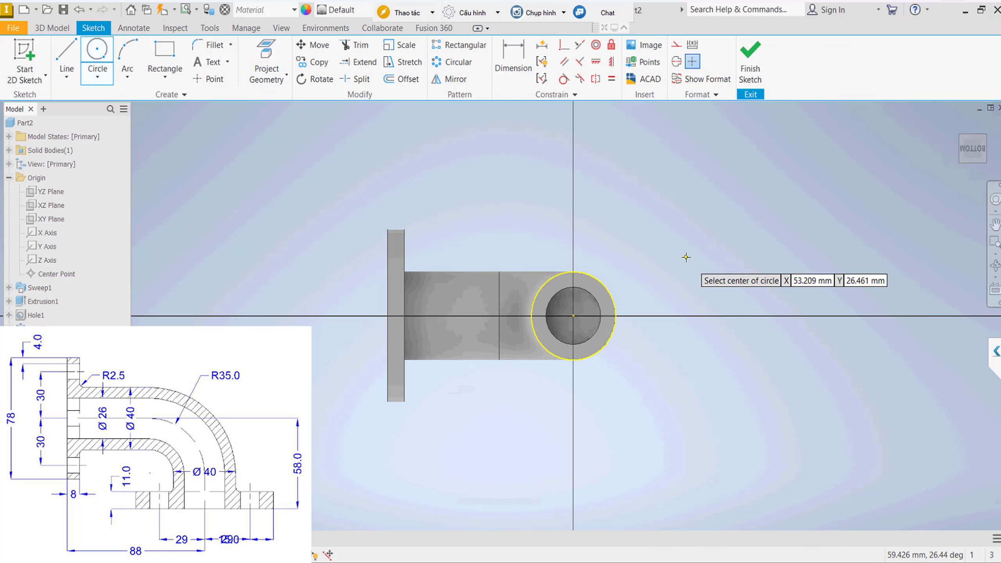
{"action": "left_click", "coordinate": [573, 316]}
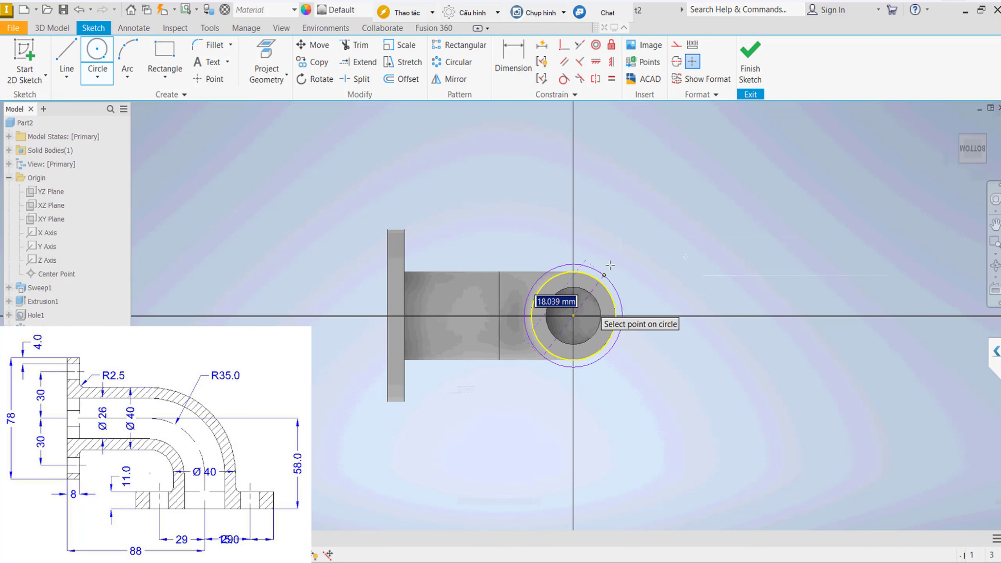
{"action": "right_click", "coordinate": [678, 230]}
{"action": "left_click", "coordinate": [609, 242]}
{"action": "left_click", "coordinate": [621, 273]}
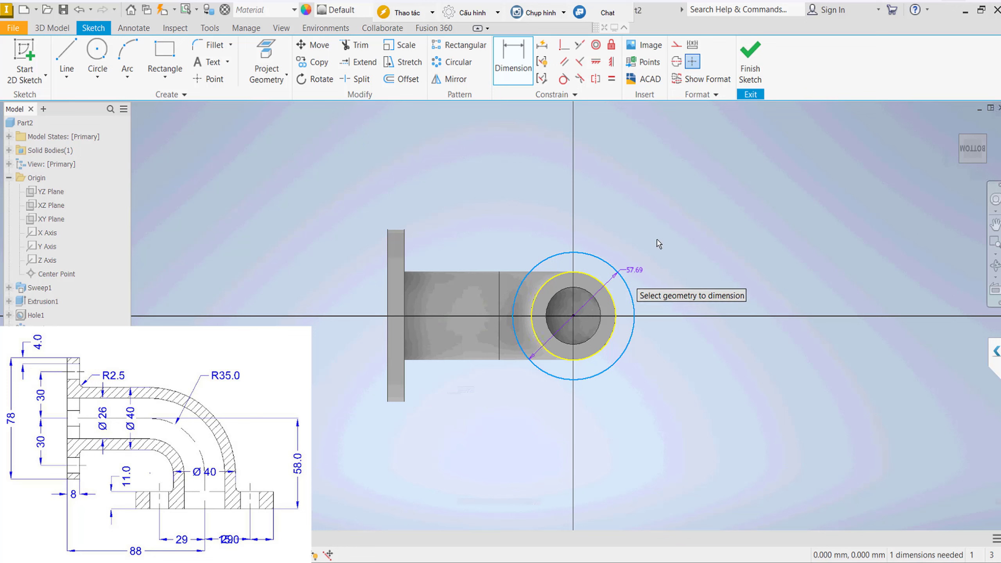
{"action": "left_click", "coordinate": [685, 240]}
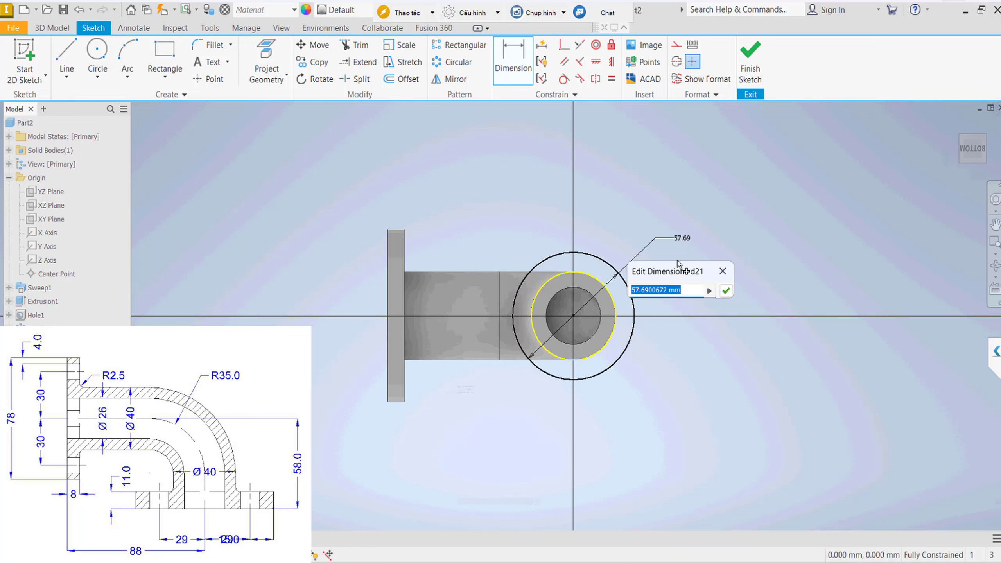
{"action": "type", "text": "70"}
{"action": "key", "text": "Return"}
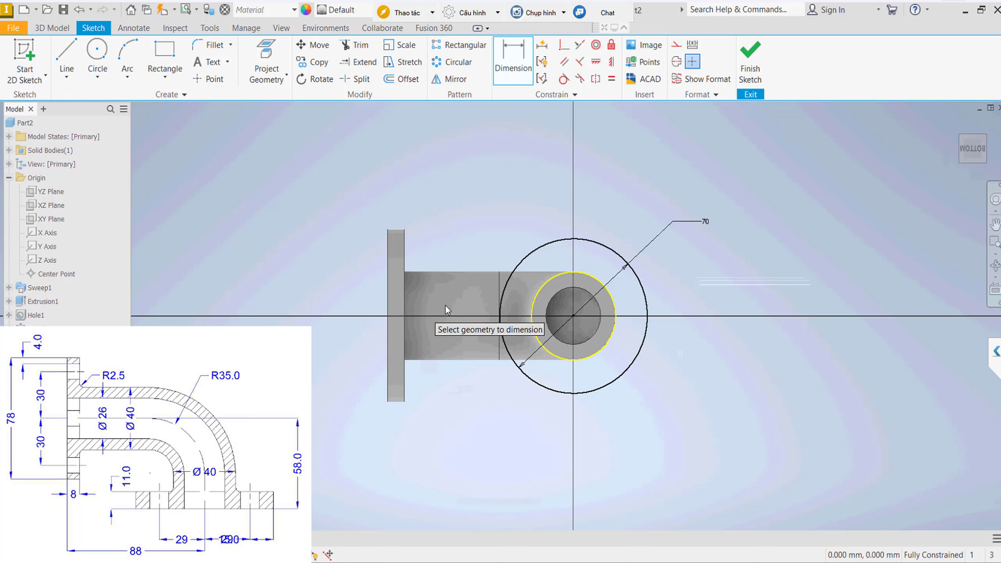
{"action": "key", "text": "Escape"}
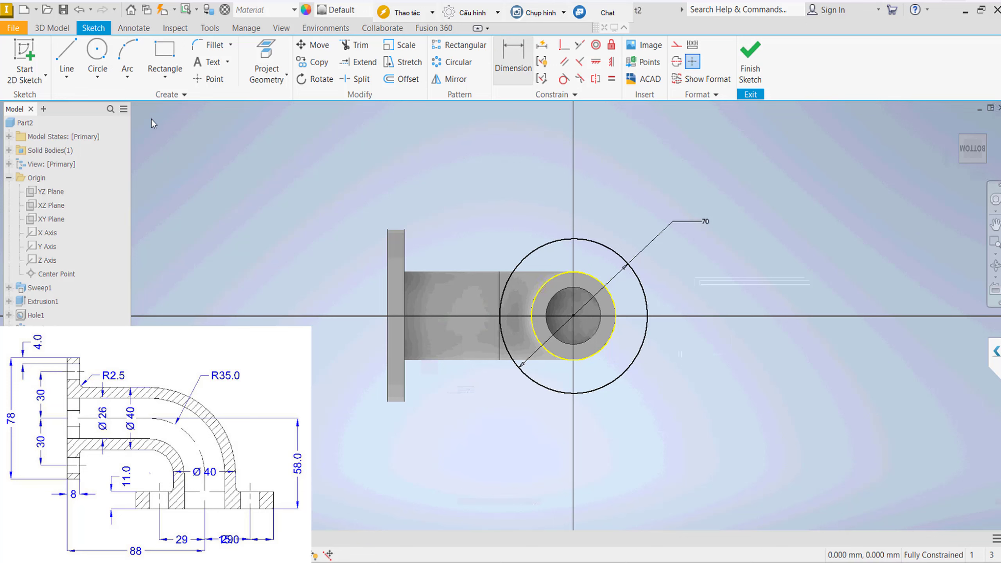
Draw a second concentric circle and dimension it to 58 mm diameter.
{"action": "left_click", "coordinate": [101, 62]}
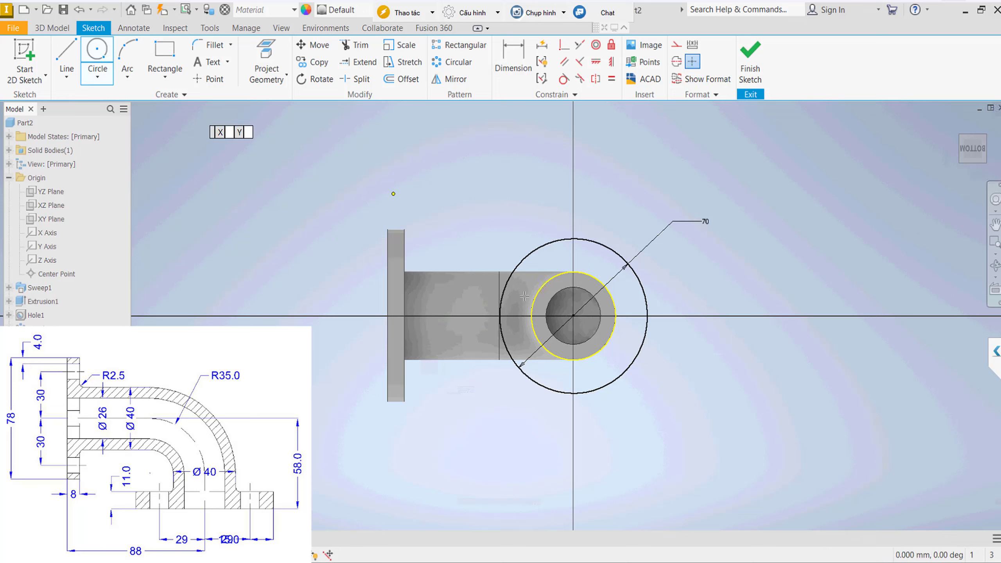
{"action": "left_click", "coordinate": [573, 317]}
{"action": "left_click", "coordinate": [609, 158]}
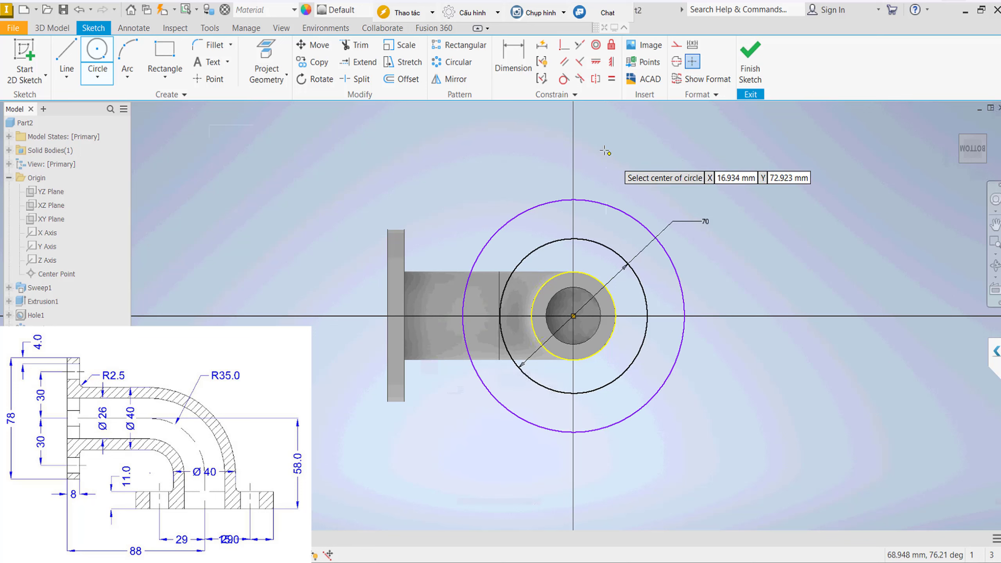
{"action": "key", "text": "d"}
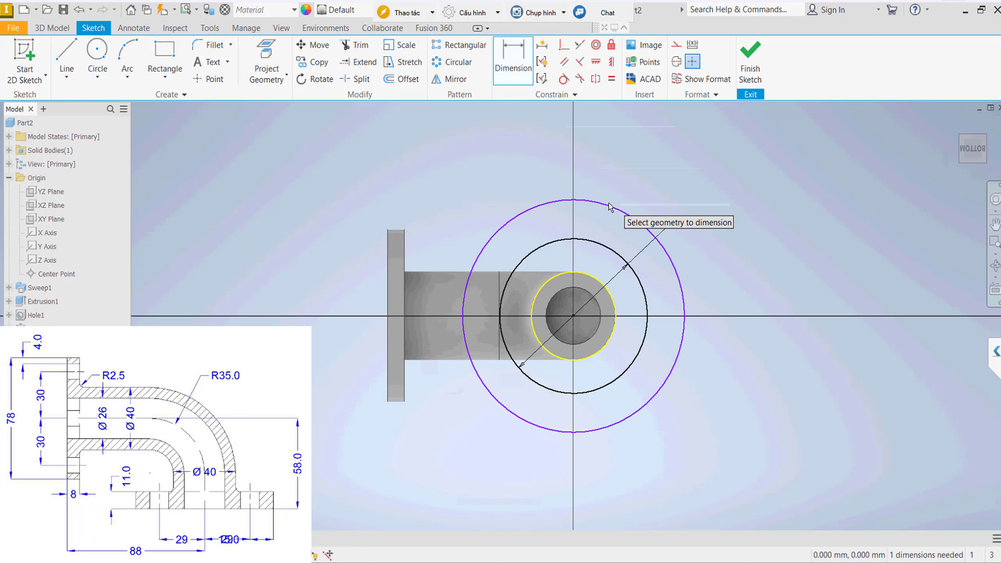
{"action": "left_click", "coordinate": [616, 208]}
{"action": "left_click", "coordinate": [650, 176]}
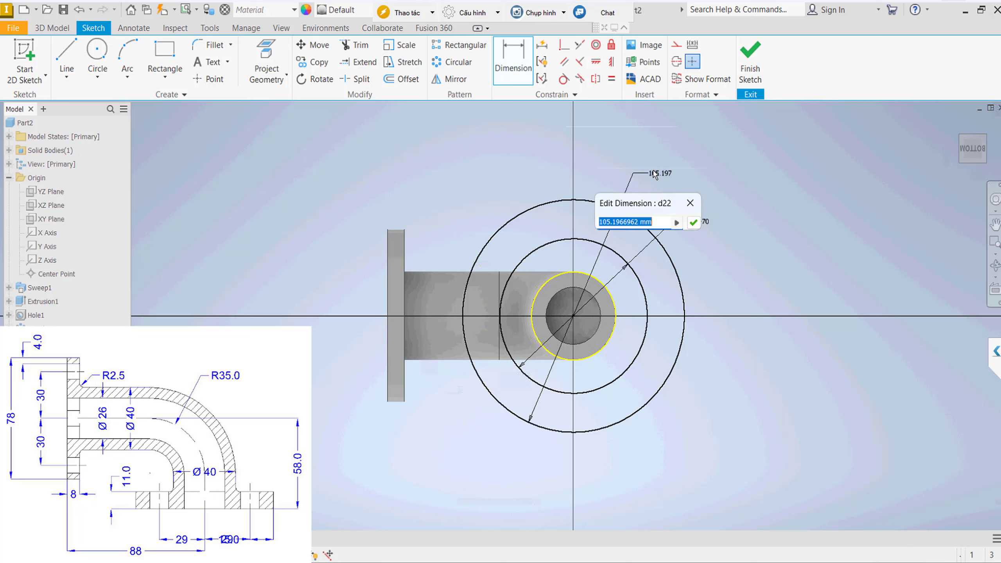
{"action": "type", "text": "29*2"}
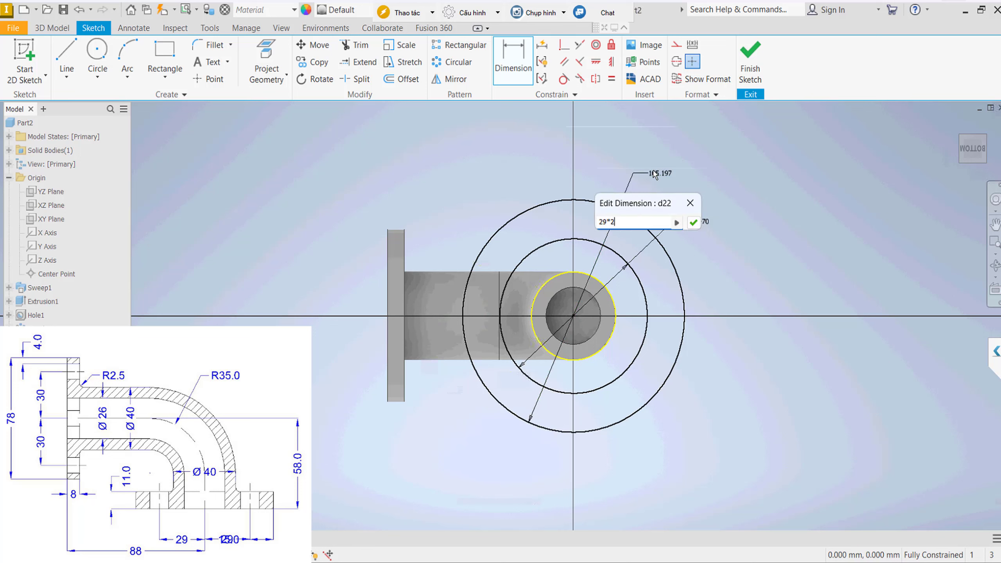
{"action": "key", "text": "Return"}
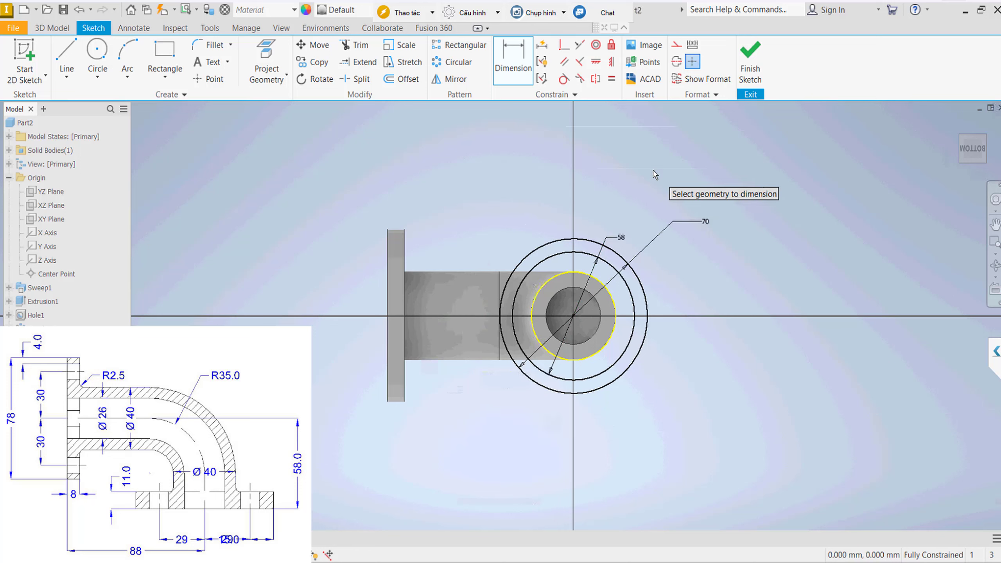
{"action": "key", "text": "Escape"}
Set the Ø58 circle to construction geometry.
{"action": "scroll", "coordinate": [603, 268], "scroll_direction": "down", "scroll_amount": 3}
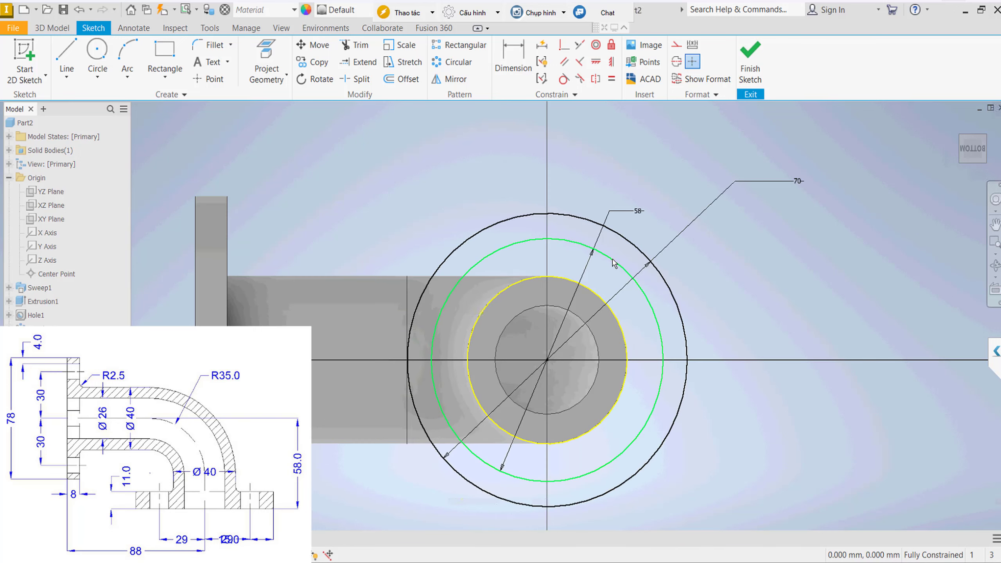
{"action": "left_click", "coordinate": [614, 264]}
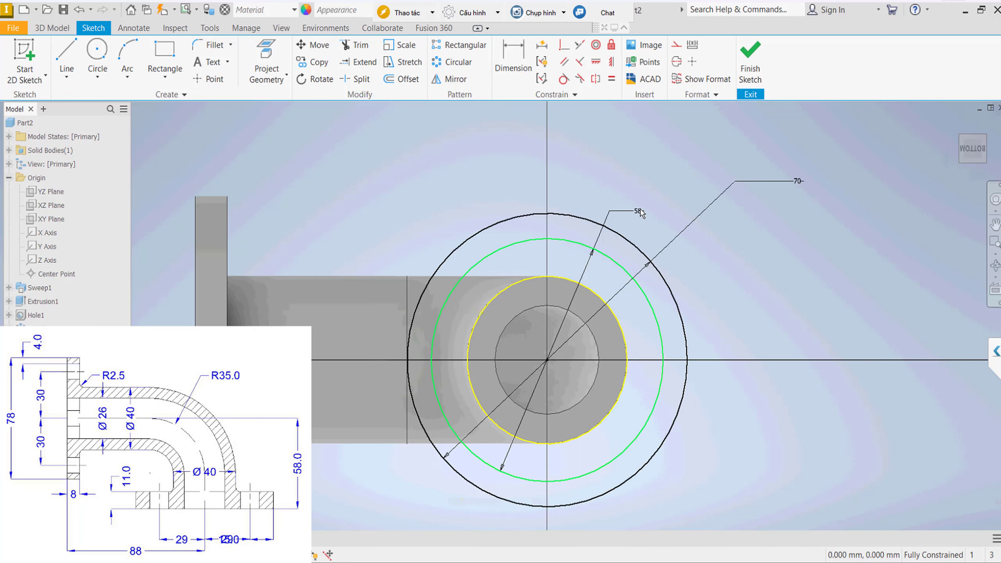
{"action": "left_click", "coordinate": [676, 46]}
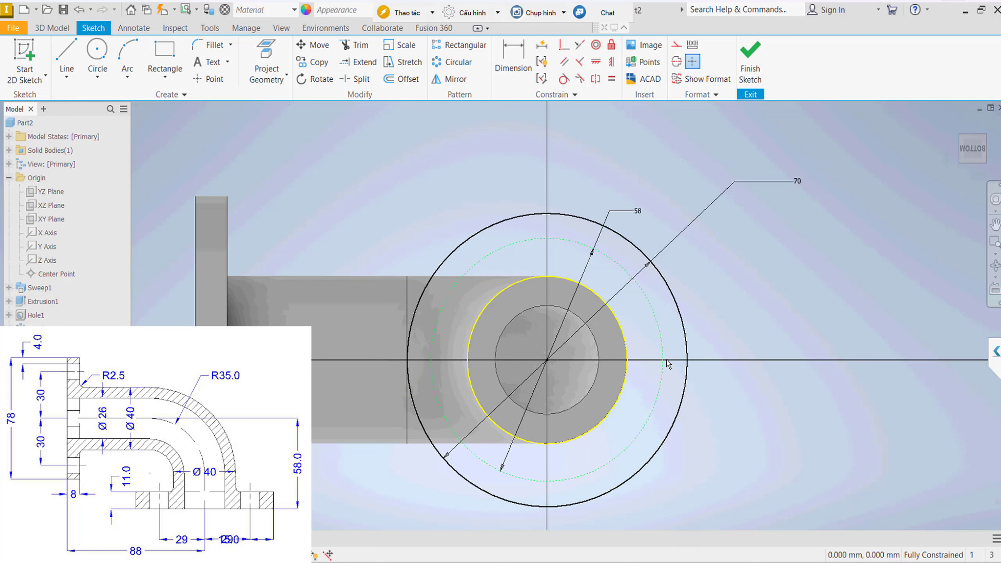
Draw a Ø30 circle centred where the Ø58 construction circle meets the right horizontal axis.
{"action": "left_click", "coordinate": [99, 52]}
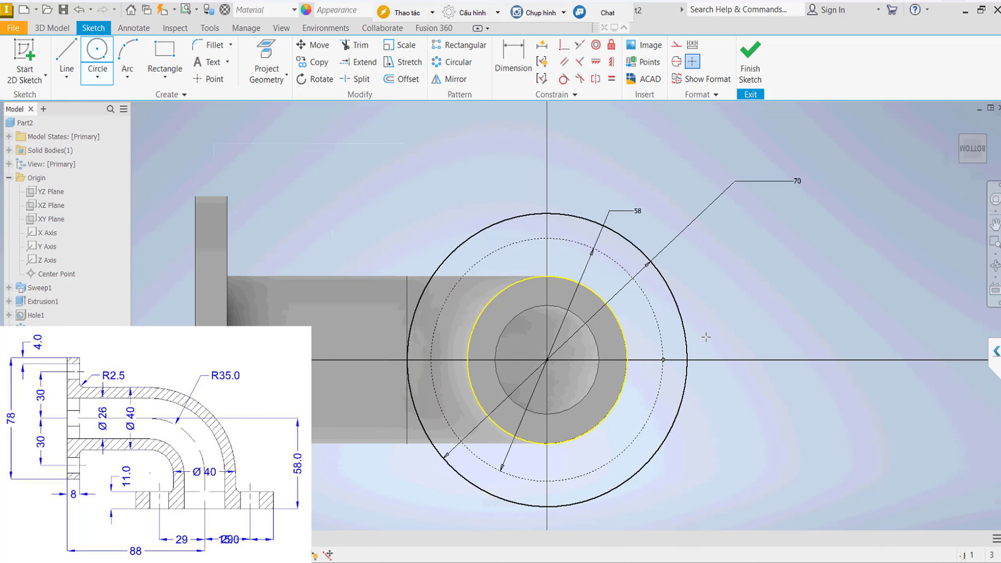
{"action": "left_click", "coordinate": [662, 360]}
{"action": "left_click", "coordinate": [708, 334]}
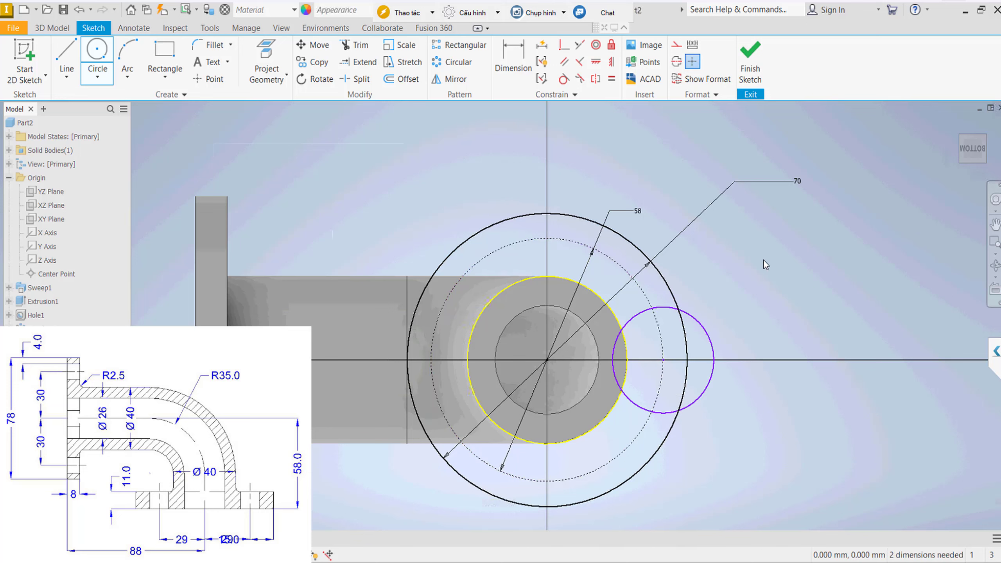
{"action": "right_click", "coordinate": [763, 260]}
{"action": "key", "text": "d"}
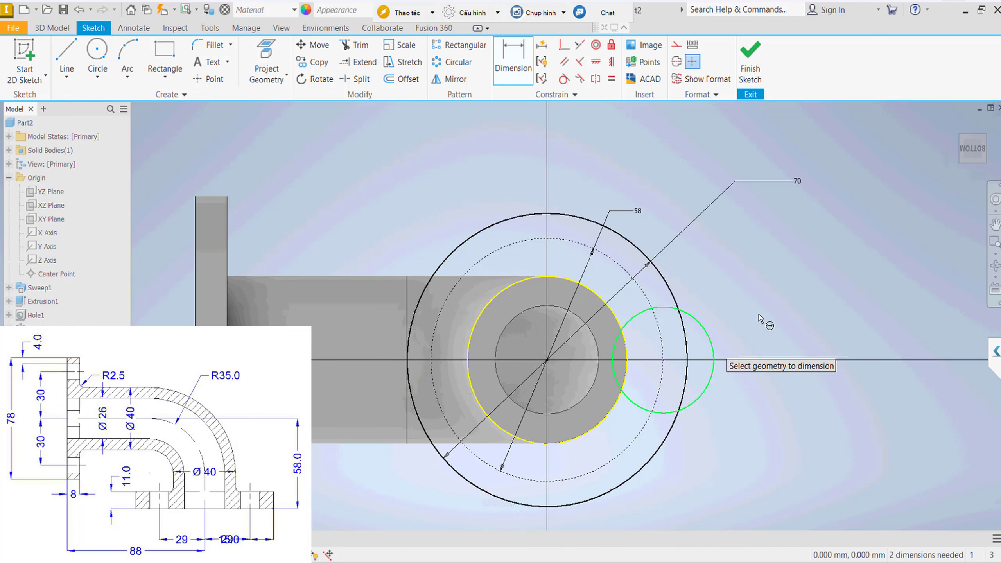
{"action": "left_click", "coordinate": [709, 335]}
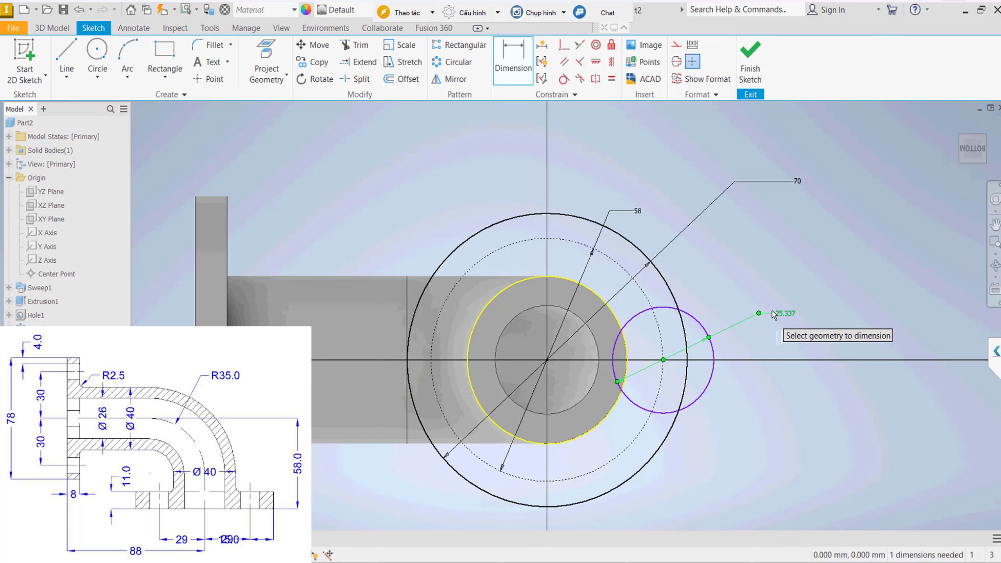
{"action": "left_click", "coordinate": [783, 312]}
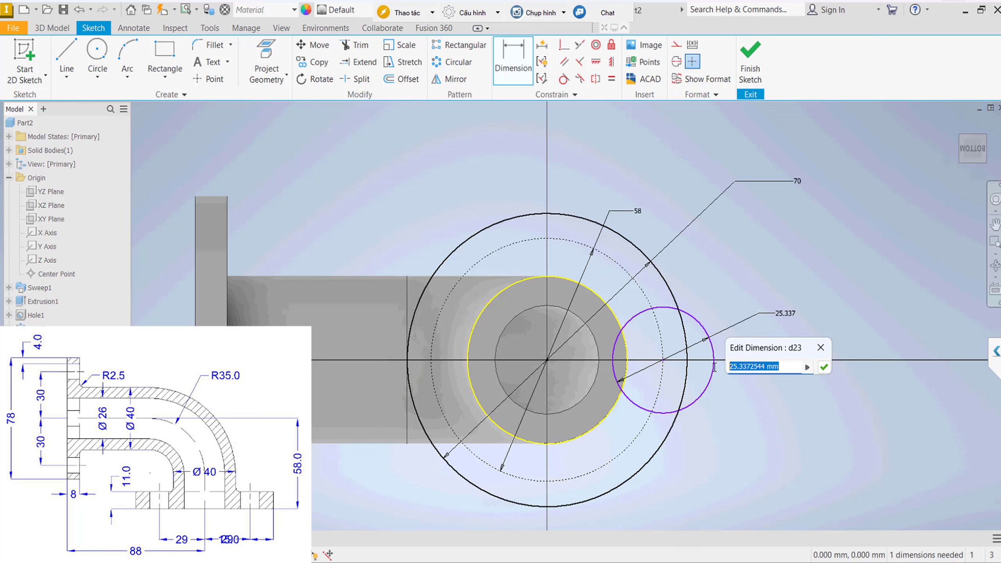
{"action": "type", "text": "30"}
{"action": "key", "text": "Return"}
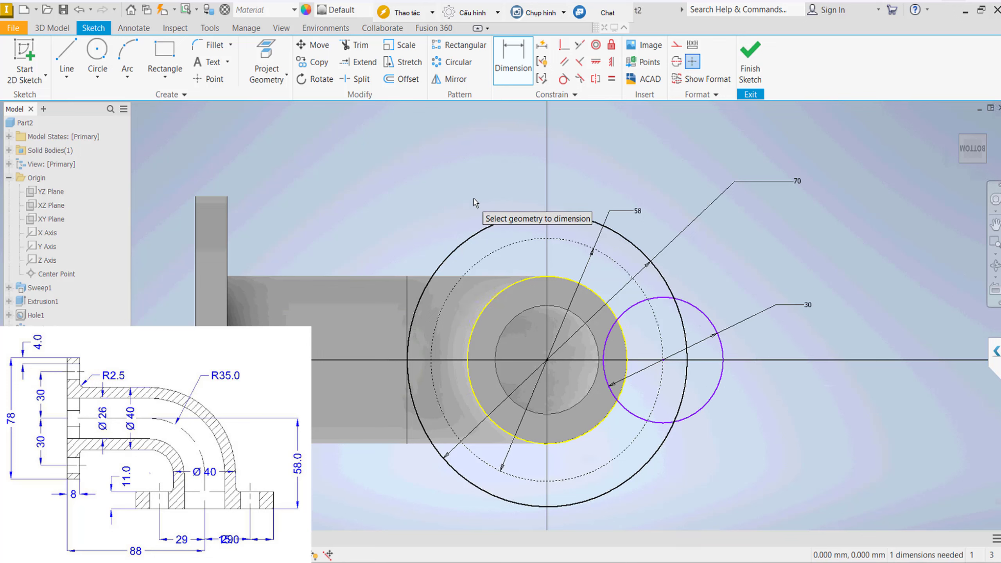
{"action": "key", "text": "Escape"}
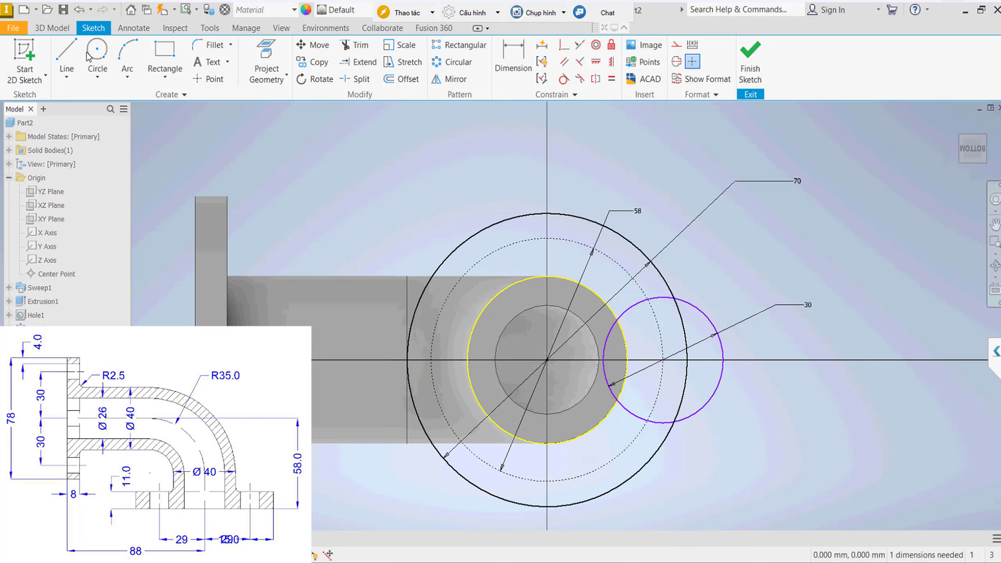
Draw a line from the Ø70 circle to the Ø30 circle, tangent to both.
{"action": "left_click", "coordinate": [66, 54]}
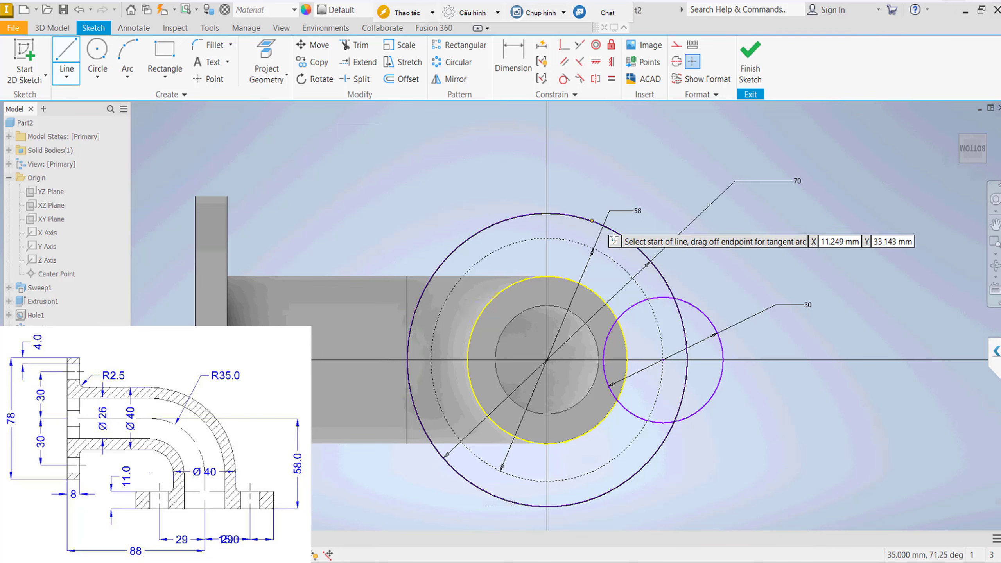
{"action": "left_click", "coordinate": [592, 220]}
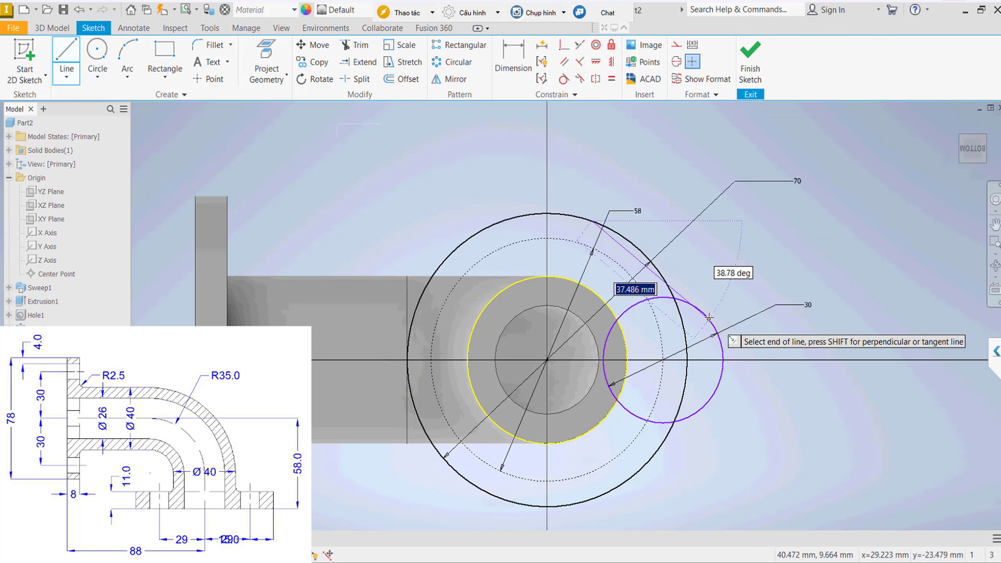
{"action": "left_click", "coordinate": [708, 318]}
{"action": "key", "text": "Escape"}
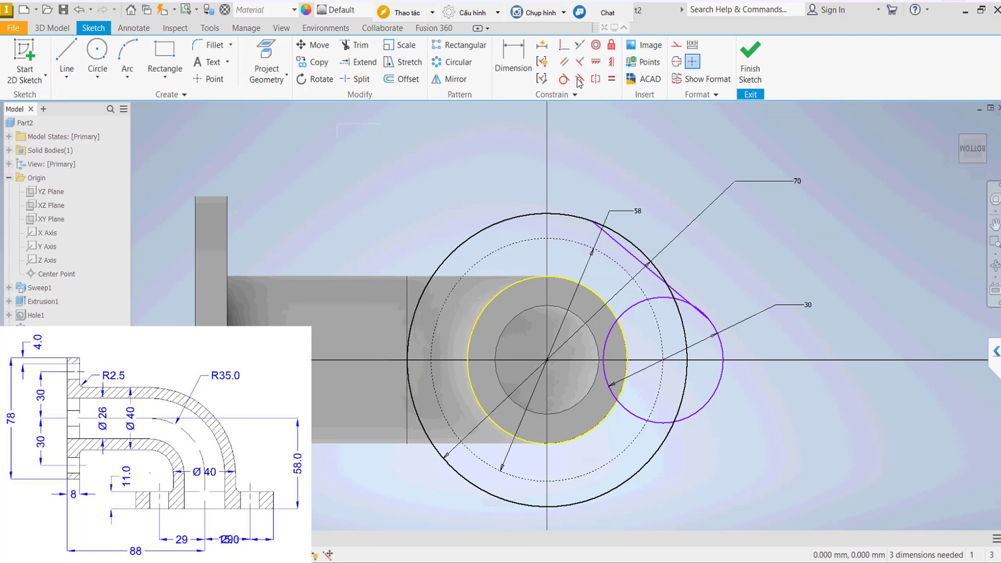
{"action": "left_click", "coordinate": [563, 79]}
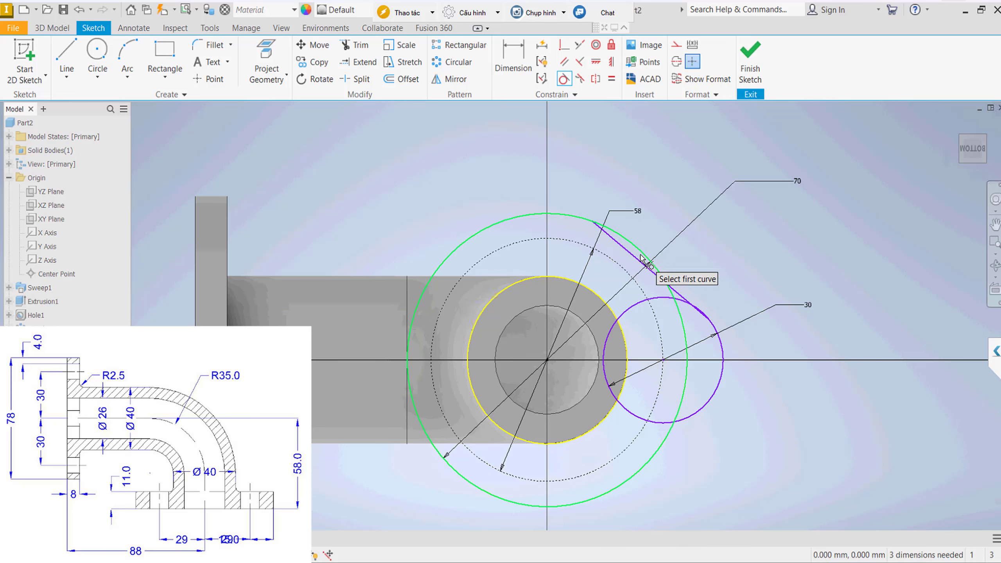
{"action": "left_click", "coordinate": [640, 259]}
{"action": "left_click", "coordinate": [638, 261]}
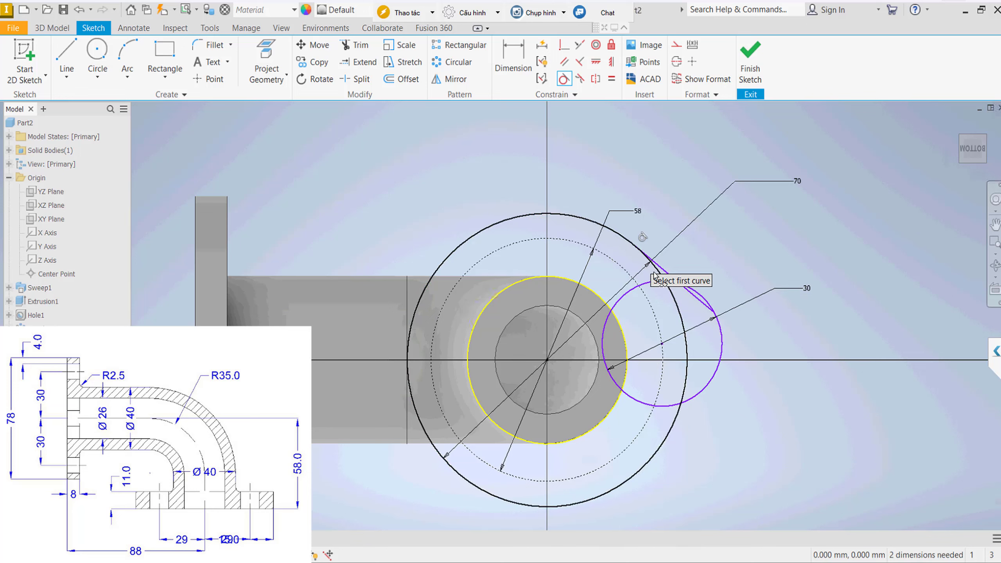
{"action": "left_click", "coordinate": [704, 309]}
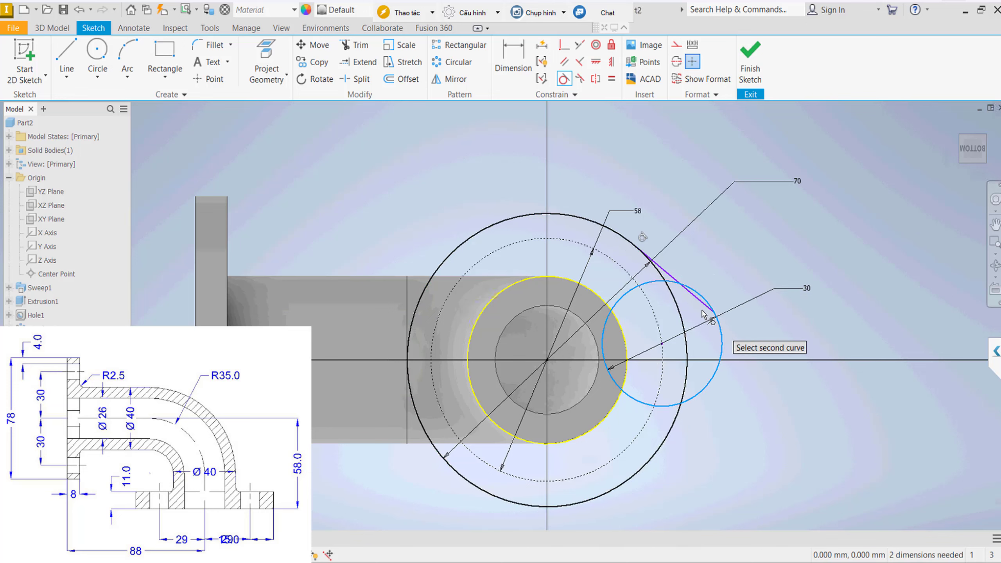
{"action": "left_click", "coordinate": [704, 314]}
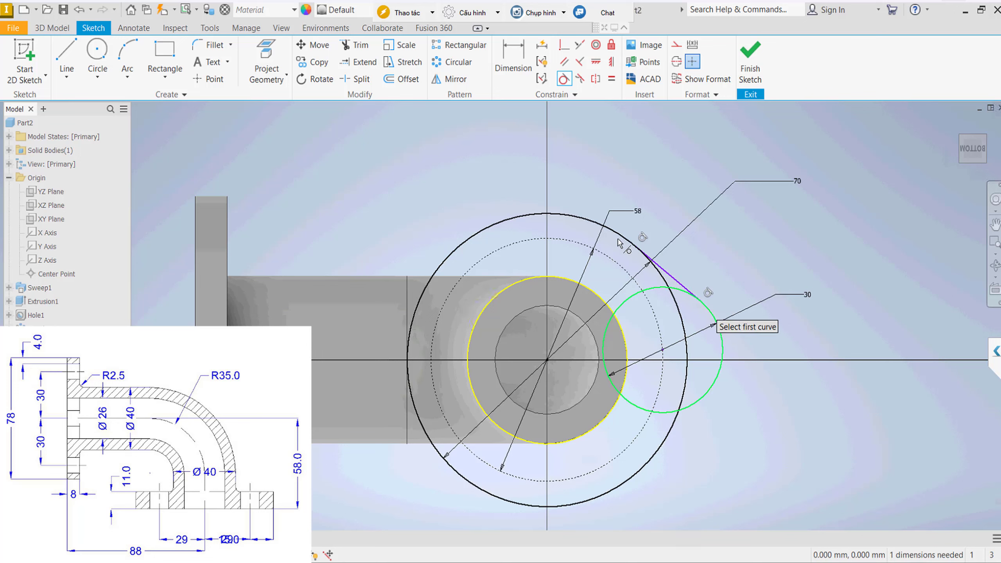
{"action": "key", "text": "Escape"}
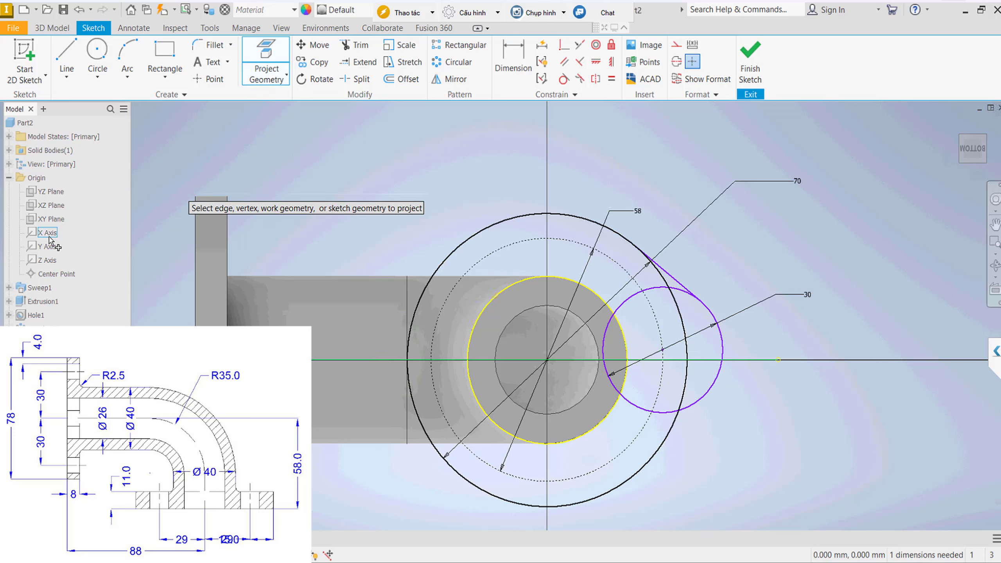
Project the Z axis, make both axes construction lines, and constrain the Ø30 centre onto the horizontal axis.
{"action": "left_click", "coordinate": [44, 261]}
{"action": "key", "text": "Escape"}
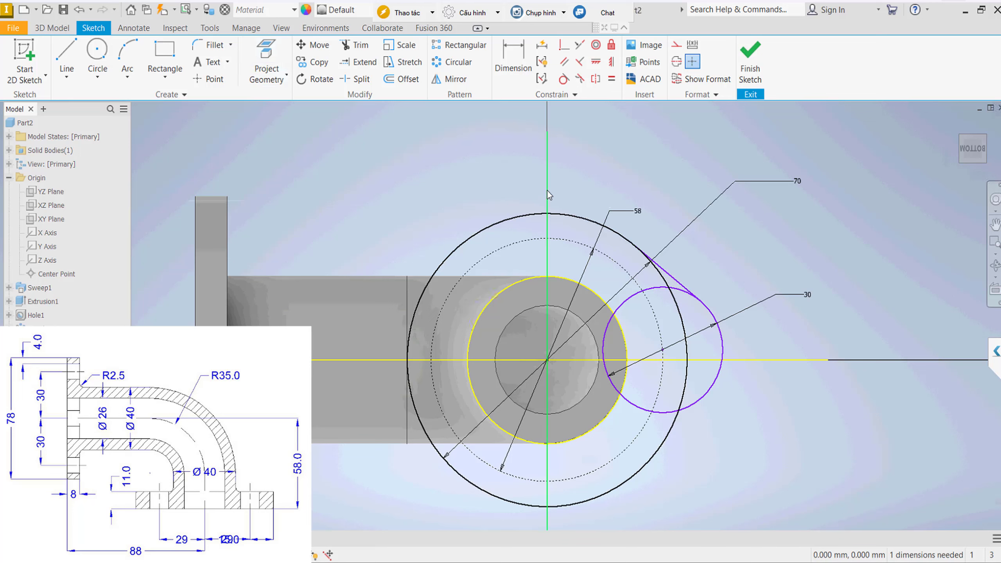
{"action": "left_click", "coordinate": [677, 44]}
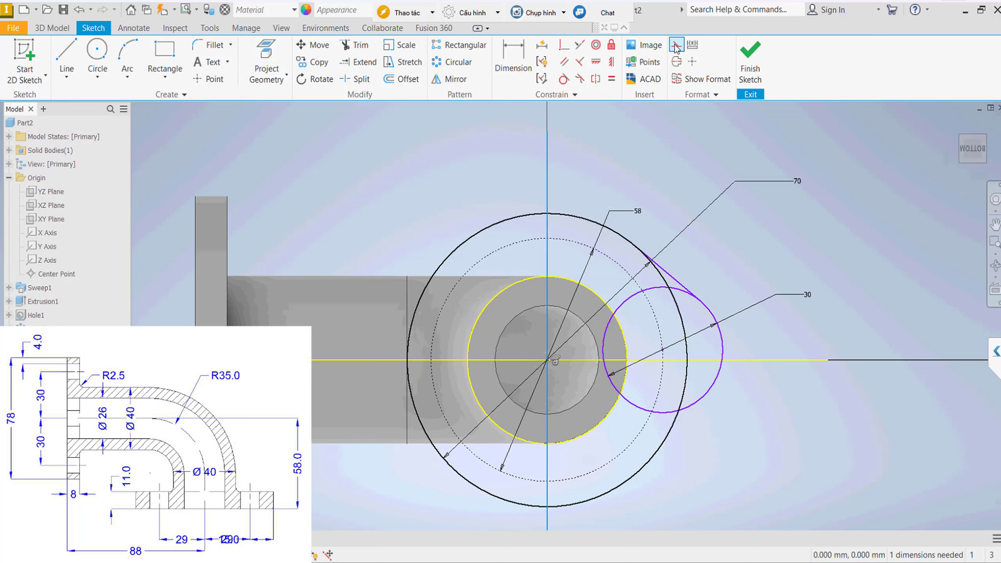
{"action": "left_click", "coordinate": [584, 359]}
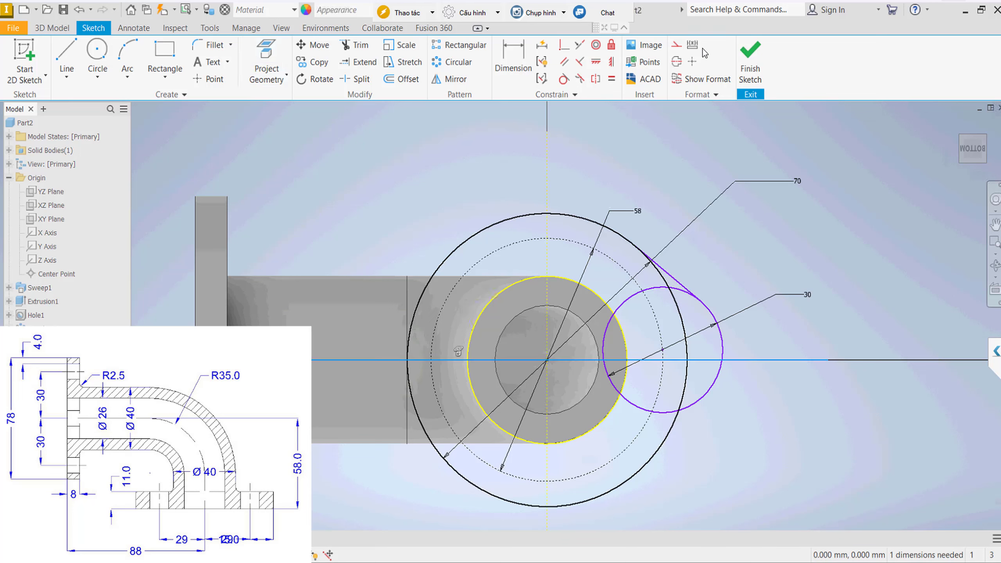
{"action": "left_click", "coordinate": [677, 45]}
{"action": "left_click", "coordinate": [564, 44]}
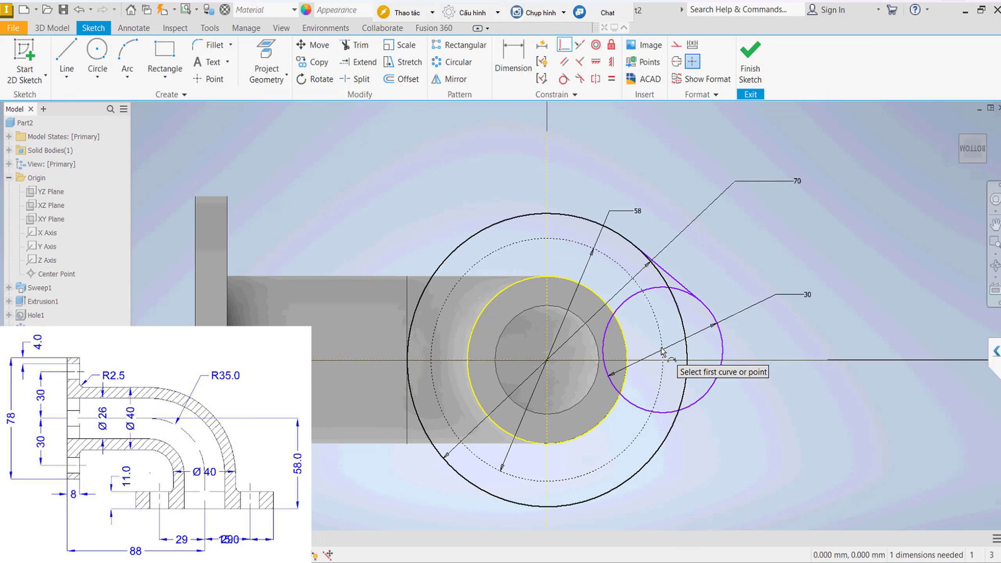
{"action": "left_click", "coordinate": [669, 362]}
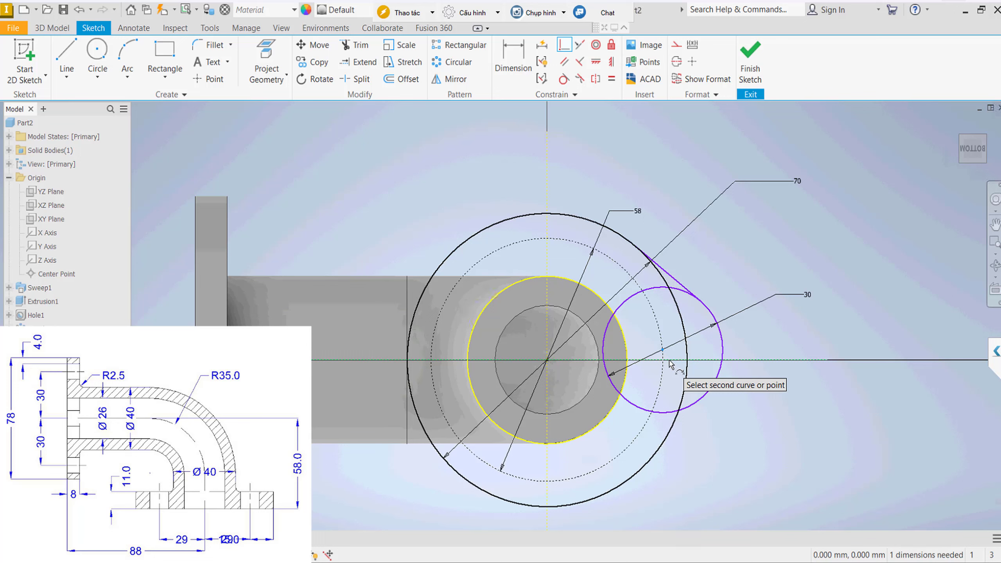
{"action": "left_click", "coordinate": [671, 363]}
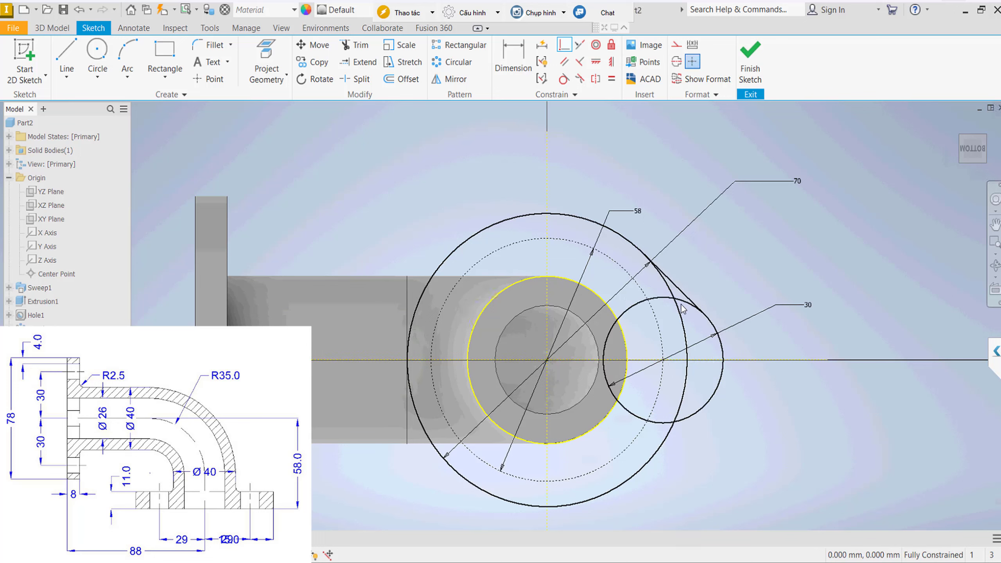
{"action": "key", "text": "Escape"}
Trim the unwanted arcs of the Ø30 circle.
{"action": "left_click", "coordinate": [356, 48]}
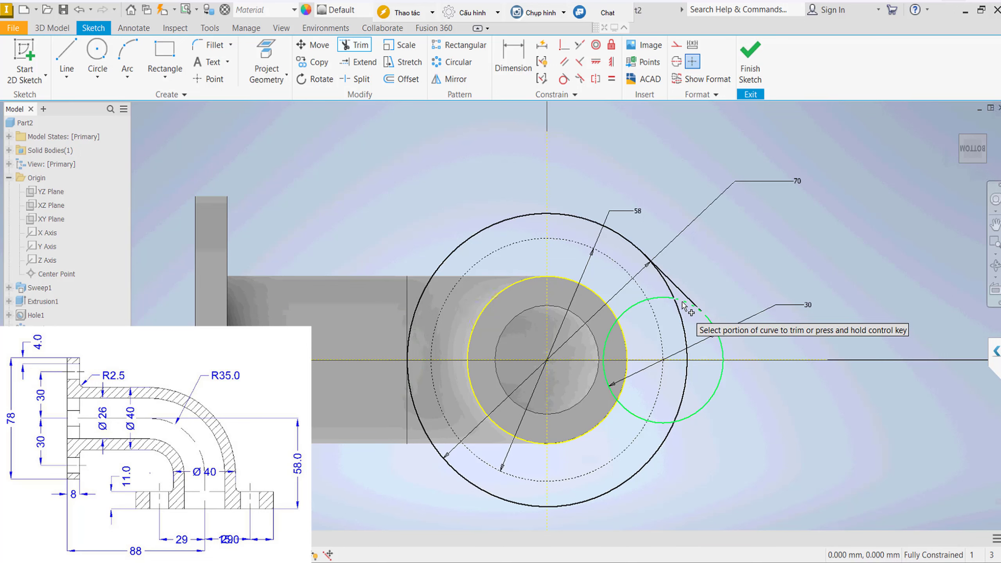
{"action": "left_click", "coordinate": [661, 297]}
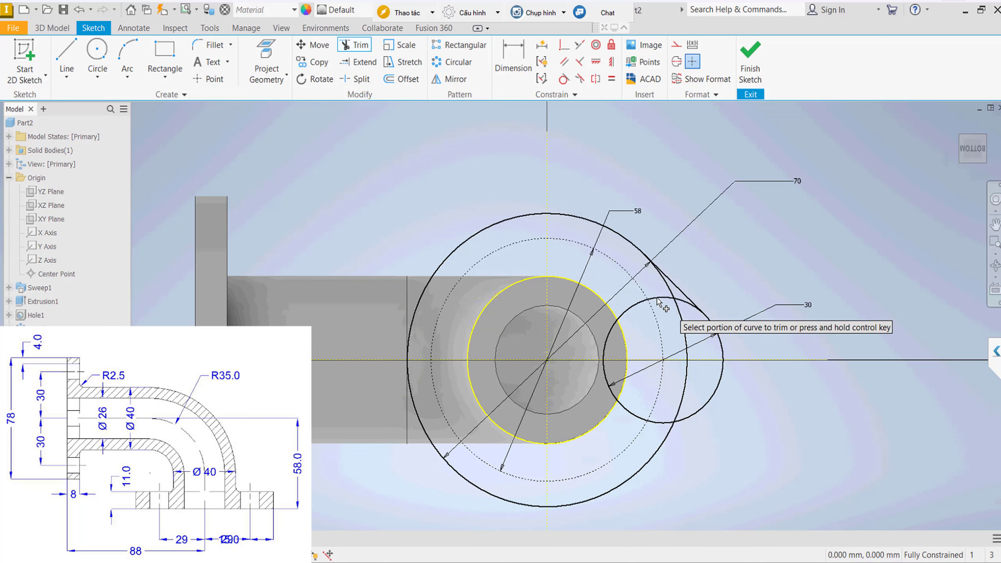
{"action": "left_click", "coordinate": [631, 309]}
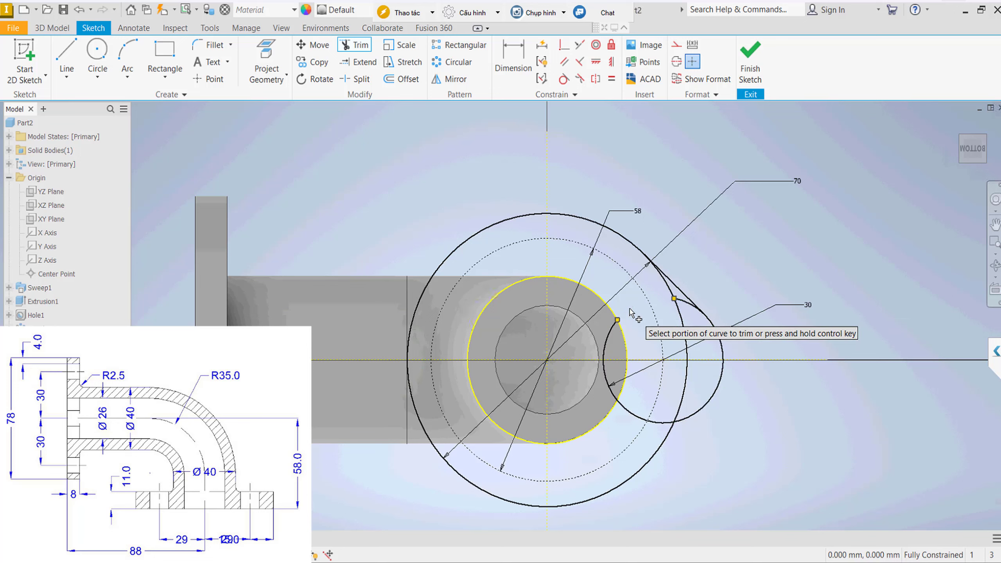
{"action": "left_click", "coordinate": [609, 338]}
{"action": "left_click", "coordinate": [690, 308]}
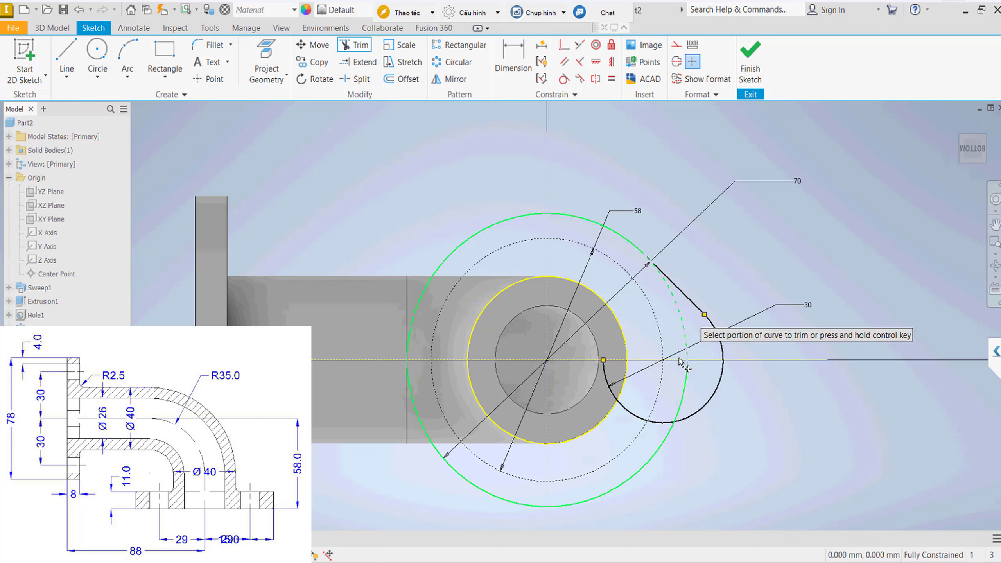
{"action": "key", "text": "Escape"}
Mirror the upper tangent line below the horizontal axis.
{"action": "left_click", "coordinate": [690, 304]}
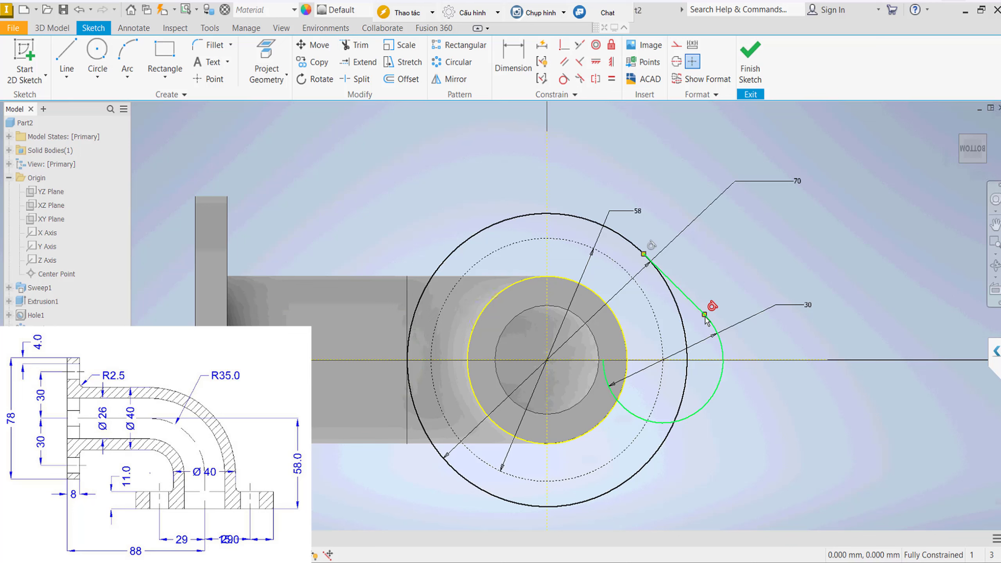
{"action": "left_click", "coordinate": [449, 79]}
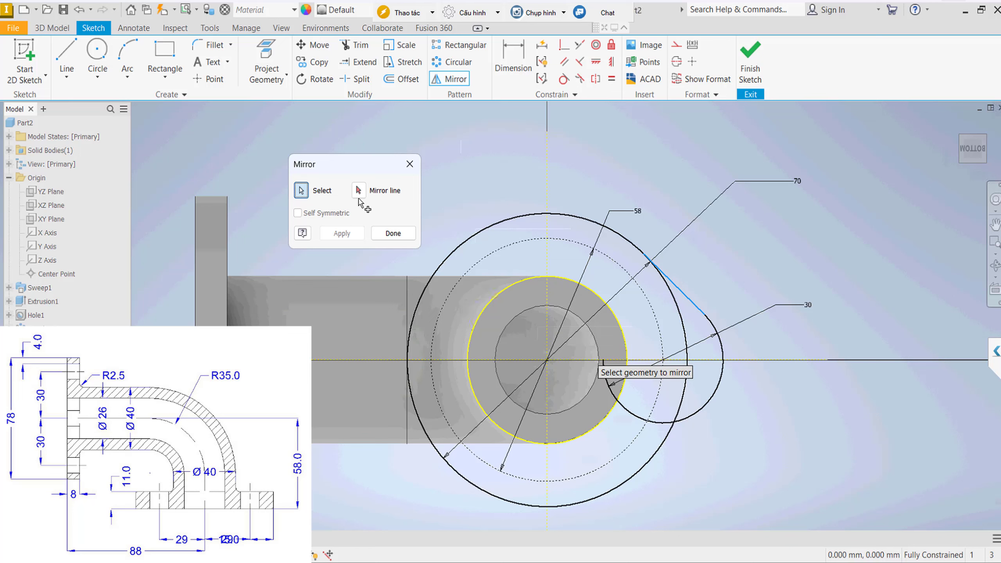
{"action": "left_click", "coordinate": [359, 191]}
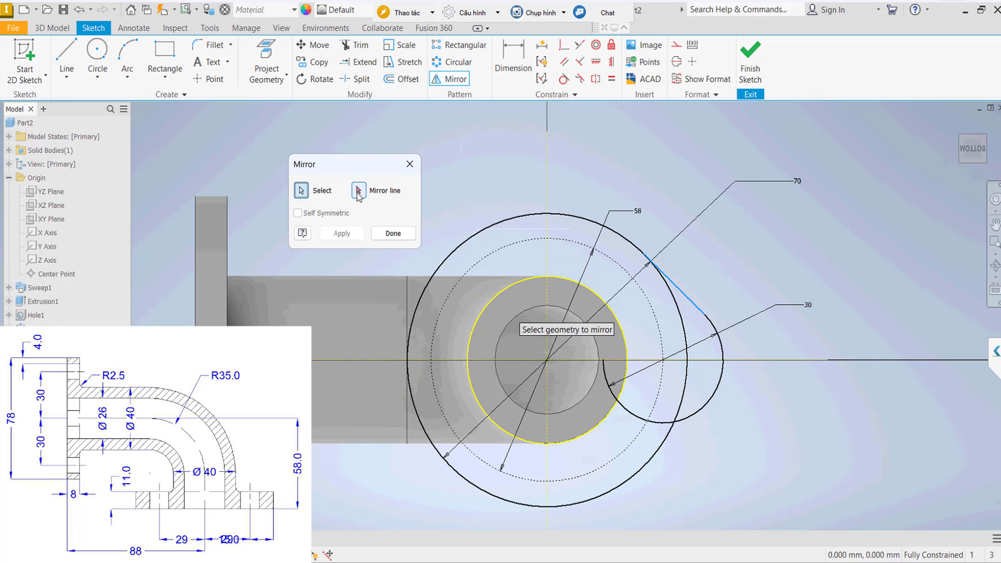
{"action": "left_click", "coordinate": [586, 360]}
{"action": "left_click", "coordinate": [352, 235]}
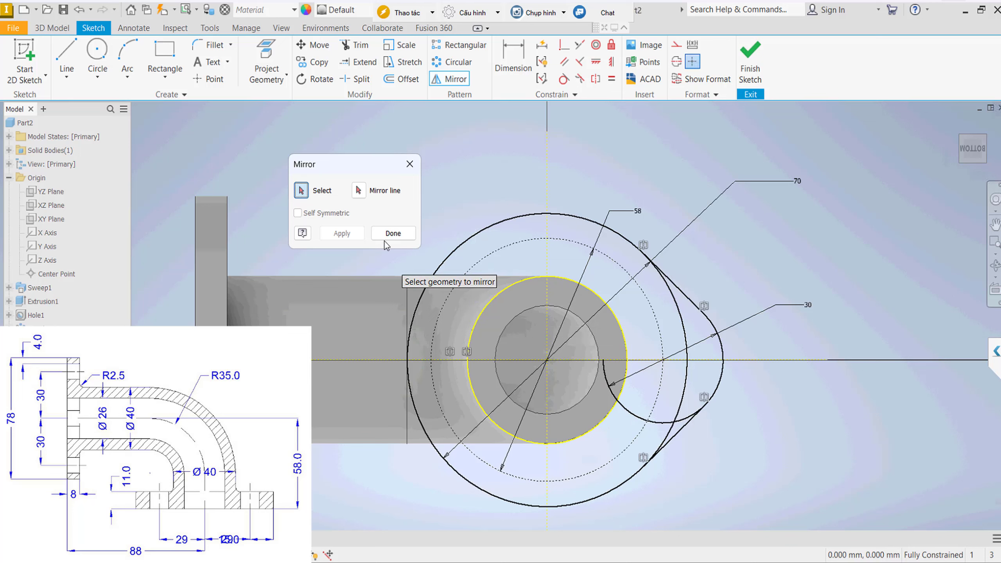
{"action": "left_click", "coordinate": [393, 234]}
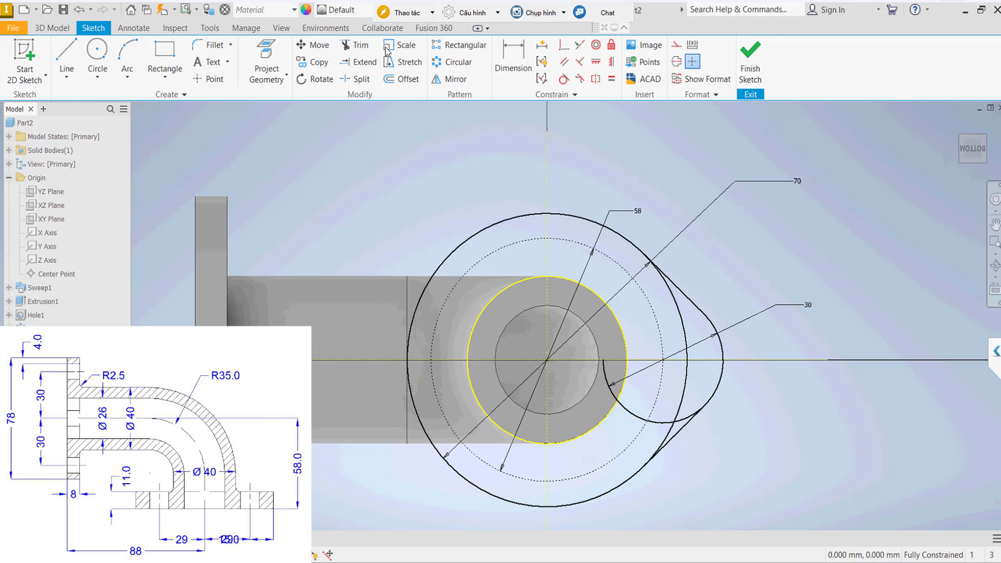
Trim the Ø70 circle's arc lying inside the right lobe.
{"action": "left_click", "coordinate": [365, 47]}
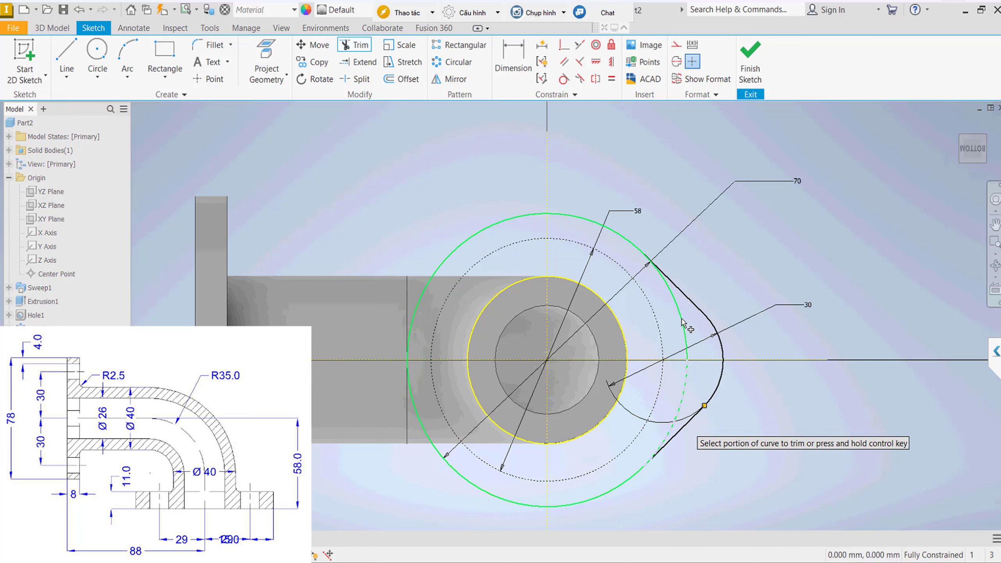
{"action": "left_click", "coordinate": [688, 396]}
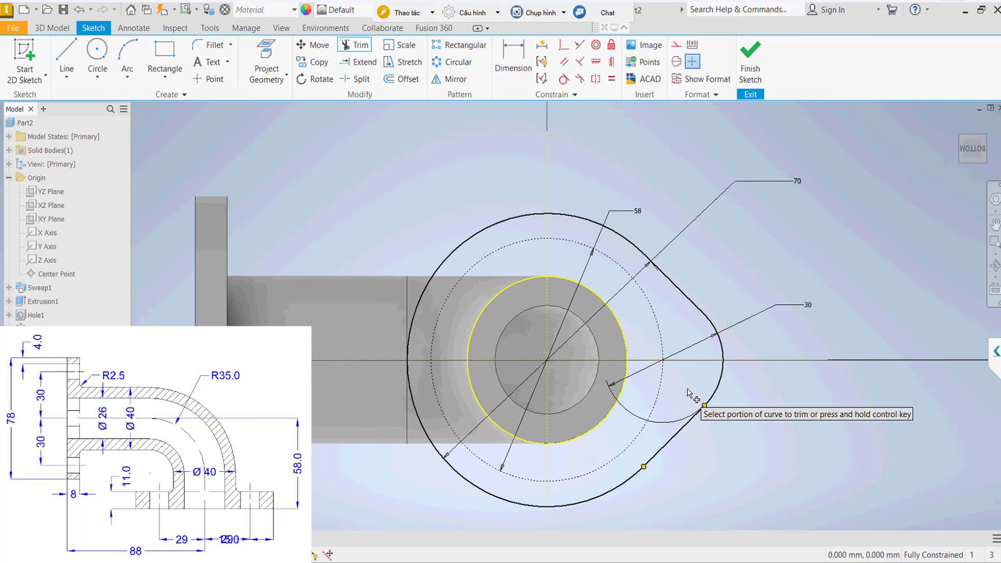
{"action": "key", "text": "Escape"}
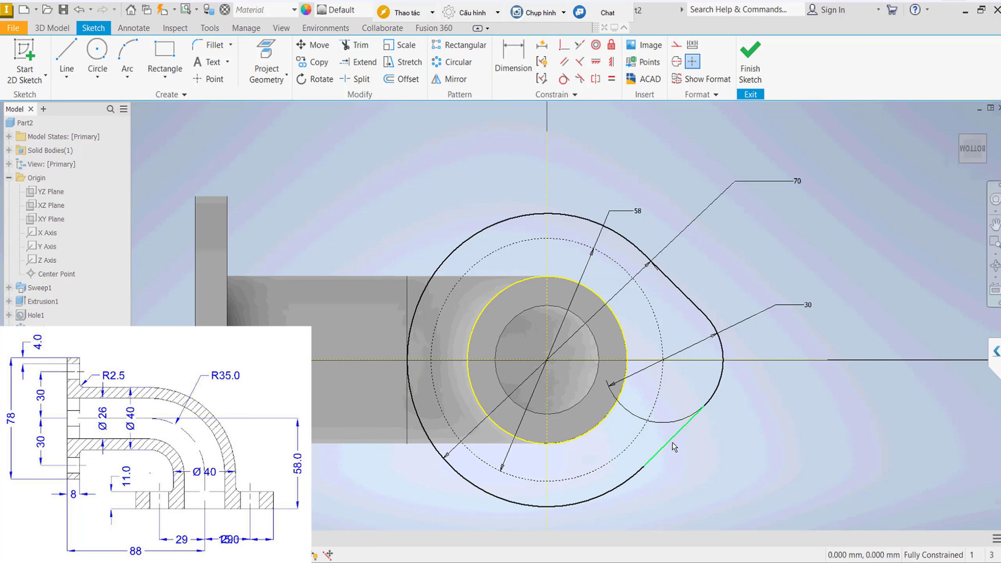
Mirror the right lobe's tangent lines and arc to the left about the vertical axis.
{"action": "left_click", "coordinate": [671, 440]}
{"action": "left_click", "coordinate": [719, 390], "text": "ctrl"}
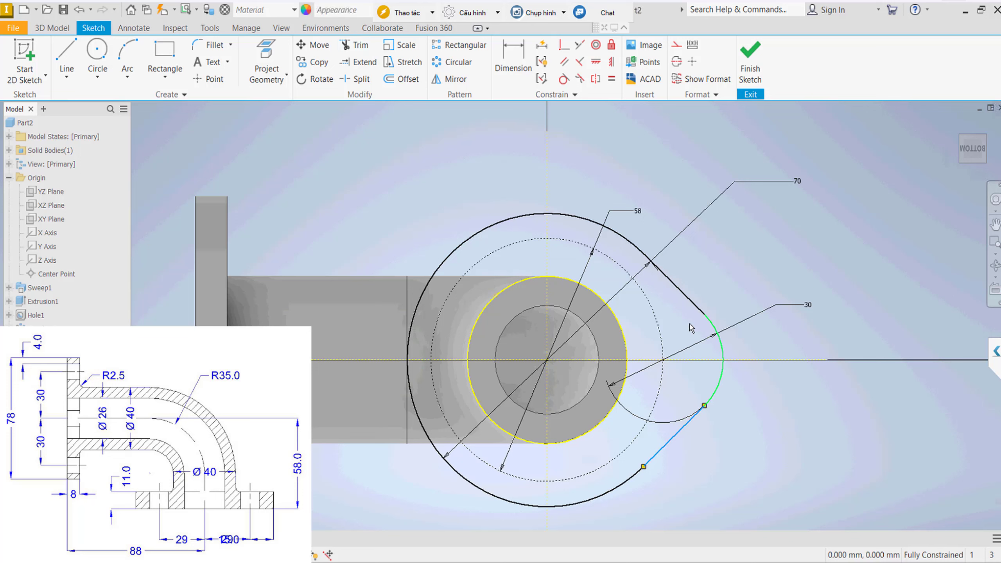
{"action": "left_click", "coordinate": [688, 297], "text": "ctrl"}
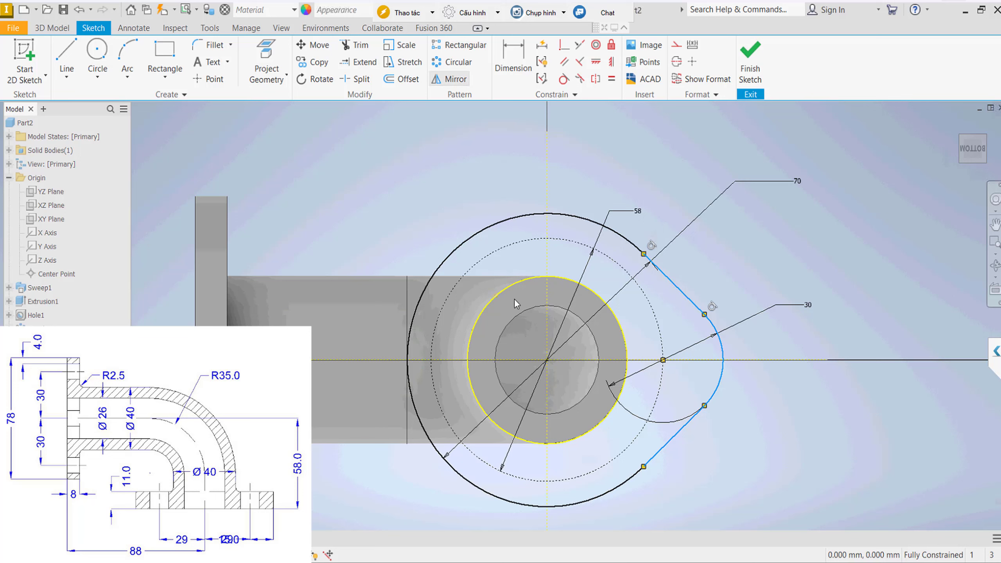
{"action": "left_click", "coordinate": [547, 261]}
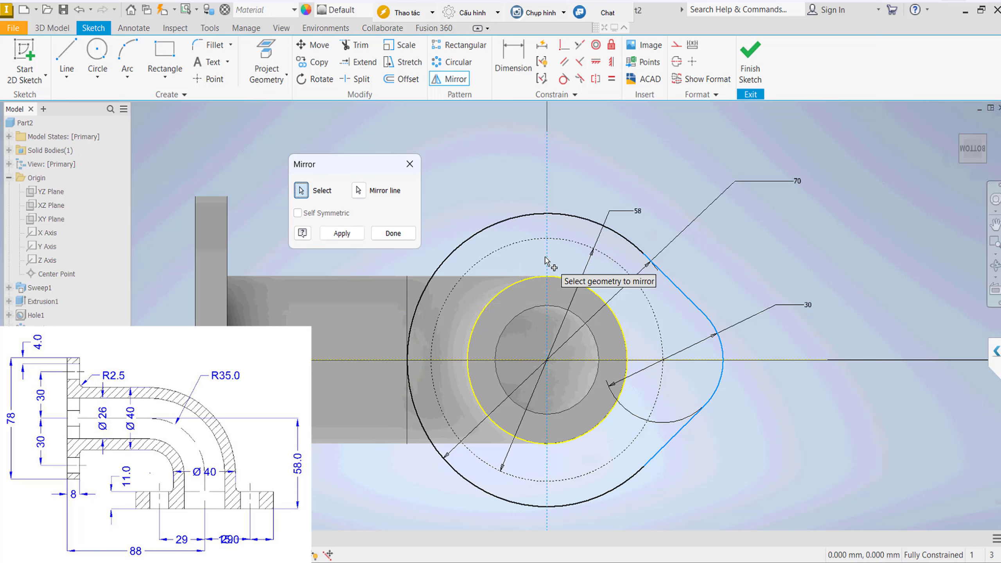
{"action": "left_click", "coordinate": [342, 238]}
{"action": "left_click", "coordinate": [388, 233]}
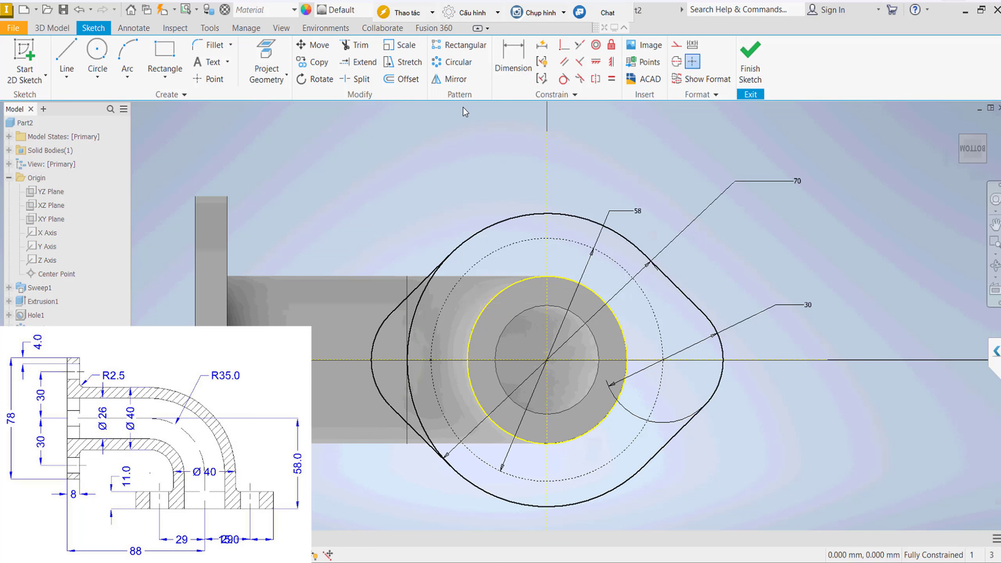
Trim the large circle's upper-left and lower-left arcs to close the oval outline.
{"action": "left_click", "coordinate": [364, 48]}
{"action": "left_click", "coordinate": [420, 300]}
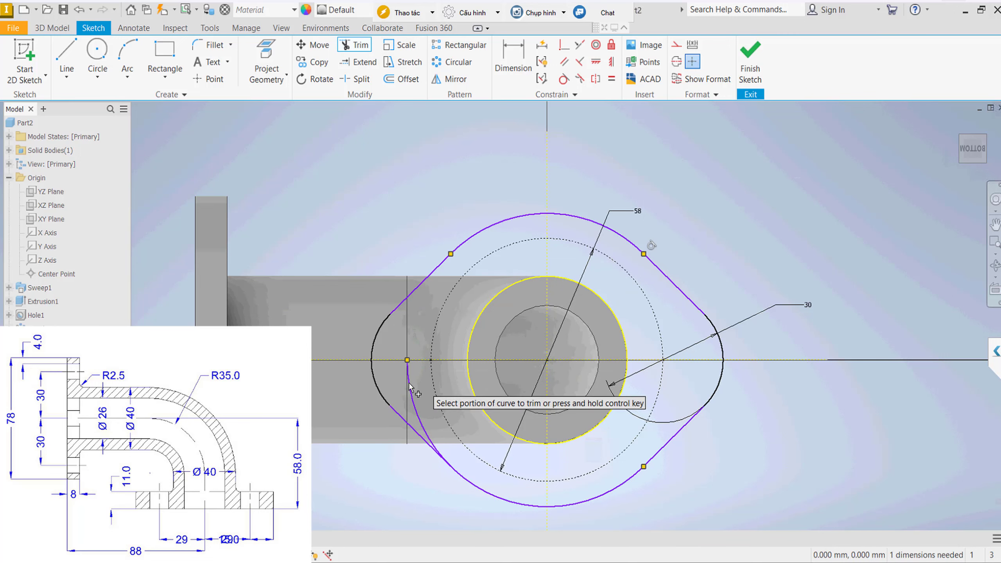
{"action": "left_click", "coordinate": [410, 386]}
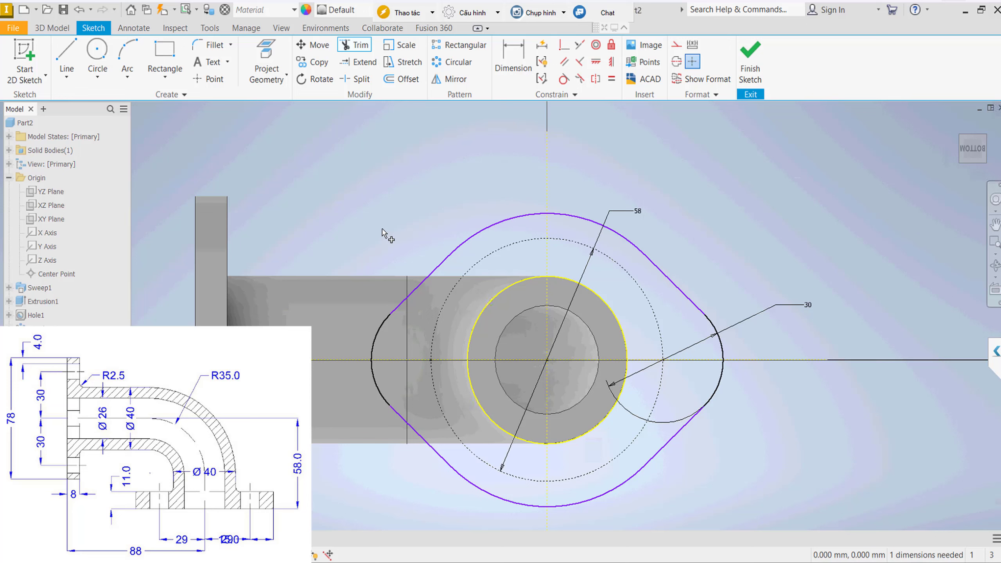
{"action": "key", "text": "Escape"}
{"action": "right_click", "coordinate": [417, 209]}
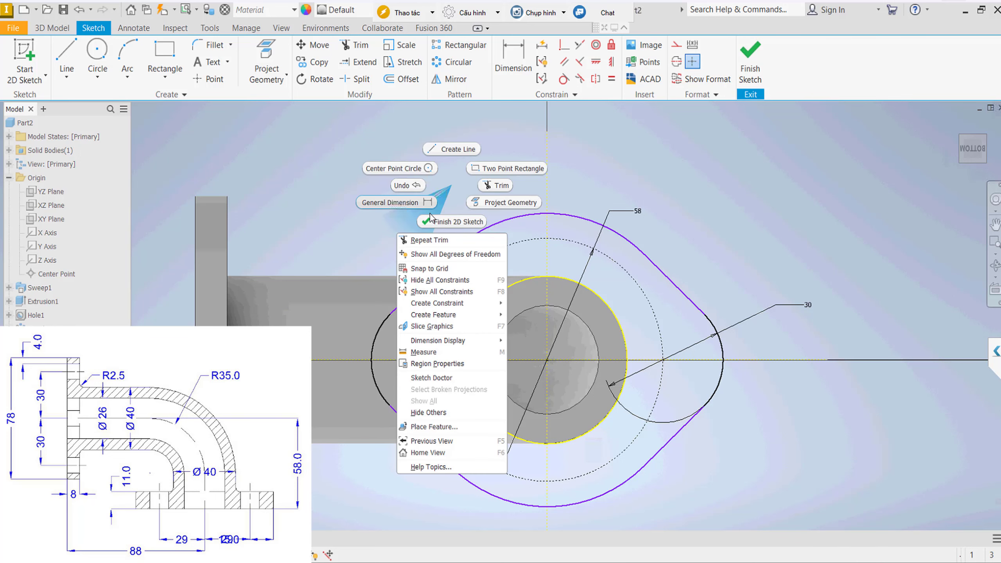
Dimension the oval flange's upper-left arc as R35, fully constraining the sketch.
{"action": "left_click", "coordinate": [500, 226]}
{"action": "left_click", "coordinate": [489, 224]}
{"action": "left_click", "coordinate": [477, 201]}
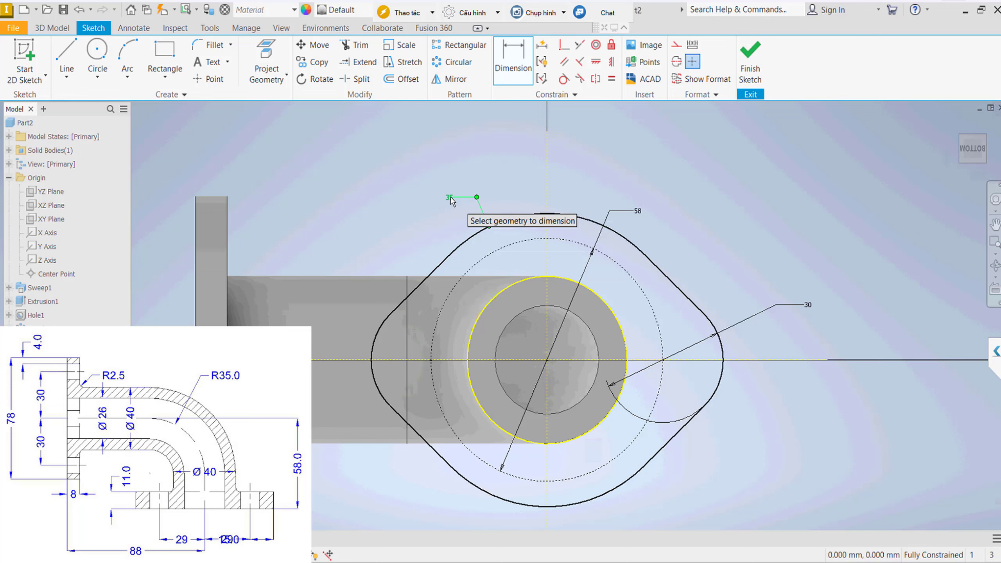
{"action": "key", "text": "Escape"}
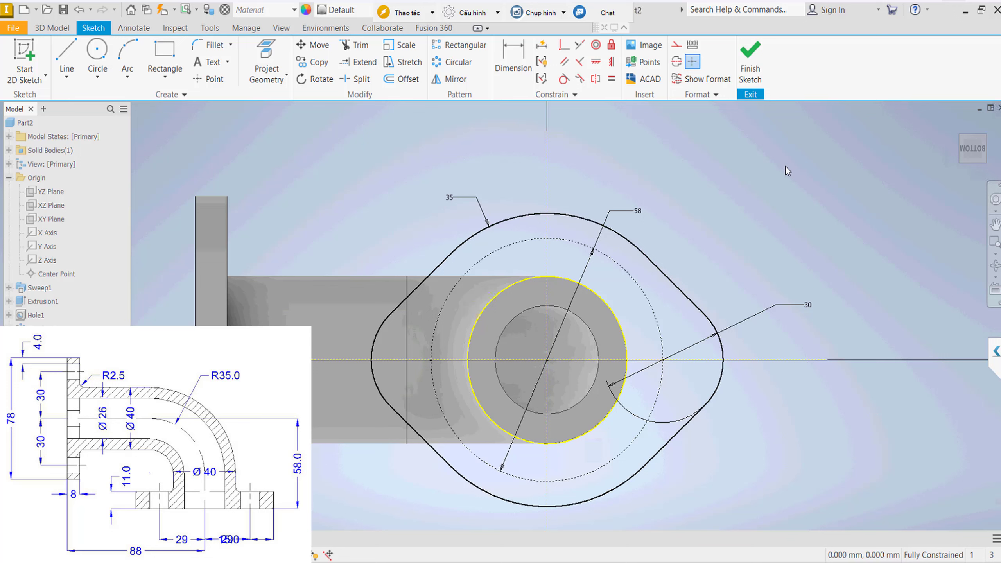
Extrude the oval flange region 11 mm into a solid flange.
{"action": "left_click", "coordinate": [750, 79]}
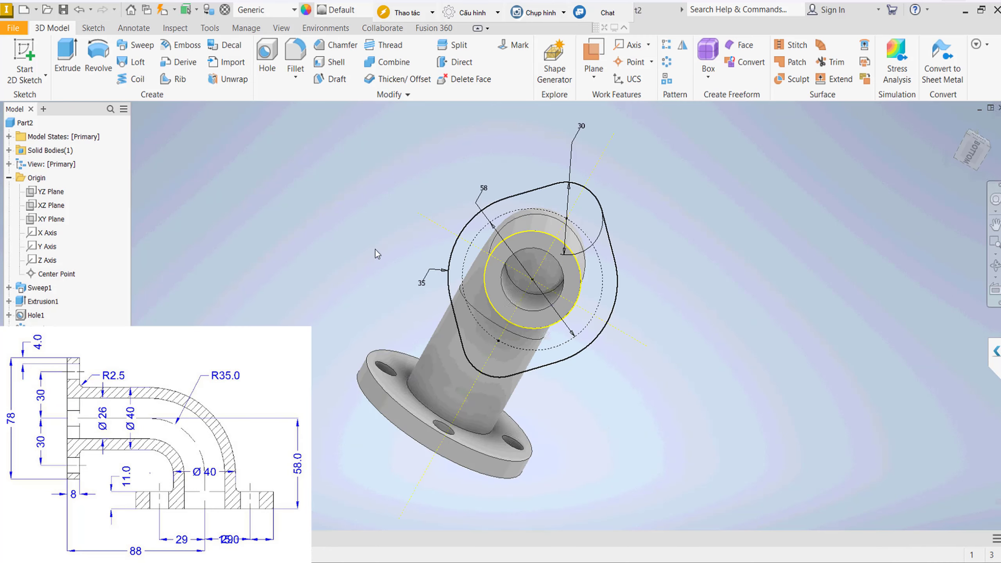
{"action": "middle_click_drag", "start_coordinate": [788, 231], "coordinate": [718, 215], "text": "shift"}
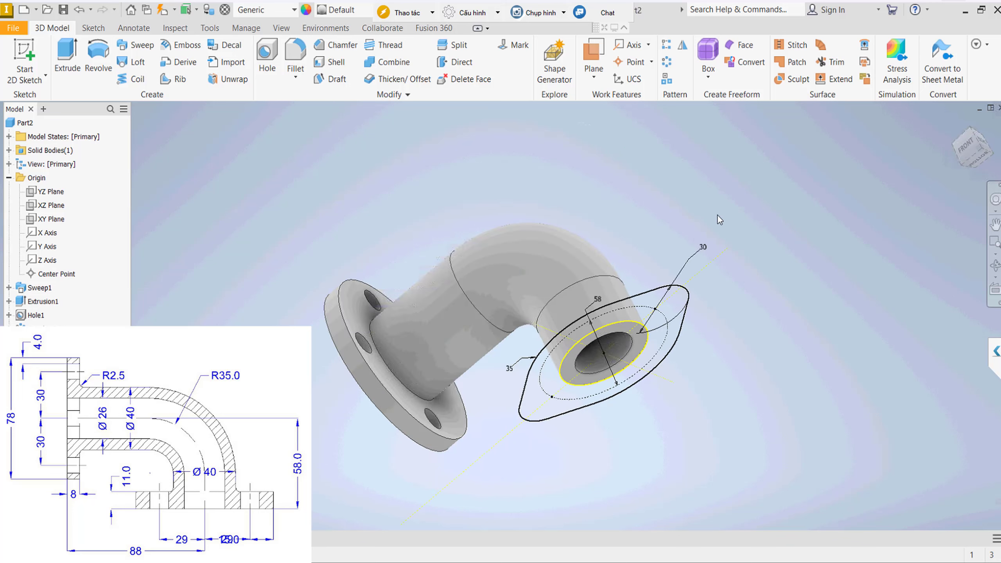
{"action": "right_click", "coordinate": [708, 252]}
{"action": "left_click", "coordinate": [733, 241]}
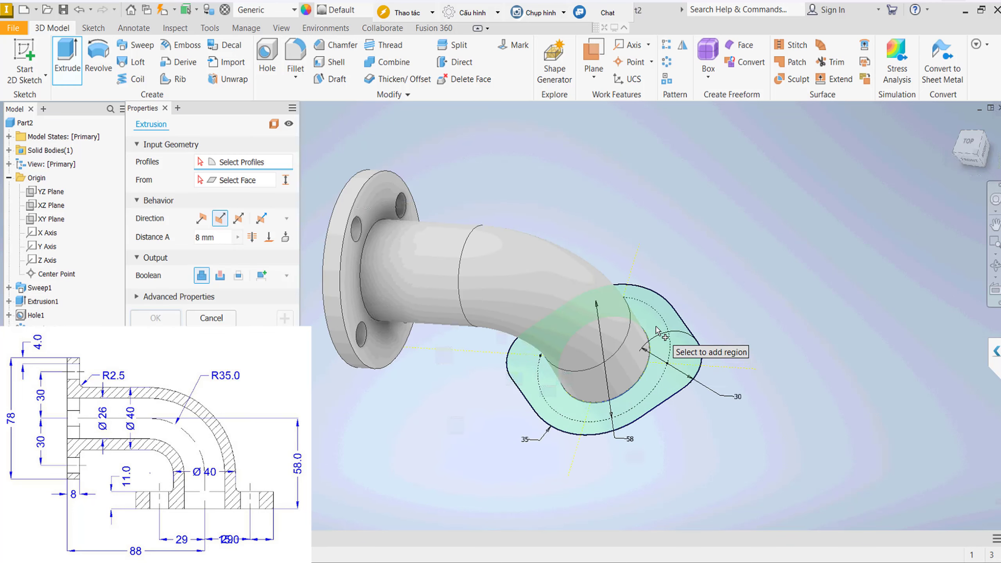
{"action": "left_click", "coordinate": [657, 331]}
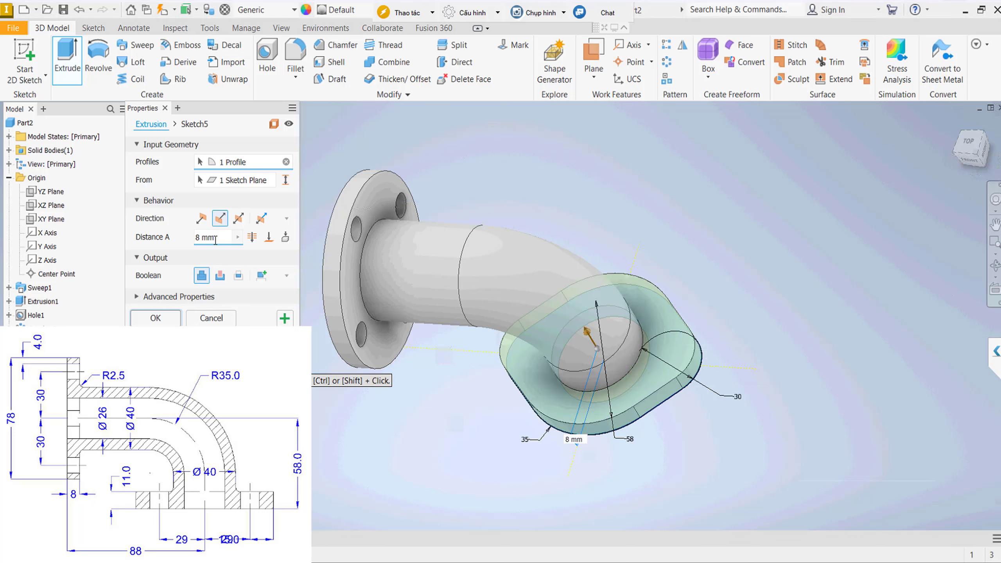
{"action": "type", "text": "11"}
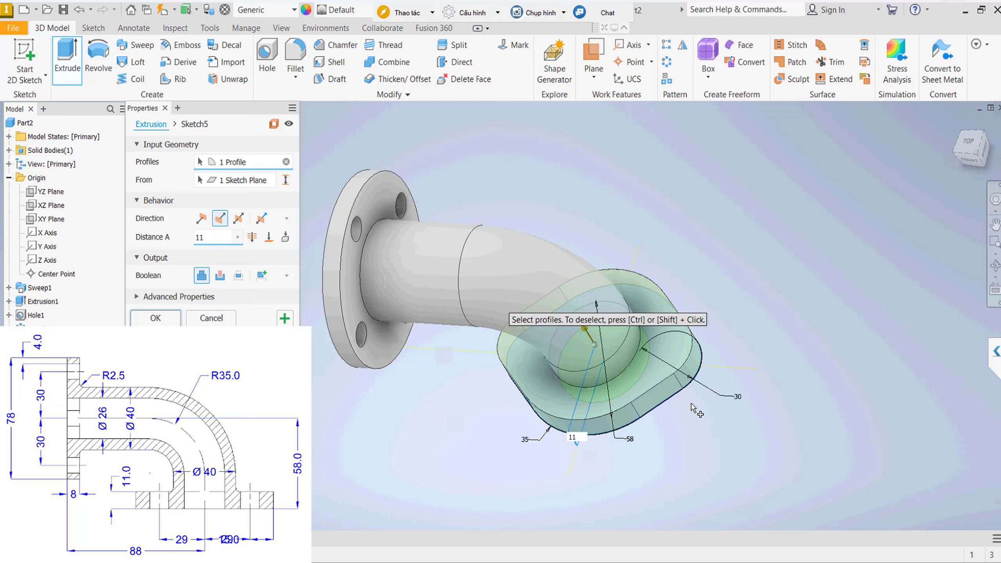
{"action": "key", "text": "Return"}
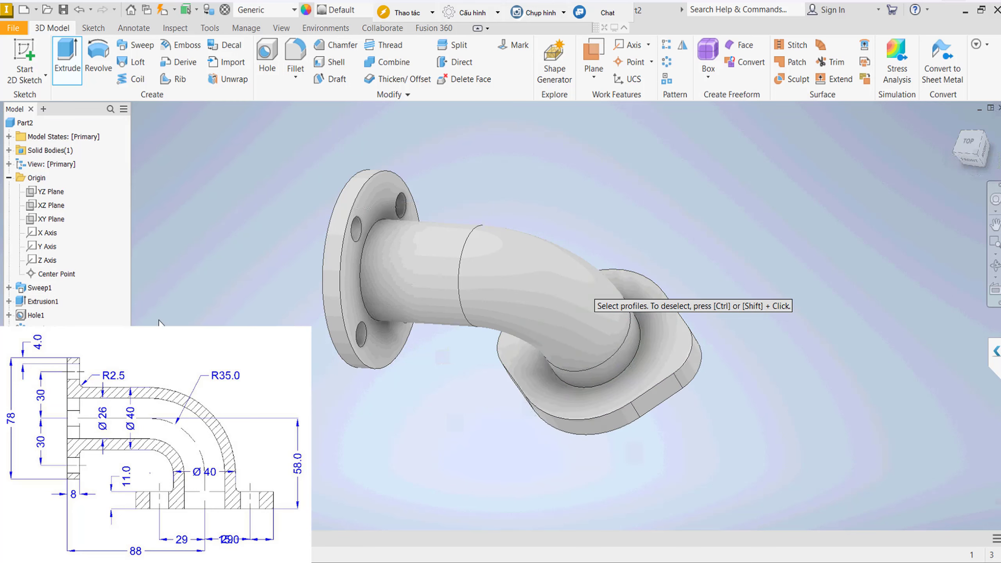
{"action": "mouse_move", "coordinate": [970, 147]}
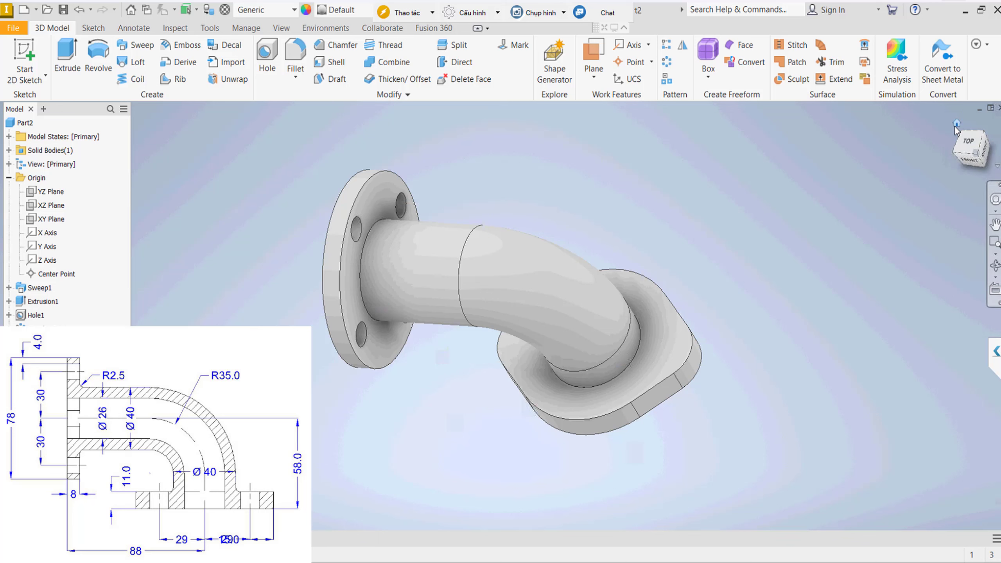
Start a new sketch on the oval flange's top face from the home view.
{"action": "key", "text": "F6"}
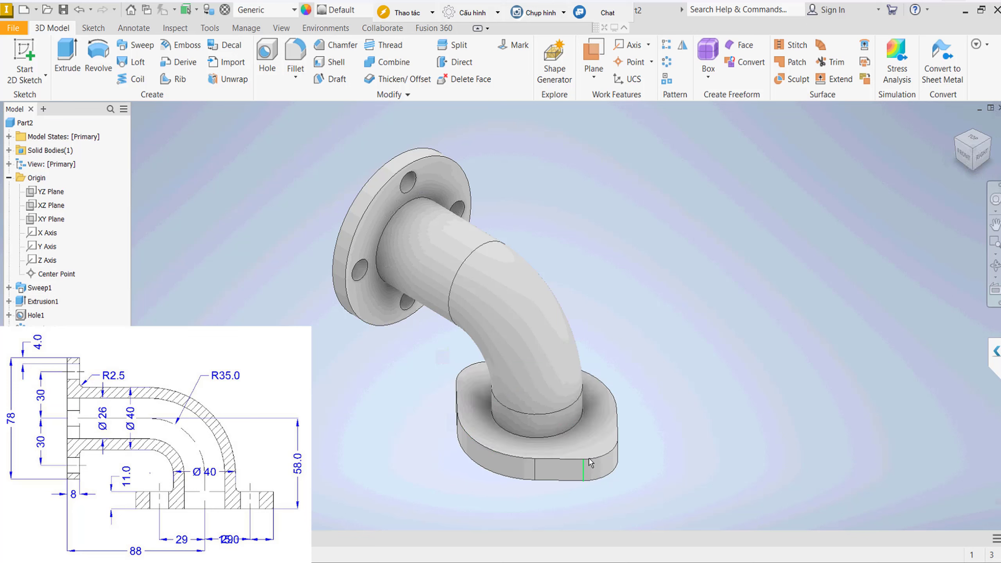
{"action": "right_click", "coordinate": [597, 446]}
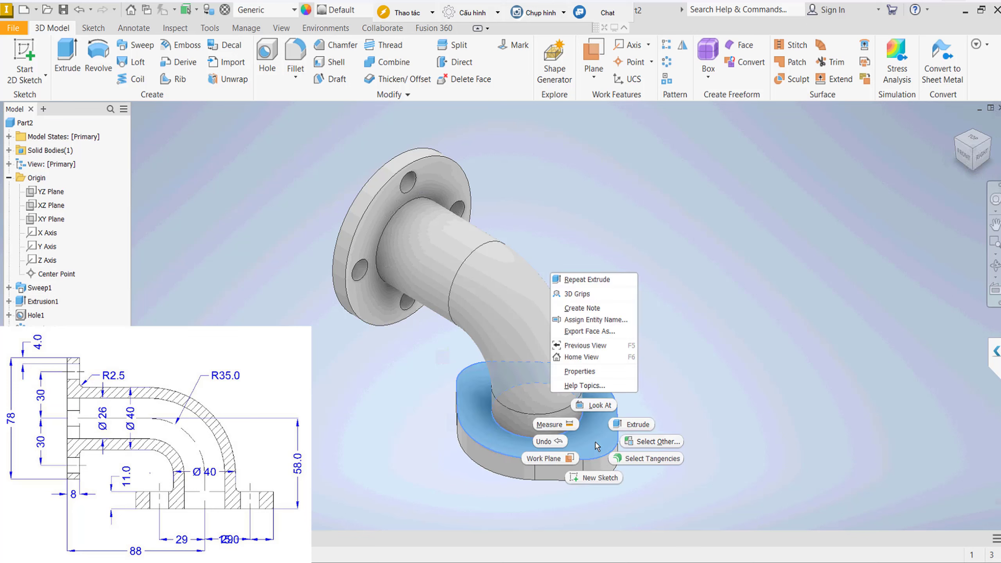
{"action": "left_click", "coordinate": [606, 480]}
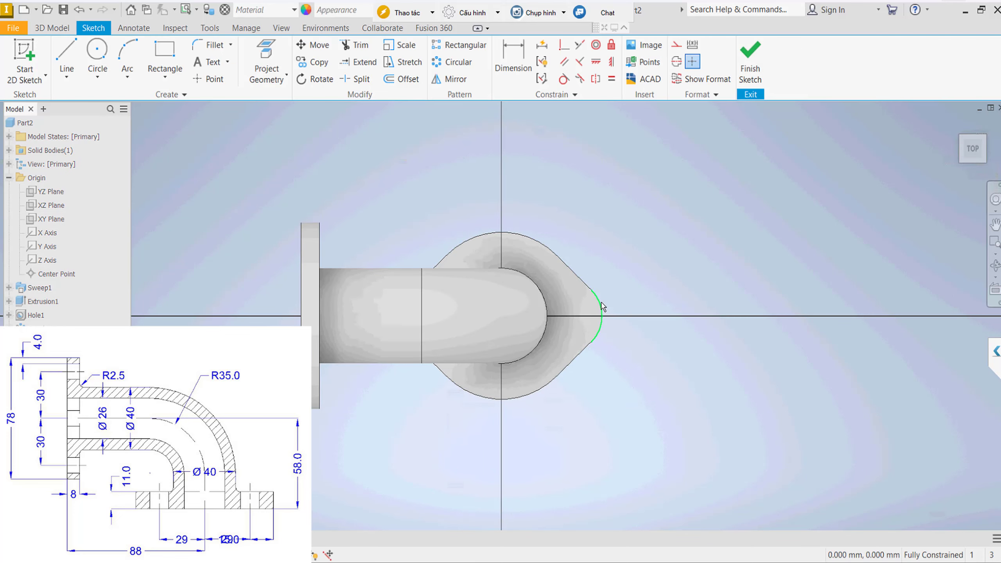
Project the flange's right rounded end edge into the sketch.
{"action": "left_click", "coordinate": [265, 55]}
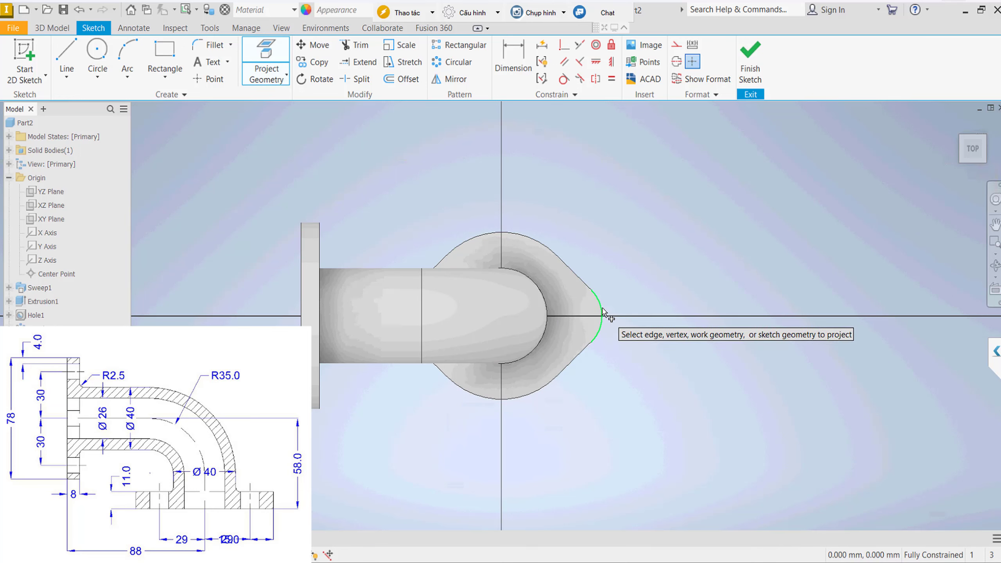
{"action": "left_click", "coordinate": [602, 315]}
{"action": "key", "text": "Escape"}
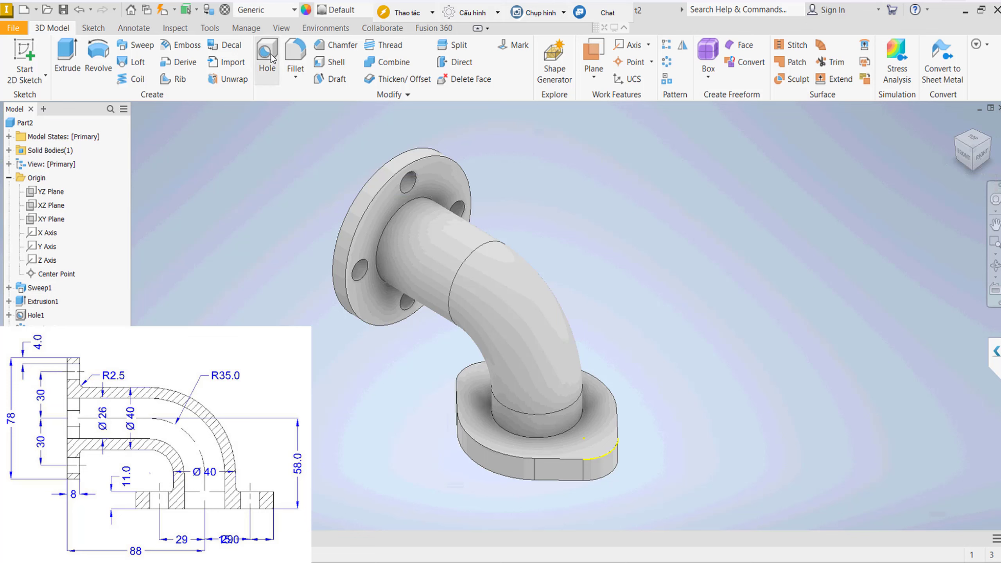
Place a 12 mm hole at the centre of the projected rounded end.
{"action": "left_click", "coordinate": [271, 54]}
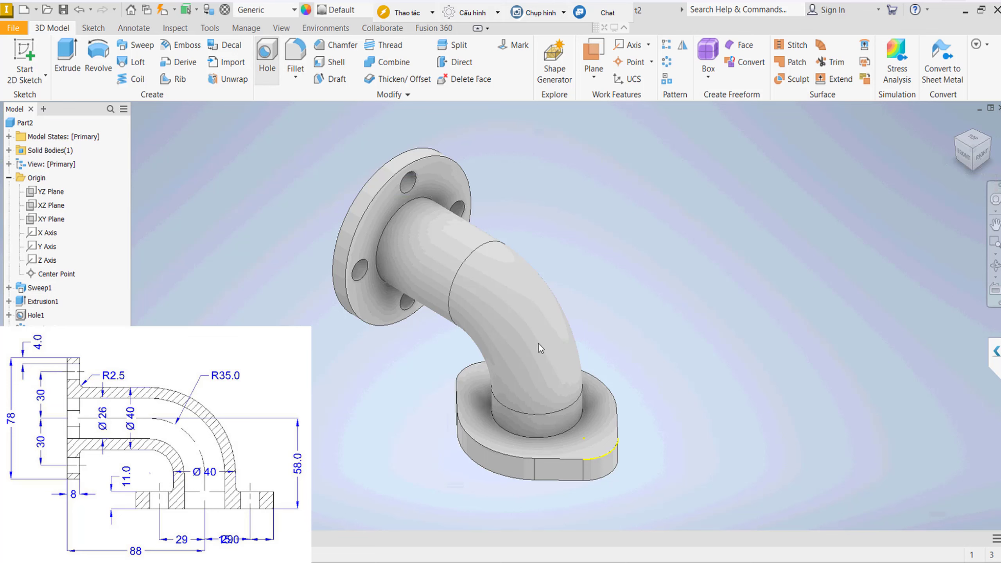
{"action": "left_click", "coordinate": [586, 443]}
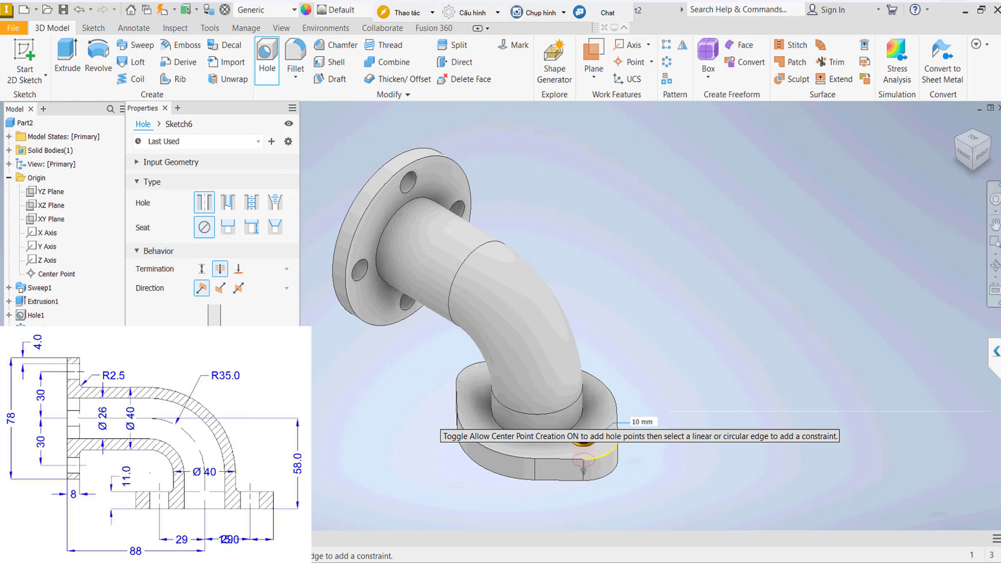
{"action": "type", "text": "12"}
{"action": "key", "text": "Return"}
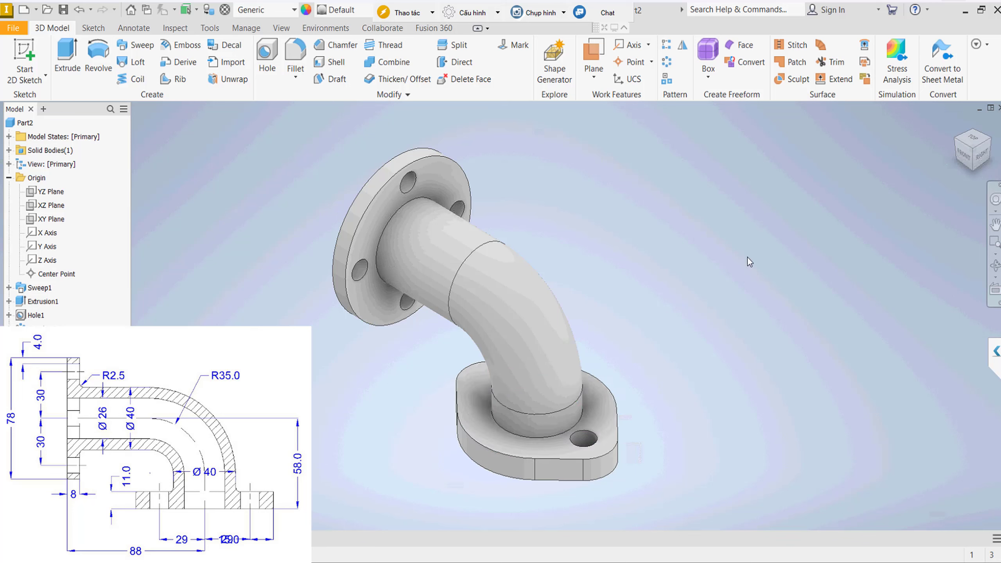
Mirror the 12 mm flange hole about the YZ Plane onto the opposite lobe.
{"action": "left_click", "coordinate": [689, 48]}
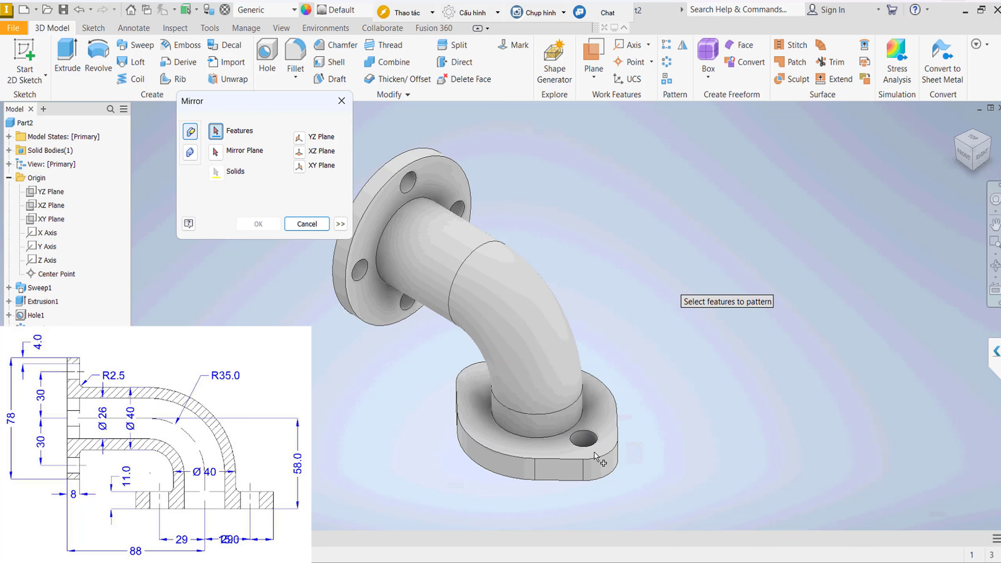
{"action": "left_click", "coordinate": [588, 437]}
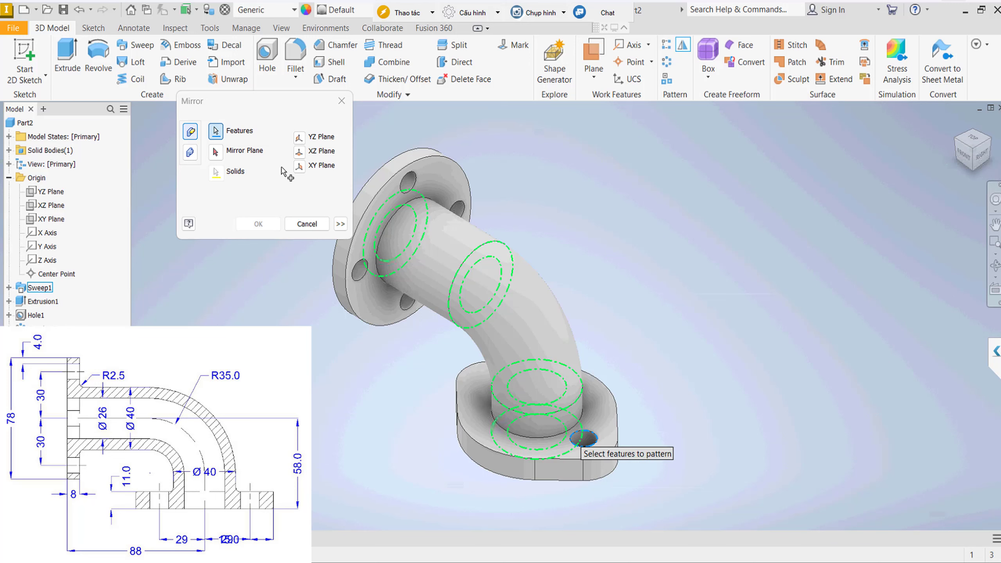
{"action": "left_click", "coordinate": [215, 153]}
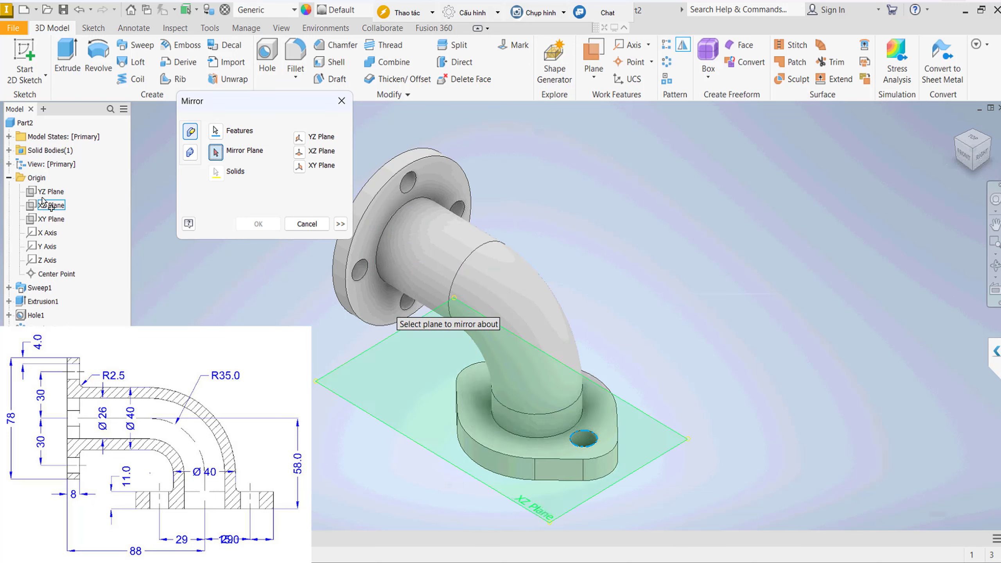
{"action": "left_click", "coordinate": [57, 193]}
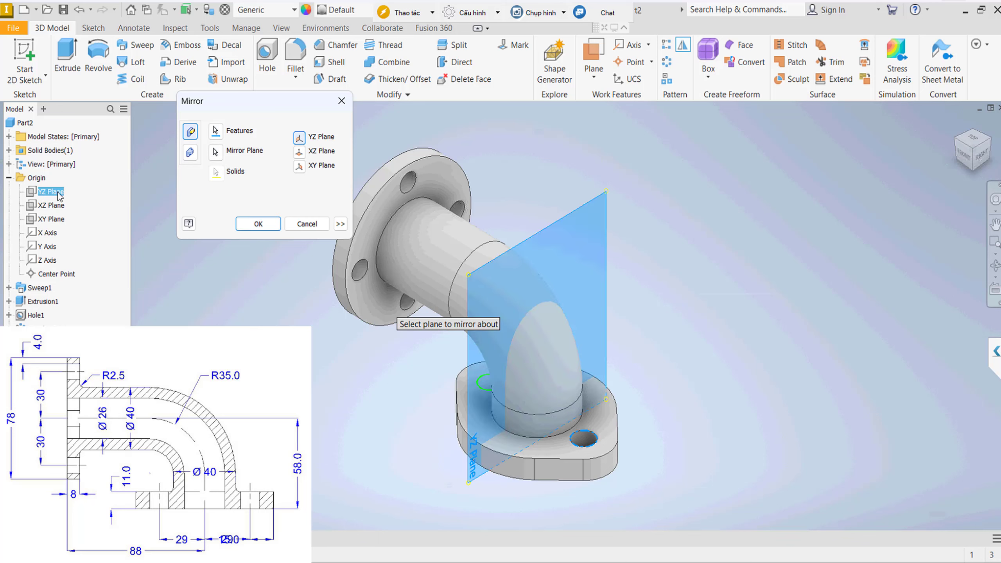
{"action": "left_click", "coordinate": [258, 225]}
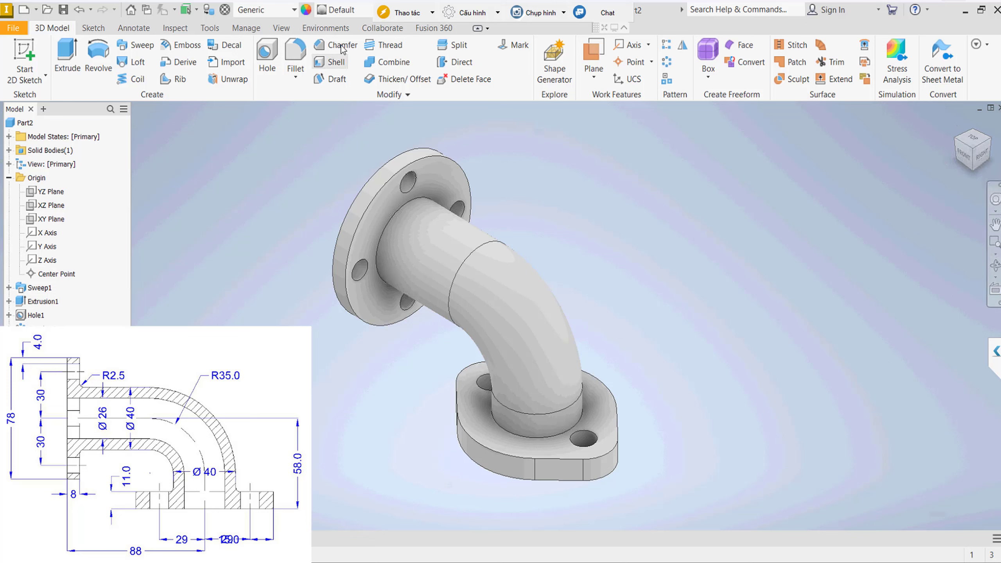
{"action": "left_click", "coordinate": [295, 51]}
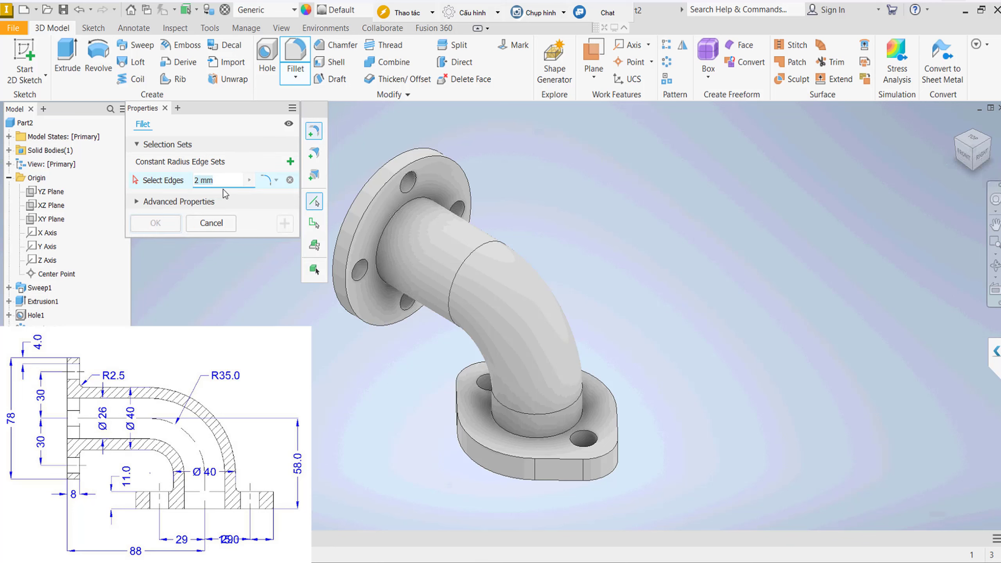
{"action": "type", "text": "2.5"}
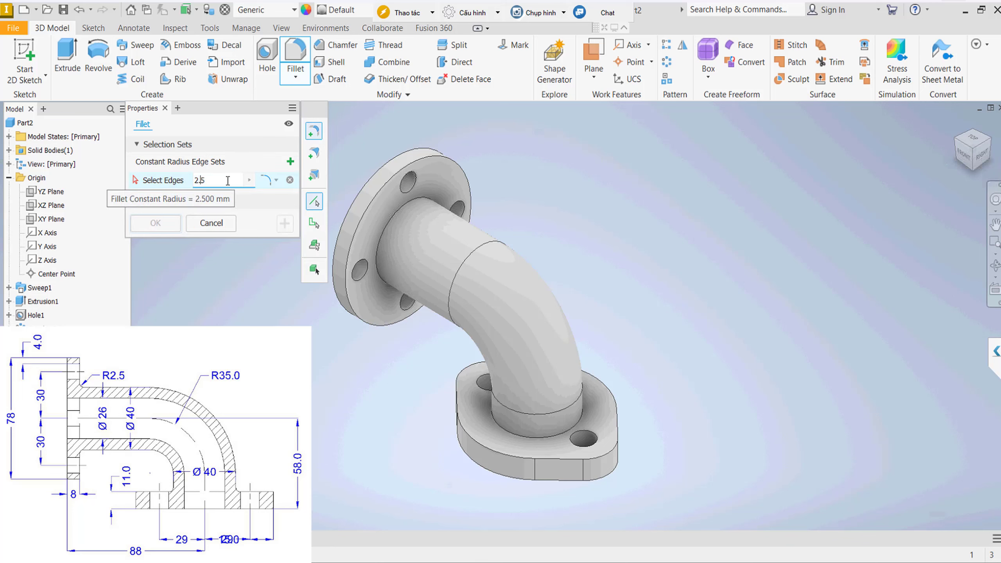
{"action": "left_click", "coordinate": [383, 231]}
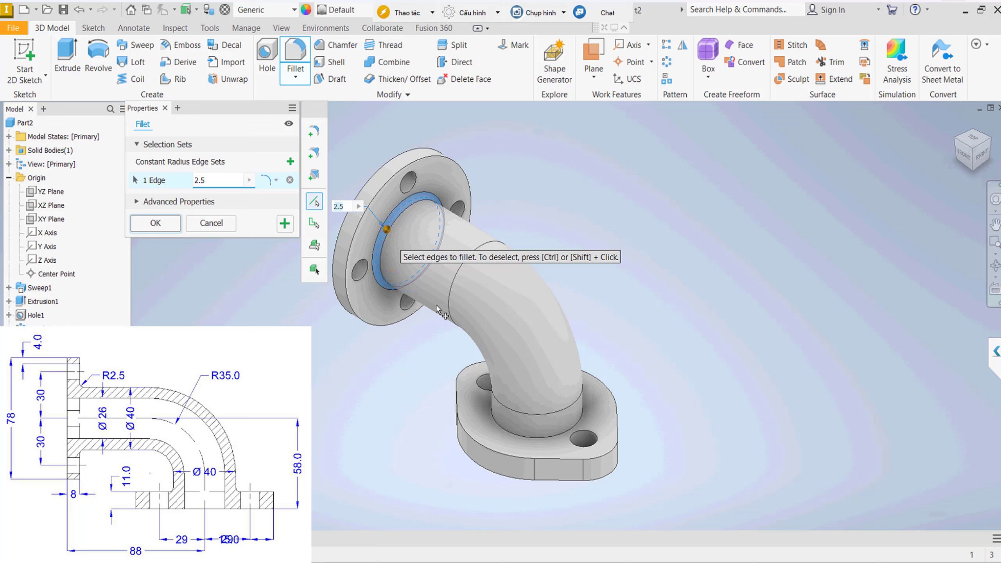
{"action": "left_click", "coordinate": [499, 424]}
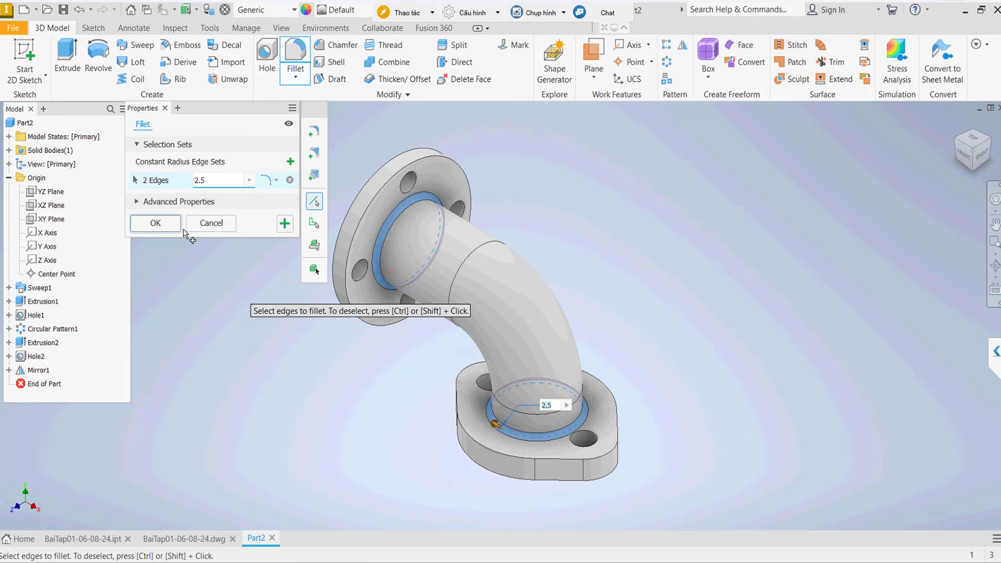
{"action": "left_click", "coordinate": [157, 223]}
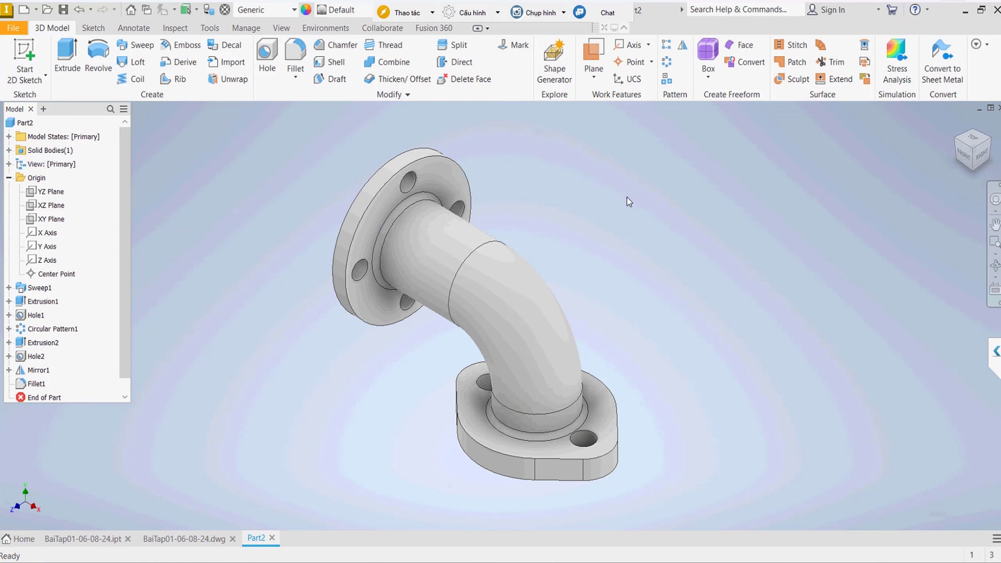
Set the part material to Steel, Alloy.
{"action": "left_click", "coordinate": [280, 16]}
{"action": "scroll", "coordinate": [249, 237], "scroll_direction": "down", "scroll_amount": 7}
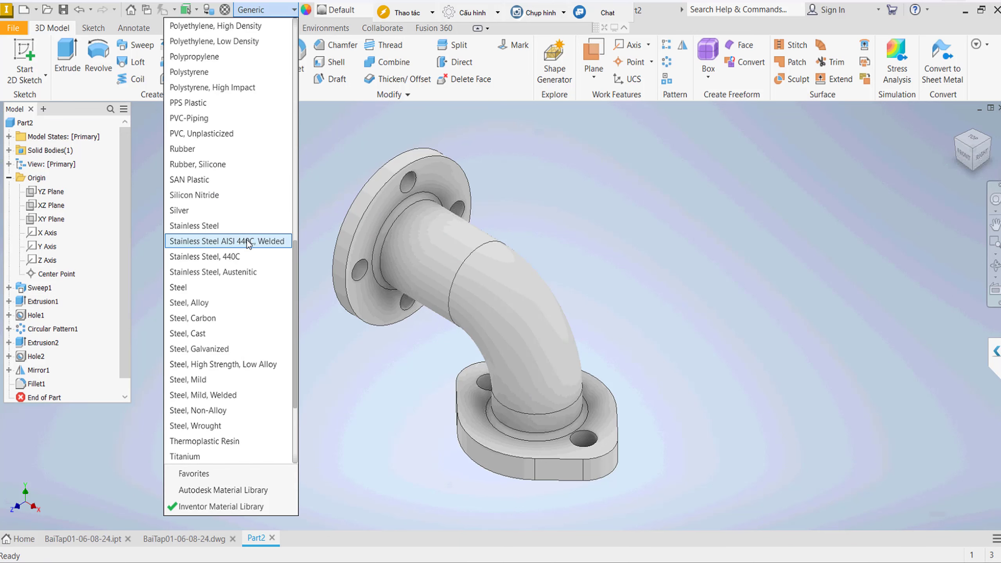
{"action": "scroll", "coordinate": [236, 233], "scroll_direction": "down", "scroll_amount": 3}
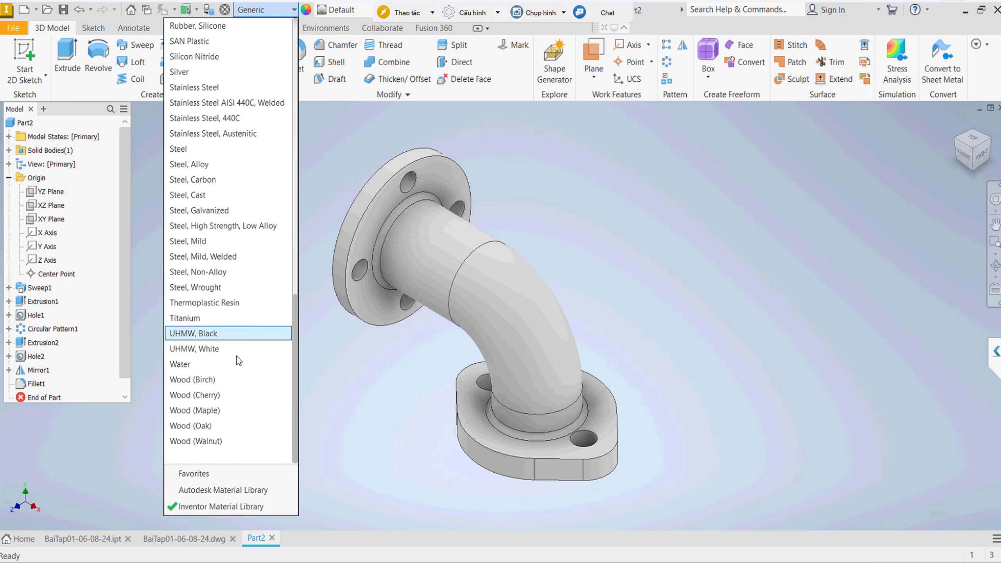
{"action": "left_click", "coordinate": [227, 169]}
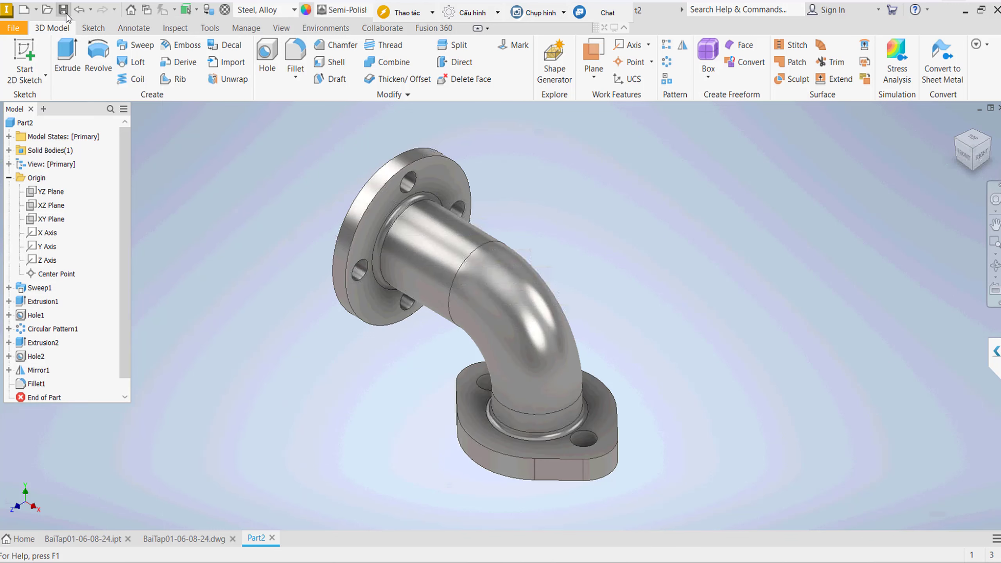
Save the part as BaiTap02-06-08-24.ipt.
{"action": "left_click", "coordinate": [65, 13]}
{"action": "scroll", "coordinate": [494, 335], "scroll_direction": "down", "scroll_amount": 1}
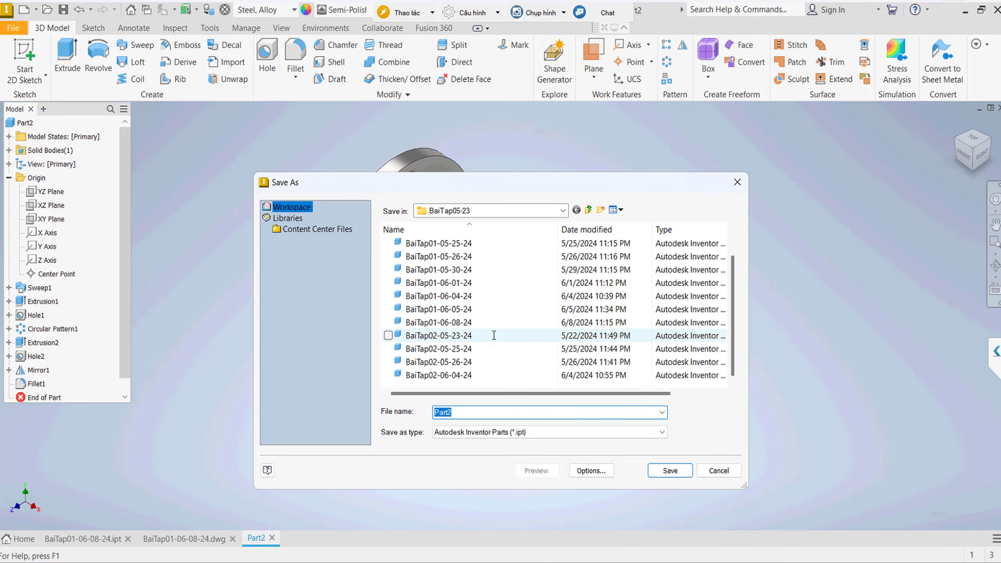
{"action": "left_click", "coordinate": [478, 321]}
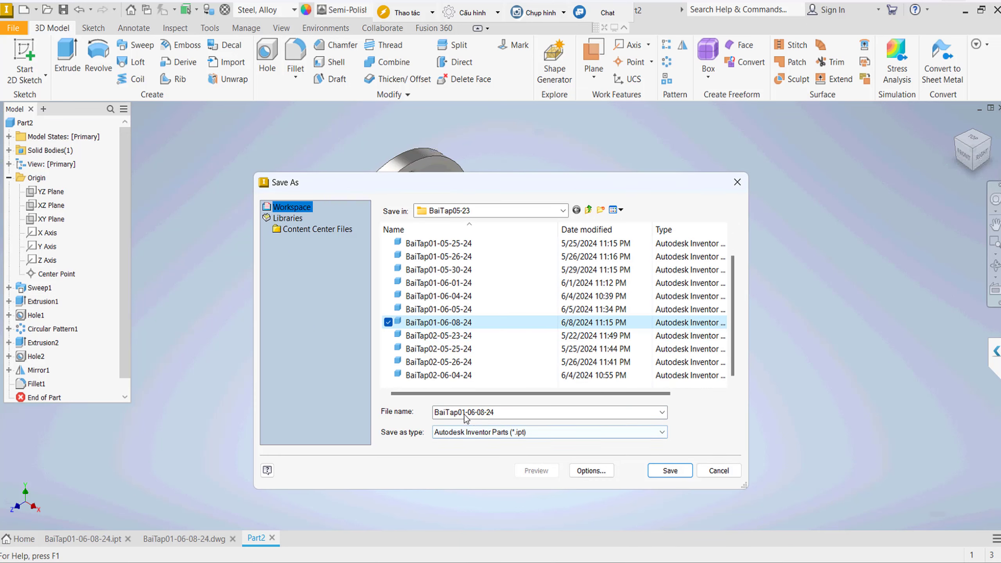
{"action": "double_click", "coordinate": [465, 413]}
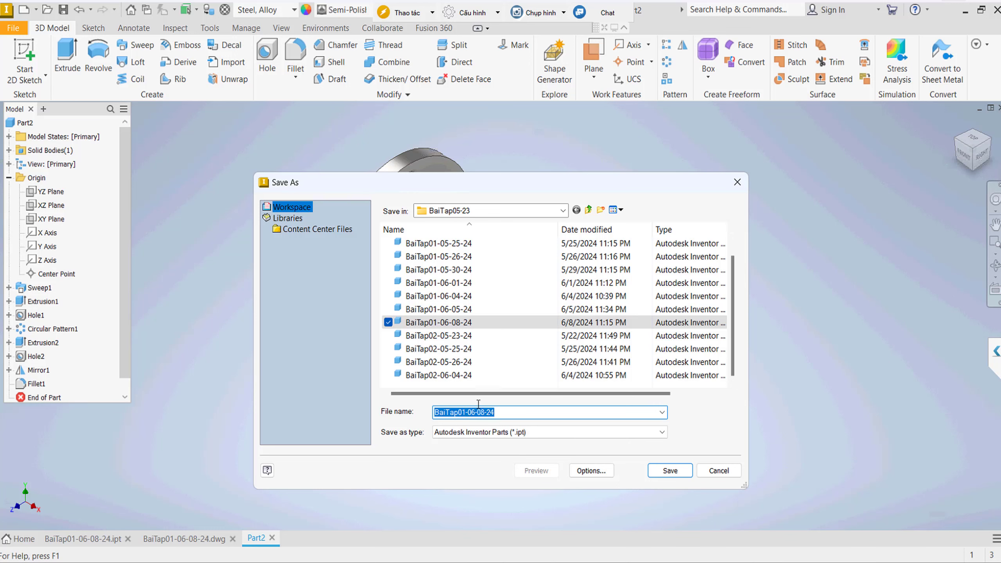
{"action": "key", "text": "Left"}
{"action": "key", "text": "Right"}
{"action": "key", "text": "Right"}
{"action": "key", "text": "Right"}
{"action": "left_click", "coordinate": [657, 470]}
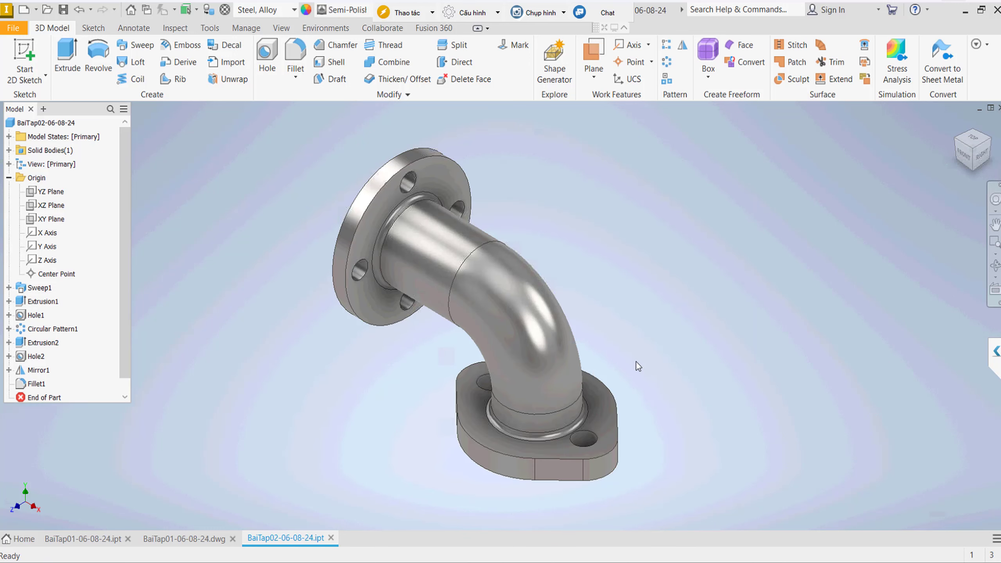
Create a new empty drawing of the part from the CongTyA.dwg template.
{"action": "left_click", "coordinate": [42, 124]}
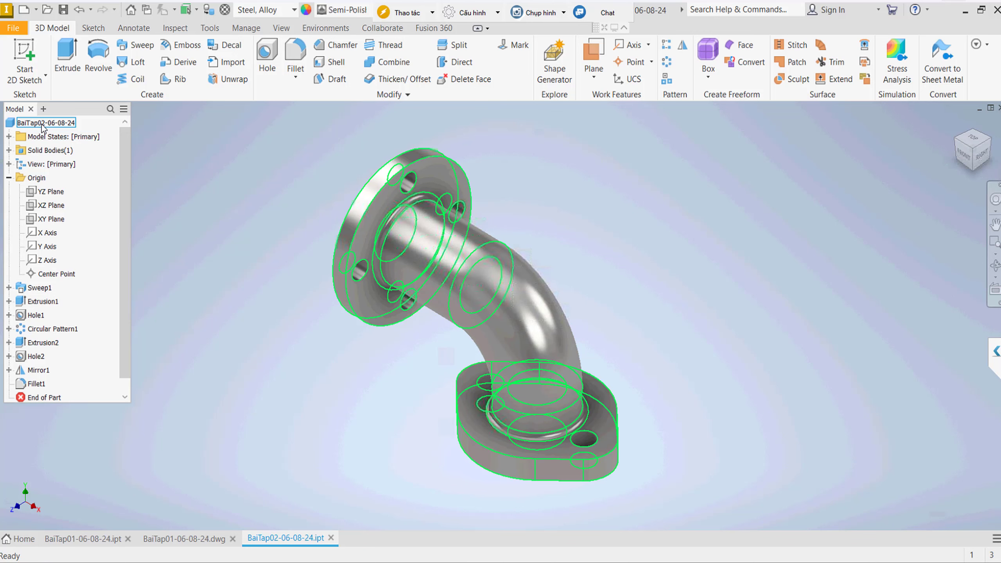
{"action": "right_click", "coordinate": [42, 124]}
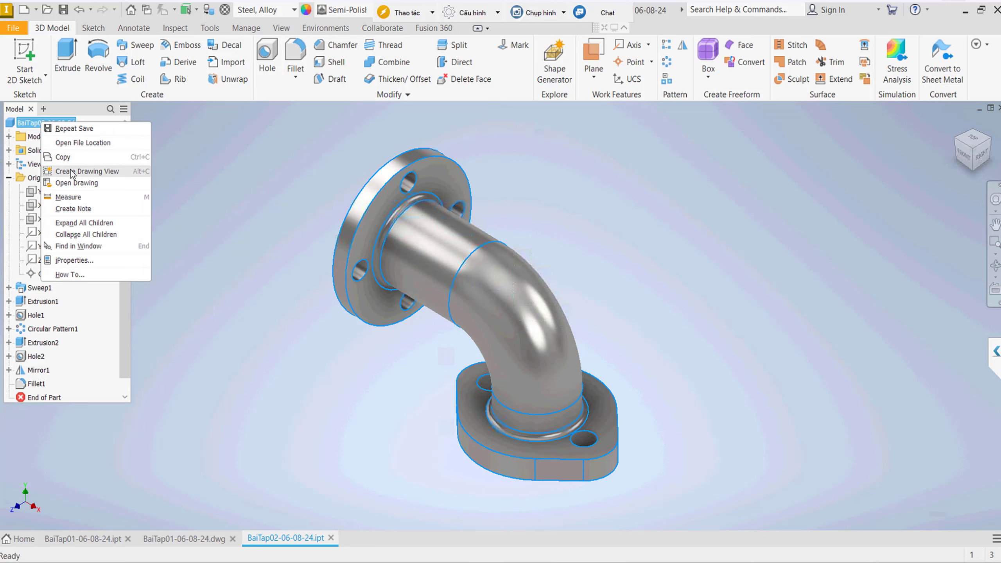
{"action": "left_click", "coordinate": [71, 174]}
{"action": "double_click", "coordinate": [649, 182]}
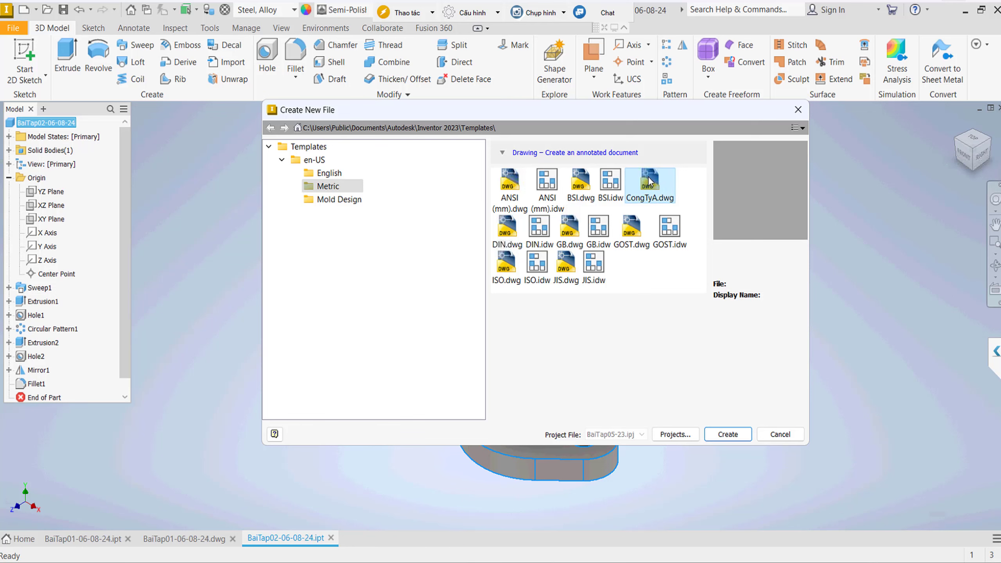
{"action": "left_click", "coordinate": [466, 343]}
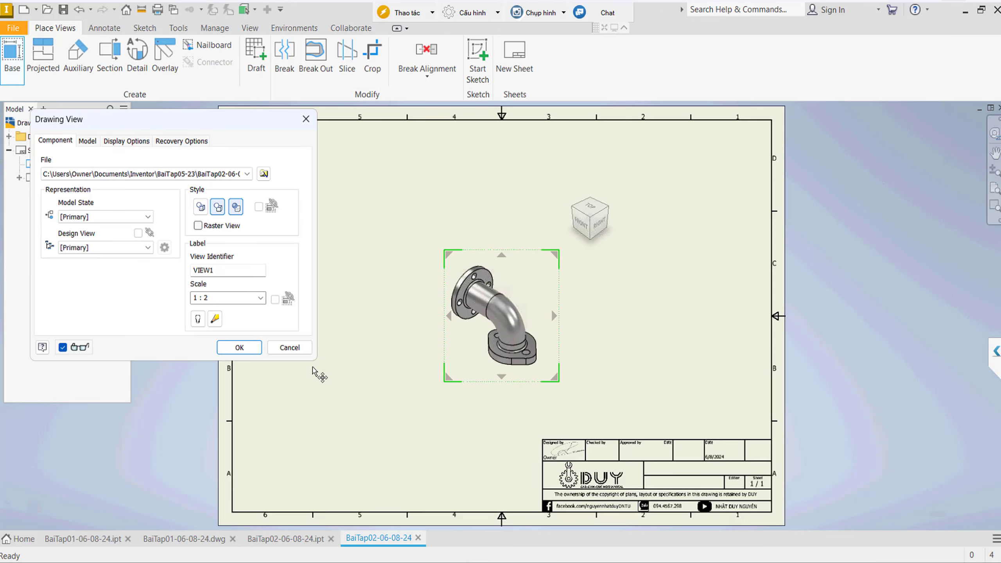
{"action": "left_click", "coordinate": [290, 347]}
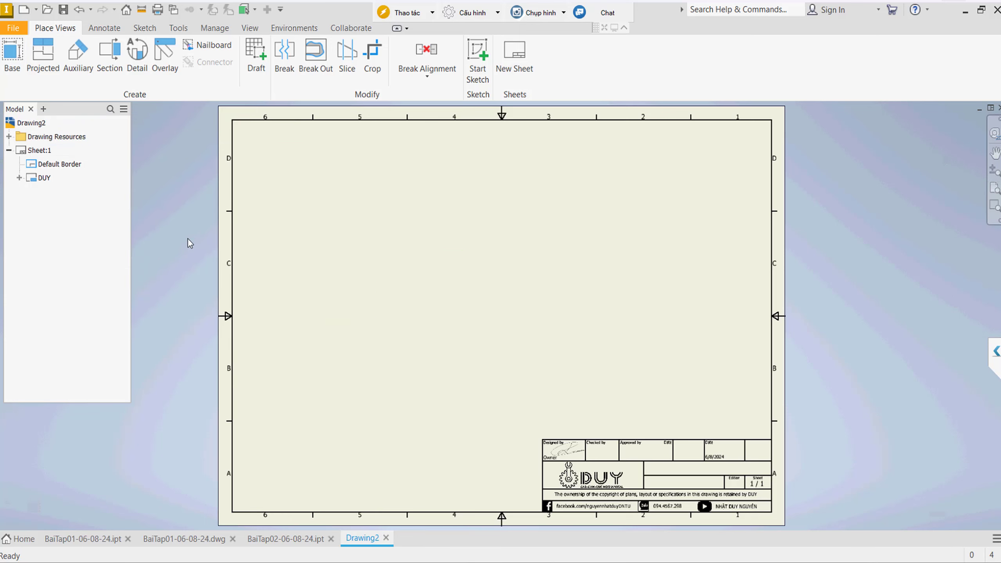
Place a 1:1 base view of the elbow oriented to RIGHT.
{"action": "left_click", "coordinate": [8, 52]}
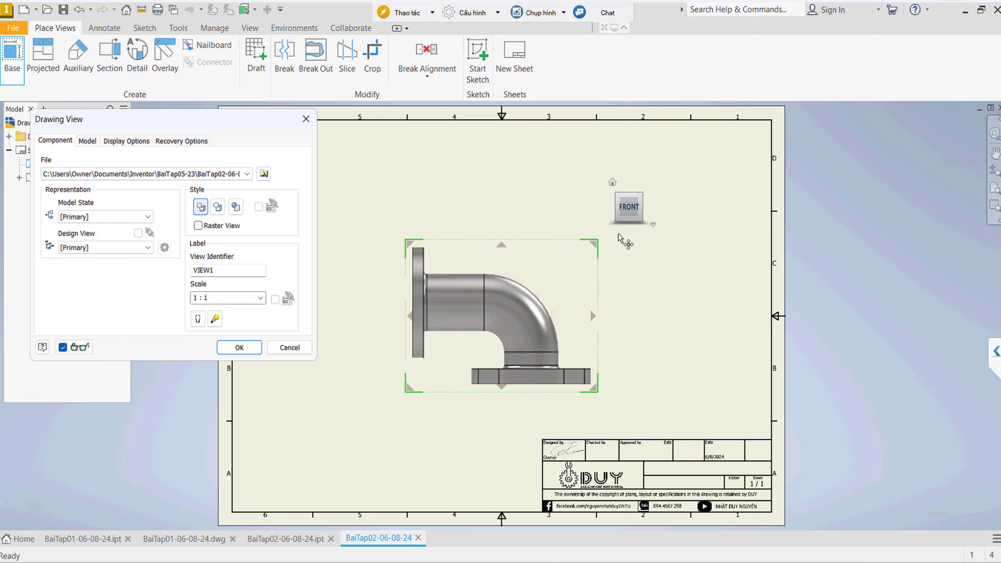
{"action": "mouse_move", "coordinate": [629, 207]}
{"action": "left_click", "coordinate": [651, 205]}
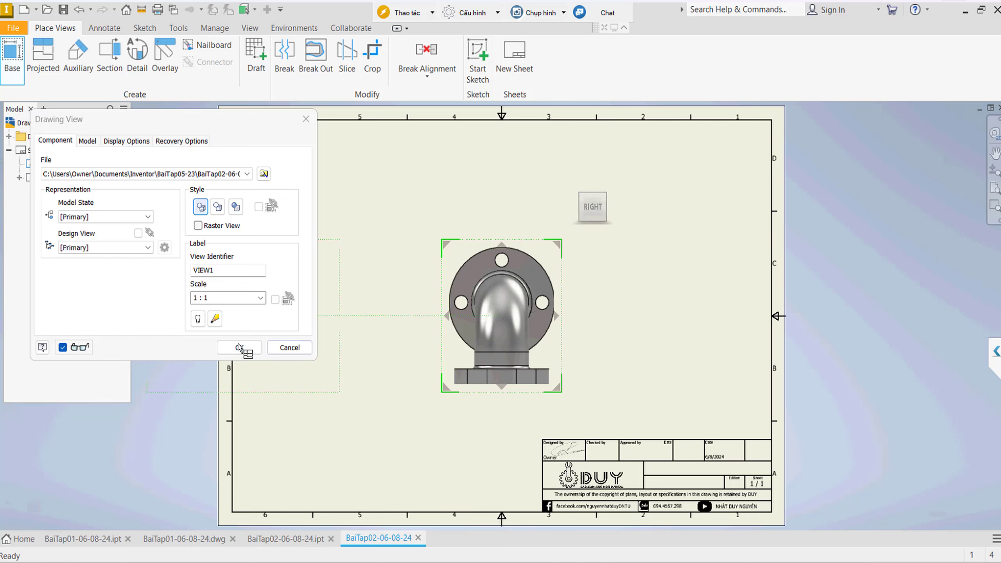
{"action": "key", "text": "Return"}
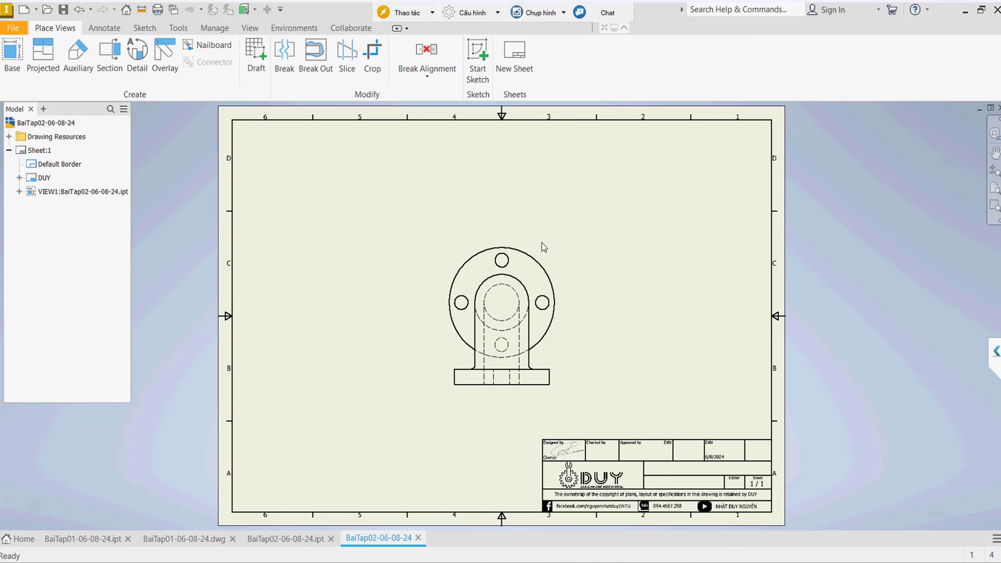
Cut a vertical section line through the base view's centre and place section view A-A.
{"action": "left_click_drag", "start_coordinate": [700, 182], "coordinate": [751, 168]}
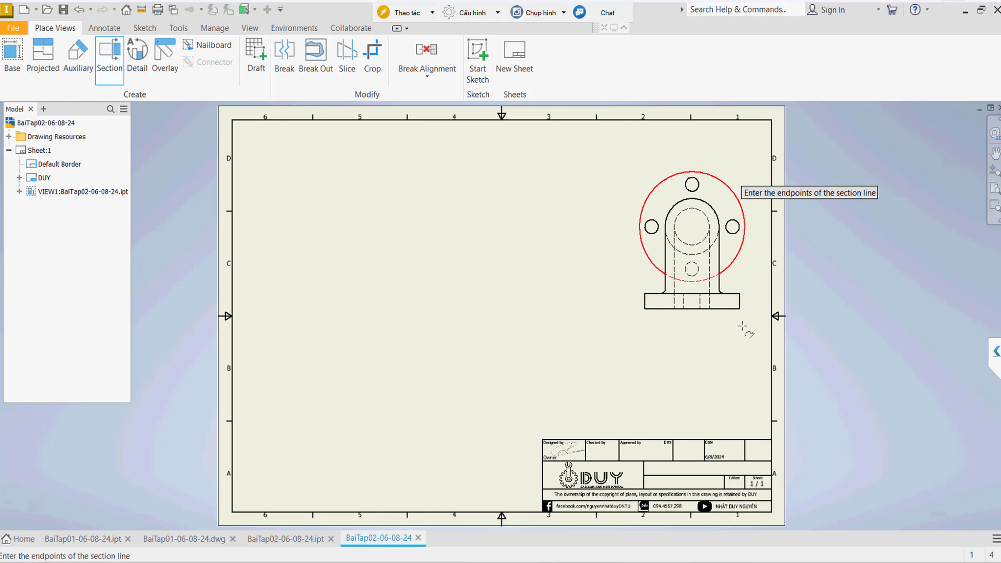
{"action": "key", "text": "Escape"}
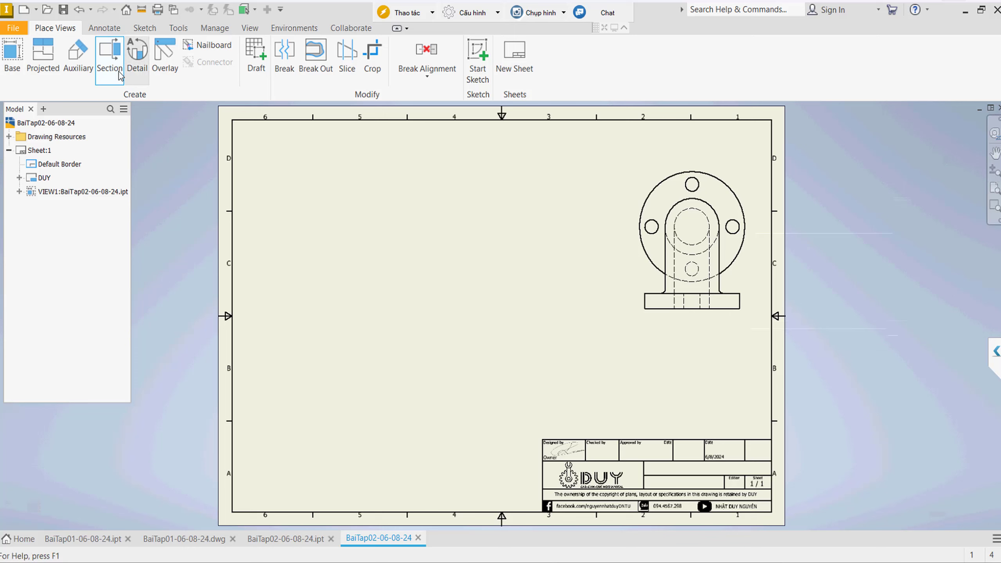
{"action": "left_click", "coordinate": [737, 181]}
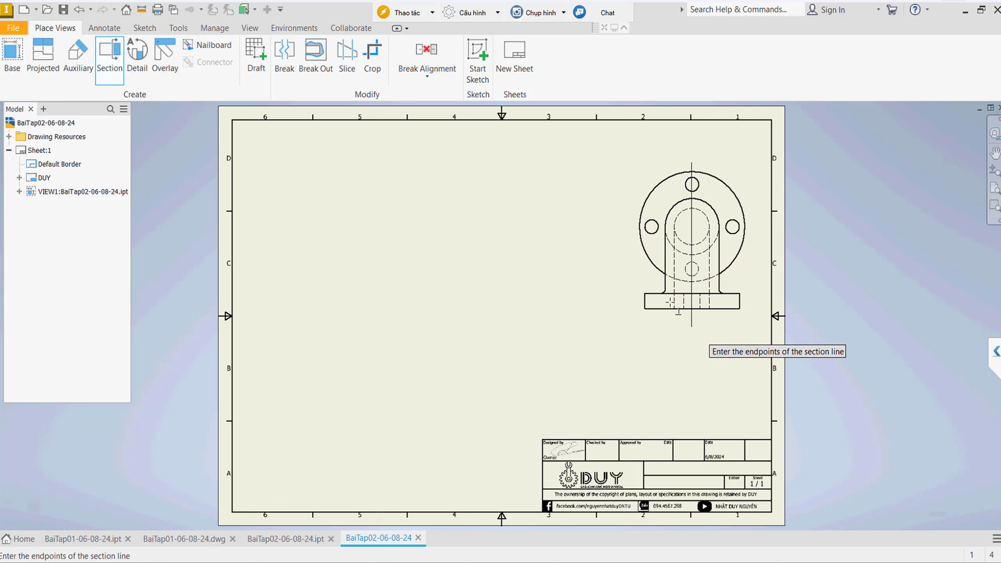
{"action": "left_click", "coordinate": [692, 324]}
{"action": "right_click", "coordinate": [404, 205]}
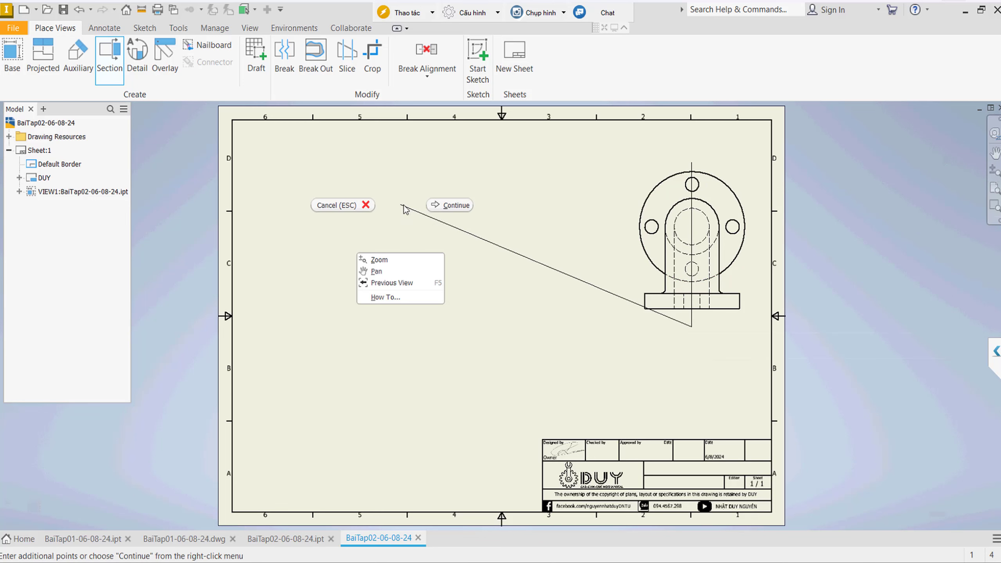
{"action": "left_click", "coordinate": [450, 205]}
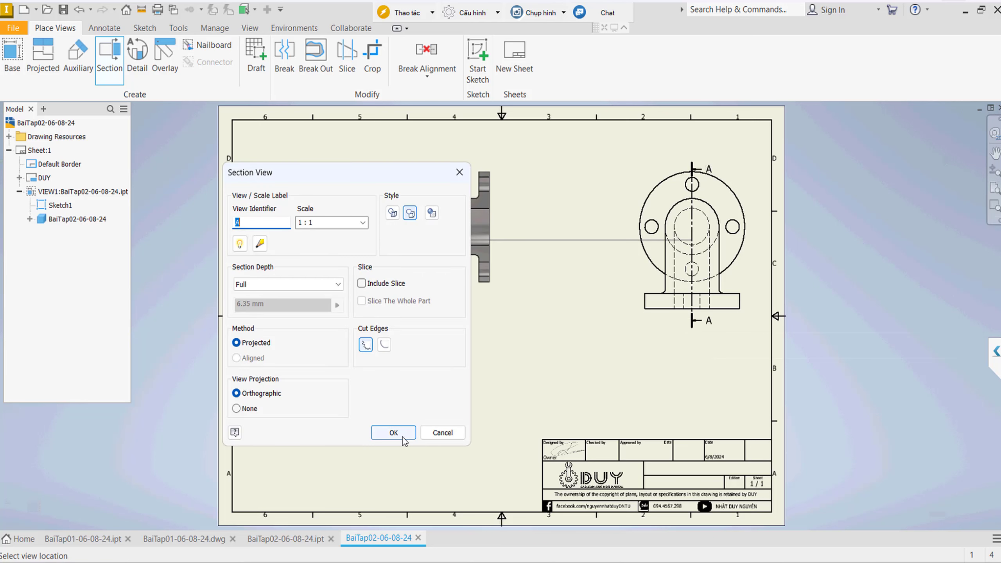
{"action": "left_click", "coordinate": [401, 434]}
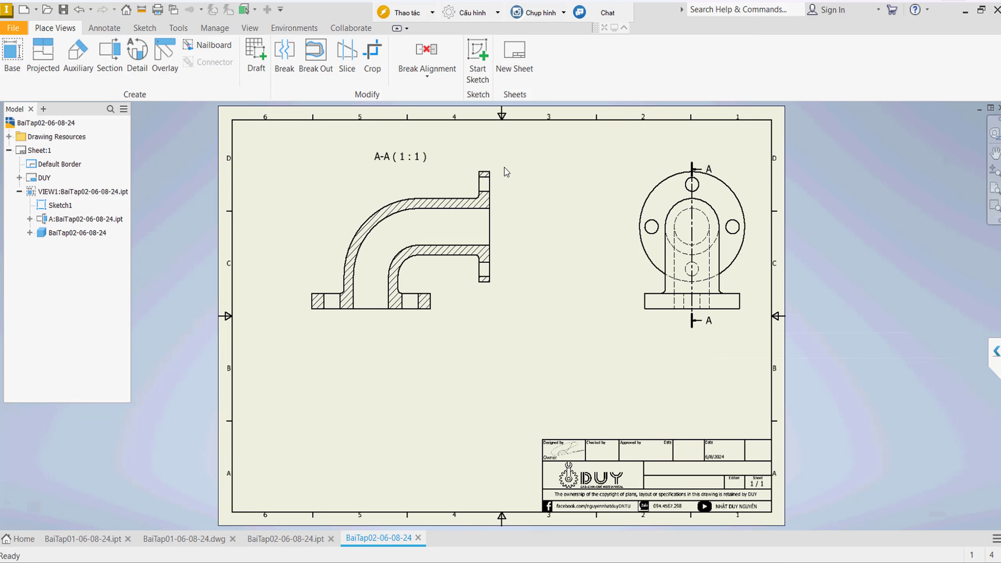
Reverse section A-A's viewing direction and reposition the base and section views.
{"action": "right_click", "coordinate": [696, 172]}
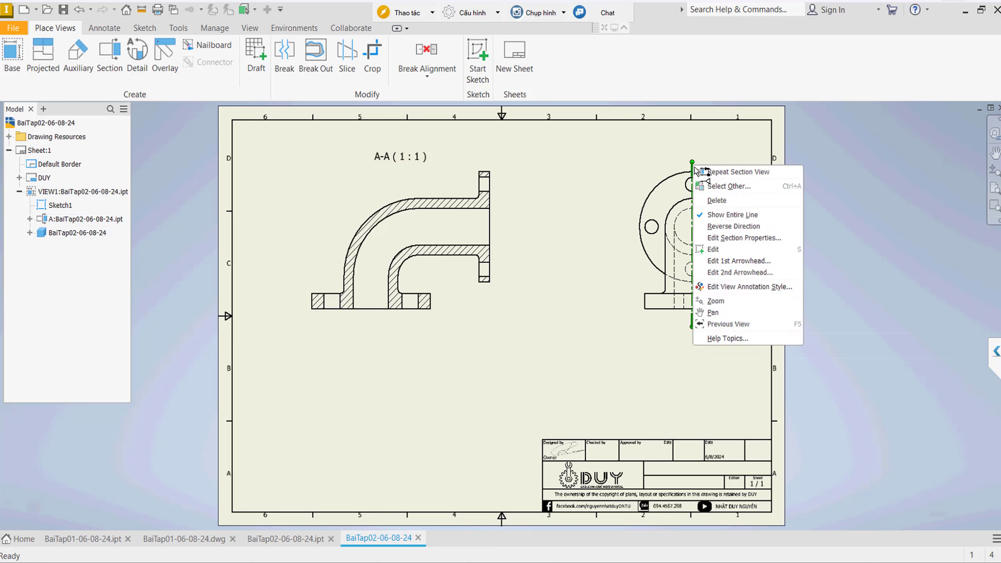
{"action": "left_click", "coordinate": [725, 227]}
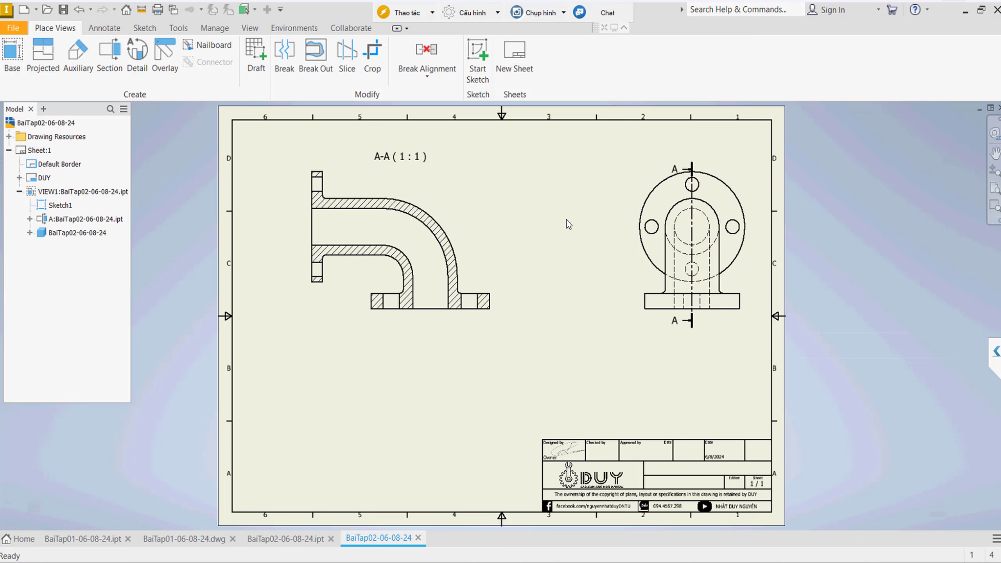
{"action": "left_click", "coordinate": [729, 170]}
{"action": "left_click_drag", "start_coordinate": [903, 172], "coordinate": [902, 172]}
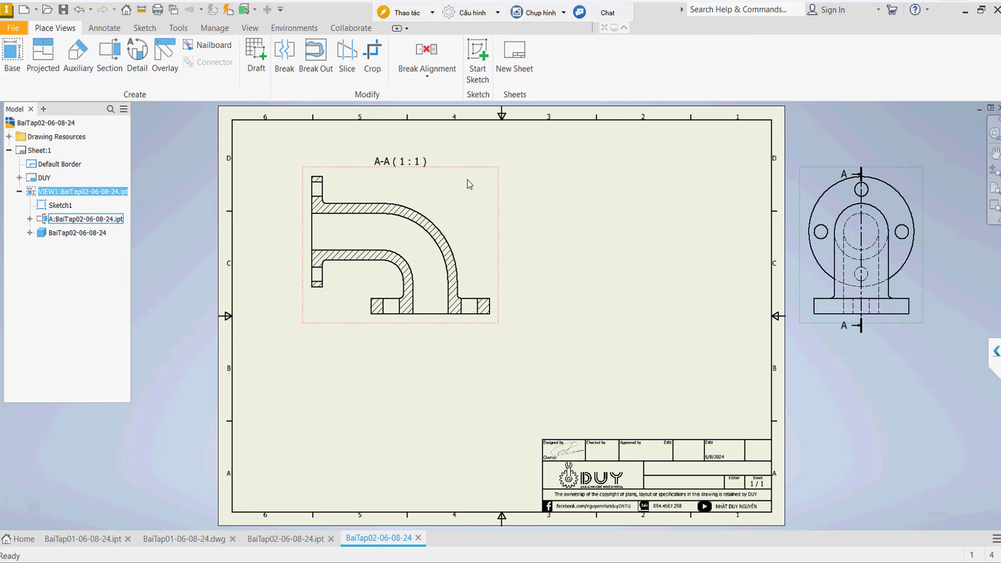
{"action": "key", "text": "p"}
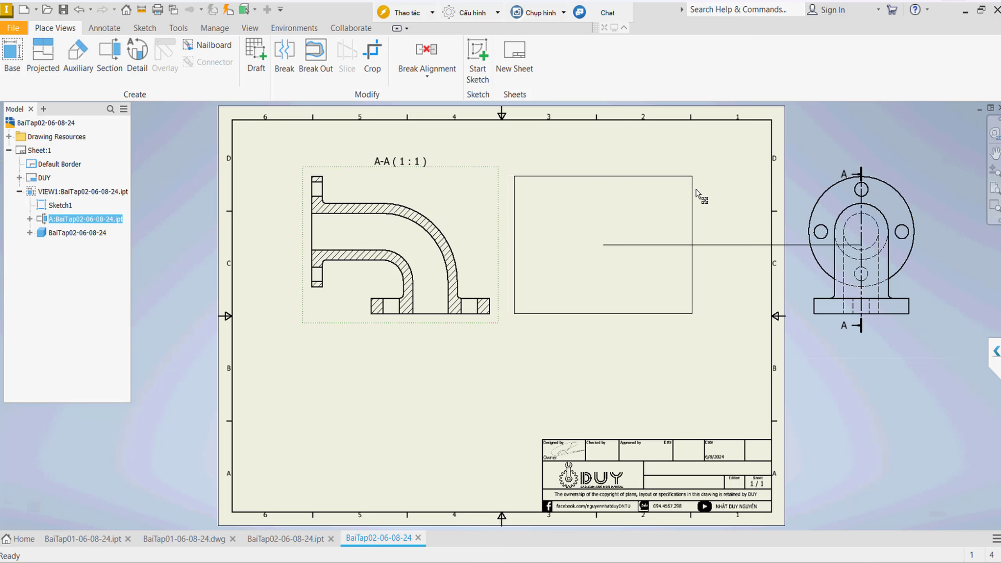
{"action": "left_click_drag", "start_coordinate": [696, 193], "coordinate": [703, 194]}
{"action": "left_click", "coordinate": [627, 138]}
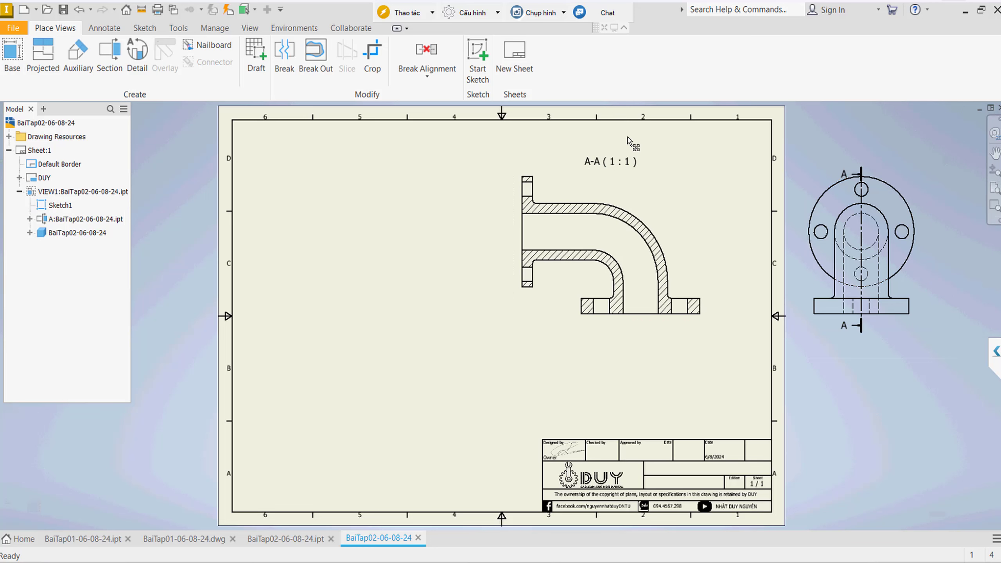
{"action": "left_click", "coordinate": [941, 229]}
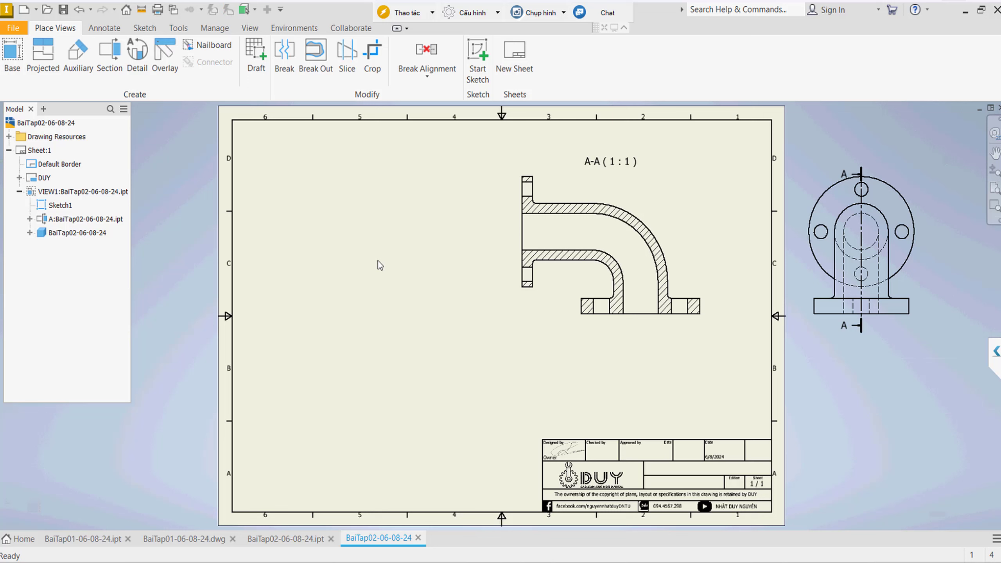
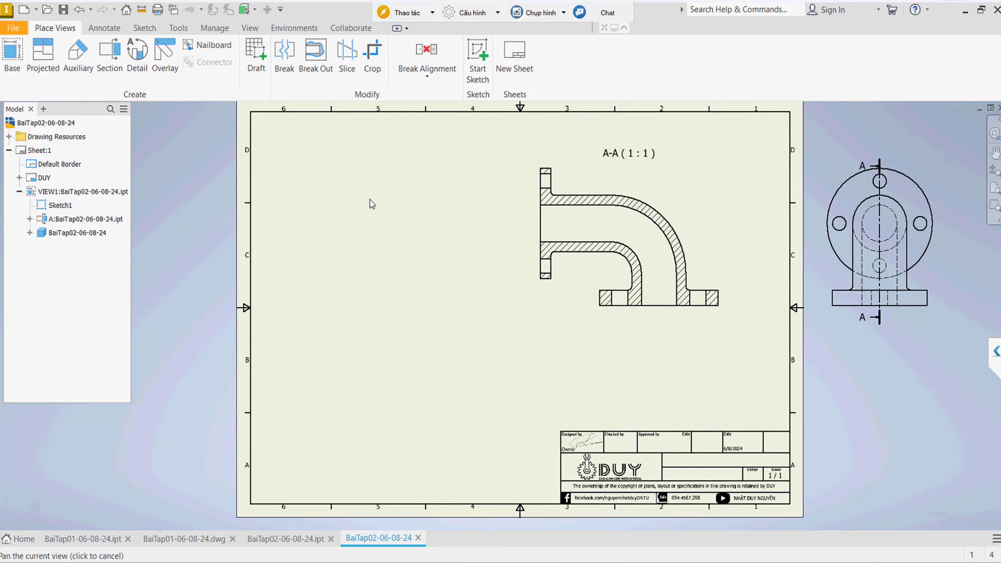
Drag the A-A (1:1) section view label above the sheet's top border.
{"action": "middle_click_drag", "start_coordinate": [348, 211], "coordinate": [368, 201]}
{"action": "left_click", "coordinate": [704, 165]}
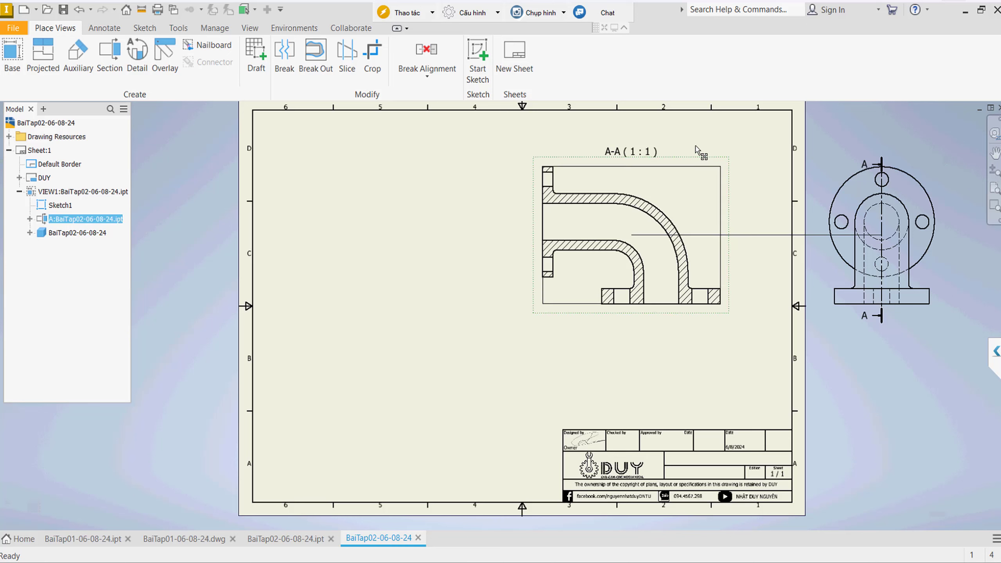
{"action": "left_click_drag", "start_coordinate": [957, 193], "coordinate": [958, 187]}
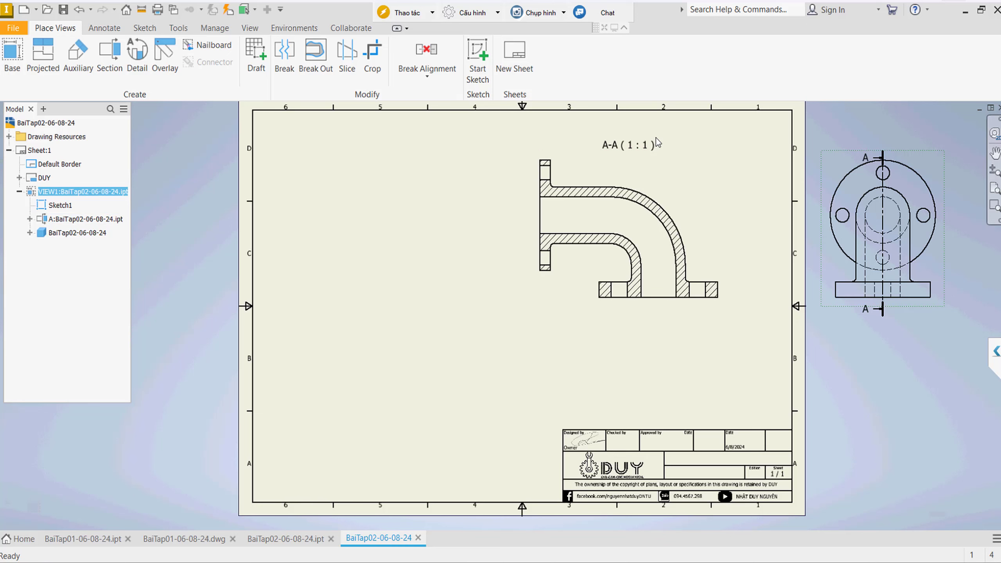
{"action": "left_click_drag", "start_coordinate": [641, 146], "coordinate": [642, 107]}
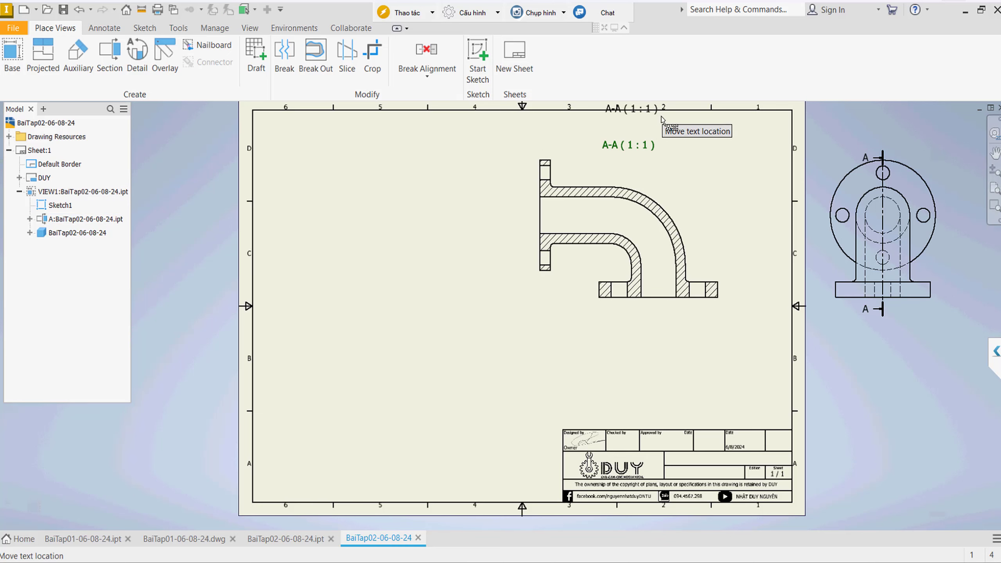
{"action": "middle_click_drag", "start_coordinate": [657, 99], "coordinate": [659, 136]}
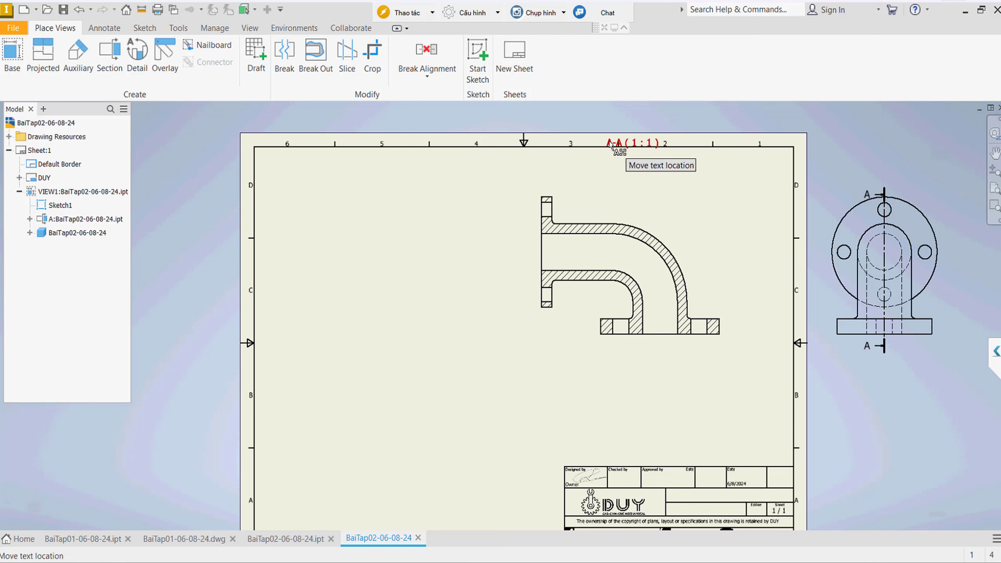
{"action": "left_click_drag", "start_coordinate": [610, 144], "coordinate": [617, 102]}
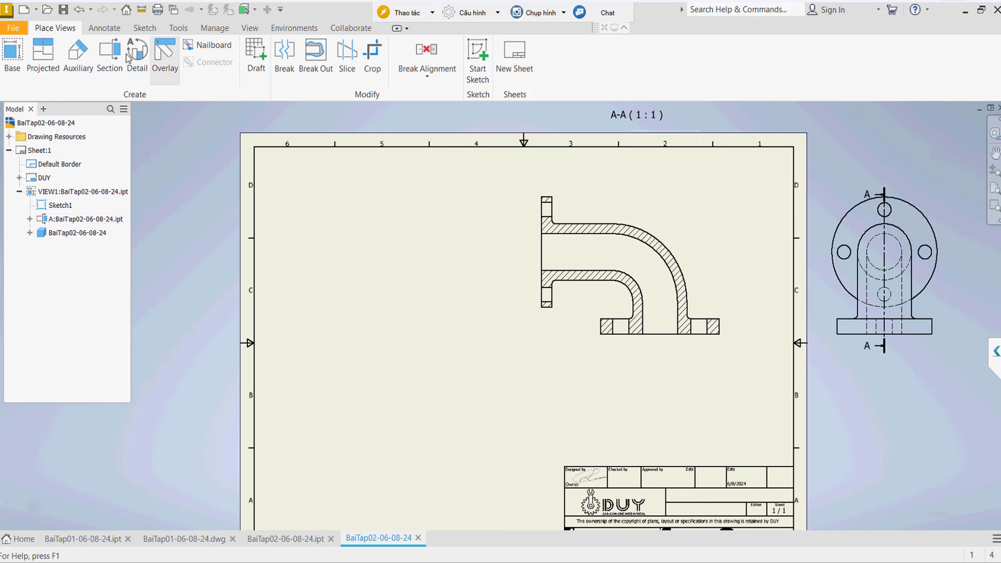
{"action": "left_click", "coordinate": [109, 59]}
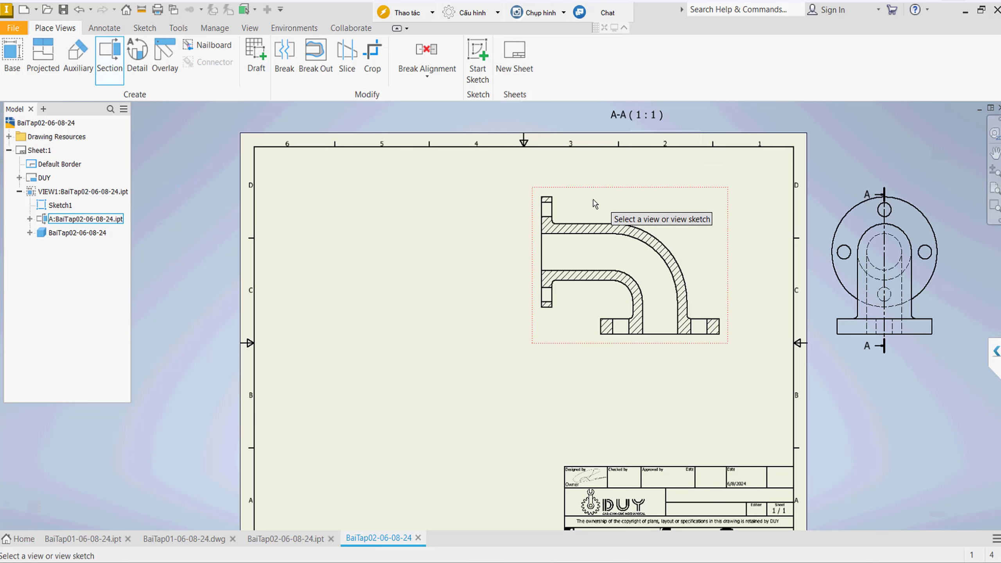
{"action": "left_click", "coordinate": [583, 197]}
{"action": "left_click", "coordinate": [567, 174]}
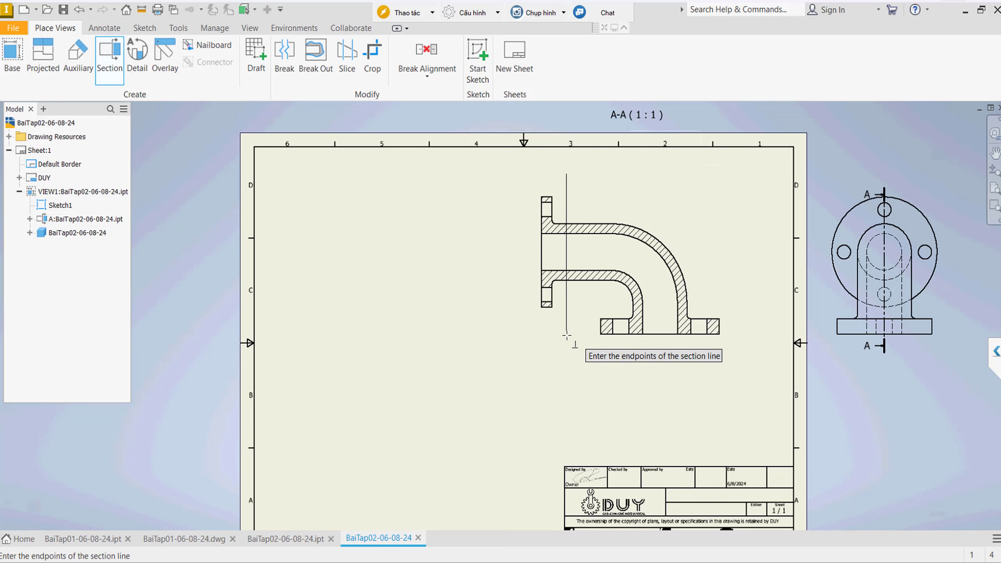
{"action": "left_click", "coordinate": [566, 334]}
{"action": "right_click", "coordinate": [434, 213]}
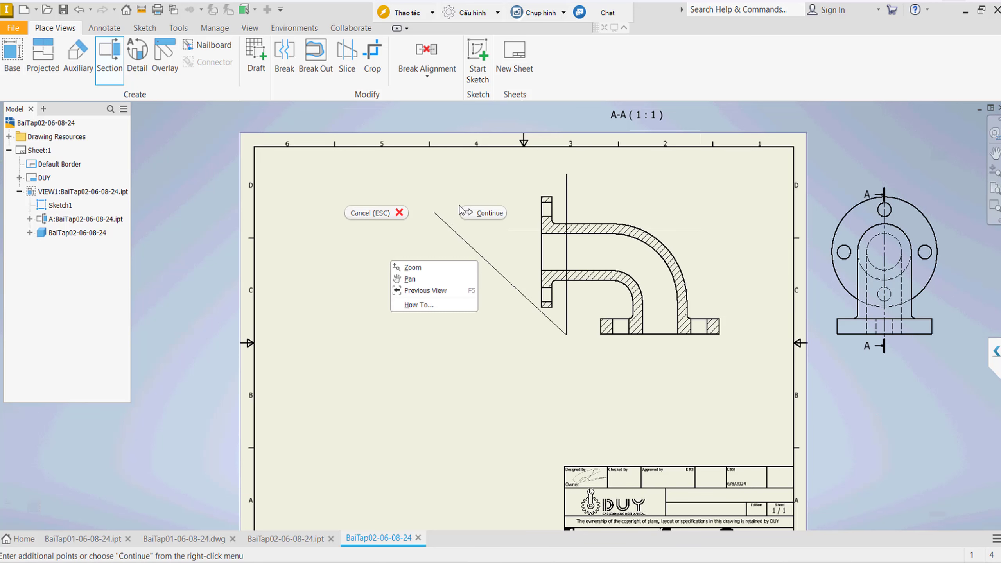
{"action": "left_click", "coordinate": [479, 213]}
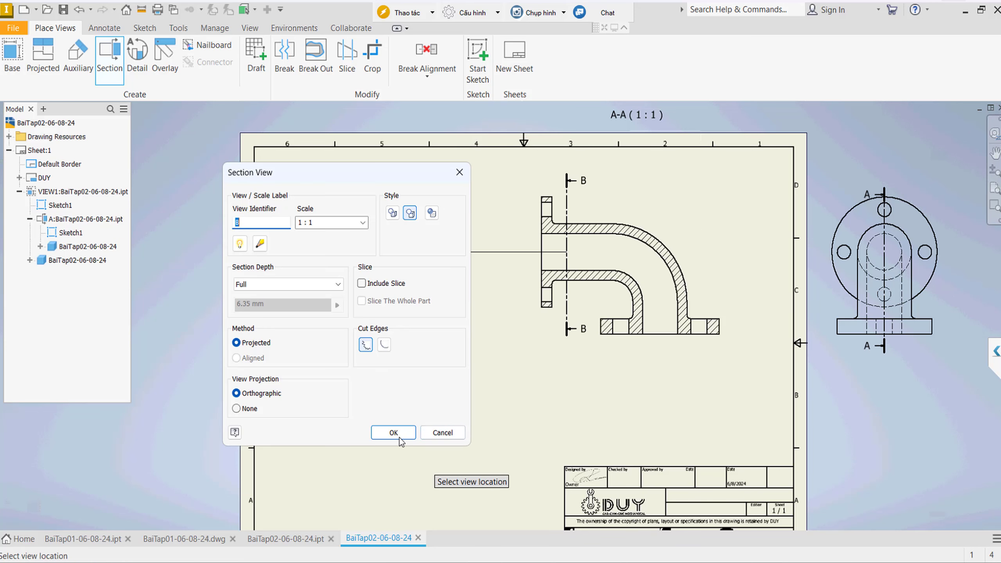
{"action": "left_click", "coordinate": [402, 434]}
{"action": "left_click", "coordinate": [470, 197]}
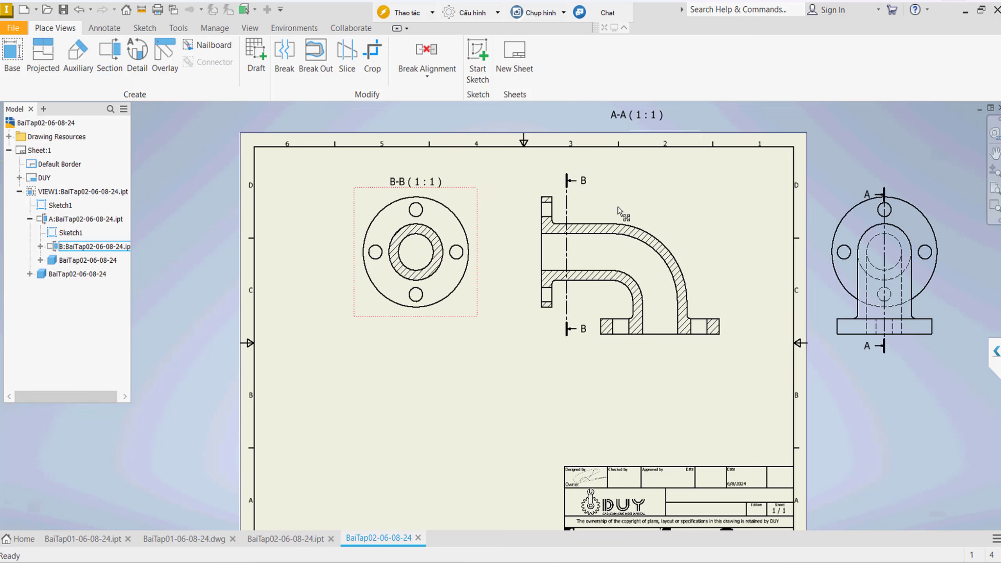
{"action": "left_click_drag", "start_coordinate": [399, 183], "coordinate": [404, 187]}
{"action": "key", "text": "Delete"}
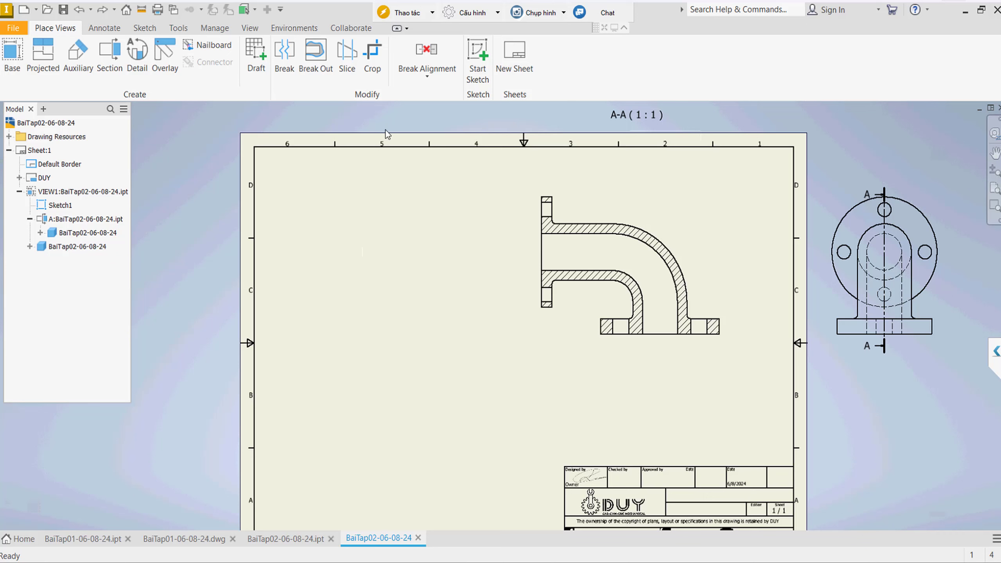
Cut section B-B vertically through the elbow's left flange and place it left of the sheet.
{"action": "left_click", "coordinate": [120, 48]}
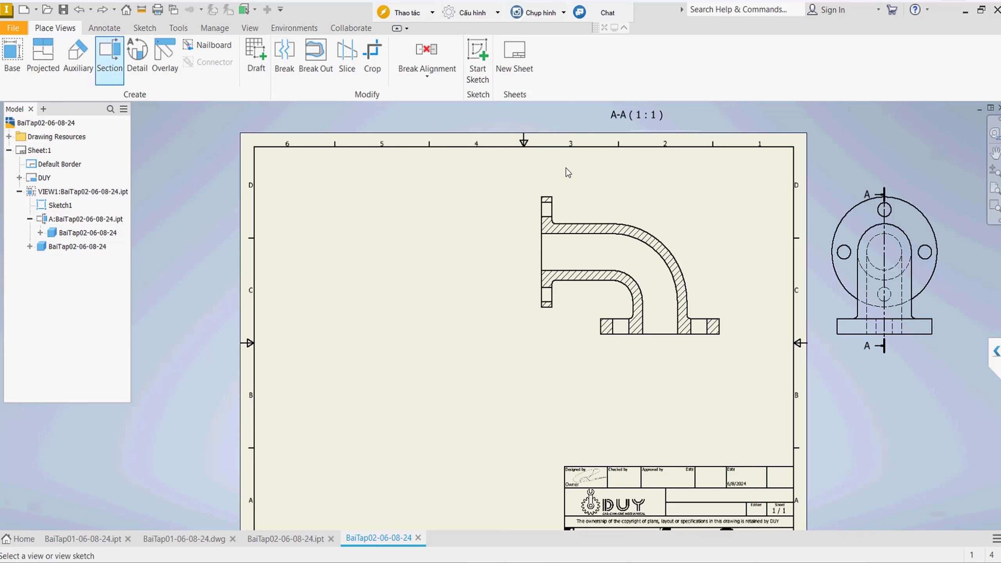
{"action": "left_click", "coordinate": [570, 195]}
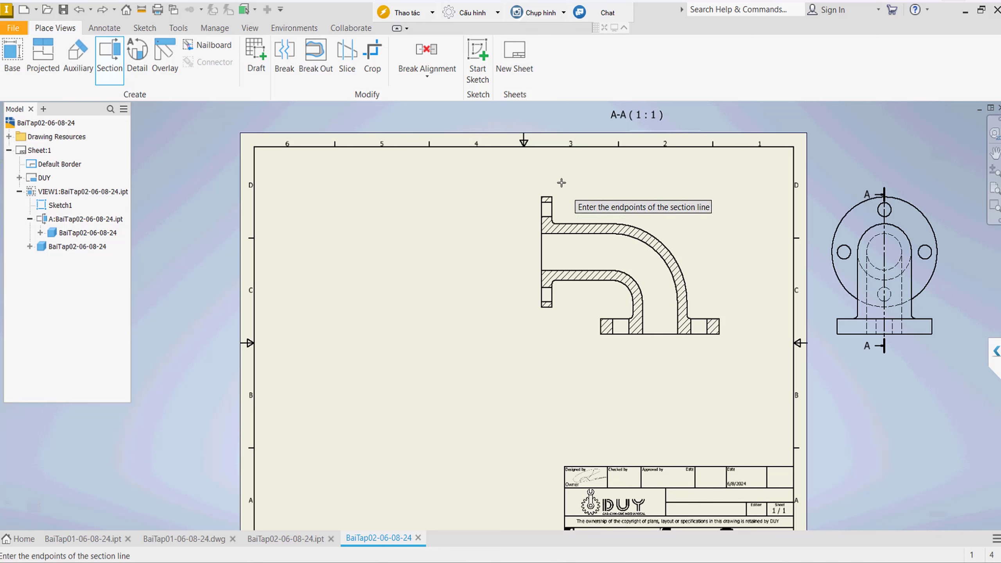
{"action": "left_click", "coordinate": [565, 181]}
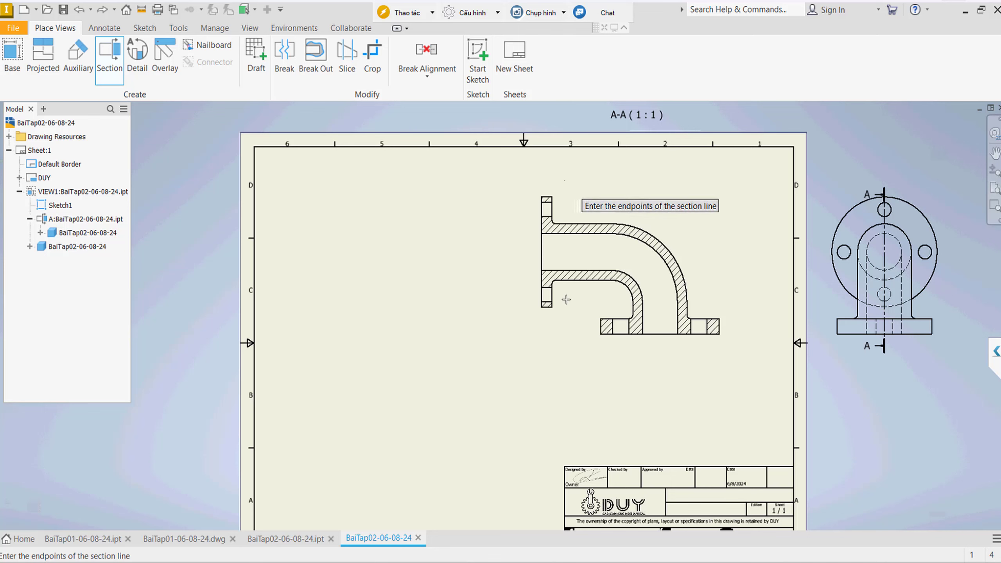
{"action": "left_click", "coordinate": [566, 322]}
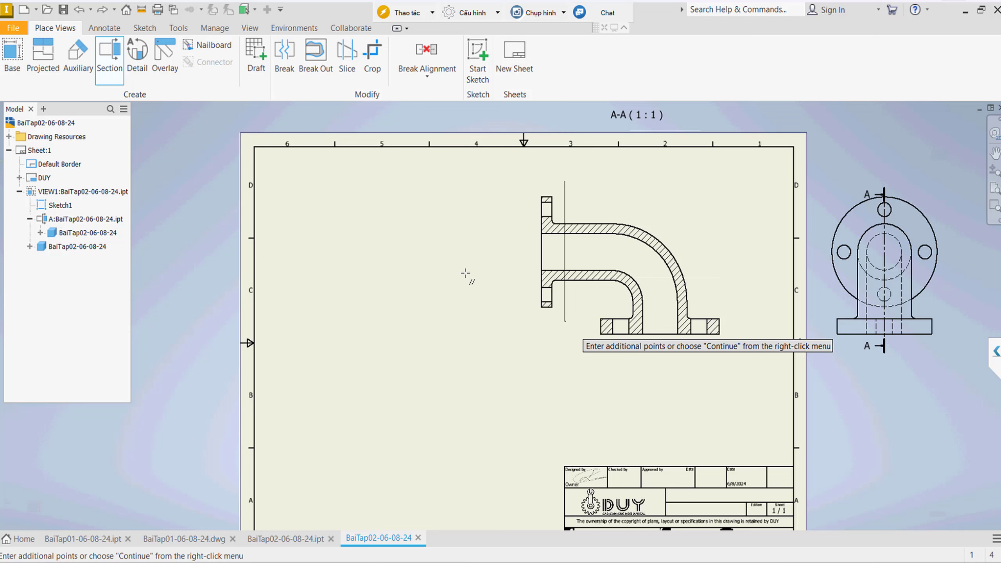
{"action": "right_click", "coordinate": [365, 221]}
{"action": "left_click", "coordinate": [415, 225]}
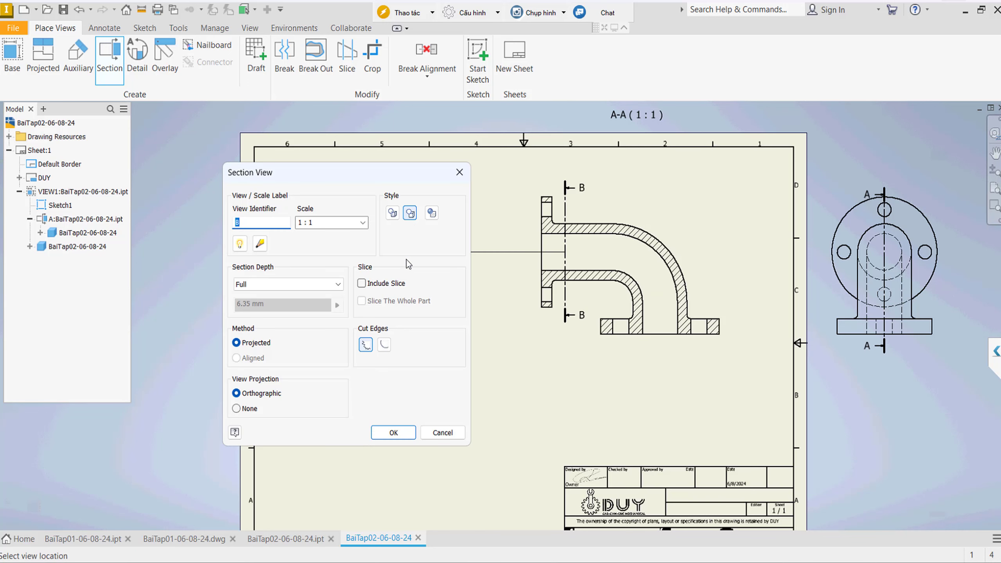
{"action": "left_click", "coordinate": [394, 433]}
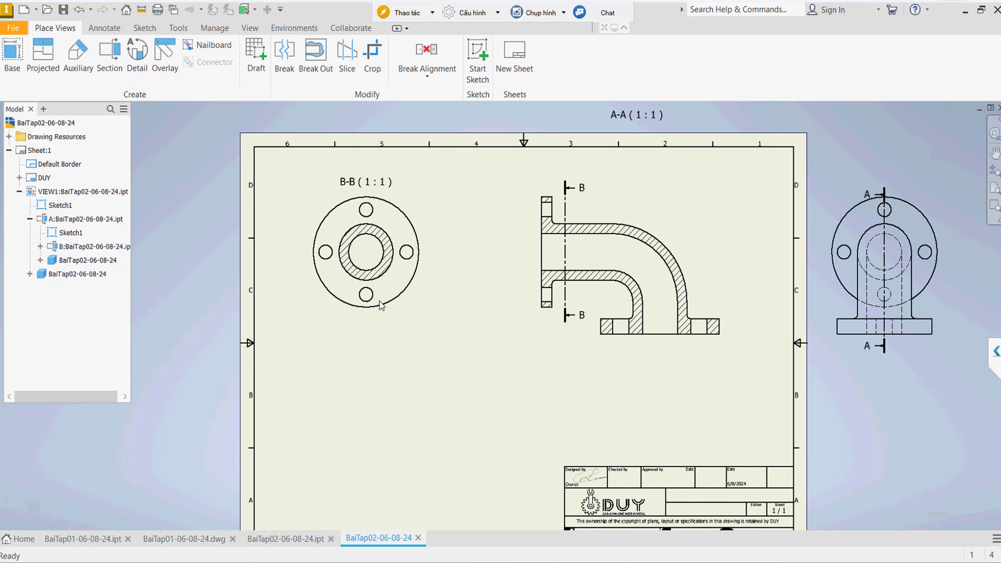
{"action": "left_click", "coordinate": [582, 190]}
{"action": "key", "text": "Escape"}
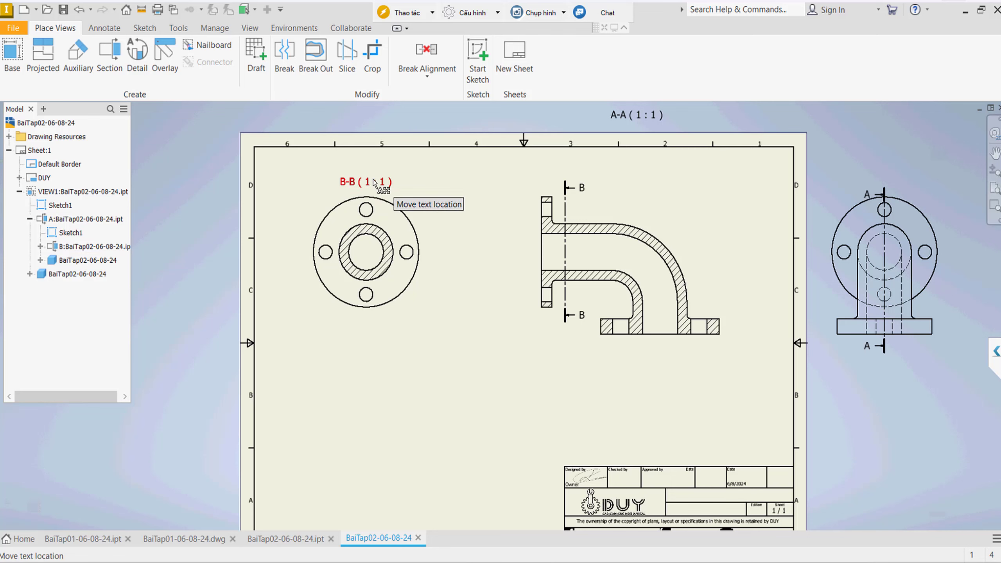
Move the B-B label above the border and show section line B as end marks only.
{"action": "left_click_drag", "start_coordinate": [373, 180], "coordinate": [365, 103]}
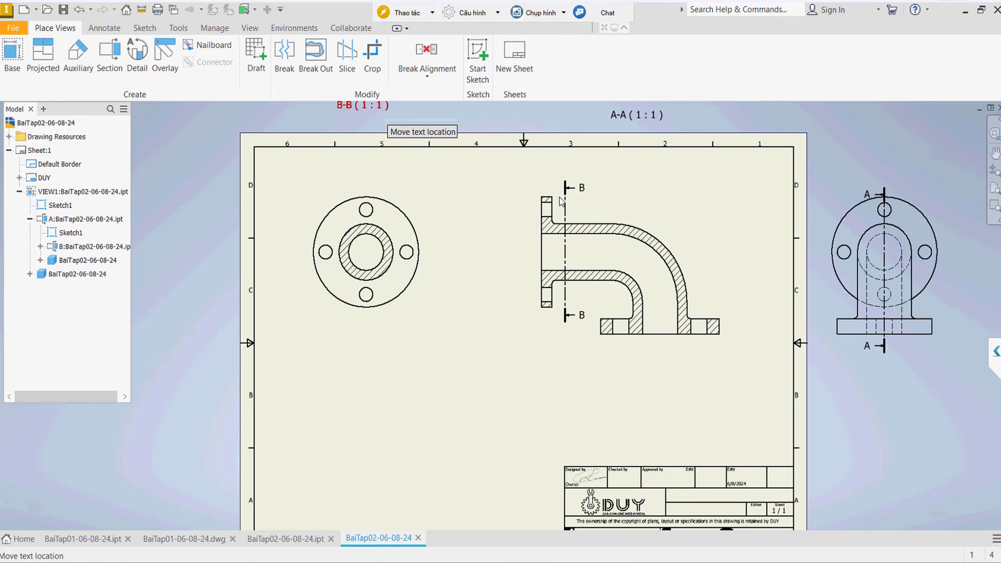
{"action": "left_click_drag", "start_coordinate": [565, 189], "coordinate": [567, 191]}
{"action": "right_click", "coordinate": [568, 191]}
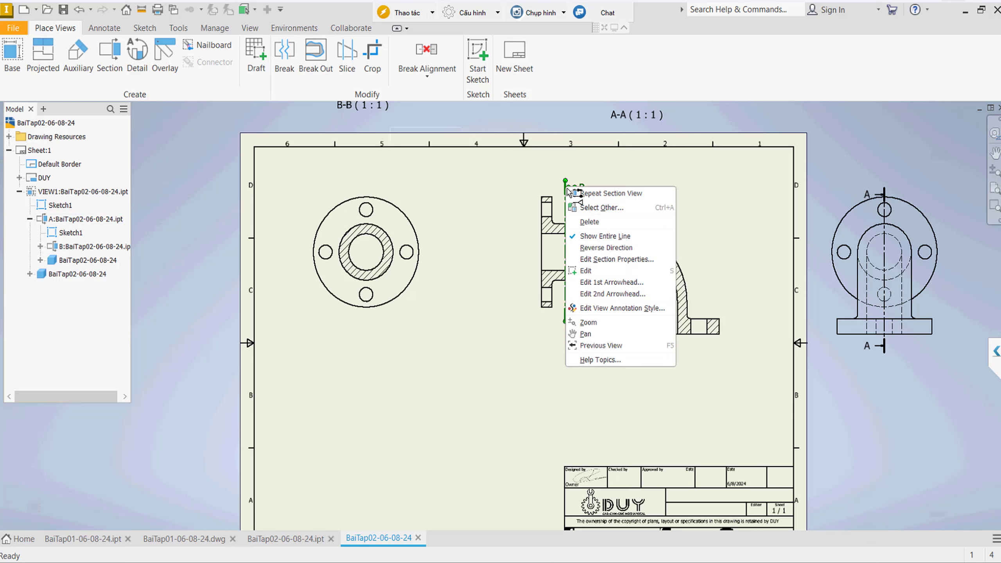
{"action": "left_click", "coordinate": [577, 236]}
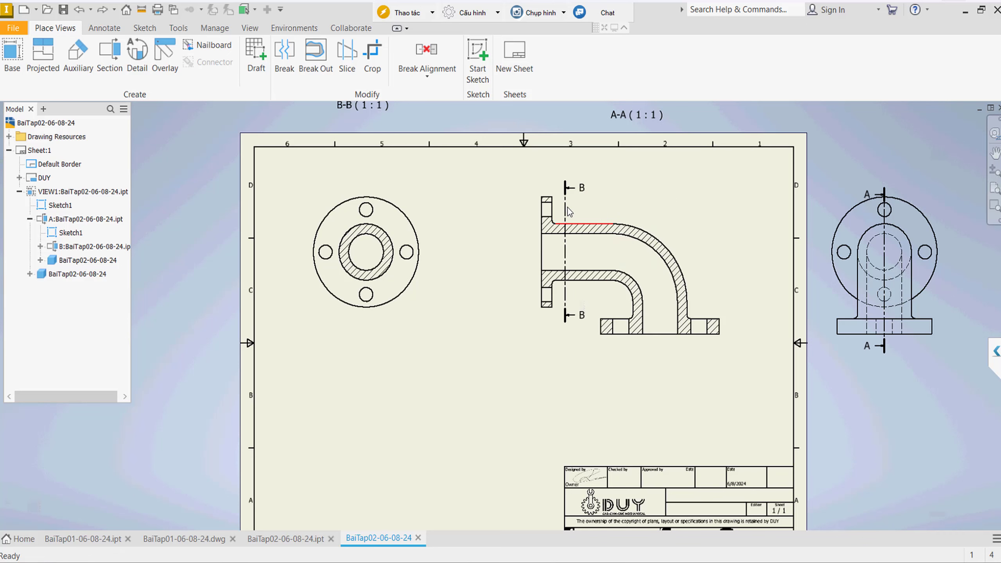
{"action": "right_click", "coordinate": [567, 212]}
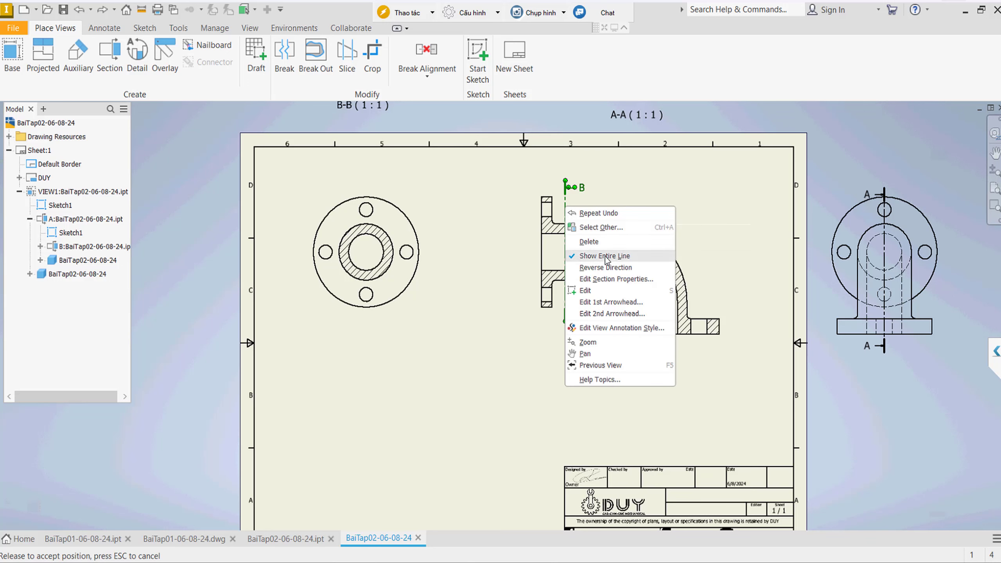
{"action": "left_click", "coordinate": [579, 256]}
{"action": "right_click", "coordinate": [565, 189]}
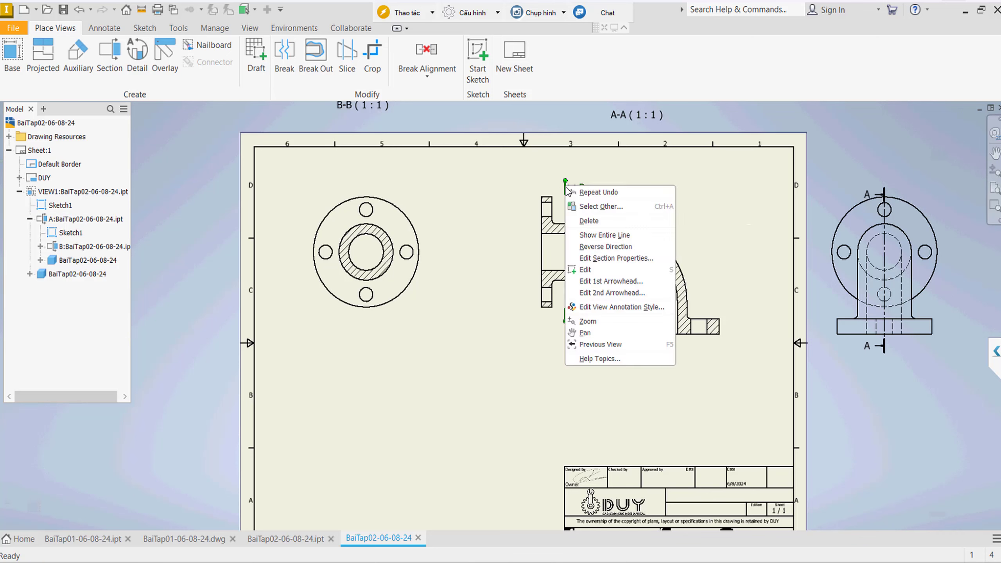
Extend section line B's top end mark above the sheet border and drag its lower end down.
{"action": "left_click", "coordinate": [583, 157]}
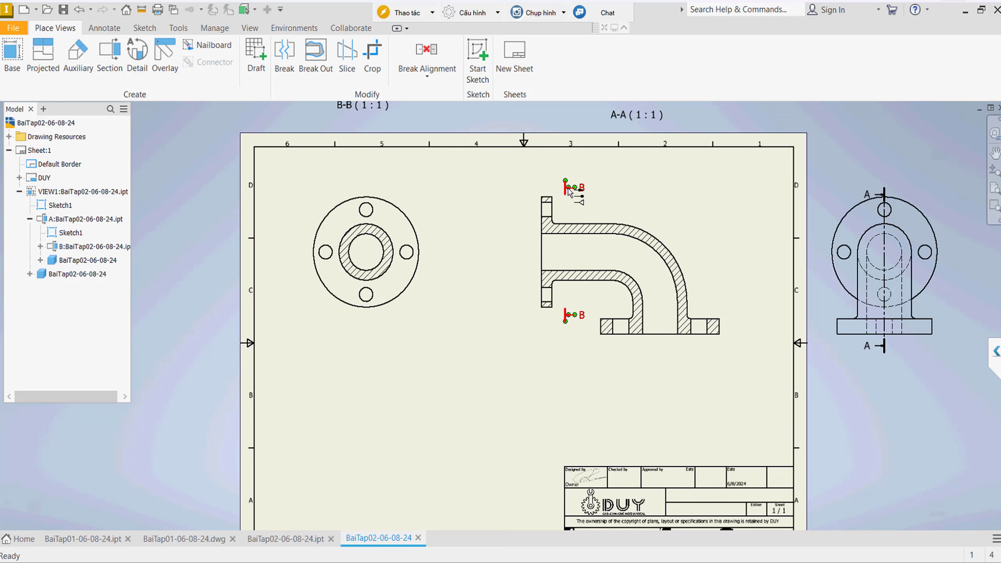
{"action": "left_click", "coordinate": [586, 178]}
{"action": "left_click_drag", "start_coordinate": [567, 187], "coordinate": [565, 127]}
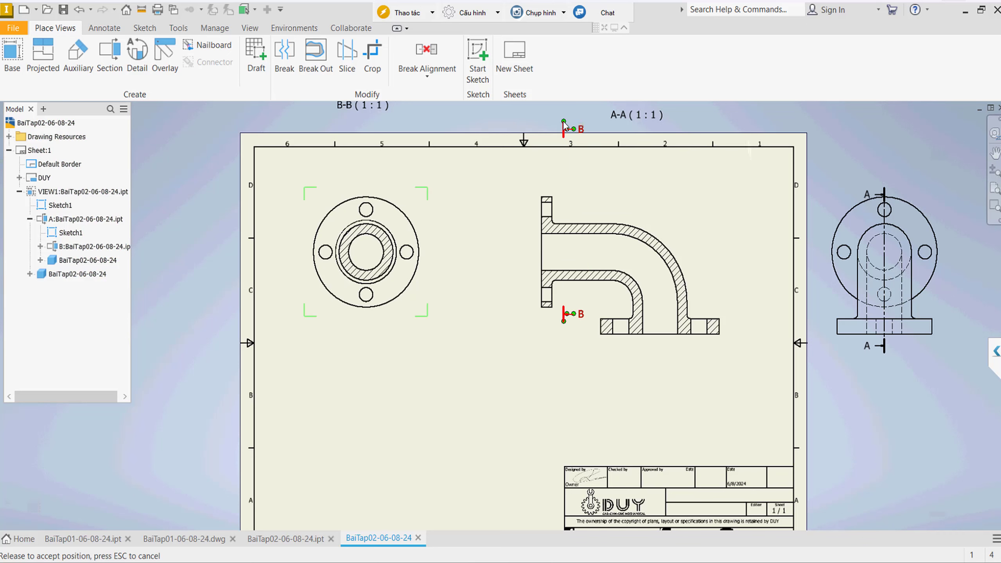
{"action": "left_click_drag", "start_coordinate": [564, 127], "coordinate": [564, 114]}
{"action": "middle_click_drag", "start_coordinate": [566, 386], "coordinate": [569, 290]}
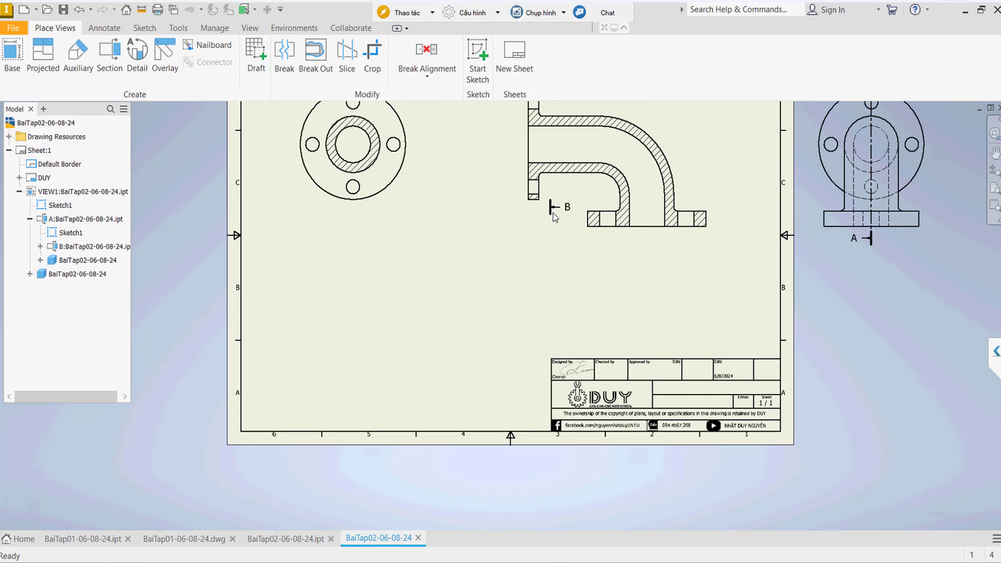
{"action": "left_click_drag", "start_coordinate": [552, 212], "coordinate": [548, 470]}
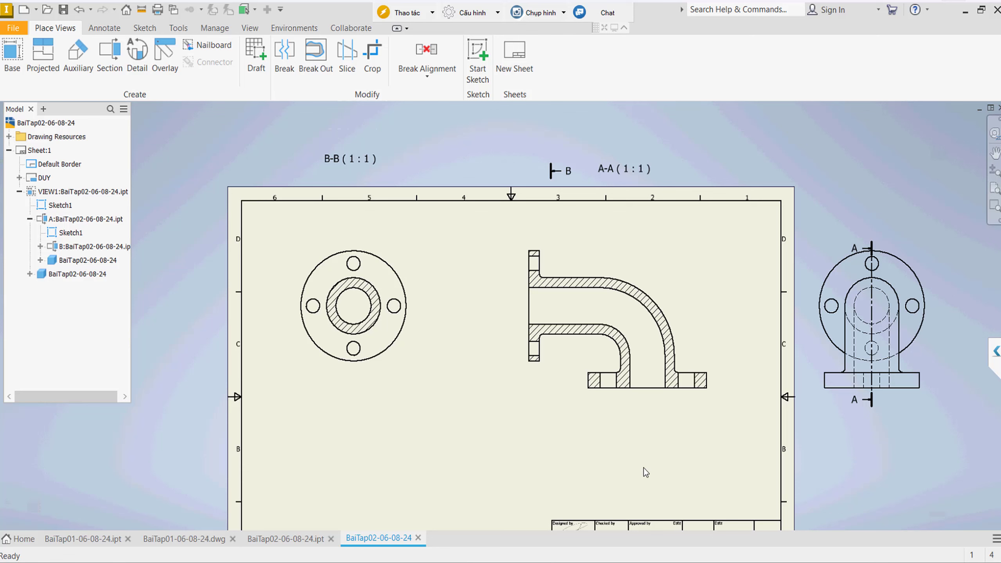
Cut section C-C horizontally through the elbow's base flange and place it below the front section.
{"action": "left_click", "coordinate": [110, 56]}
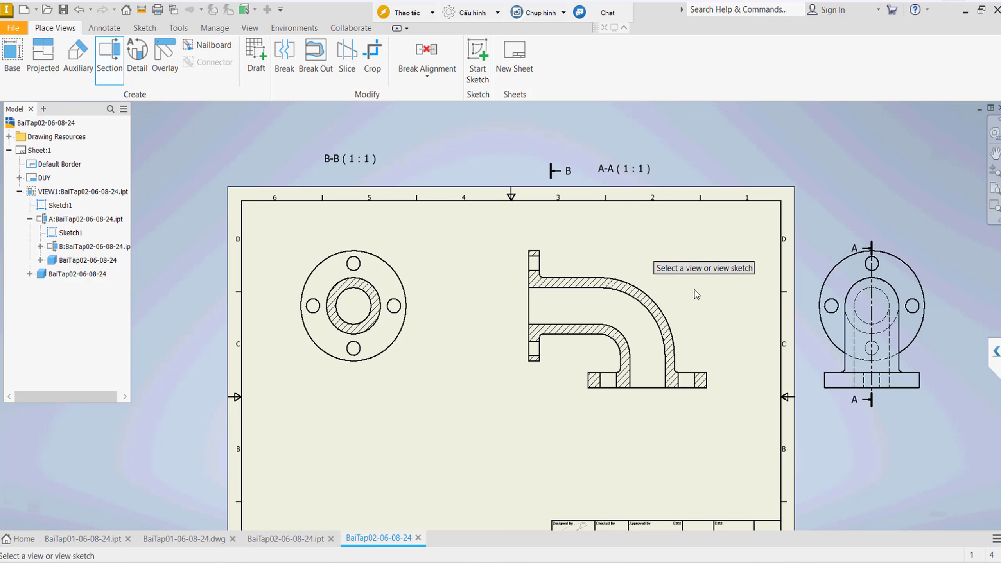
{"action": "left_click", "coordinate": [671, 252]}
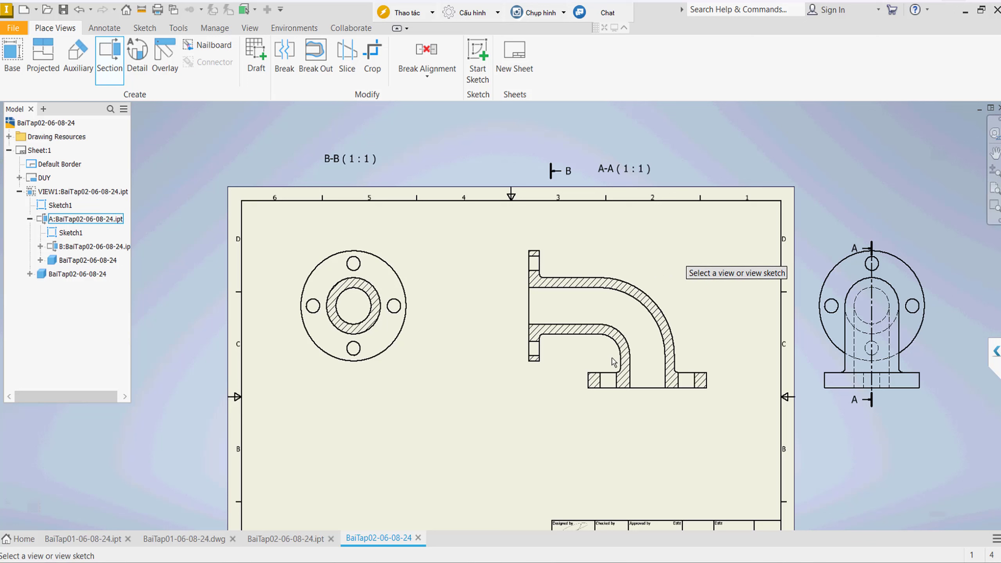
{"action": "left_click", "coordinate": [563, 366]}
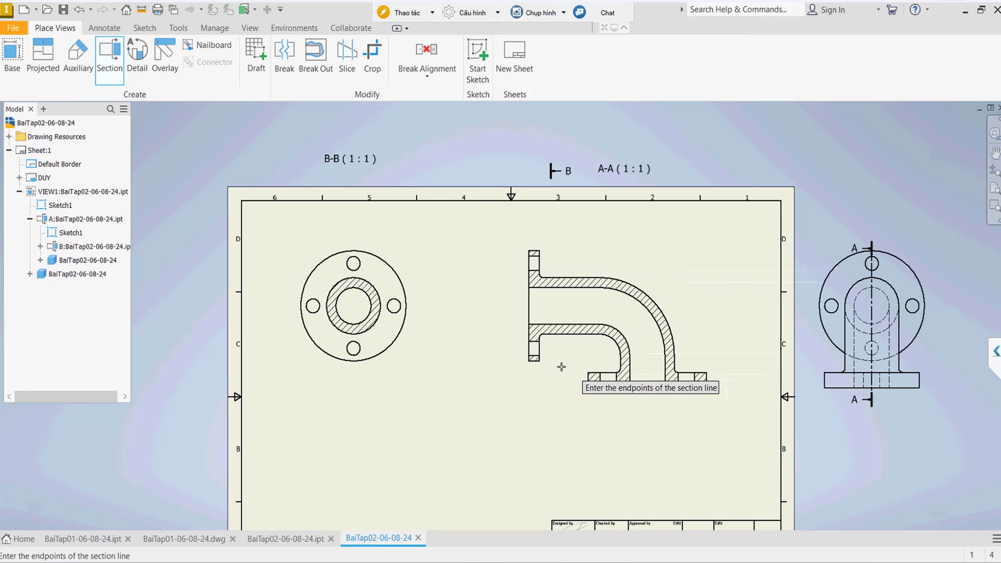
{"action": "left_click", "coordinate": [723, 367]}
{"action": "right_click", "coordinate": [700, 437]}
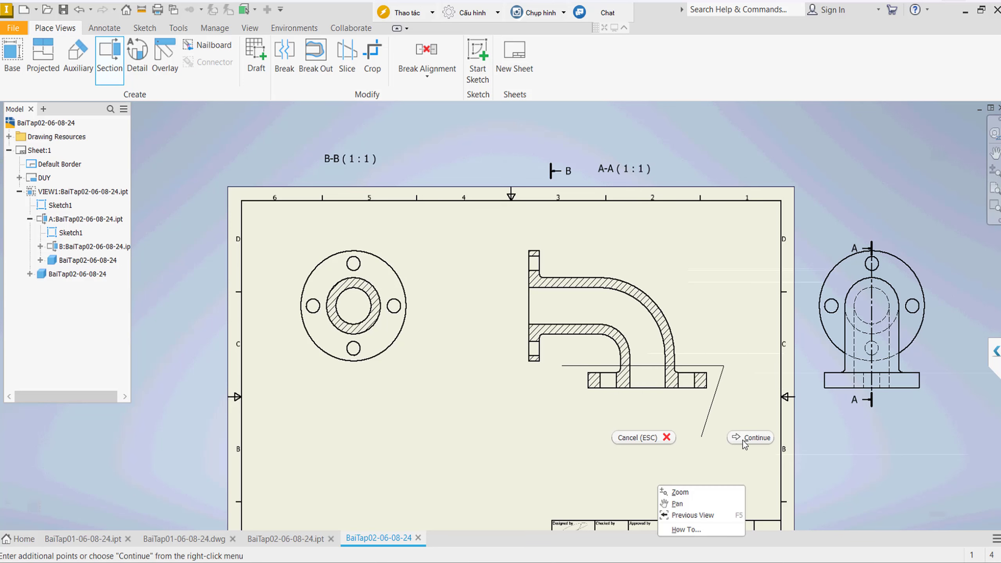
{"action": "left_click", "coordinate": [742, 440]}
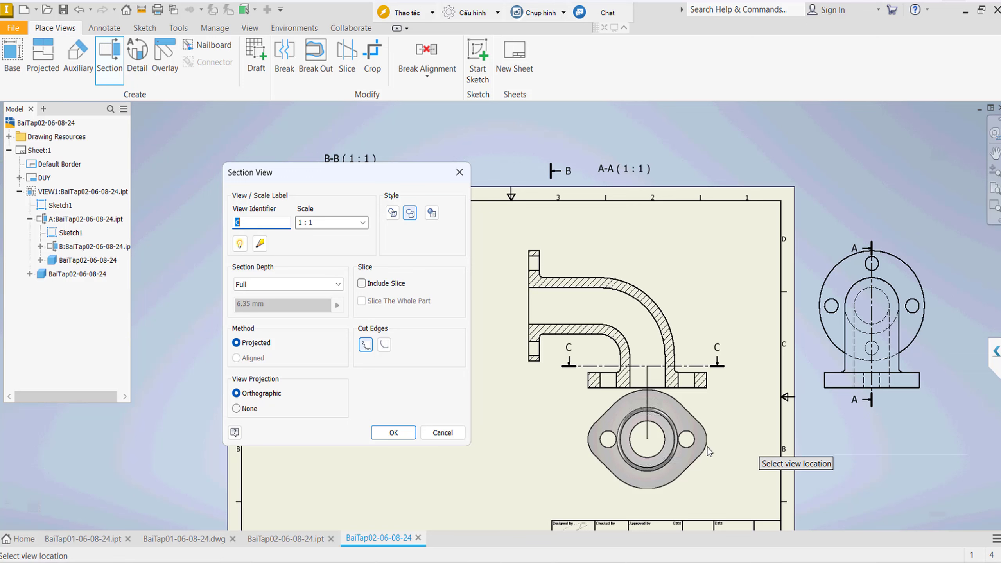
{"action": "left_click", "coordinate": [406, 436]}
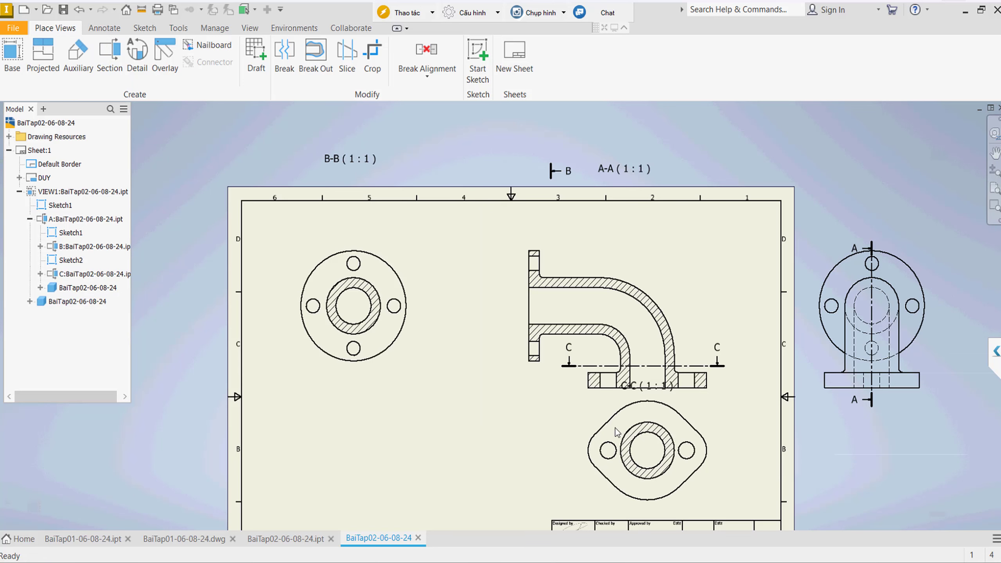
Nudge the right side view slightly upward.
{"action": "scroll", "coordinate": [713, 386], "scroll_direction": "up", "scroll_amount": 1}
{"action": "scroll", "coordinate": [715, 365], "scroll_direction": "down", "scroll_amount": 1}
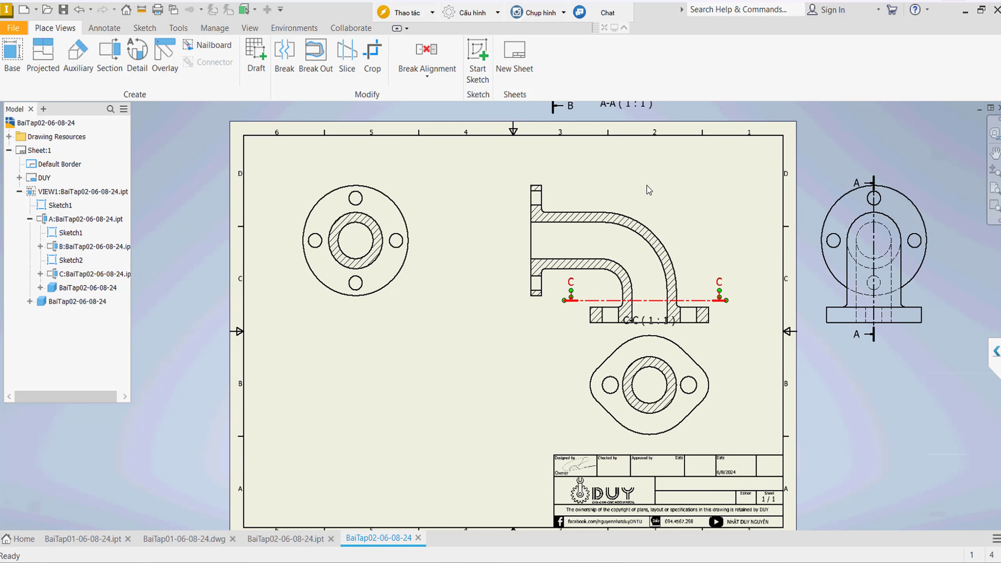
{"action": "left_click_drag", "start_coordinate": [918, 175], "coordinate": [920, 158]}
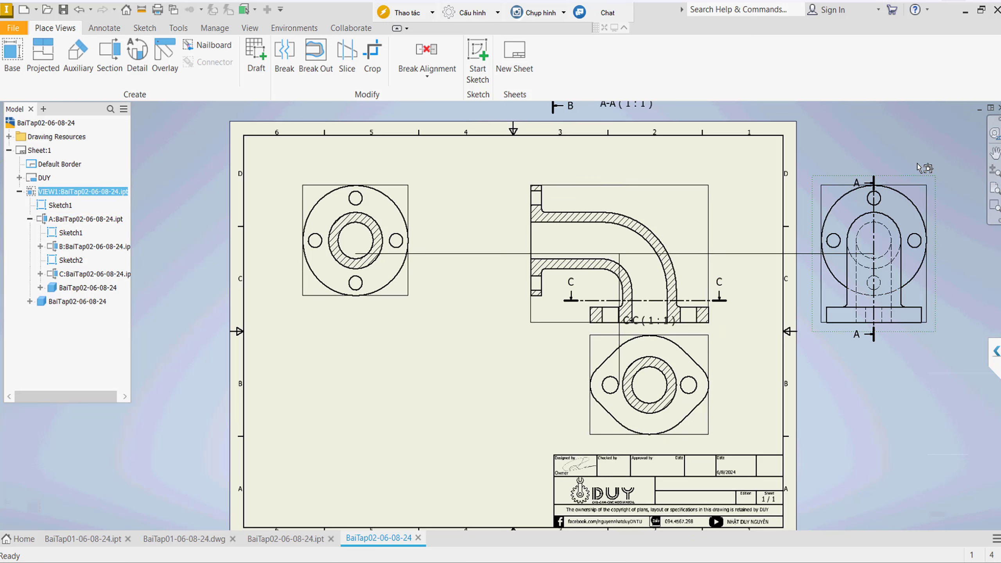
{"action": "left_click", "coordinate": [657, 330]}
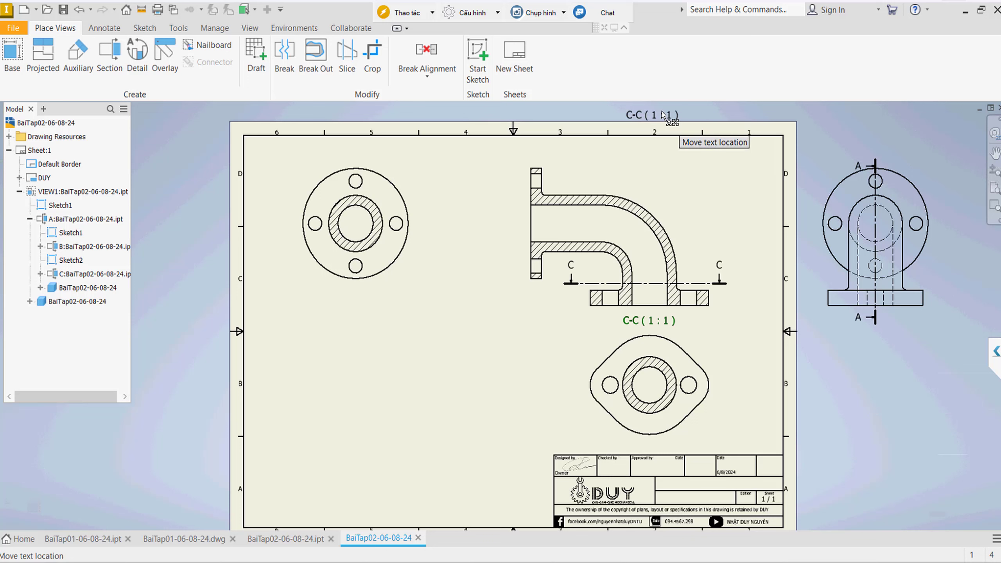
Move the C-C (1:1) label above the sheet and show section line C as end marks only.
{"action": "left_click_drag", "start_coordinate": [662, 119], "coordinate": [661, 108]}
{"action": "left_click", "coordinate": [567, 281]}
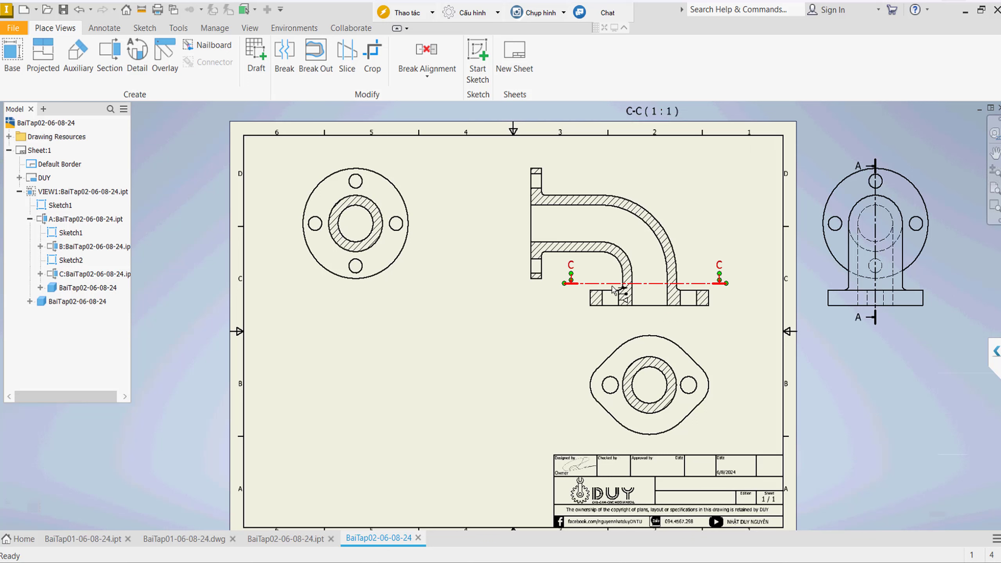
{"action": "right_click", "coordinate": [613, 289]}
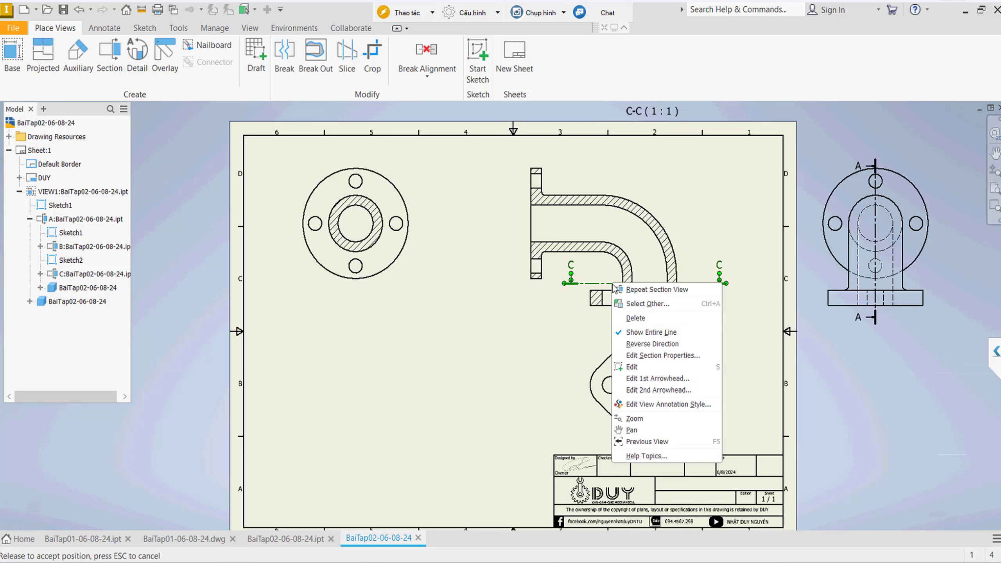
{"action": "left_click", "coordinate": [618, 335]}
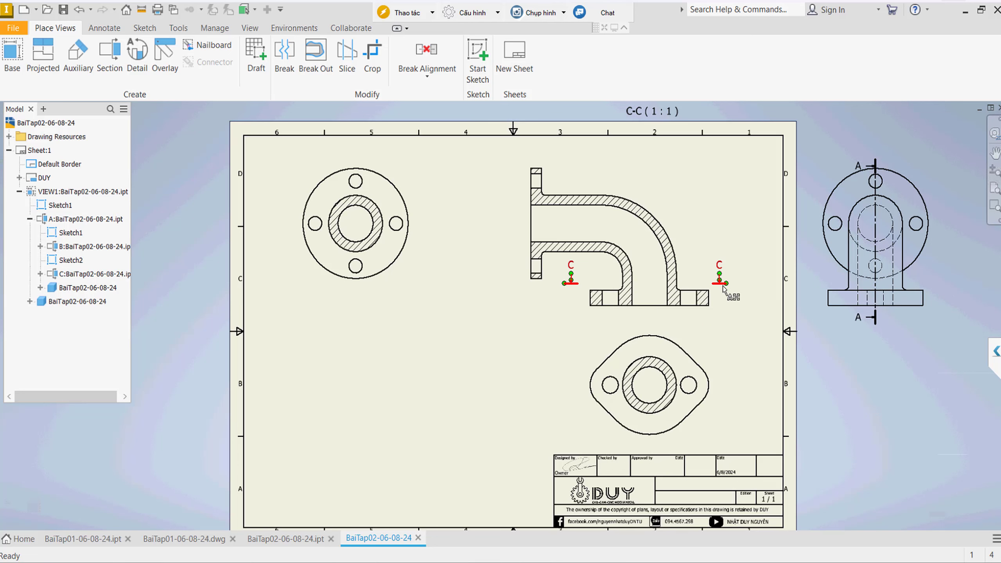
Drag the C markers out beside the side view and to the sheet's left margin.
{"action": "left_click_drag", "start_coordinate": [732, 289], "coordinate": [936, 289]}
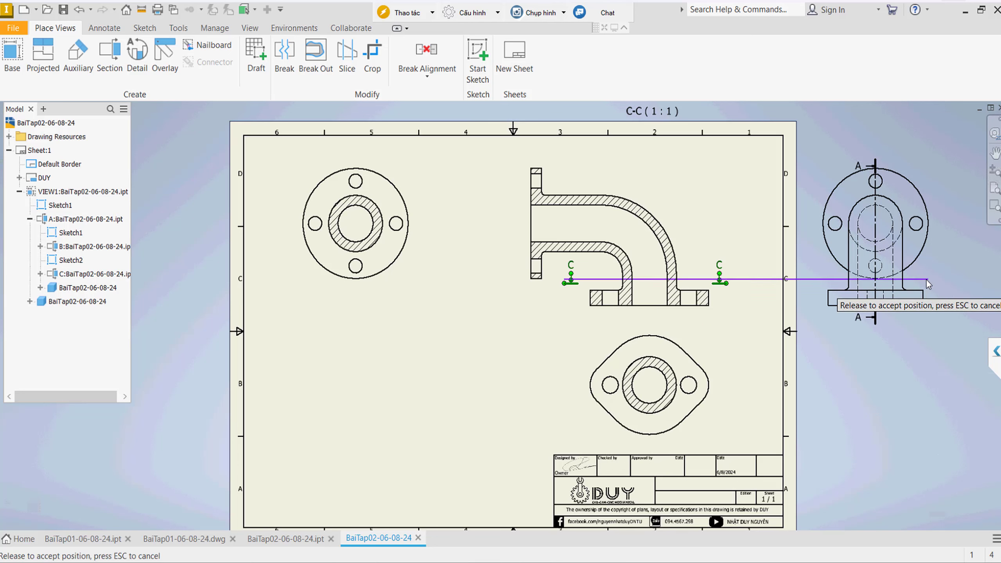
{"action": "left_click_drag", "start_coordinate": [937, 289], "coordinate": [938, 291]}
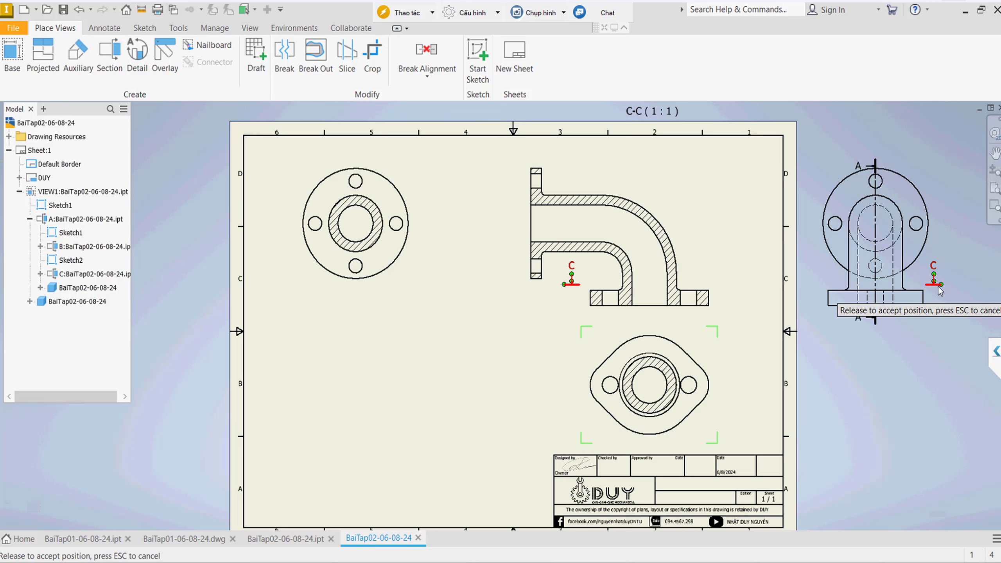
{"action": "left_click", "coordinate": [571, 286]}
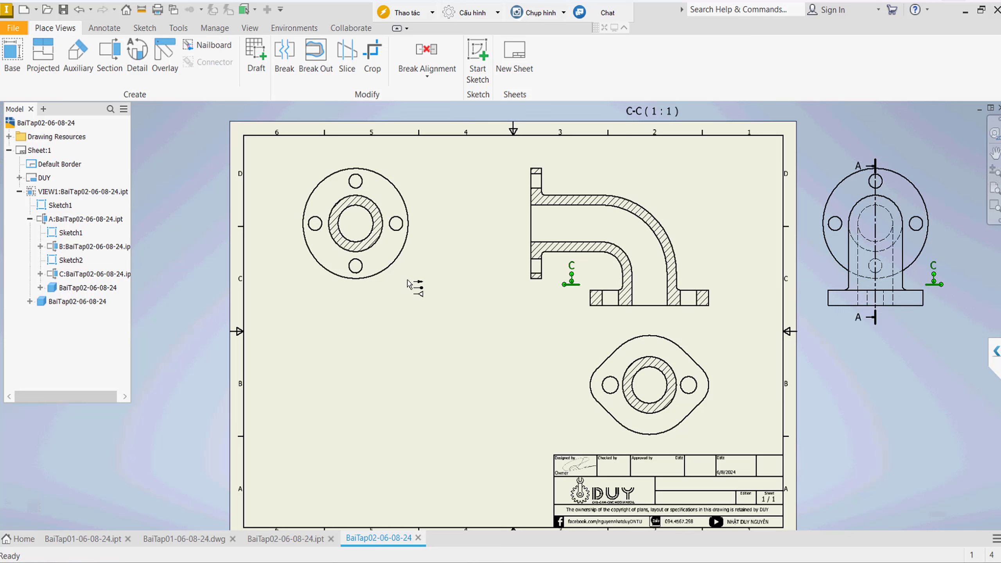
{"action": "mouse_move", "coordinate": [408, 284]}
{"action": "left_mouse_down"}
{"action": "mouse_move", "coordinate": [567, 287]}
{"action": "mouse_move", "coordinate": [215, 283]}
{"action": "mouse_move", "coordinate": [226, 281]}
{"action": "left_mouse_up"}
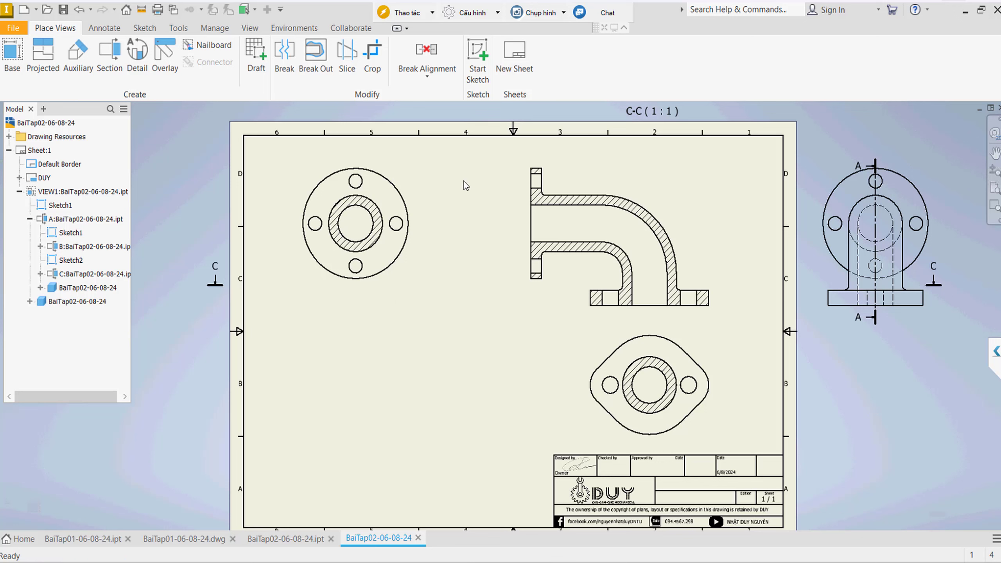
Project an isometric view from the round flange view at the lower left of the sheet.
{"action": "left_click", "coordinate": [53, 69]}
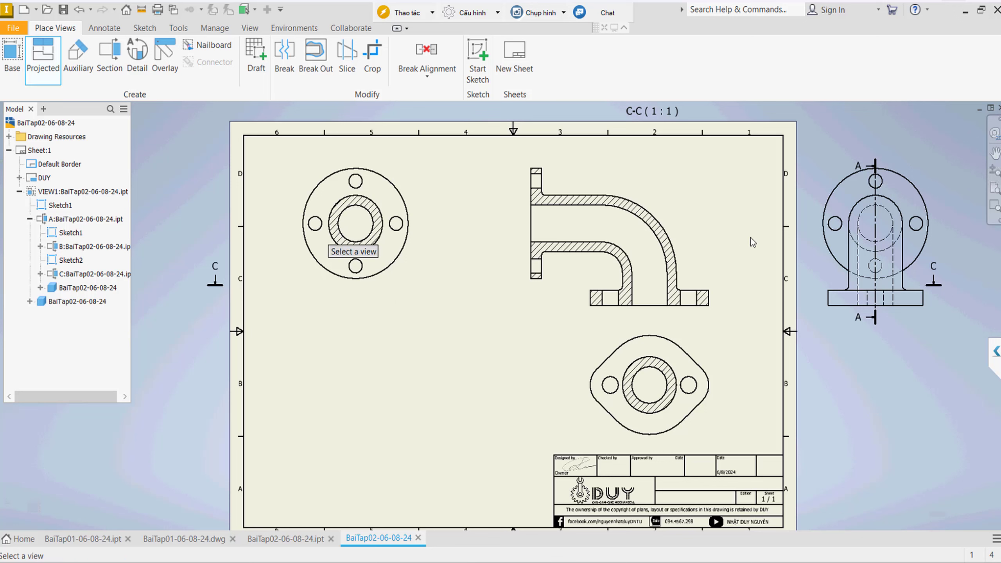
{"action": "left_click", "coordinate": [832, 248]}
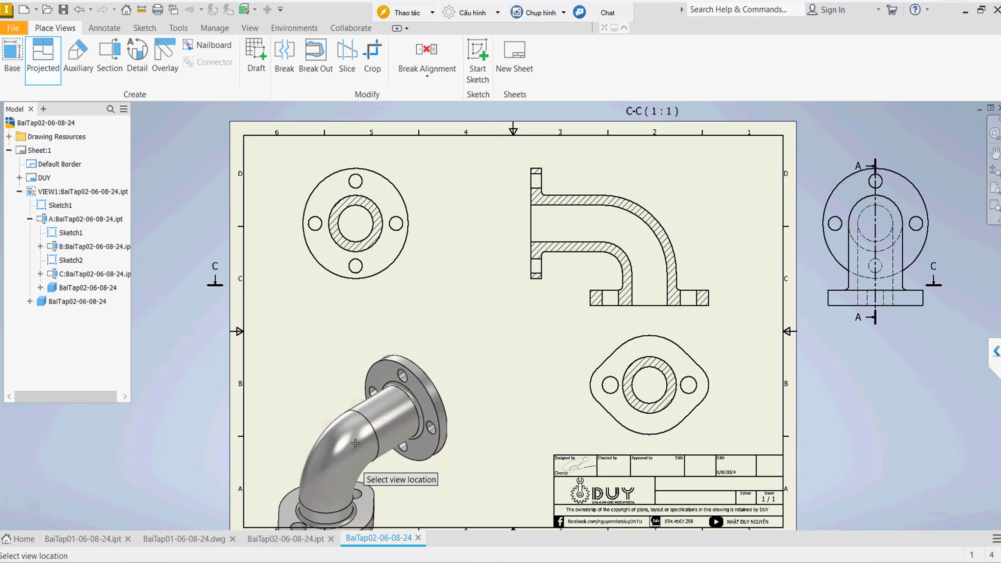
{"action": "left_click", "coordinate": [371, 401]}
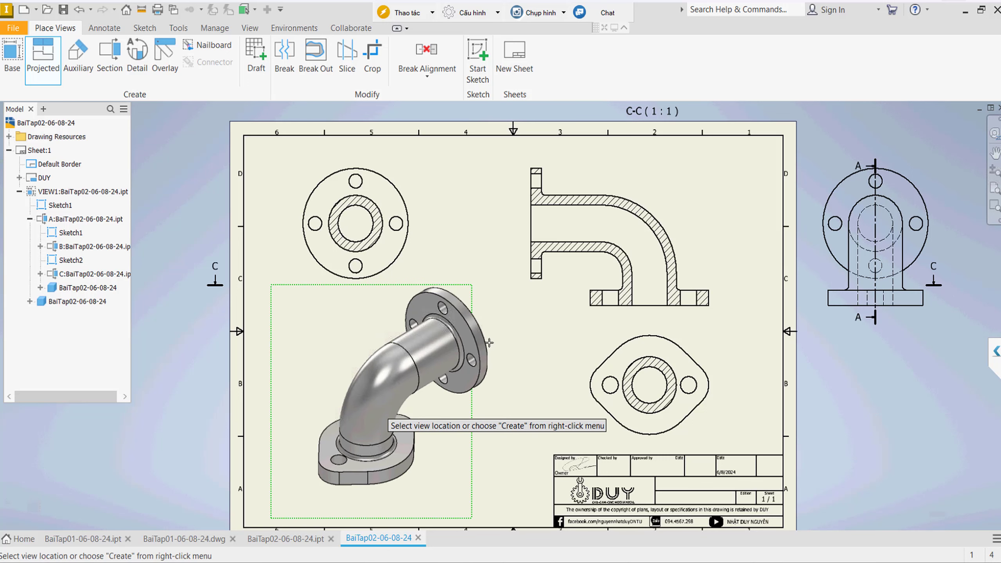
{"action": "right_click", "coordinate": [488, 343]}
{"action": "left_click", "coordinate": [545, 341]}
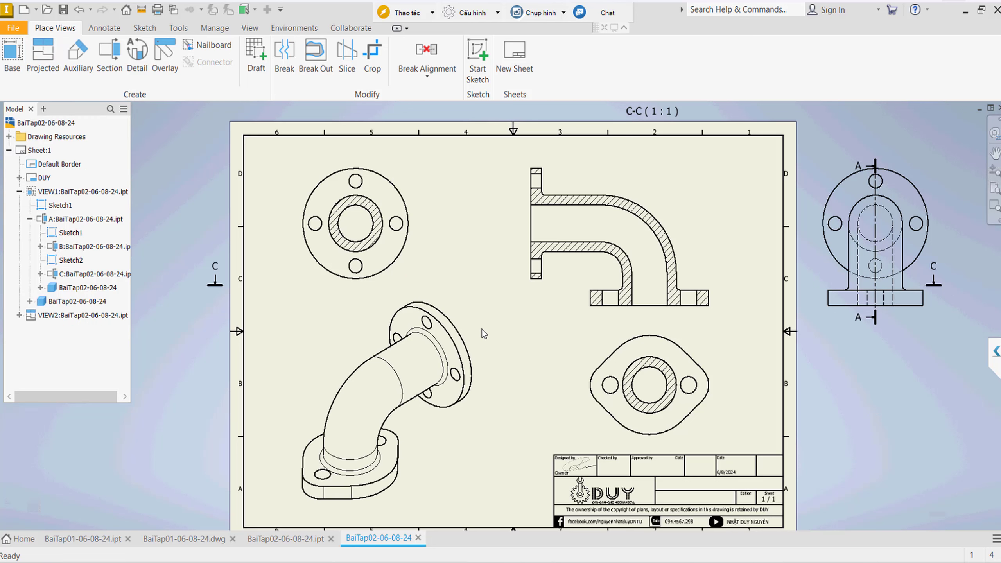
Set the isometric view to the ViewCube home orientation and move it lower.
{"action": "double_click", "coordinate": [465, 313]}
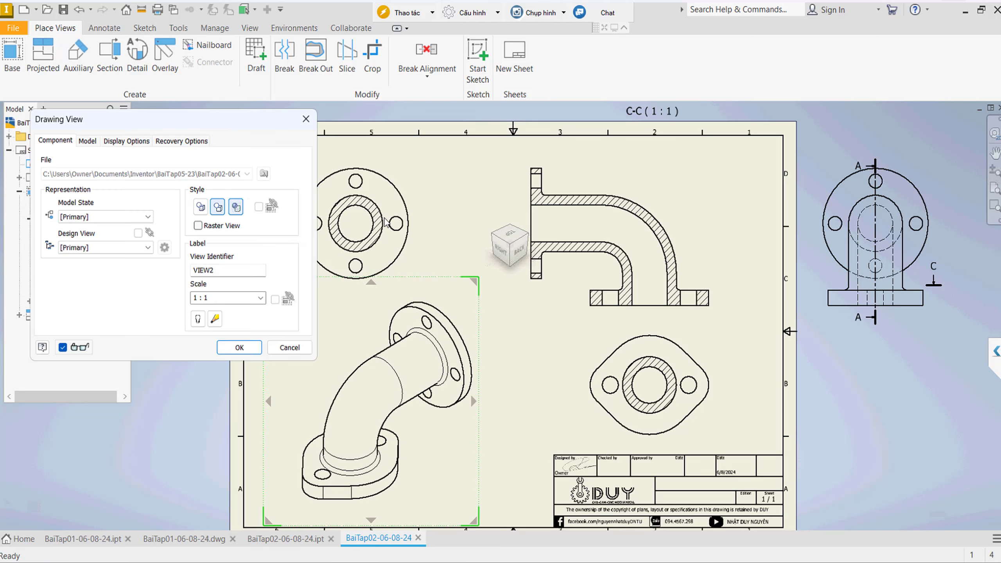
{"action": "mouse_move", "coordinate": [509, 246]}
{"action": "left_click", "coordinate": [492, 220]}
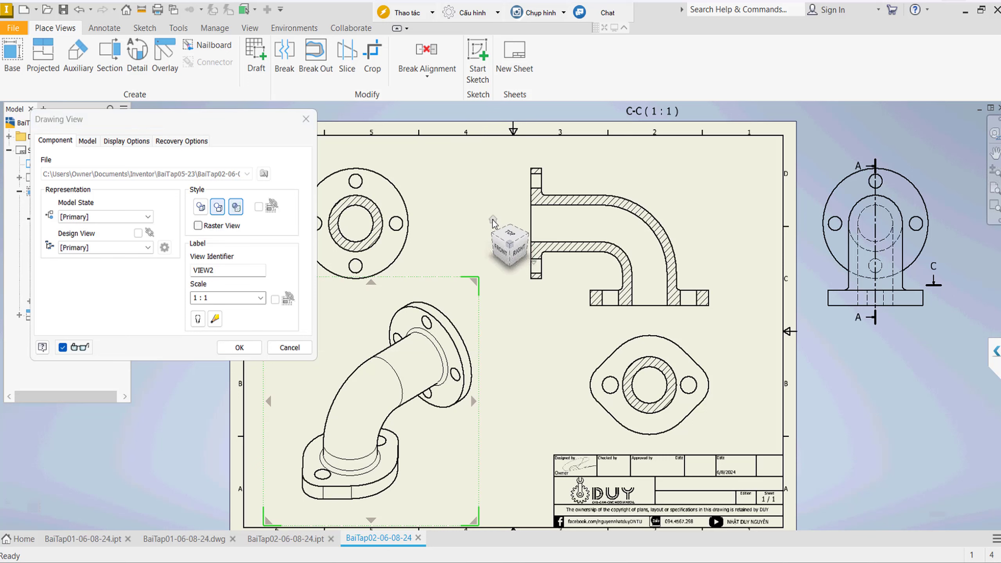
{"action": "left_click", "coordinate": [239, 347]}
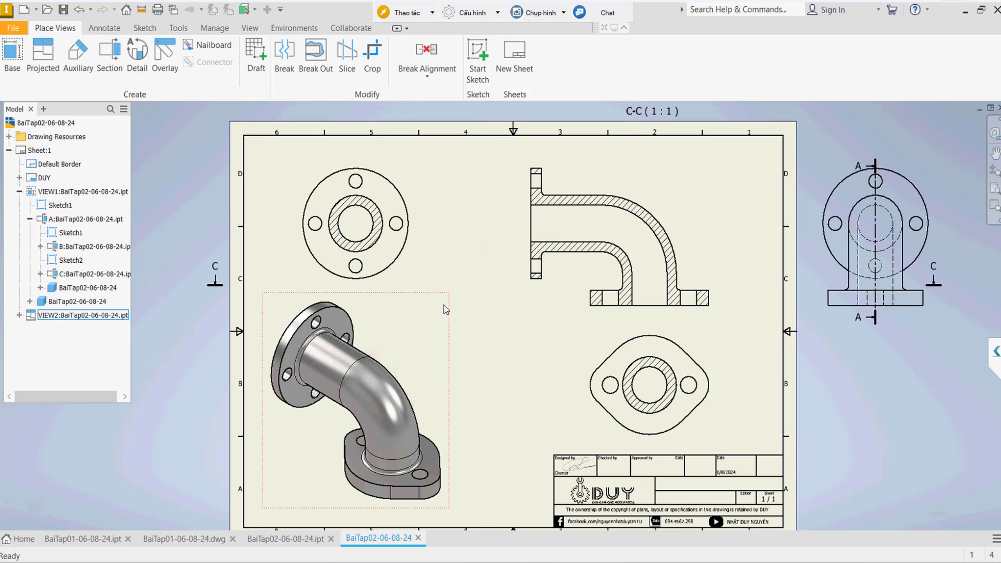
{"action": "left_click_drag", "start_coordinate": [444, 305], "coordinate": [475, 321]}
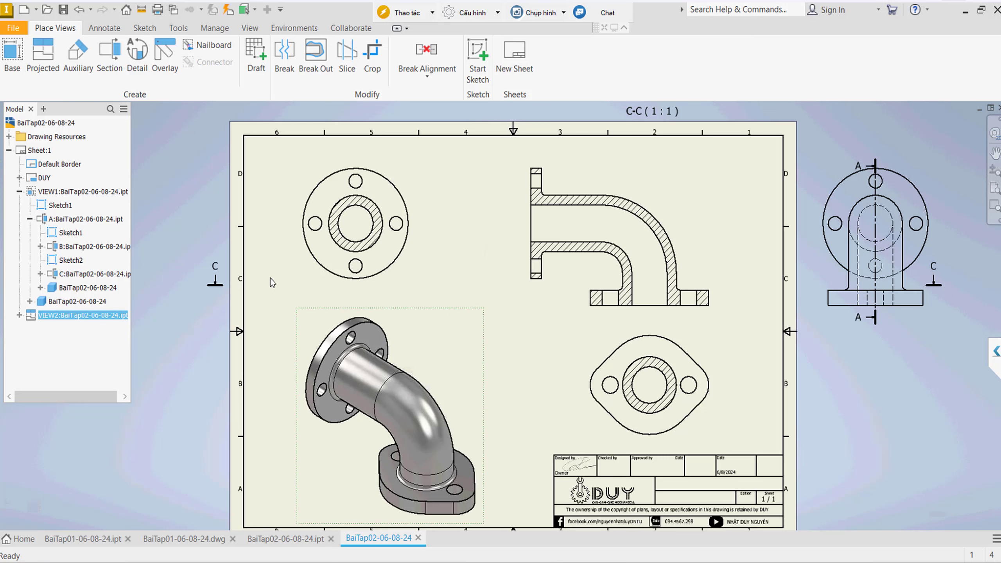
{"action": "key", "text": "Escape"}
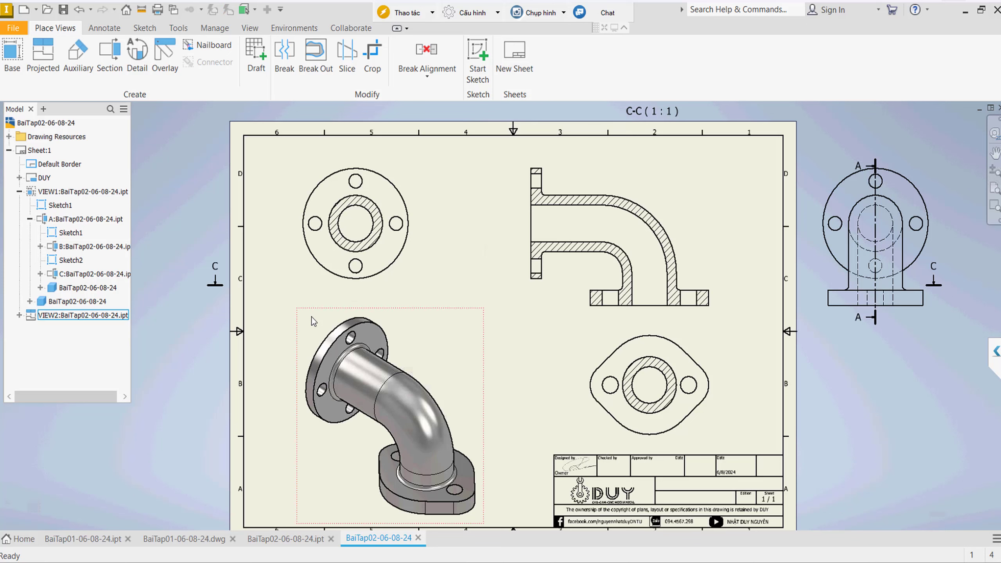
Add automated centerlines to the round flange view with extra feature types enabled.
{"action": "right_click", "coordinate": [414, 177]}
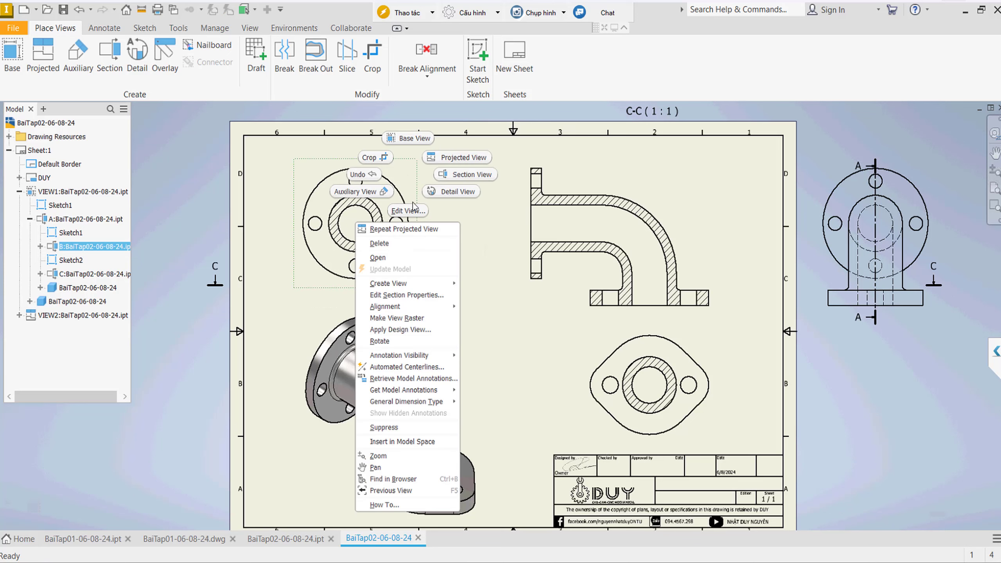
{"action": "left_click", "coordinate": [405, 366]}
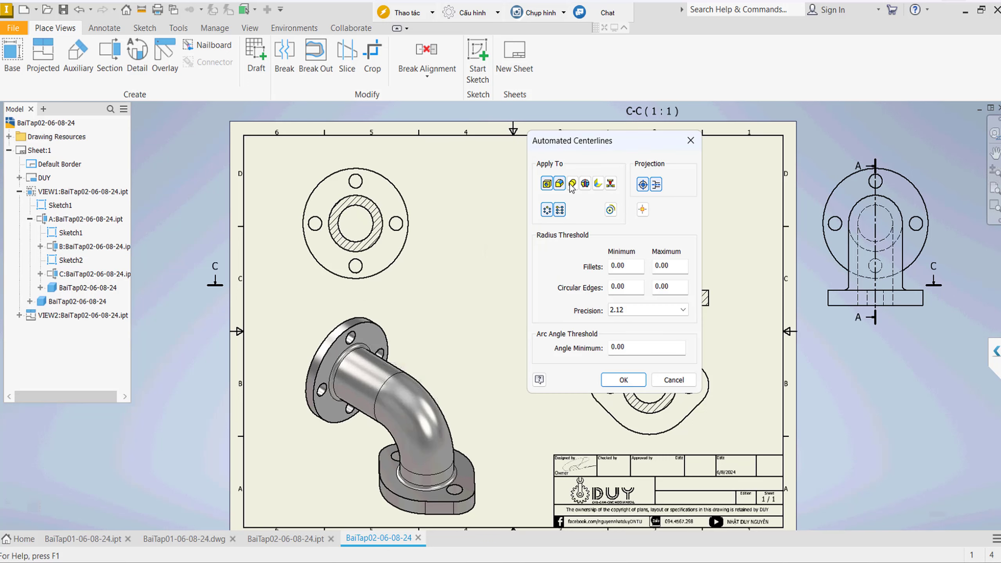
{"action": "left_click", "coordinate": [585, 184]}
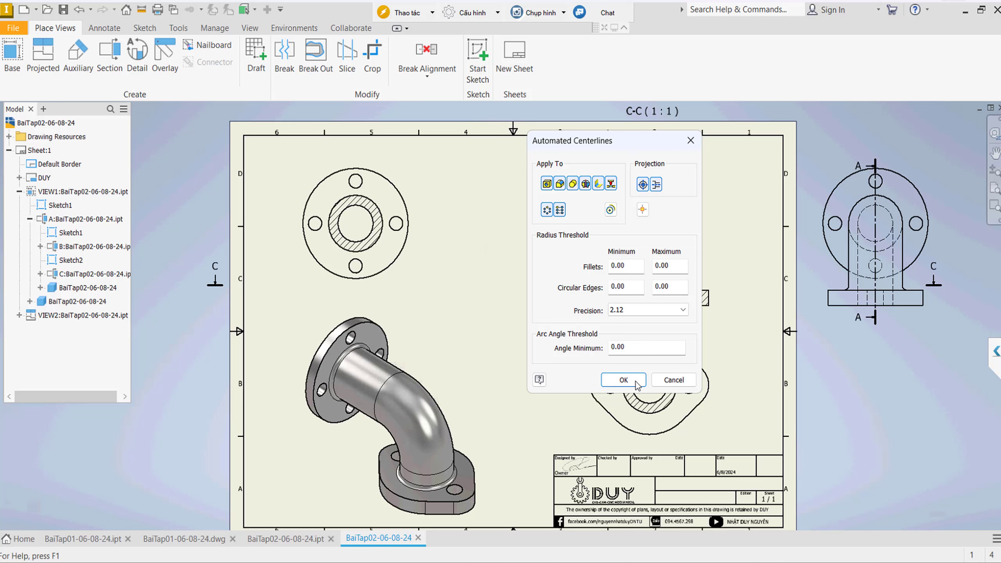
{"action": "left_click", "coordinate": [623, 380]}
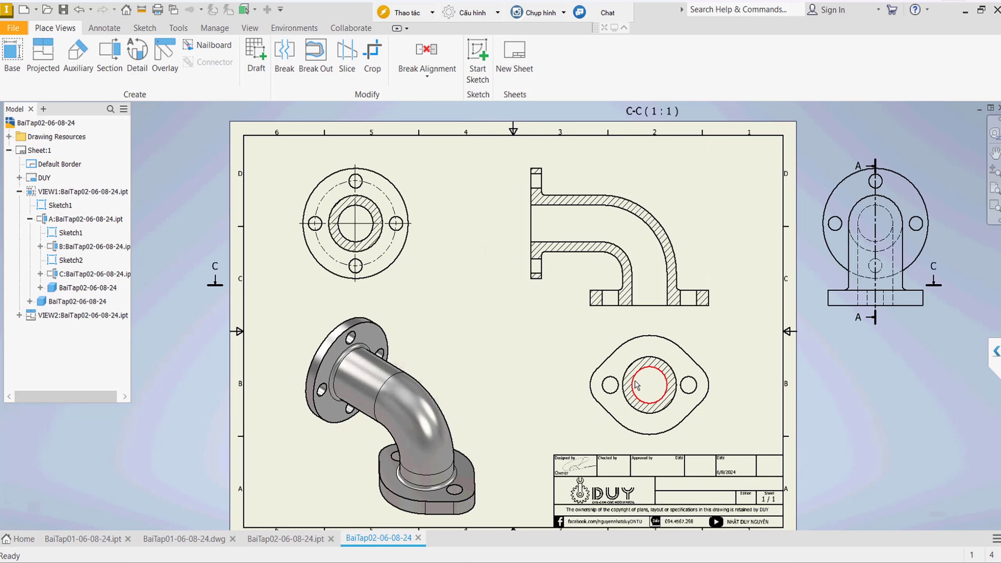
Add automated centerlines, including hole patterns, to the C-C section view.
{"action": "right_click", "coordinate": [706, 355]}
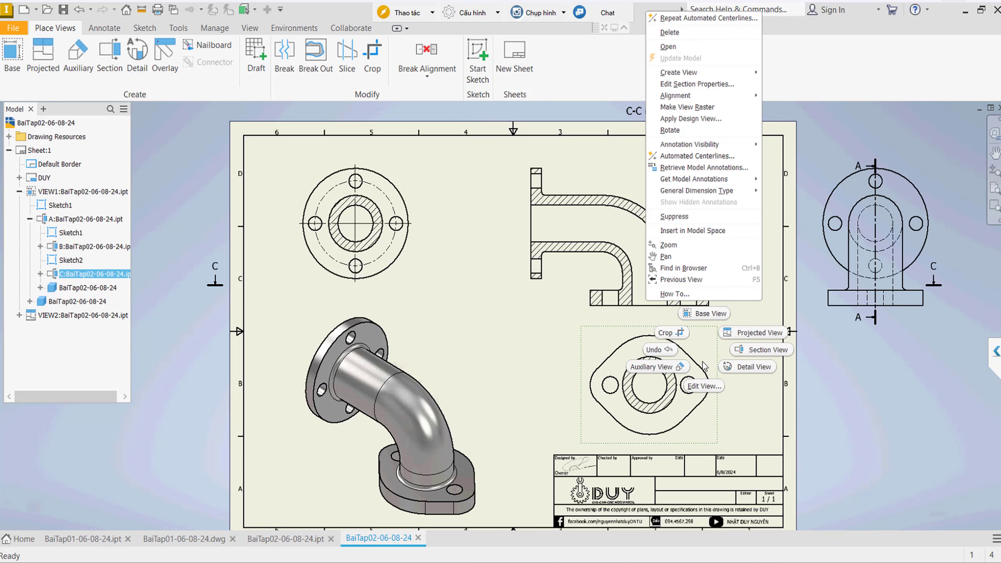
{"action": "left_click", "coordinate": [700, 156]}
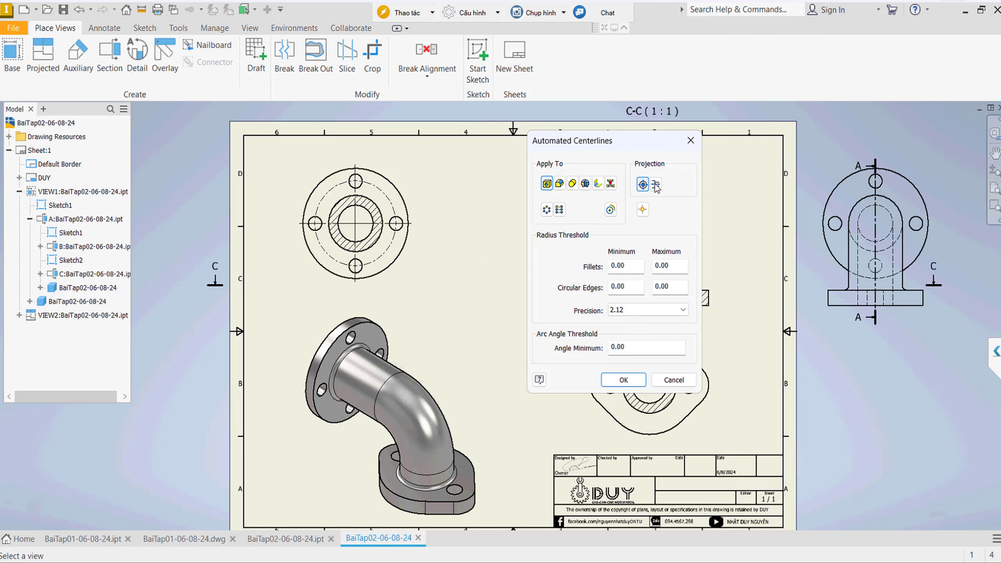
{"action": "left_click", "coordinate": [558, 210]}
{"action": "left_click", "coordinate": [560, 184]}
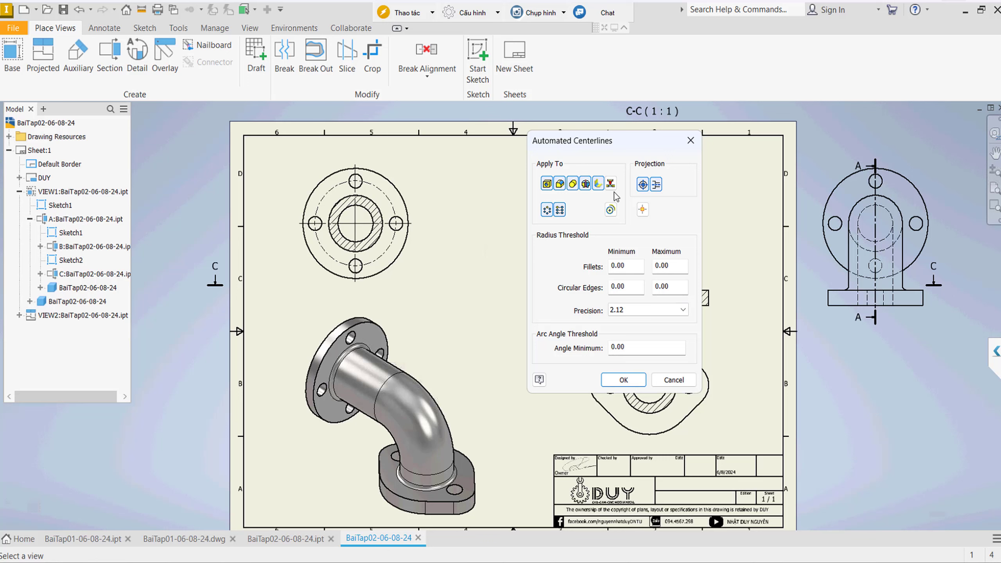
{"action": "left_click", "coordinate": [624, 379]}
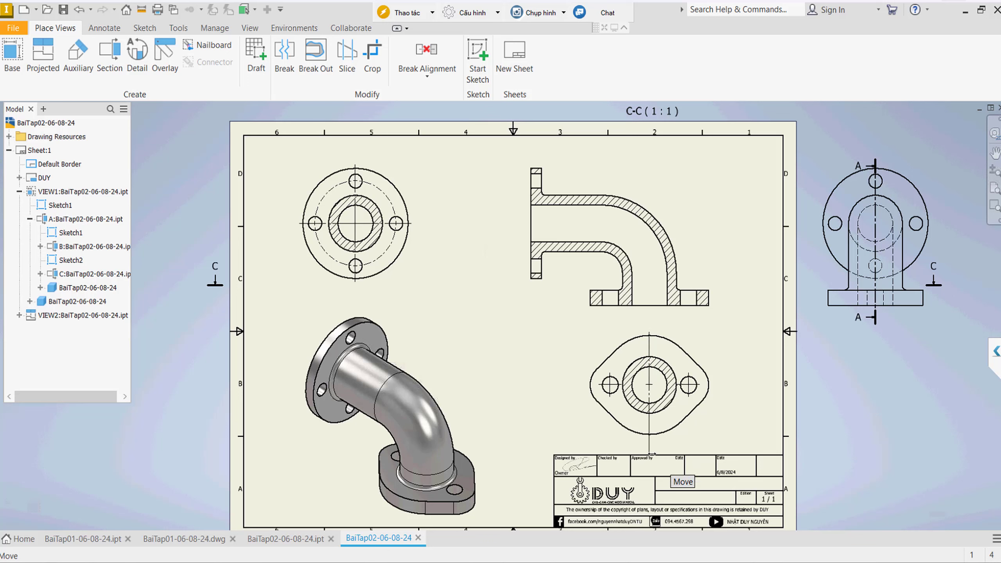
{"action": "left_click", "coordinate": [649, 447]}
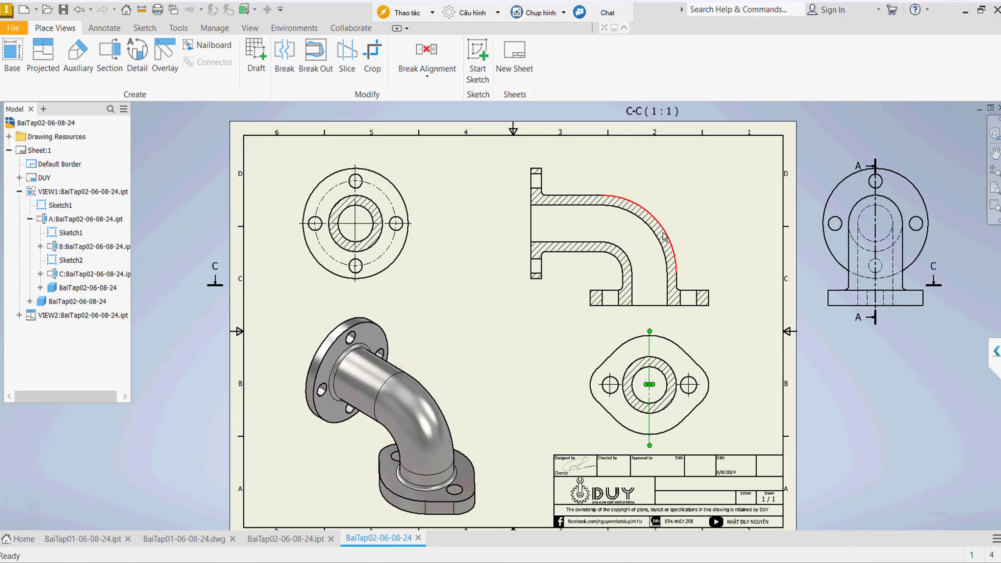
{"action": "key", "text": "Escape"}
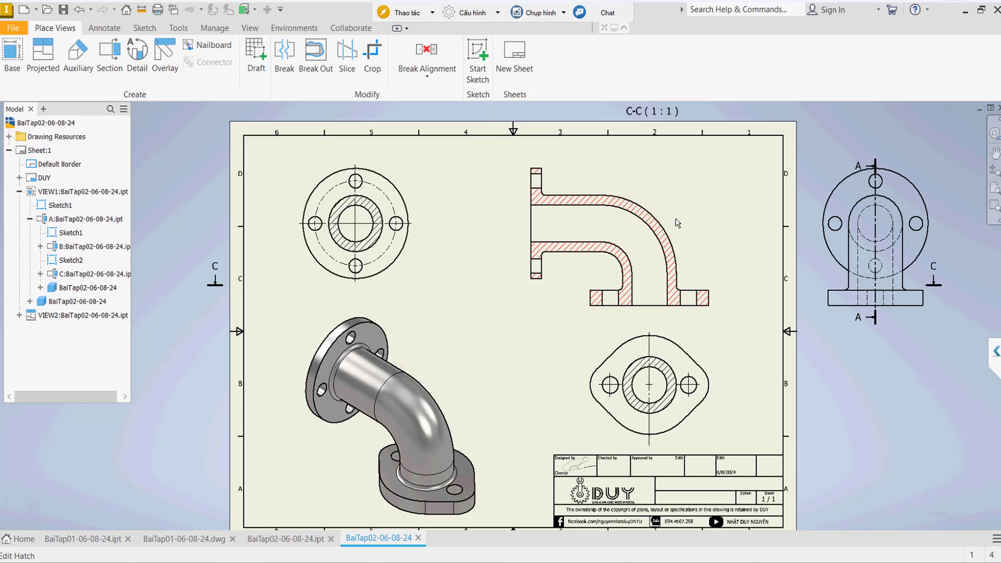
Add automated centerlines to the elbow section view with additional feature types enabled.
{"action": "right_click", "coordinate": [678, 219]}
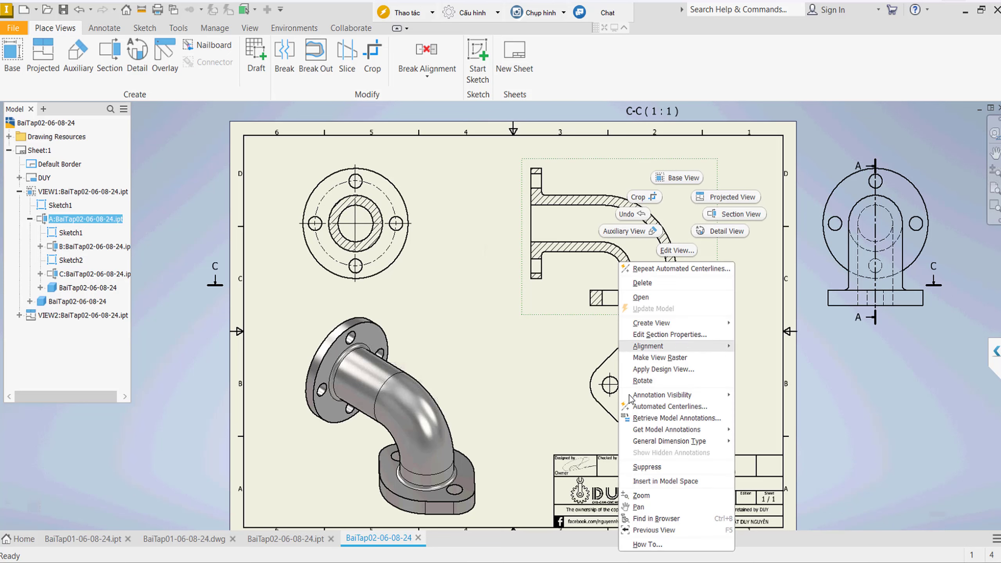
{"action": "key", "text": "Return"}
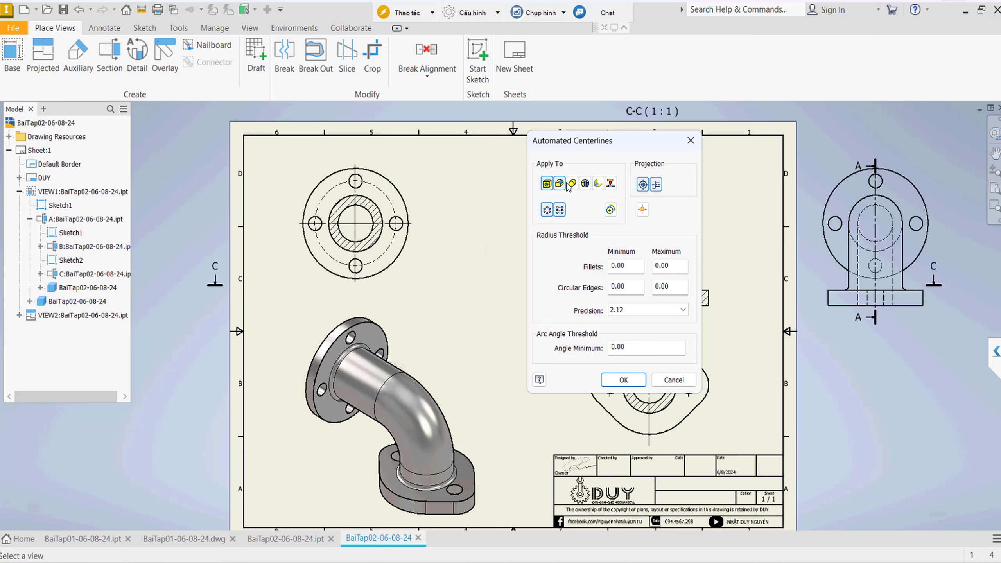
{"action": "left_click", "coordinate": [585, 183]}
{"action": "left_click", "coordinate": [598, 183]}
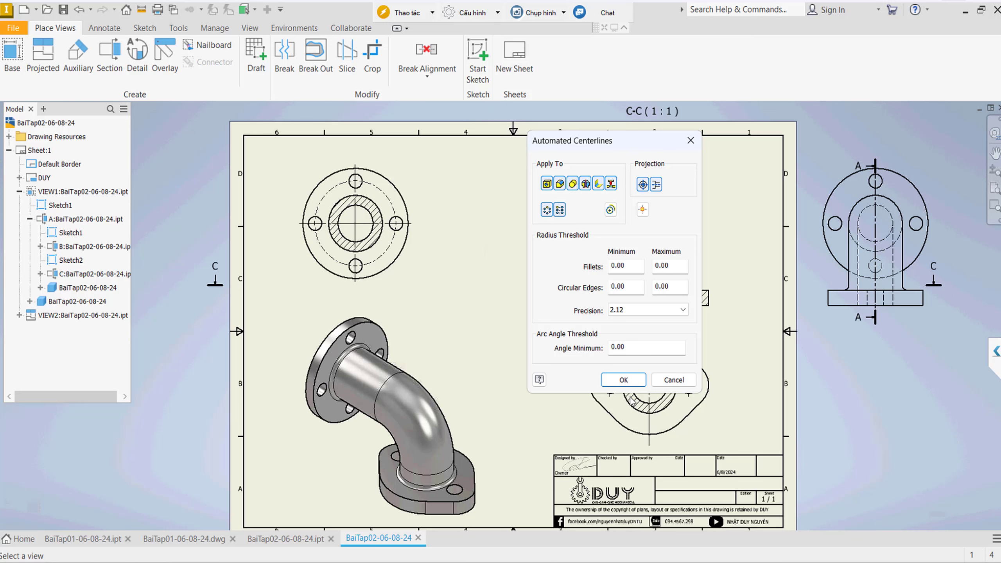
{"action": "key", "text": "Return"}
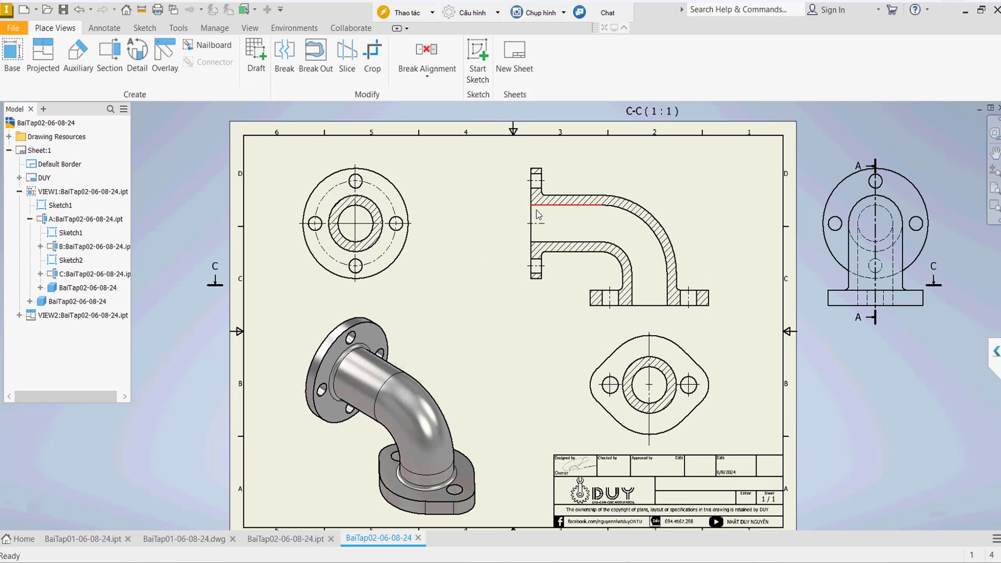
Place bisector centerlines along the upper leg, the bend arcs and the lower leg of the elbow section.
{"action": "left_click", "coordinate": [105, 28]}
{"action": "key", "text": "b"}
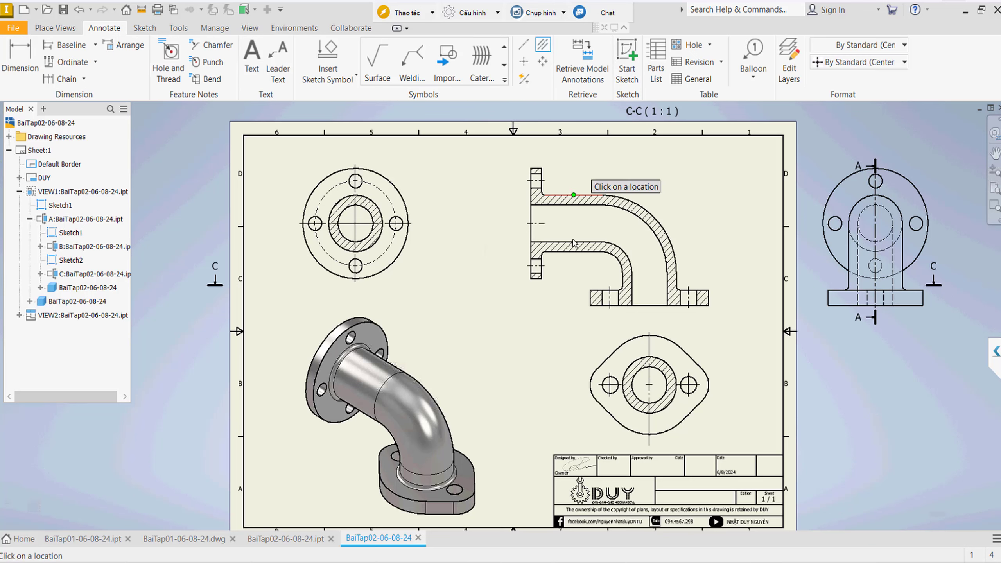
{"action": "left_click", "coordinate": [576, 241]}
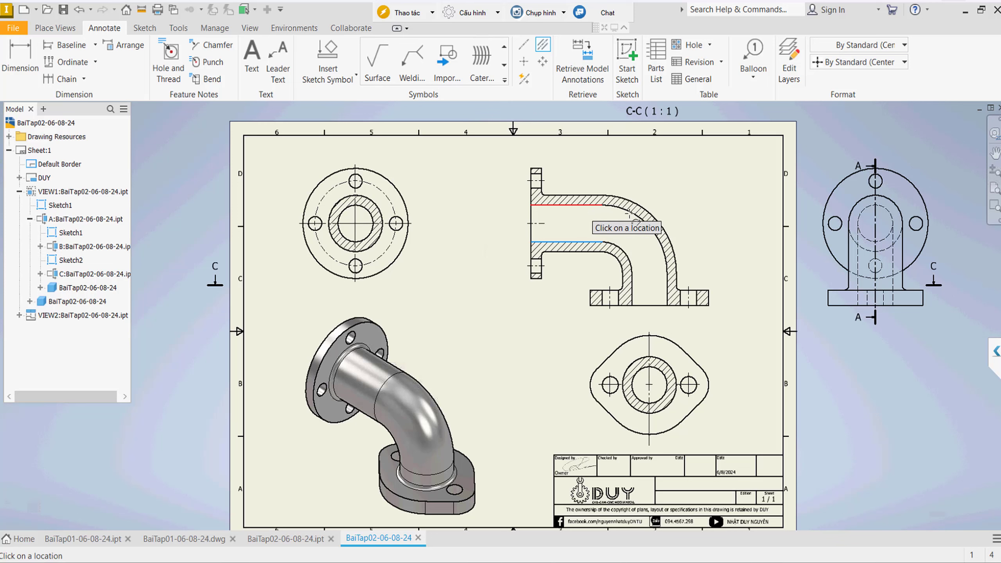
{"action": "left_click", "coordinate": [576, 204]}
{"action": "left_click", "coordinate": [630, 212]}
{"action": "left_click", "coordinate": [623, 248]}
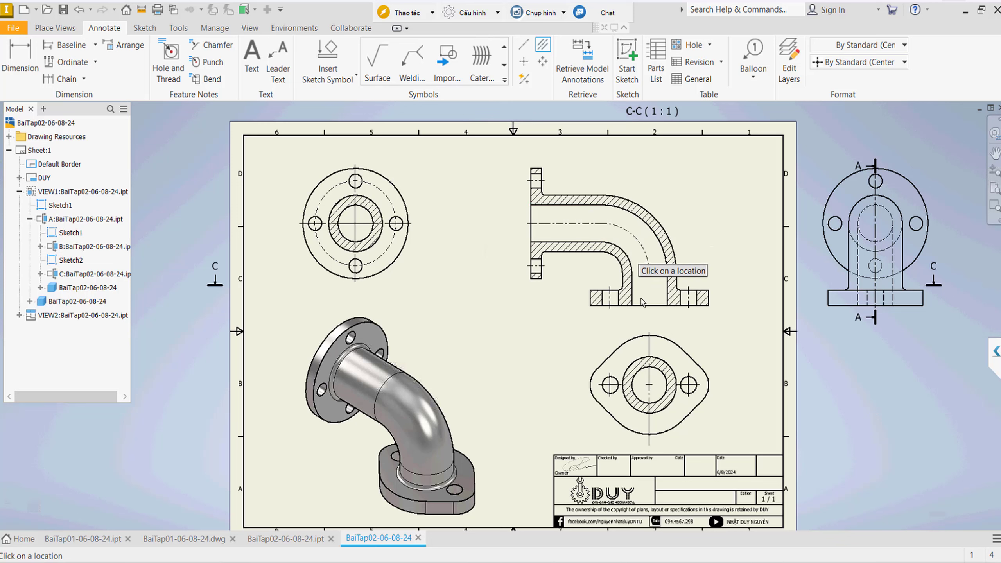
{"action": "left_click", "coordinate": [633, 298]}
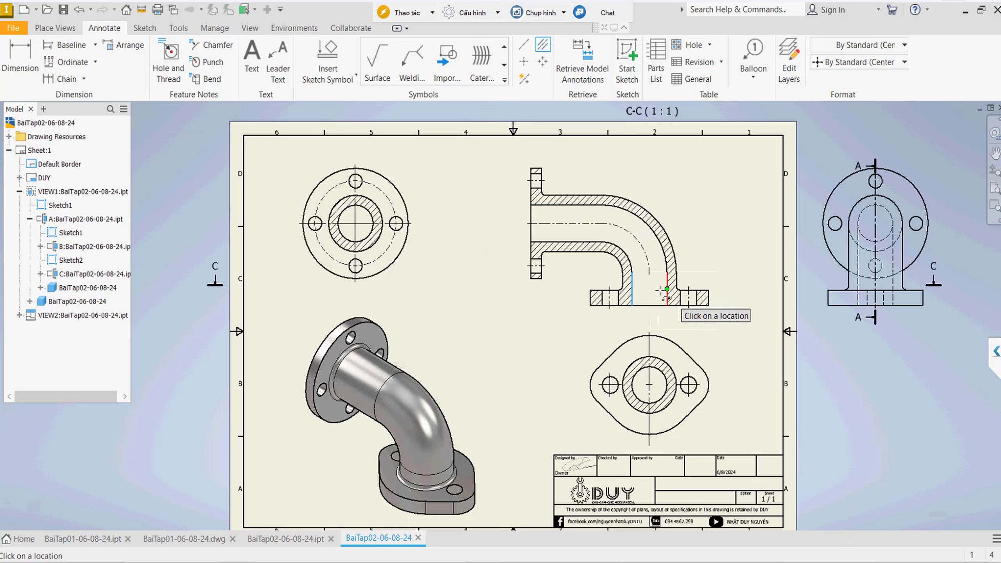
{"action": "left_click", "coordinate": [667, 296]}
{"action": "key", "text": "Escape"}
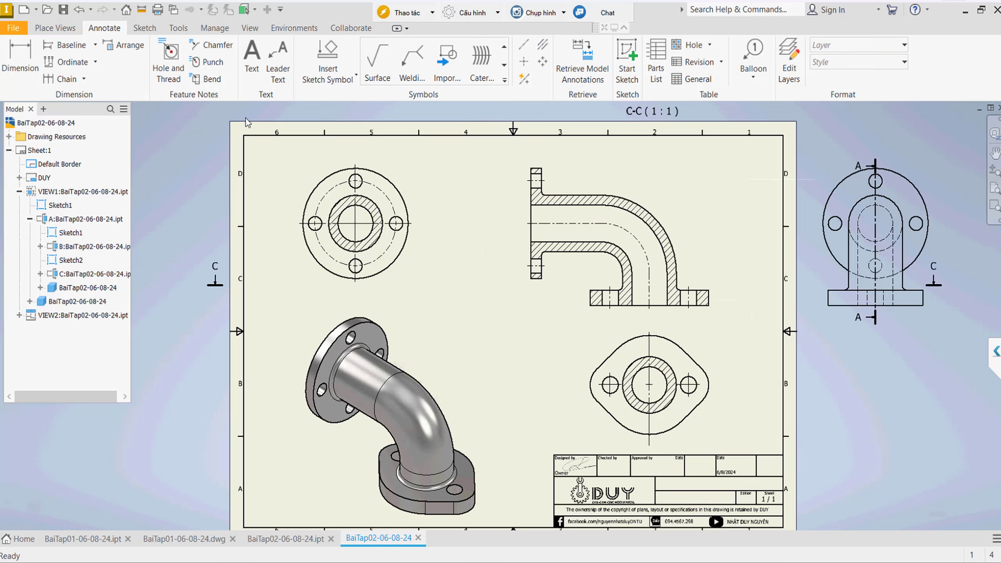
Set Default (ISO) linear and alternate-unit precision to 0 and save the style.
{"action": "left_click", "coordinate": [214, 28]}
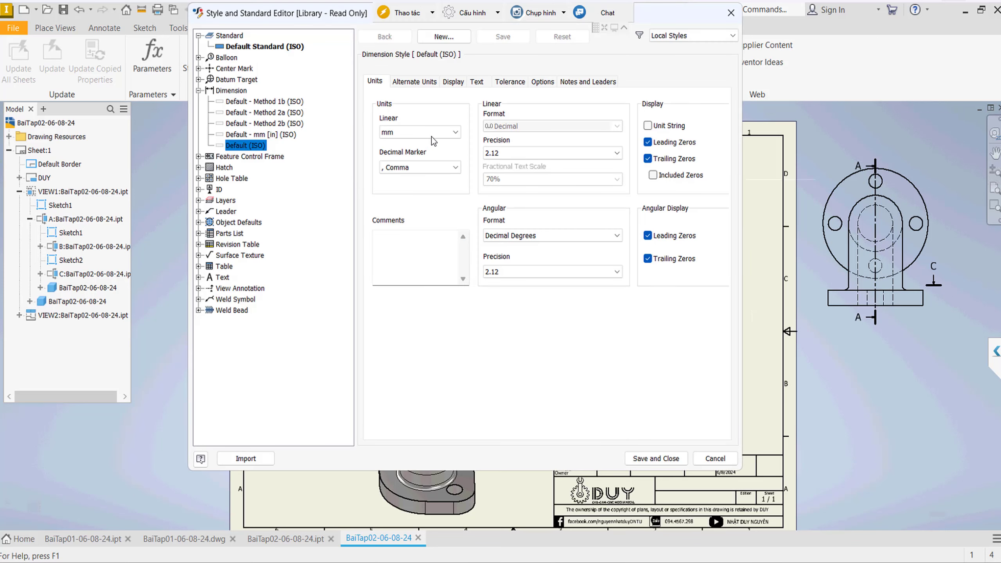
{"action": "left_click", "coordinate": [523, 157]}
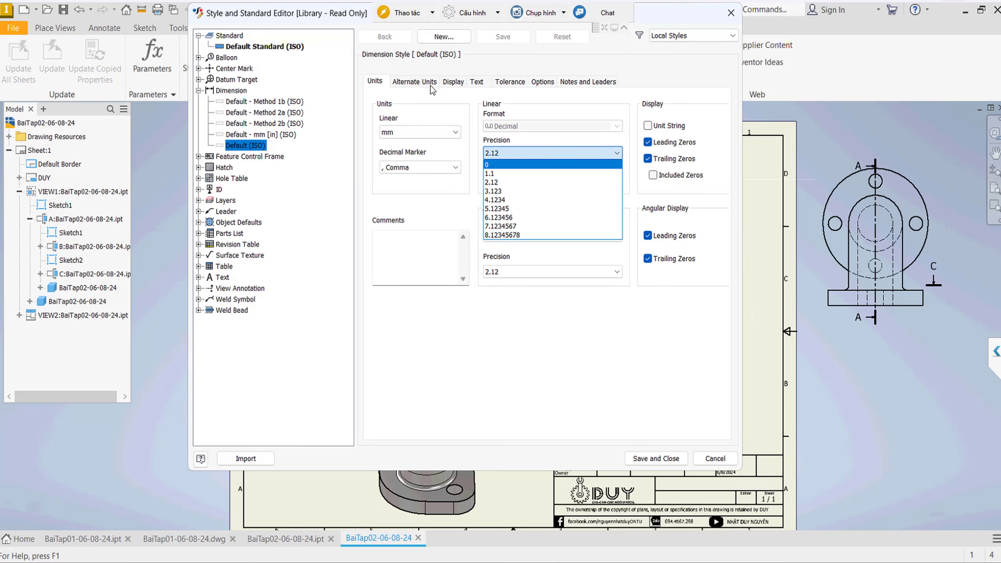
{"action": "left_click", "coordinate": [506, 166]}
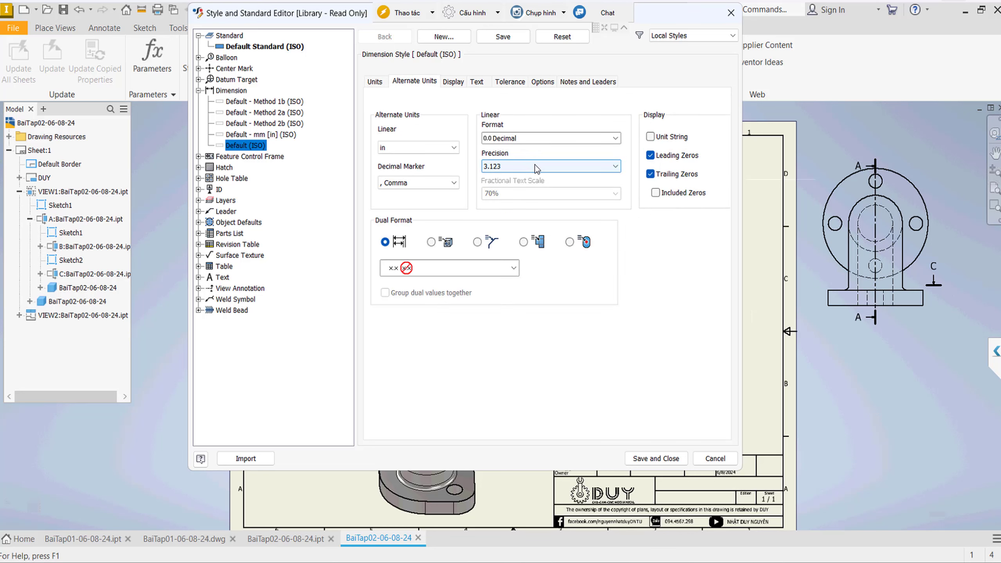
{"action": "left_click", "coordinate": [539, 168]}
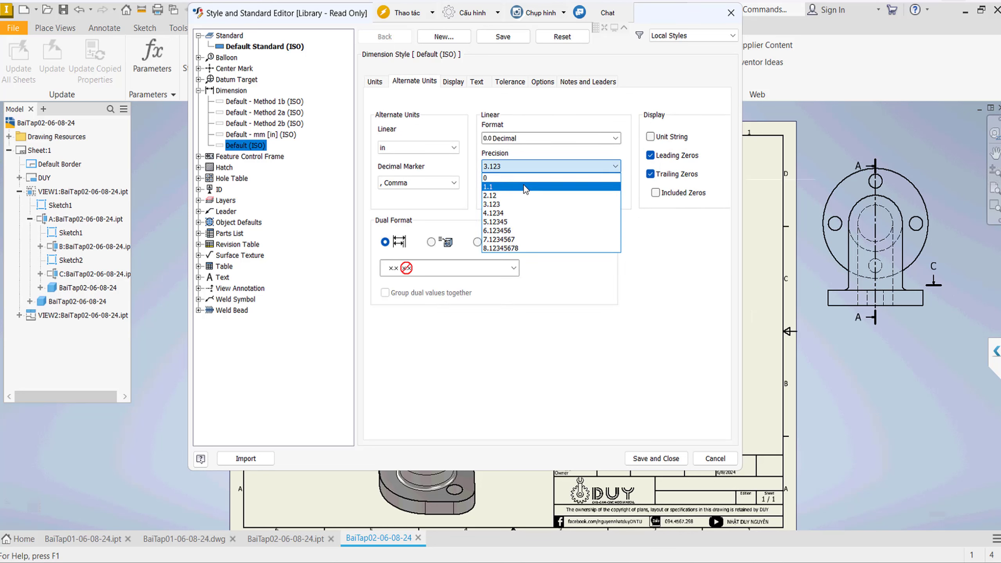
{"action": "left_click", "coordinate": [526, 182]}
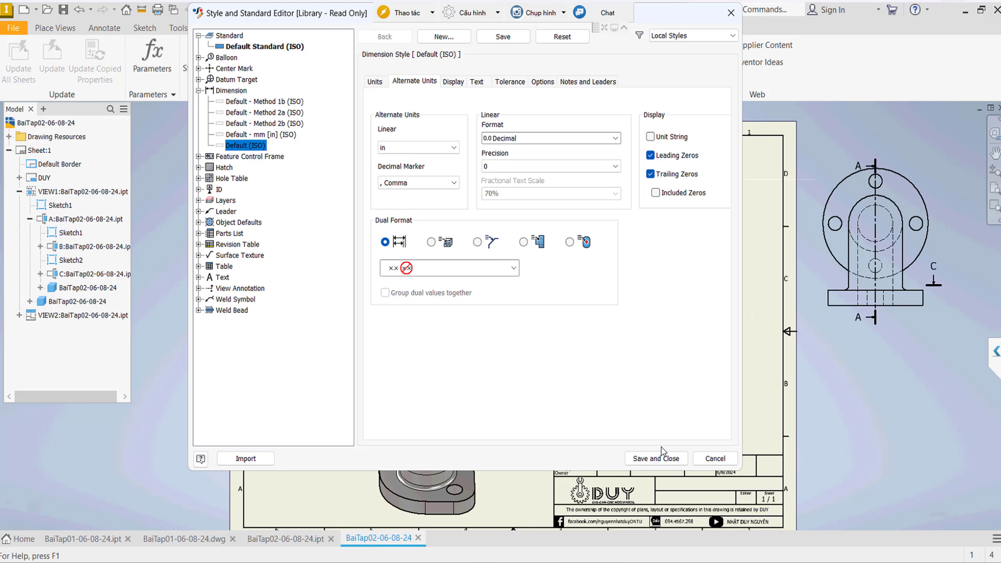
{"action": "left_click", "coordinate": [669, 456]}
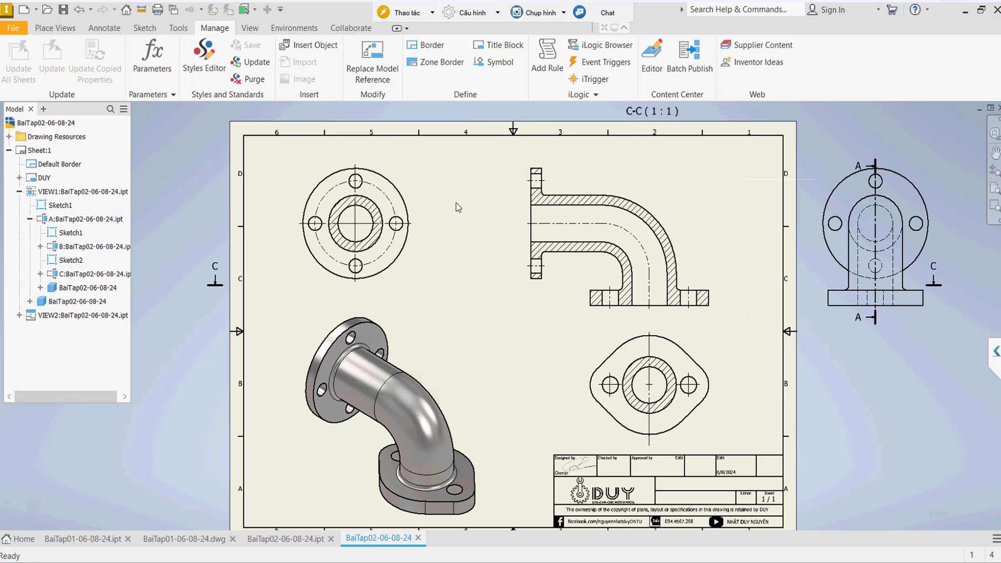
Add Ø78 outer, Ø10 bolt-hole and Ø40 bore diameter dimensions to the round flange view.
{"action": "left_click", "coordinate": [90, 33]}
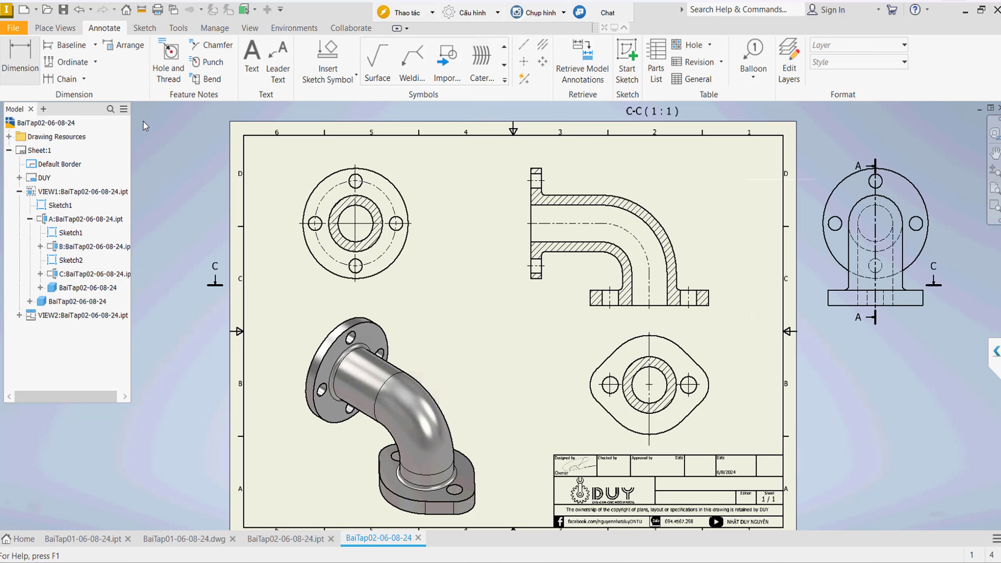
{"action": "left_click", "coordinate": [306, 203]}
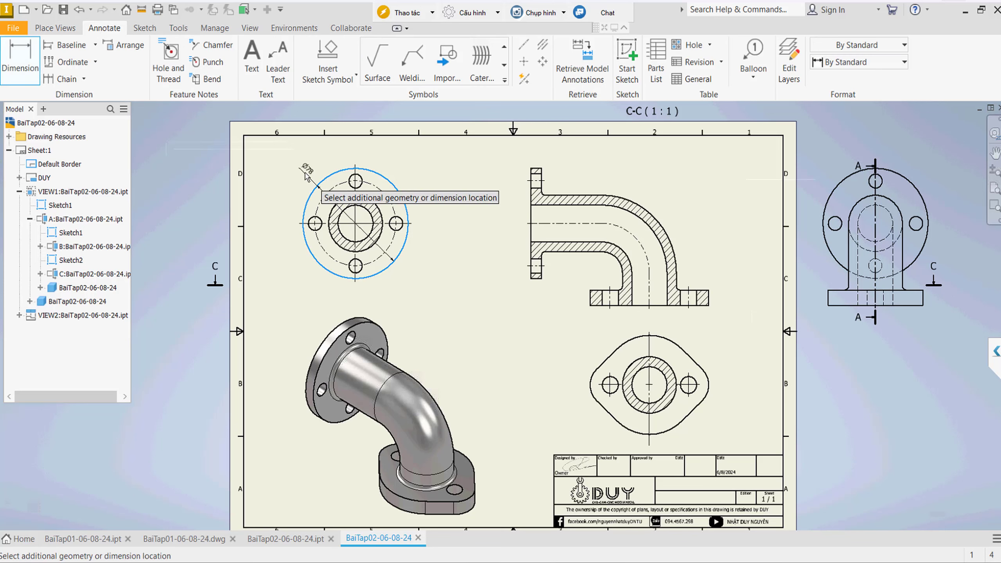
{"action": "left_click", "coordinate": [306, 177]}
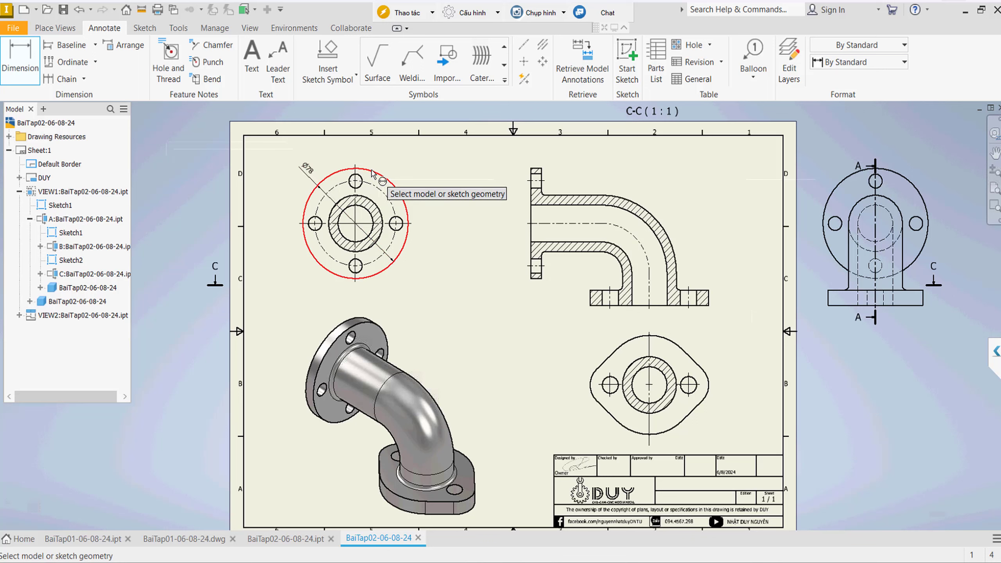
{"action": "left_click", "coordinate": [360, 176]}
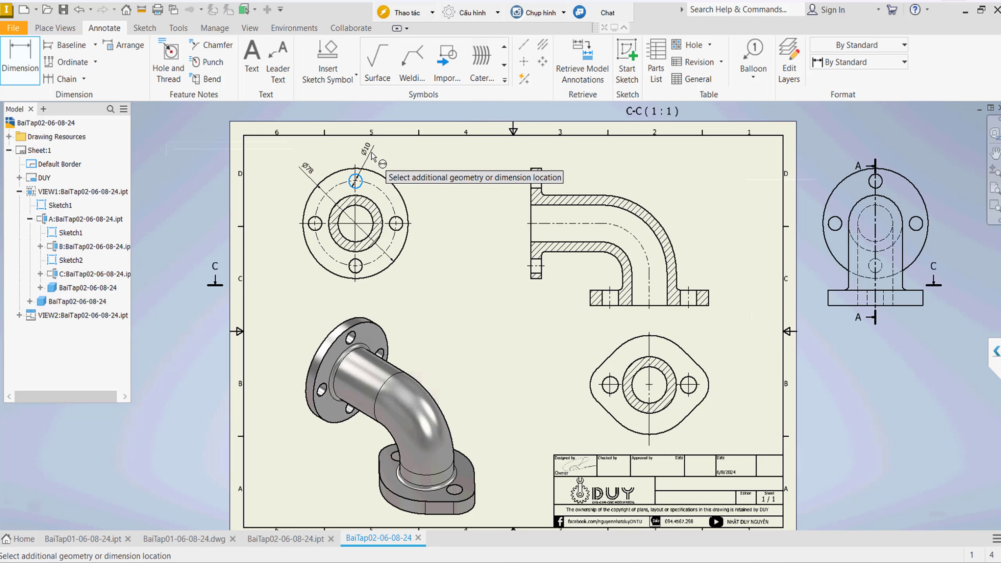
{"action": "left_click", "coordinate": [386, 182]}
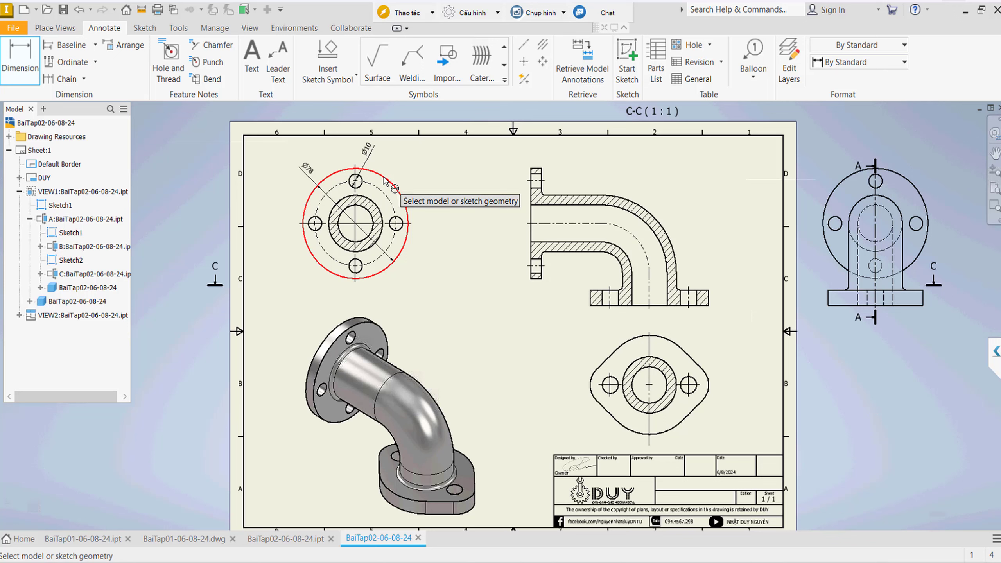
{"action": "left_click", "coordinate": [374, 203]}
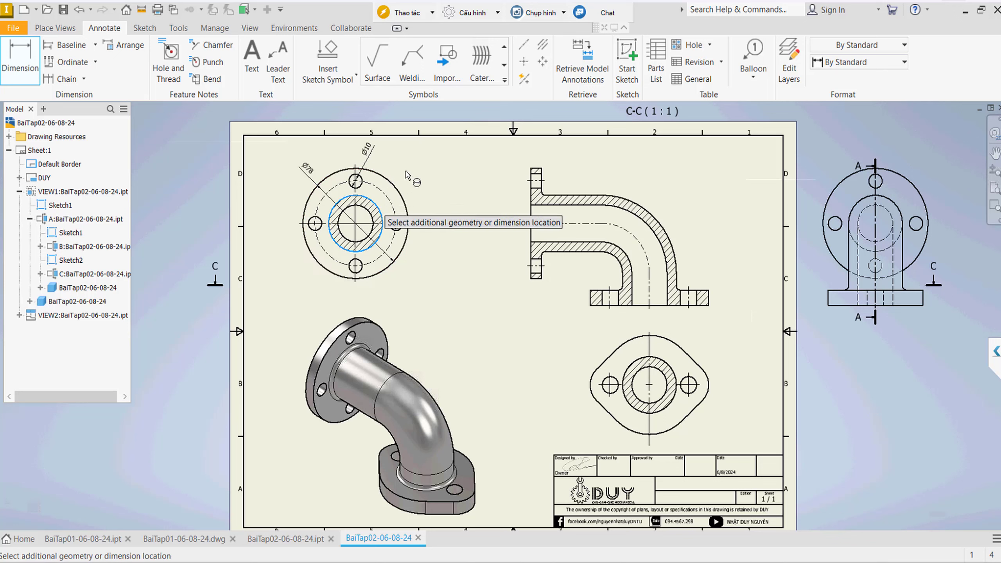
{"action": "left_click", "coordinate": [406, 174]}
{"action": "key", "text": "Escape"}
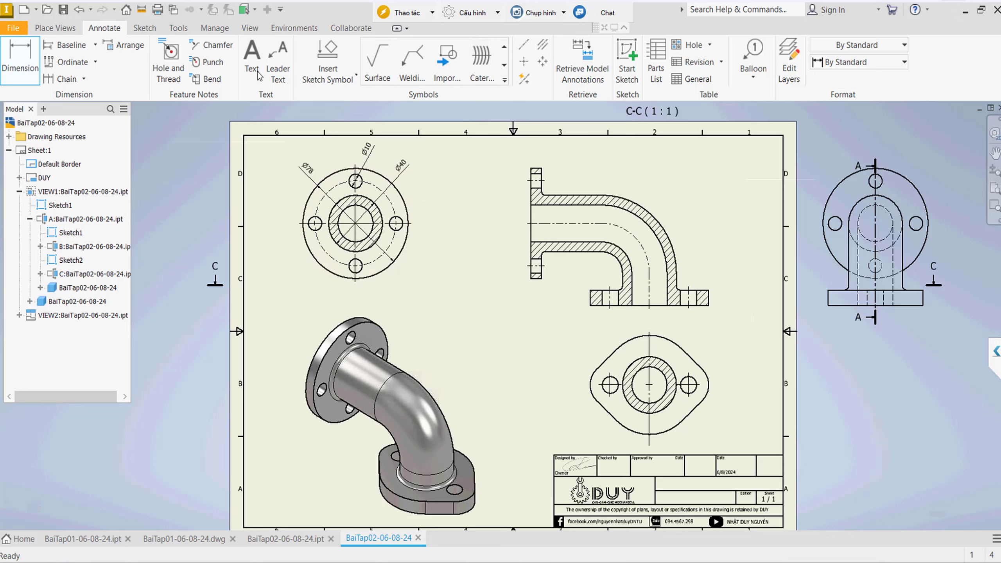
{"action": "left_click", "coordinate": [209, 31]}
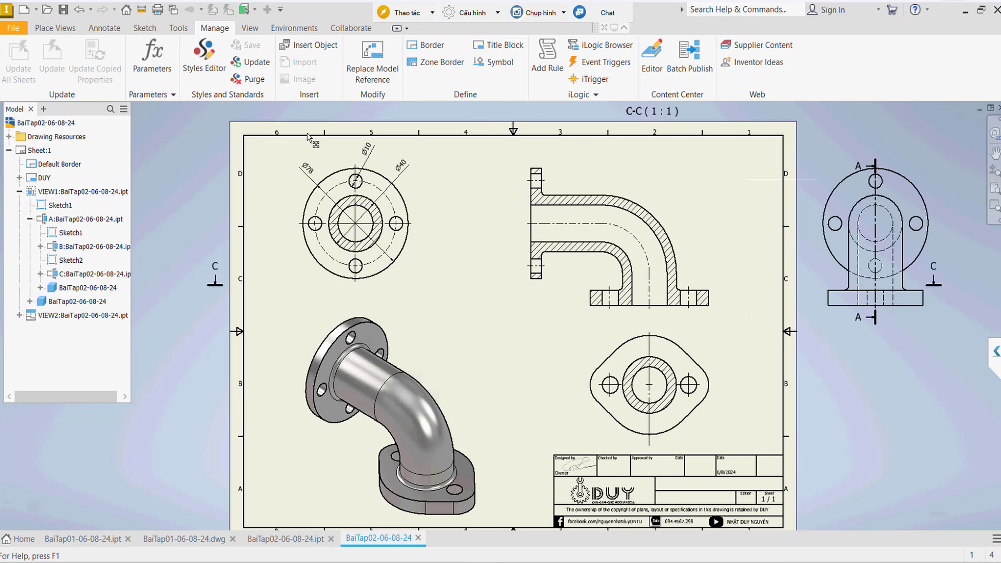
Change the Default (ISO) style's linear and radius dimension text orientation.
{"action": "left_click", "coordinate": [209, 67]}
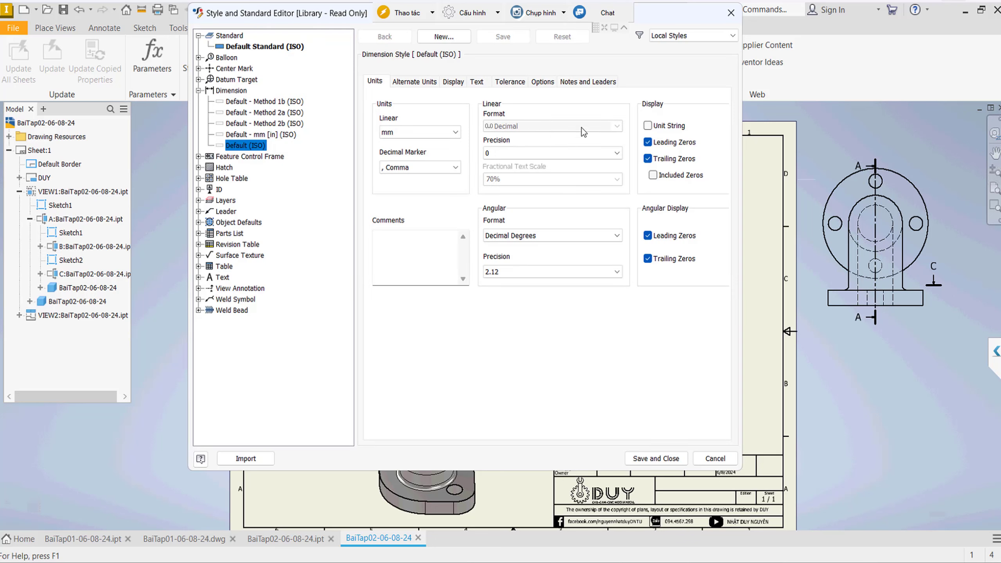
{"action": "left_click", "coordinate": [478, 82]}
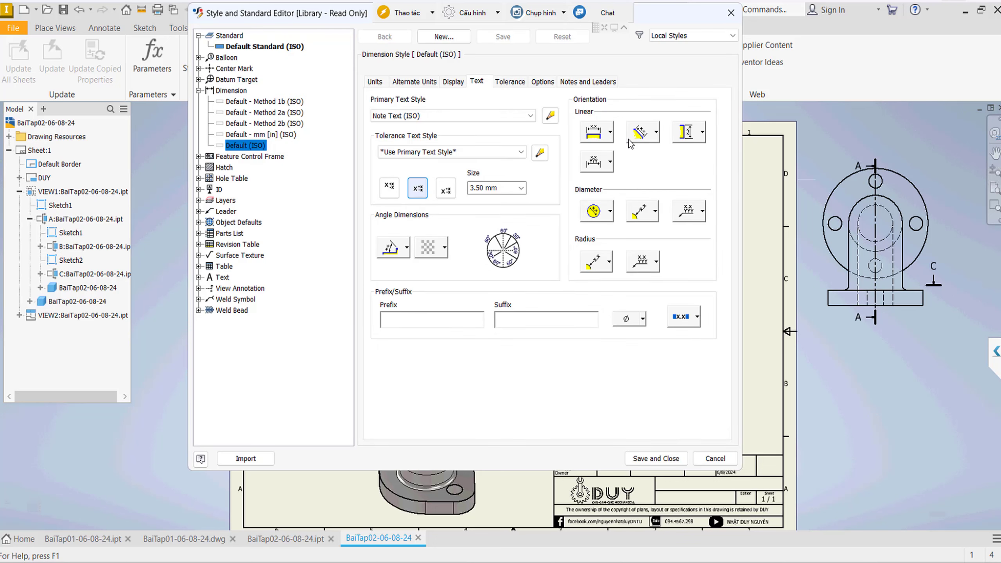
{"action": "left_click", "coordinate": [644, 132]}
{"action": "left_click", "coordinate": [639, 153]}
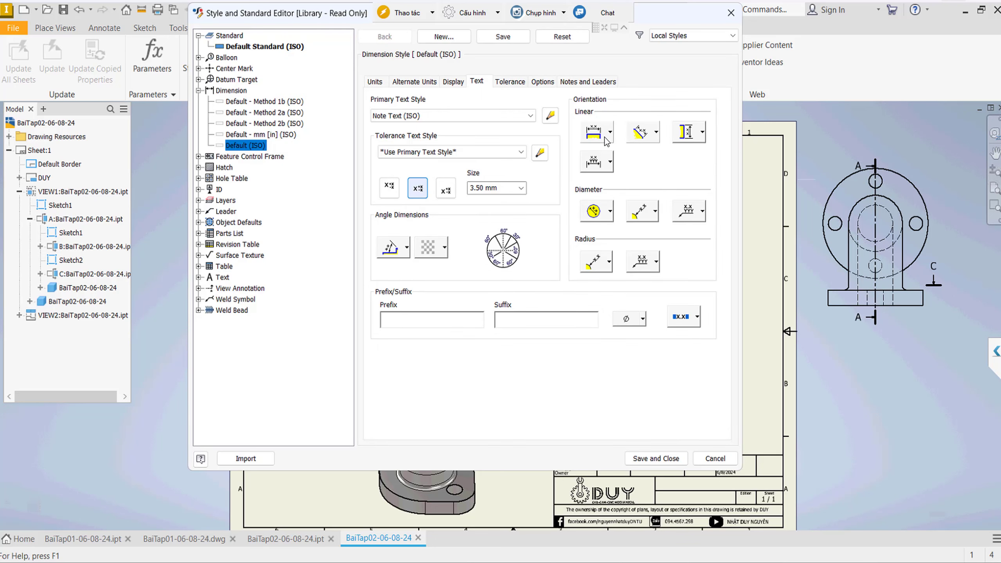
{"action": "left_click", "coordinate": [643, 136]}
{"action": "left_click", "coordinate": [652, 136]}
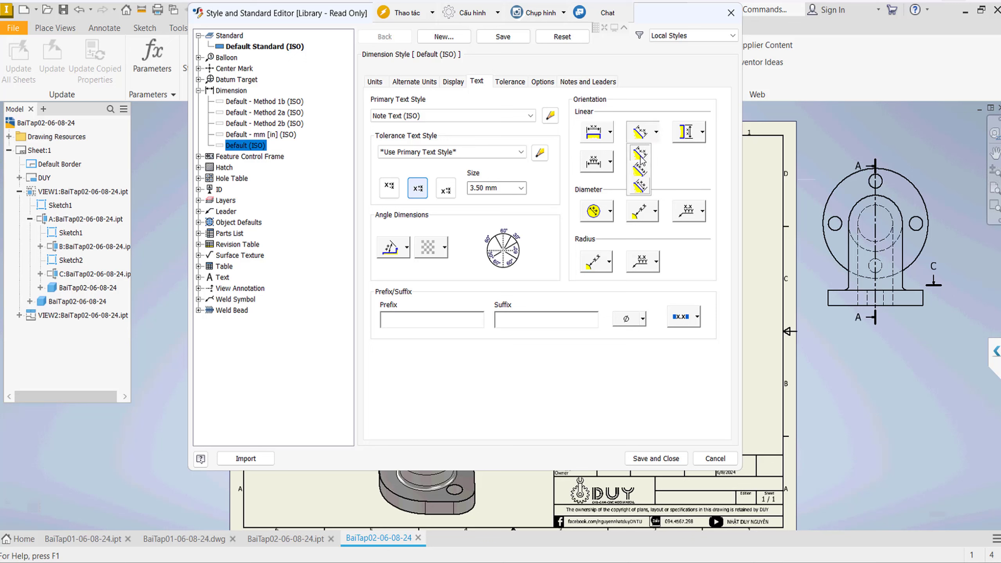
{"action": "left_click", "coordinate": [641, 155]}
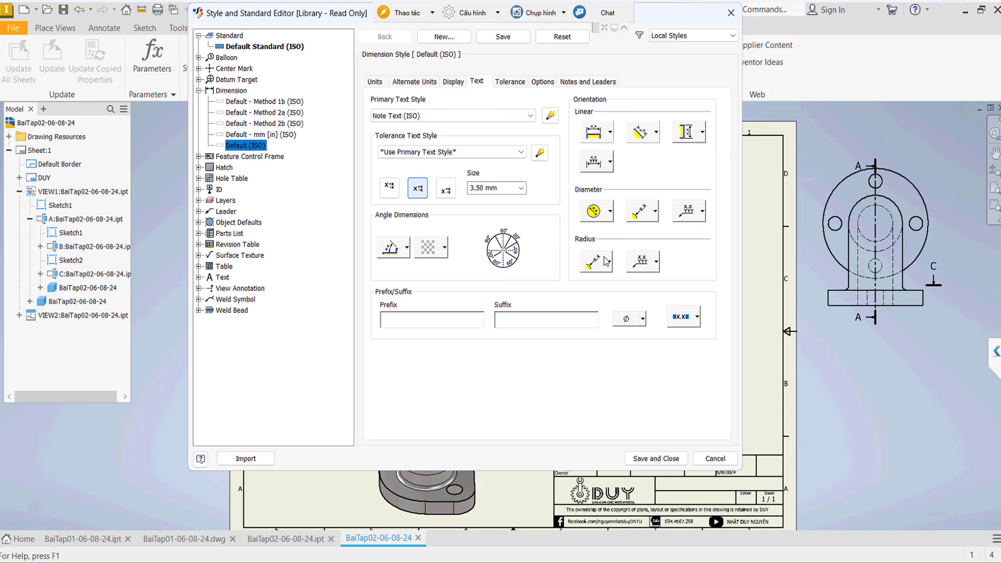
{"action": "left_click", "coordinate": [607, 264]}
{"action": "left_click", "coordinate": [595, 298]}
{"action": "left_click", "coordinate": [642, 261]}
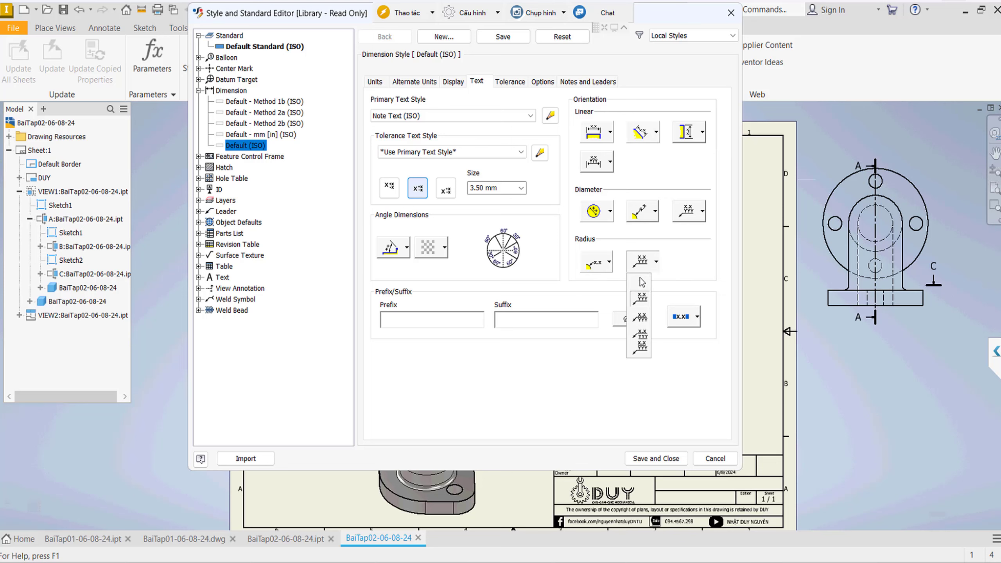
{"action": "left_click", "coordinate": [641, 346]}
{"action": "left_click", "coordinate": [671, 456]}
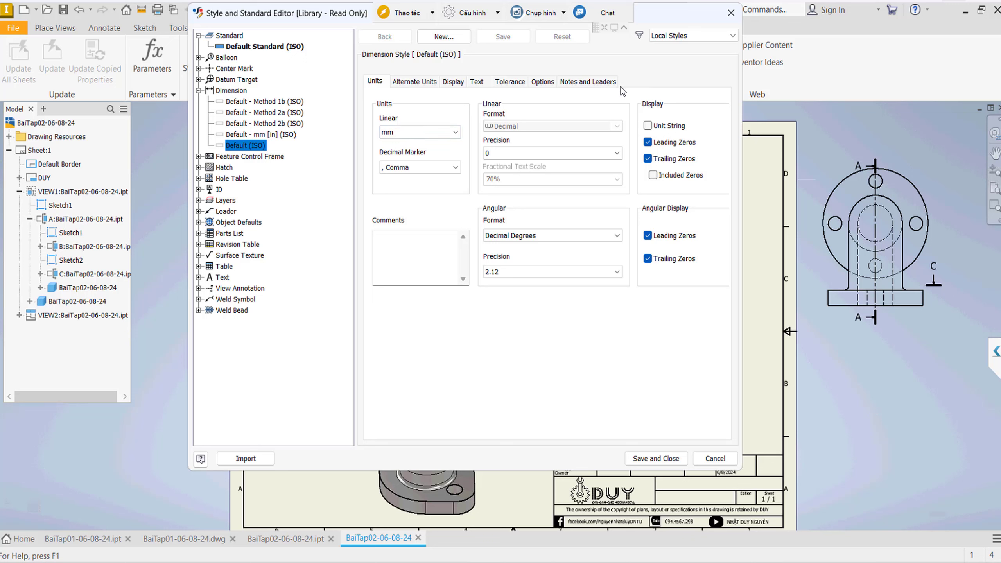
Set a curved leader style for notes and save the style changes.
{"action": "left_click", "coordinate": [595, 83]}
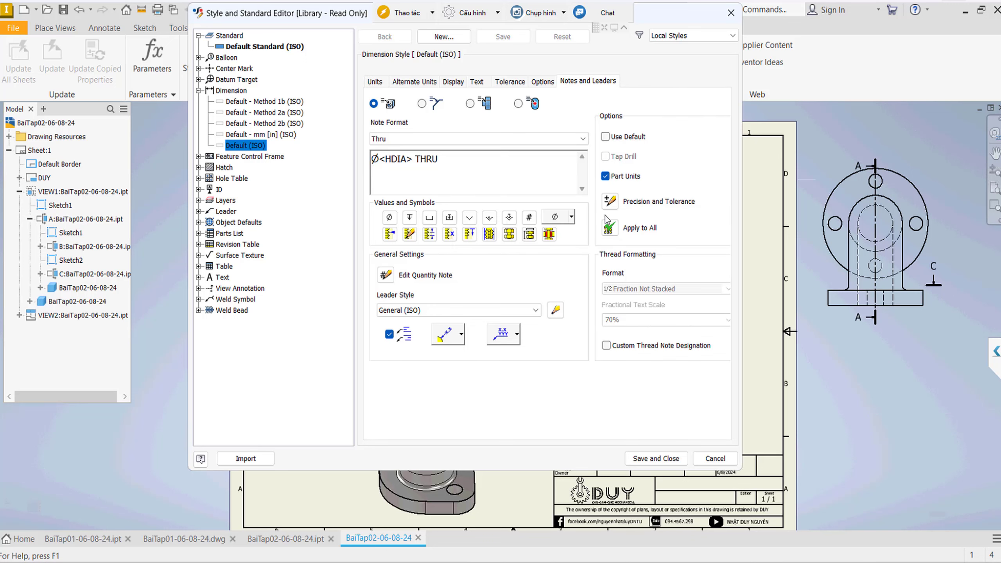
{"action": "left_click", "coordinate": [452, 359]}
{"action": "left_click", "coordinate": [508, 336]}
{"action": "left_click", "coordinate": [501, 356]}
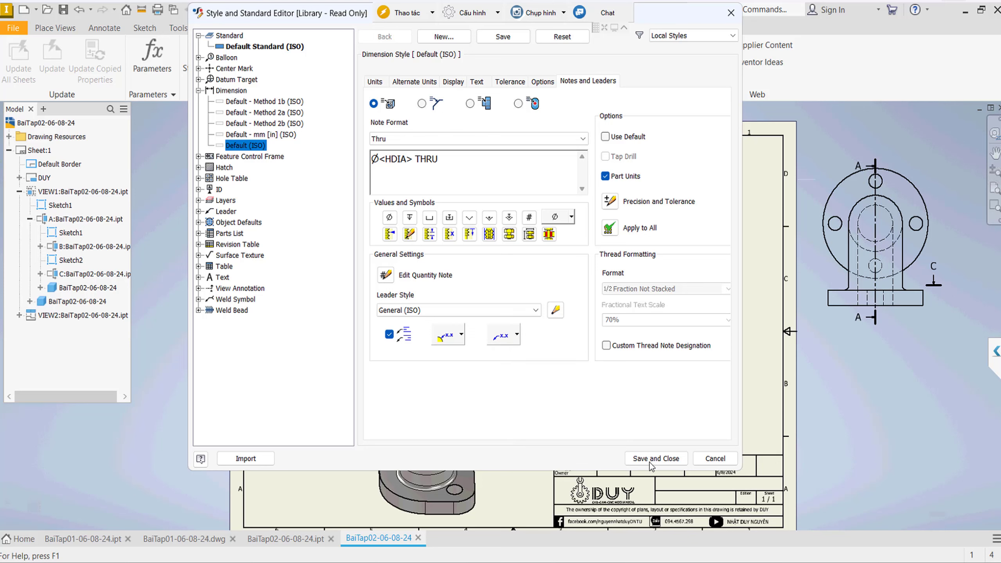
{"action": "left_click", "coordinate": [656, 459]}
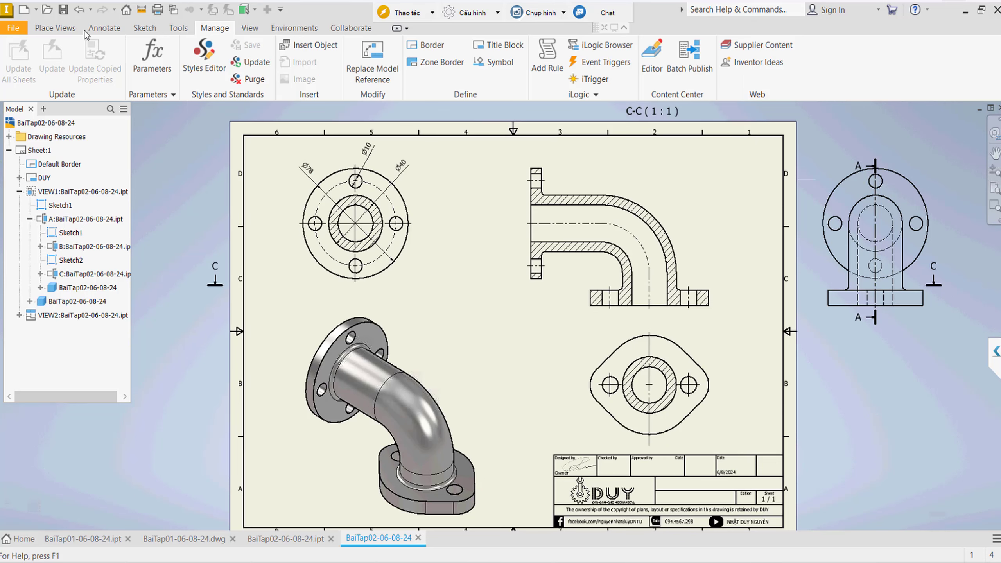
Add a Ø26 diameter dimension to the flange view's inner bore circle.
{"action": "left_click", "coordinate": [104, 28]}
{"action": "key", "text": "d"}
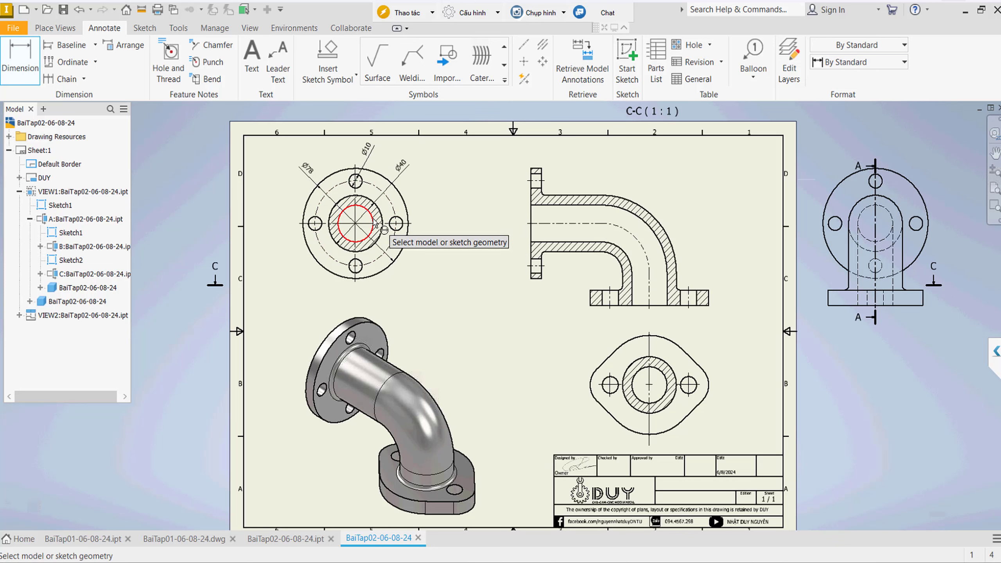
{"action": "left_click", "coordinate": [340, 231]}
{"action": "left_click", "coordinate": [448, 240]}
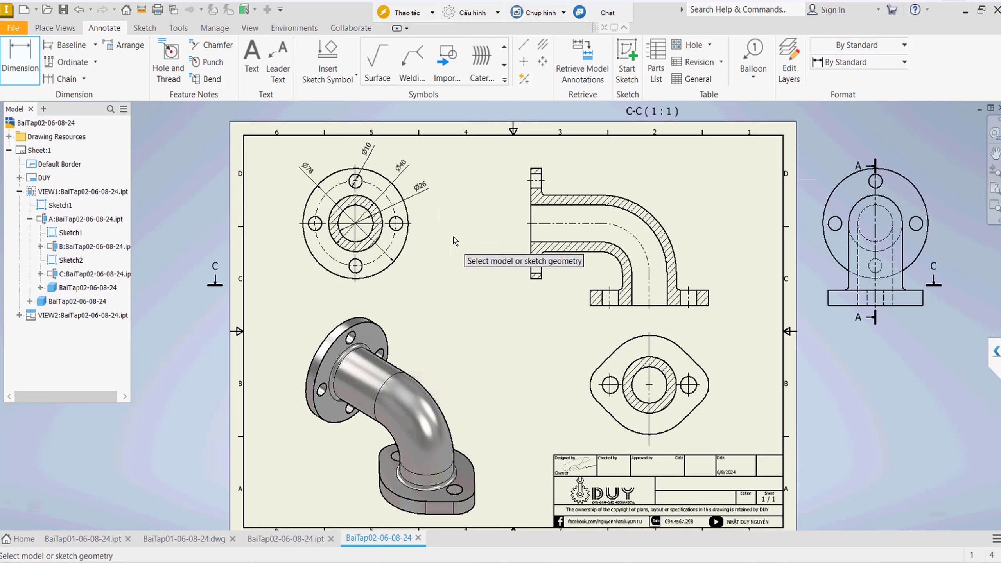
{"action": "key", "text": "Escape"}
{"action": "middle_click_drag", "start_coordinate": [457, 229], "coordinate": [423, 242]}
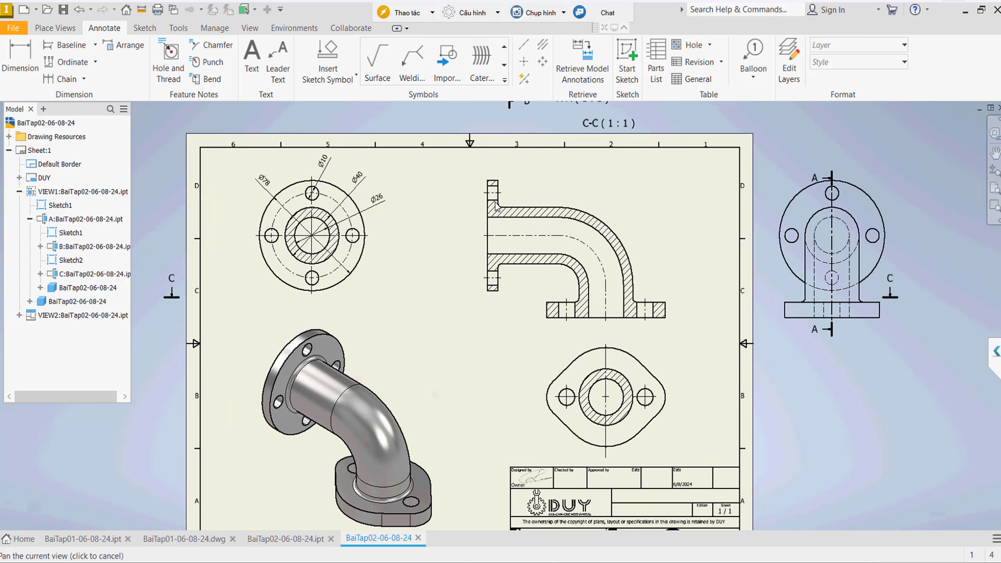
Add an R35 radius dimension to the section's bend centerline arc.
{"action": "scroll", "coordinate": [489, 217], "scroll_direction": "up", "scroll_amount": 1}
{"action": "scroll", "coordinate": [499, 213], "scroll_direction": "up", "scroll_amount": 3}
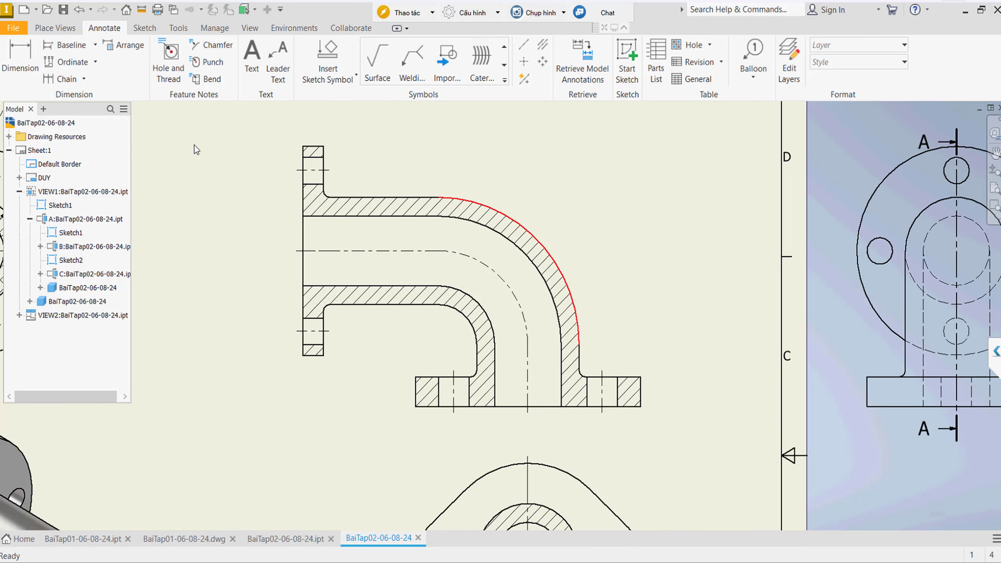
{"action": "left_click", "coordinate": [22, 65]}
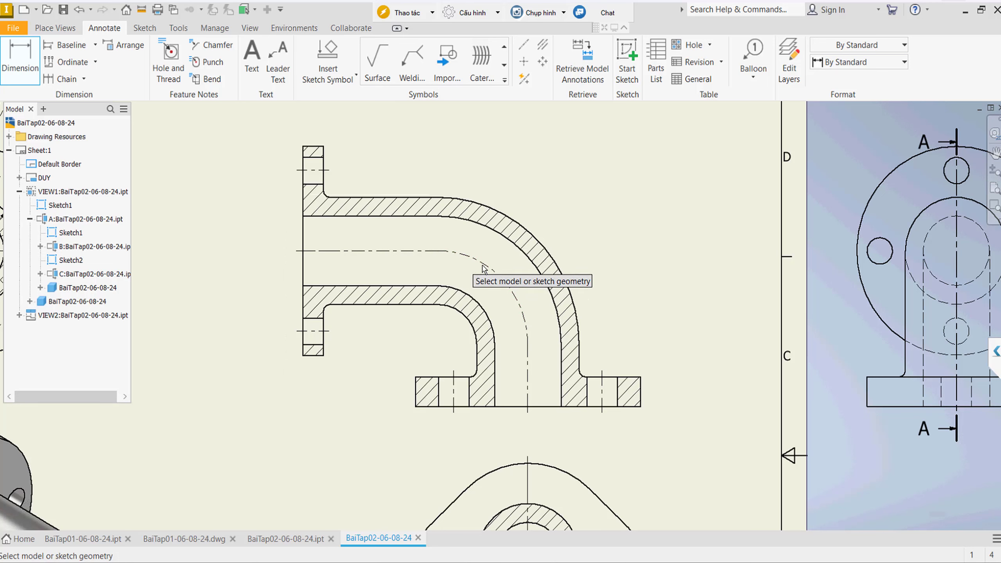
{"action": "left_click", "coordinate": [490, 267]}
{"action": "left_click", "coordinate": [551, 191]}
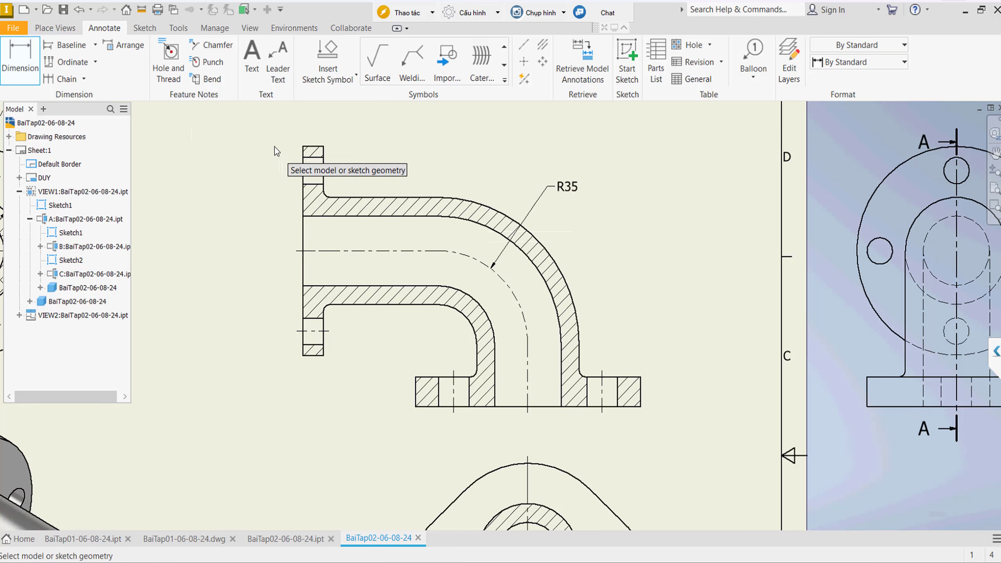
Dimension the flange fillet radius, placing its label beside the fillet.
{"action": "scroll", "coordinate": [330, 197], "scroll_direction": "up", "scroll_amount": 3}
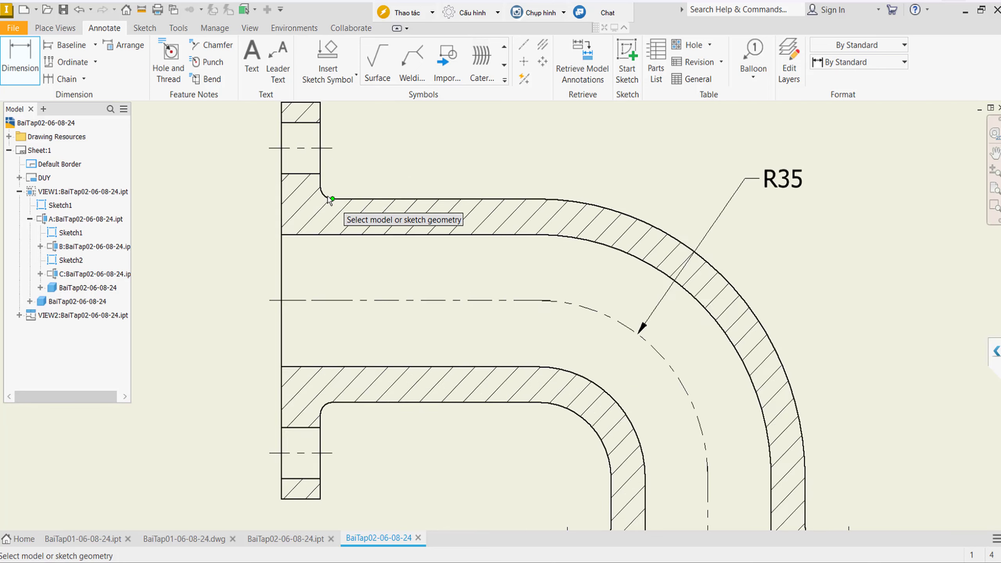
{"action": "scroll", "coordinate": [329, 199], "scroll_direction": "up", "scroll_amount": 4}
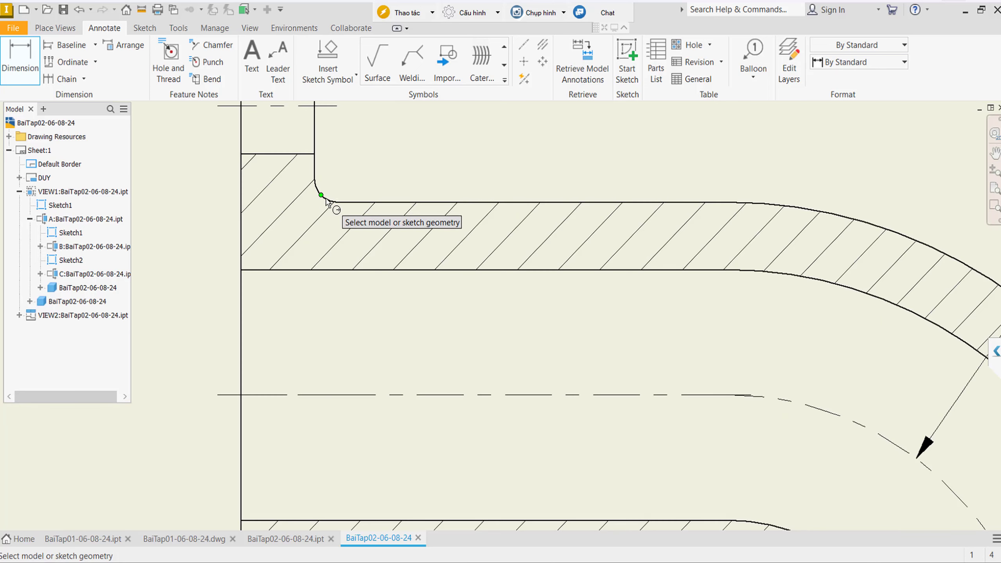
{"action": "scroll", "coordinate": [327, 201], "scroll_direction": "up", "scroll_amount": 2}
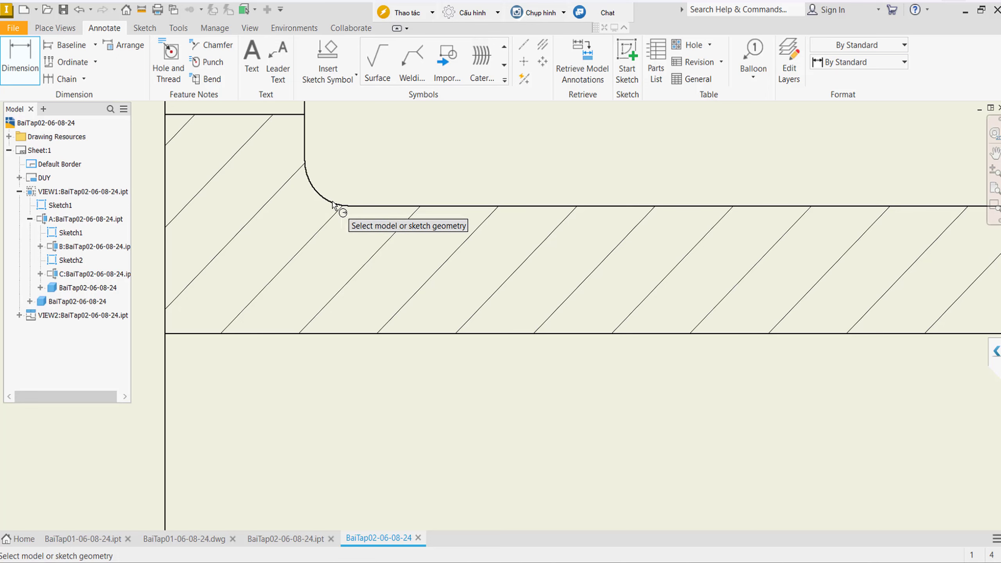
{"action": "scroll", "coordinate": [334, 202], "scroll_direction": "up", "scroll_amount": 1}
{"action": "scroll", "coordinate": [335, 205], "scroll_direction": "up", "scroll_amount": 2}
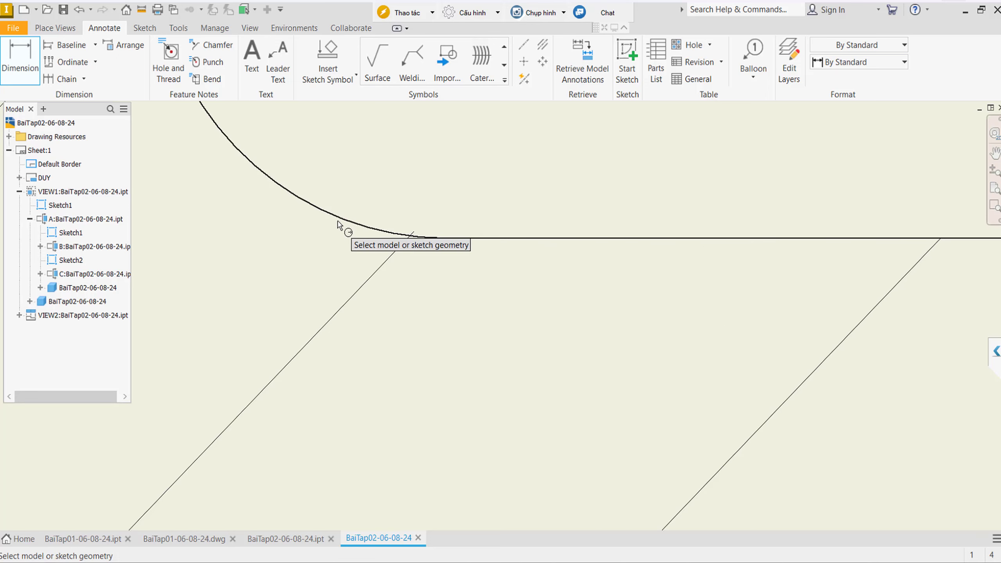
{"action": "left_click", "coordinate": [349, 216]}
{"action": "scroll", "coordinate": [447, 166], "scroll_direction": "down", "scroll_amount": 2}
{"action": "scroll", "coordinate": [447, 161], "scroll_direction": "down", "scroll_amount": 2}
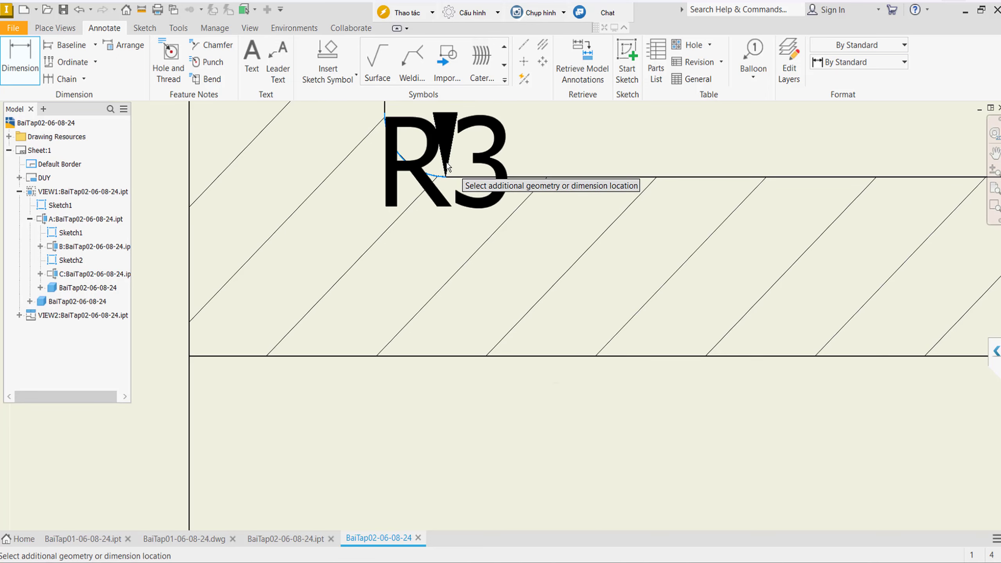
{"action": "scroll", "coordinate": [489, 148], "scroll_direction": "down", "scroll_amount": 1}
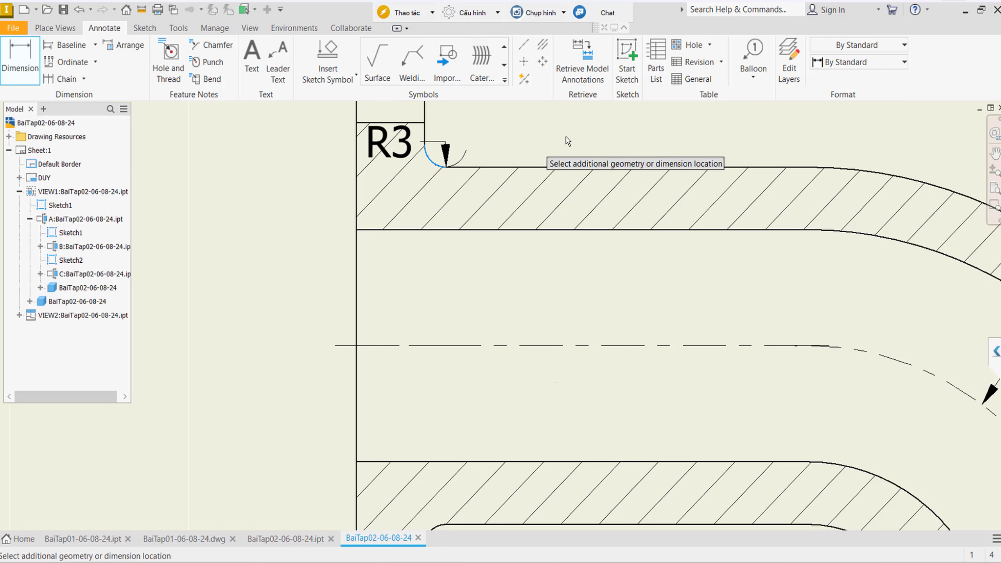
{"action": "middle_click_drag", "start_coordinate": [584, 169], "coordinate": [566, 248]}
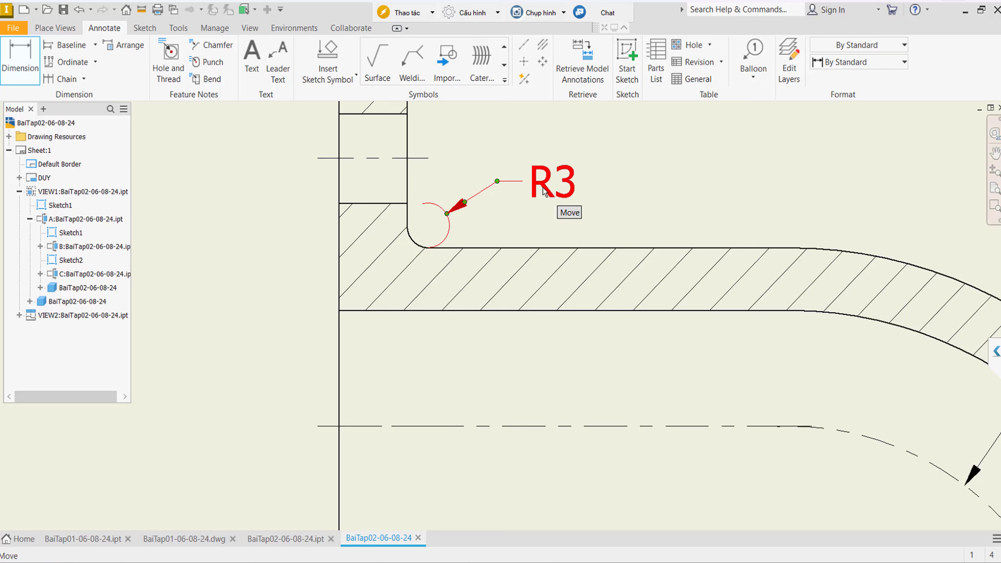
Set the fillet radius precision to one decimal so it reads R2,5.
{"action": "double_click", "coordinate": [546, 192]}
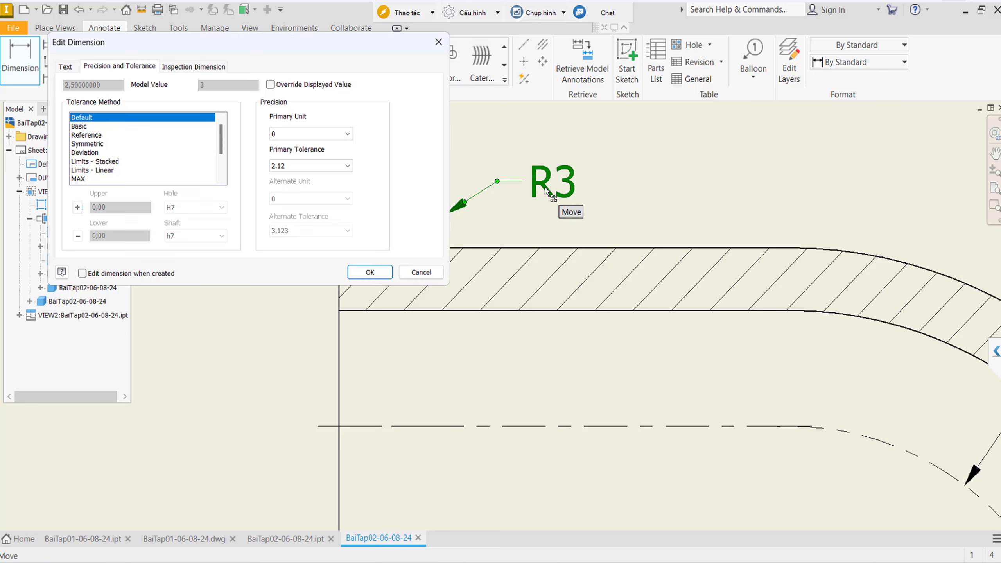
{"action": "left_click", "coordinate": [319, 168]}
{"action": "left_click", "coordinate": [327, 136]}
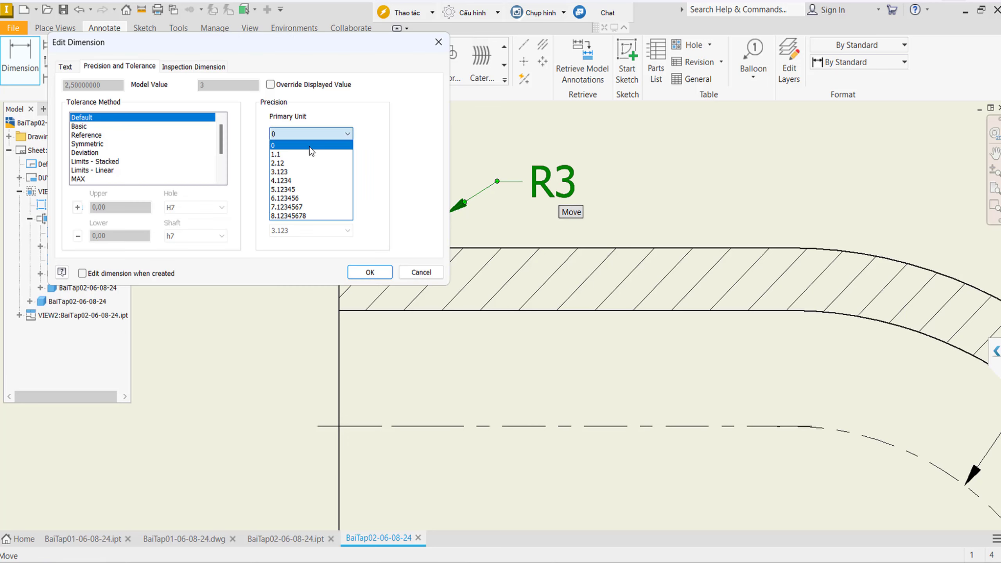
{"action": "left_click", "coordinate": [303, 155]}
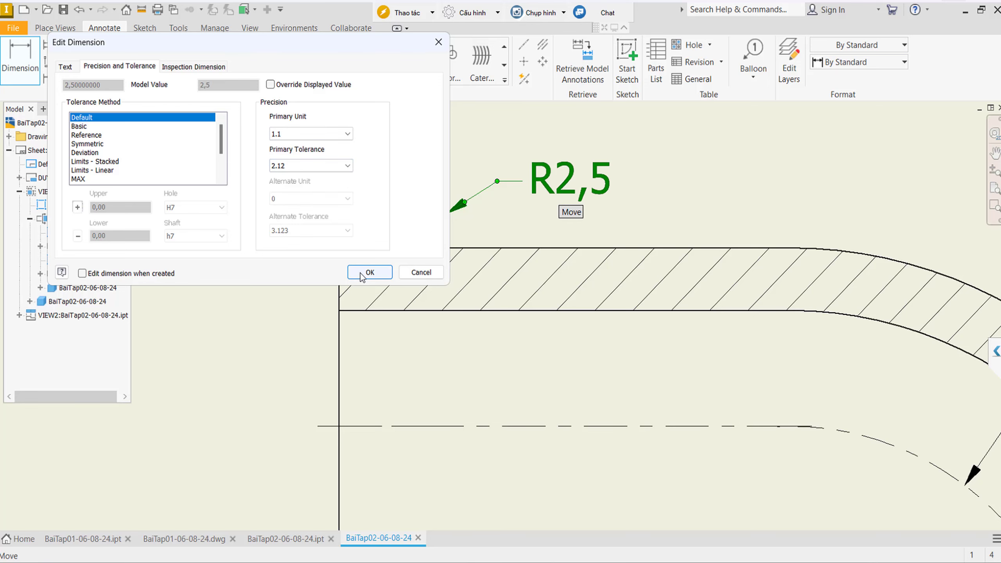
{"action": "left_click", "coordinate": [361, 273]}
{"action": "scroll", "coordinate": [361, 273], "scroll_direction": "down", "scroll_amount": 3}
Dimension the section's 58 flange height and 88 overall length.
{"action": "scroll", "coordinate": [394, 295], "scroll_direction": "down", "scroll_amount": 3}
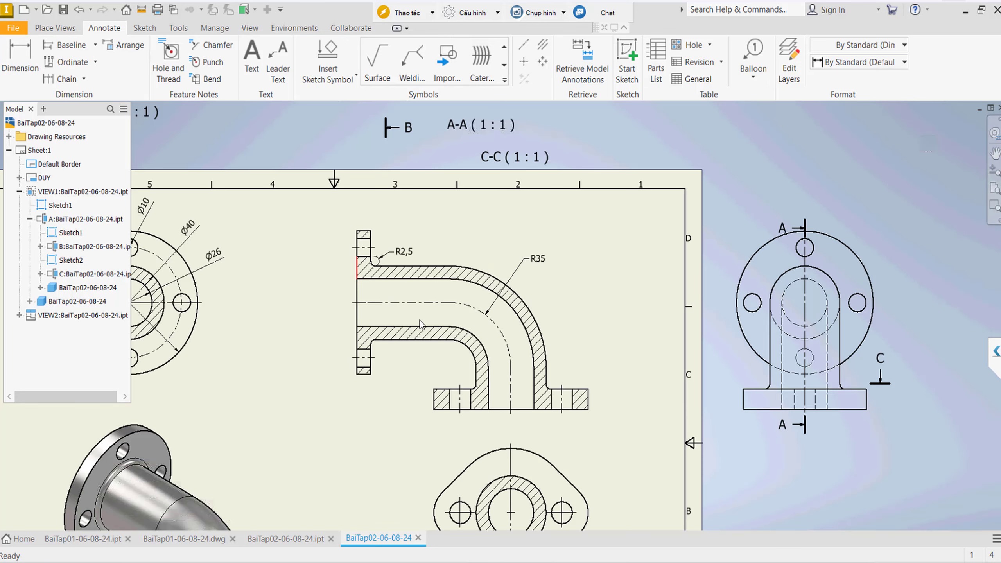
{"action": "middle_click_drag", "start_coordinate": [419, 321], "coordinate": [426, 249]}
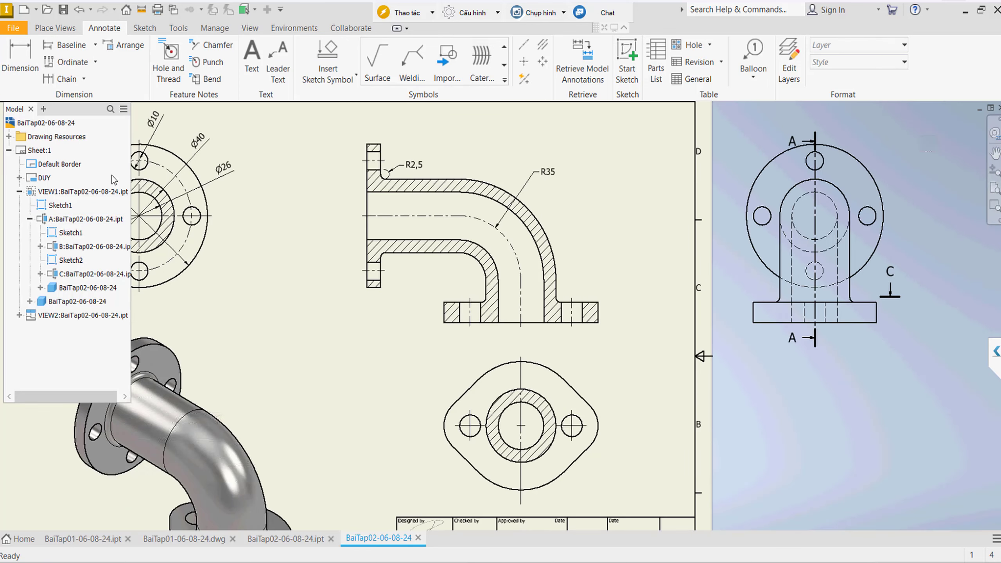
{"action": "left_click", "coordinate": [10, 71]}
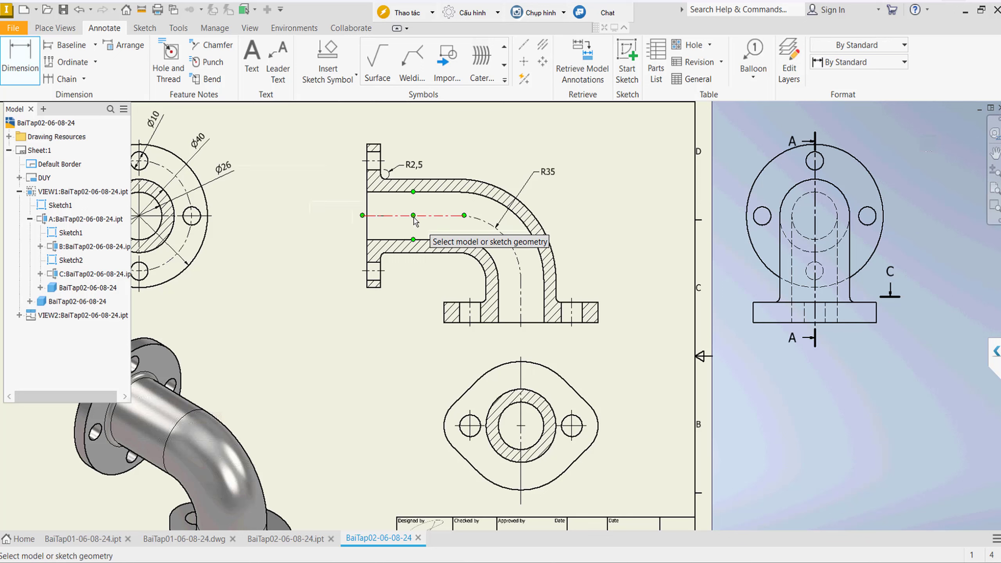
{"action": "left_click", "coordinate": [433, 216]}
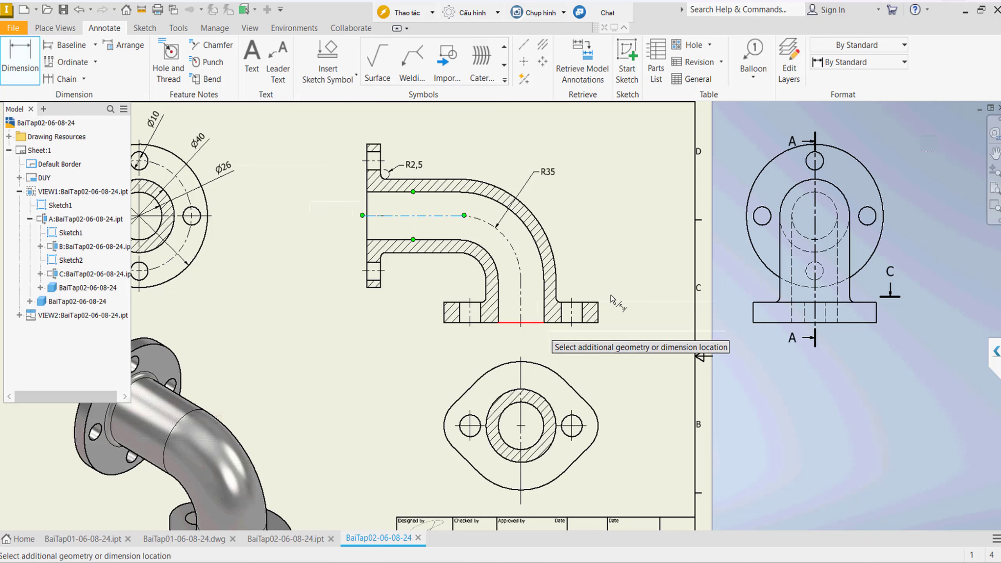
{"action": "left_click", "coordinate": [537, 323]}
{"action": "left_click", "coordinate": [635, 298]}
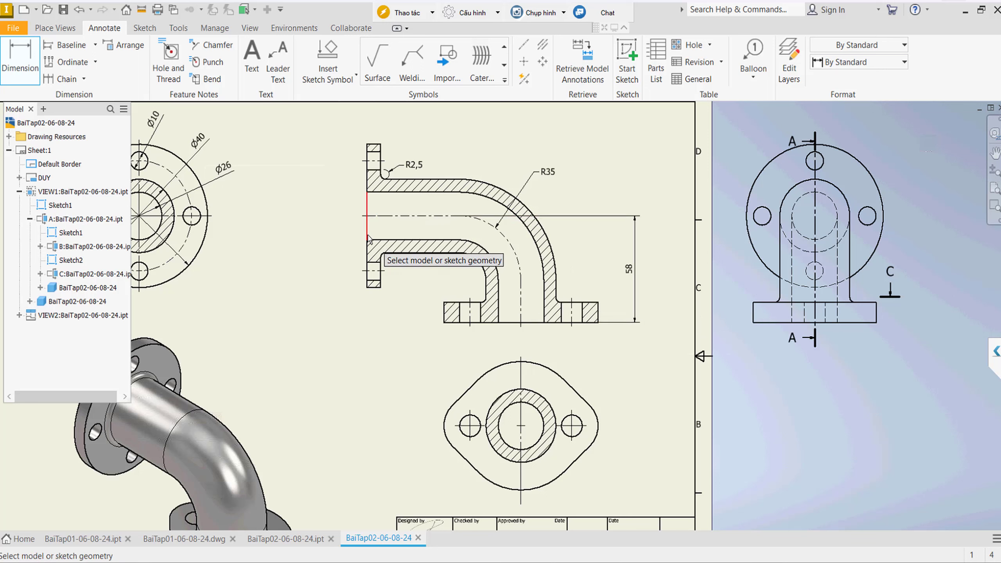
{"action": "left_click", "coordinate": [368, 240]}
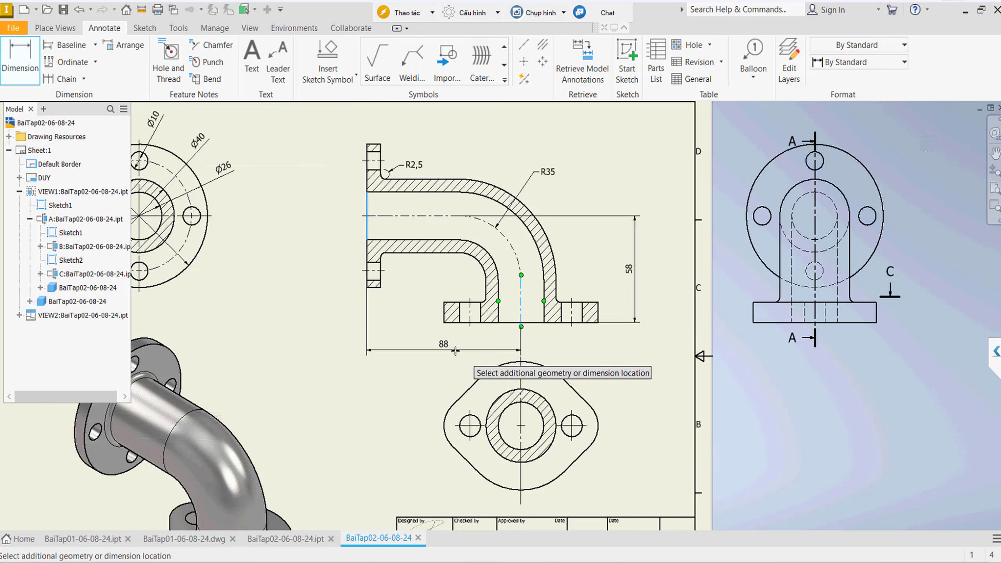
{"action": "left_click", "coordinate": [459, 354]}
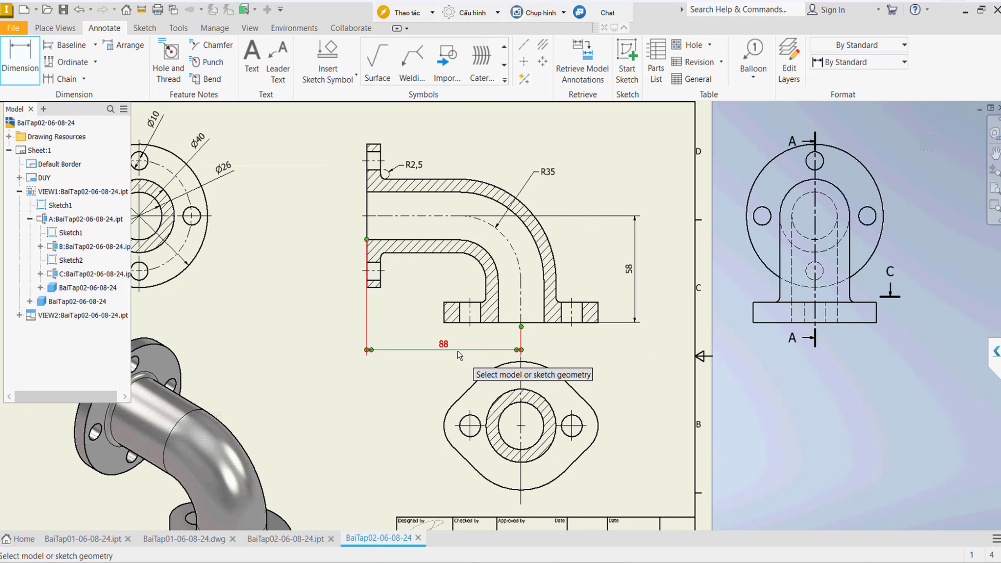
Add two 29 bolt-hole spacing dimensions from the vertical centerline.
{"action": "left_click", "coordinate": [470, 324]}
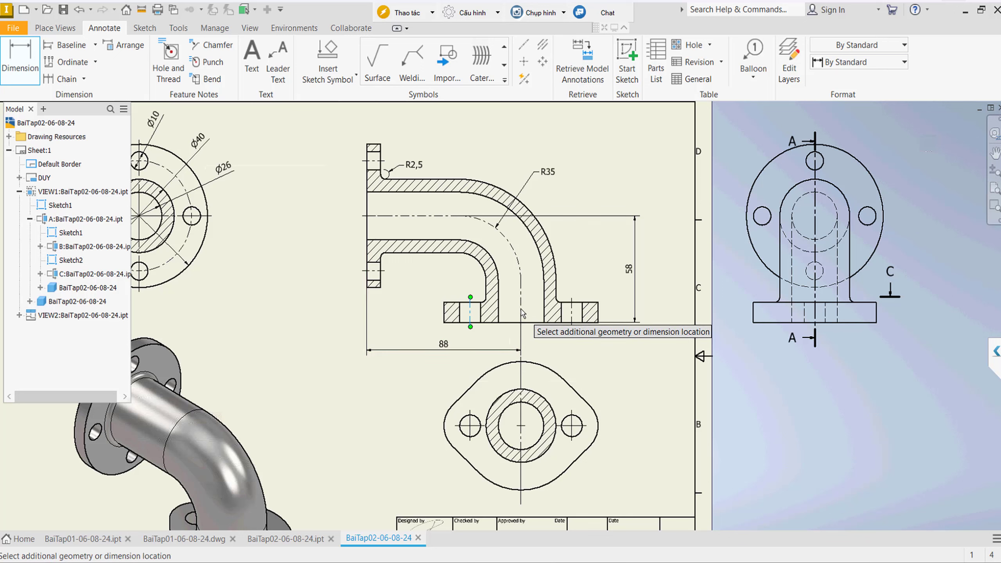
{"action": "left_click", "coordinate": [520, 313]}
{"action": "left_click", "coordinate": [508, 334]}
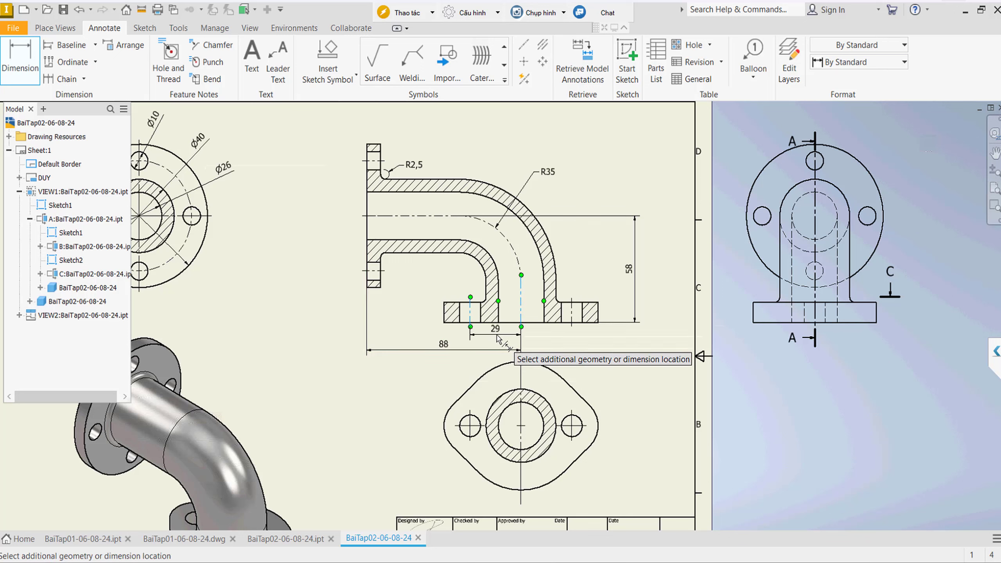
{"action": "left_click", "coordinate": [520, 316]}
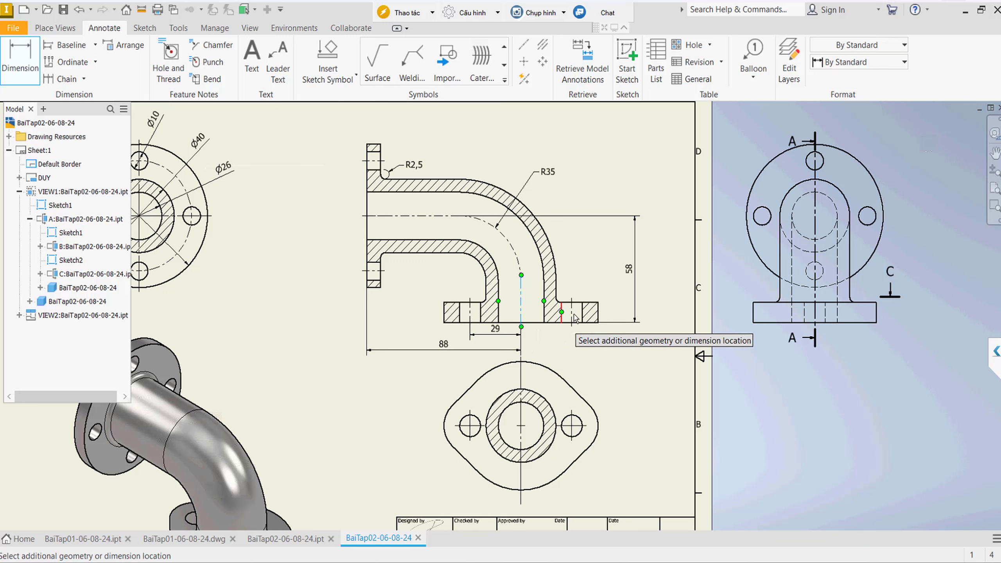
{"action": "left_click", "coordinate": [552, 339]}
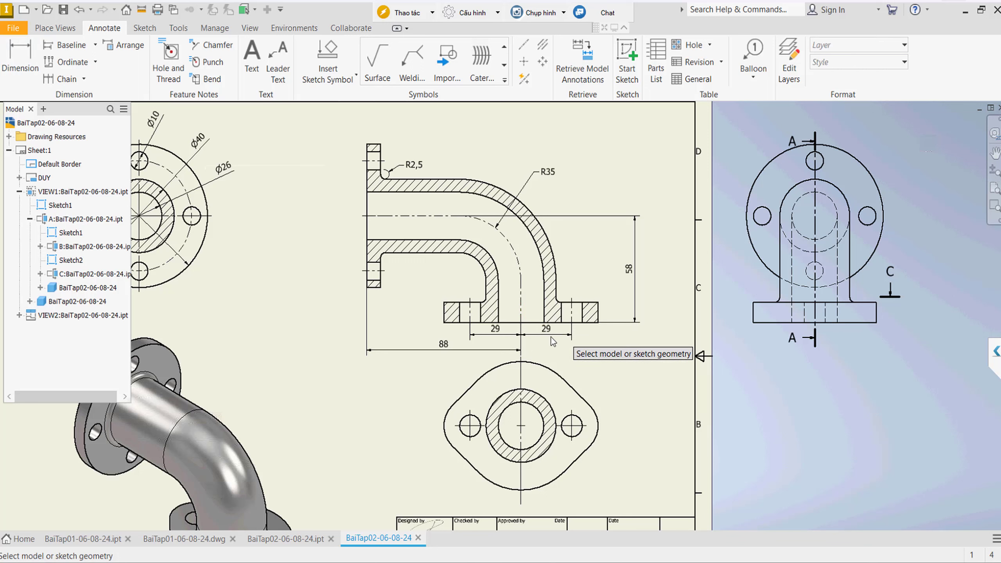
{"action": "key", "text": "Escape"}
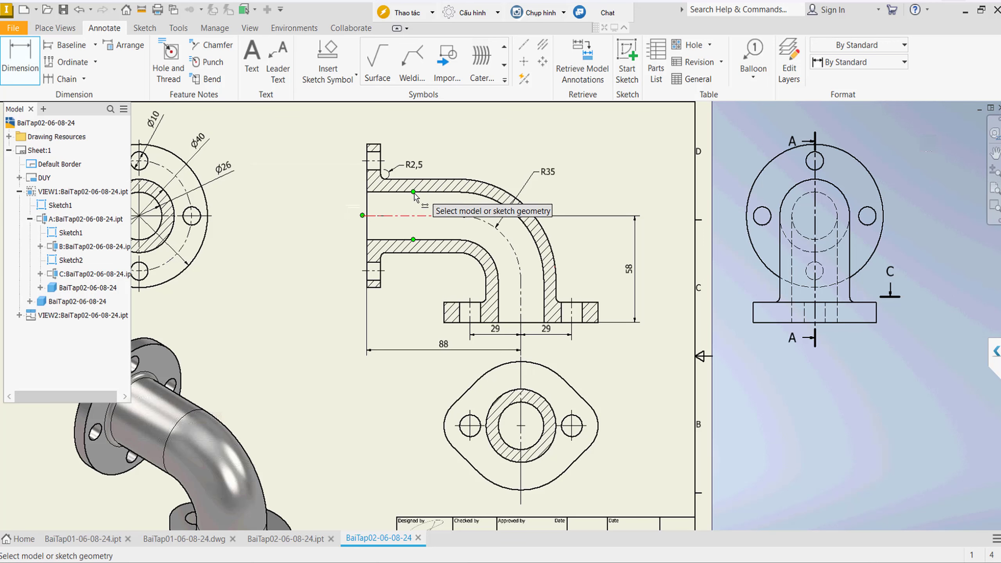
Add the pipe's Ø26 bore and Ø40 outer diameter dimensions.
{"action": "left_click", "coordinate": [404, 216]}
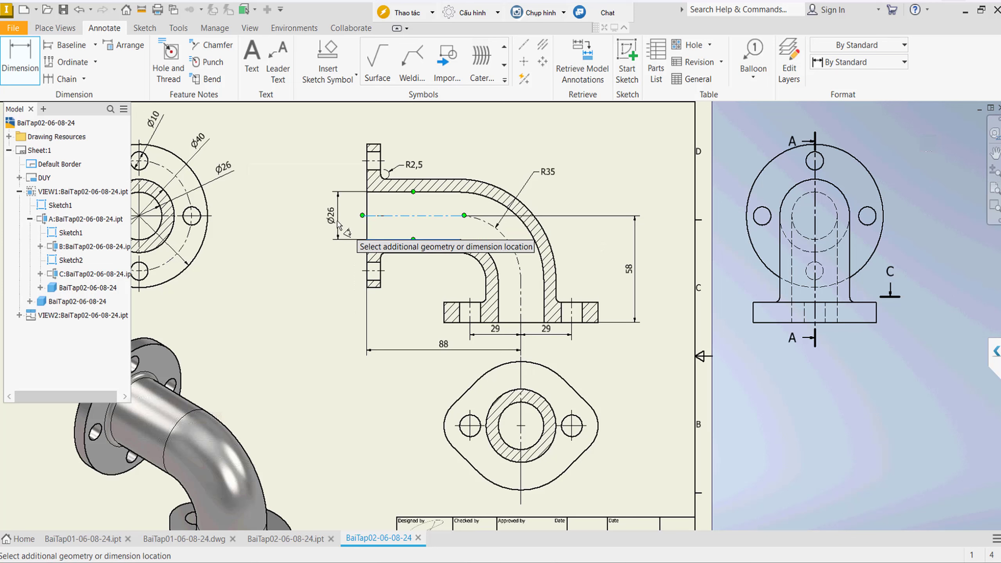
{"action": "left_click", "coordinate": [333, 217]}
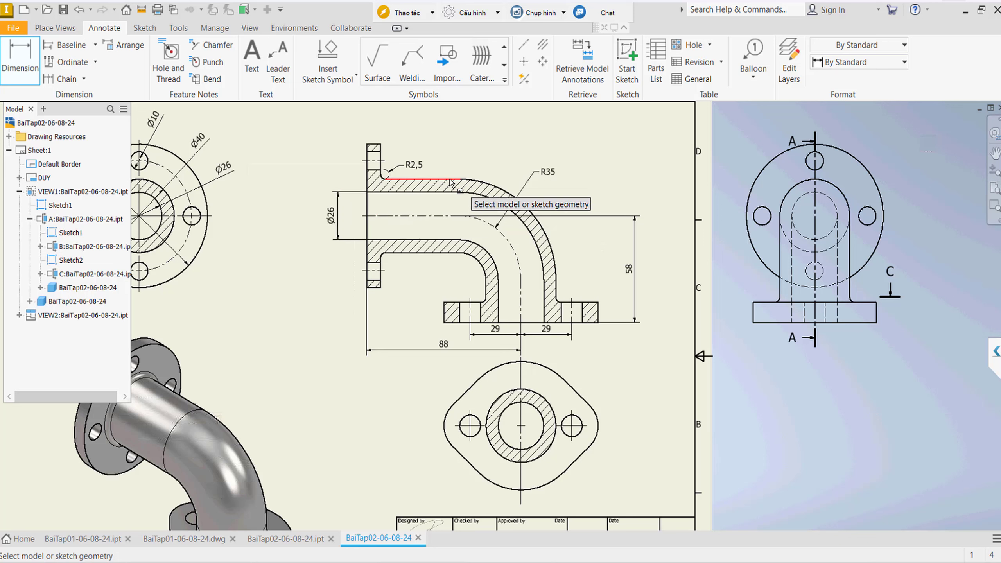
{"action": "left_click", "coordinate": [449, 179]}
{"action": "left_click", "coordinate": [445, 252]}
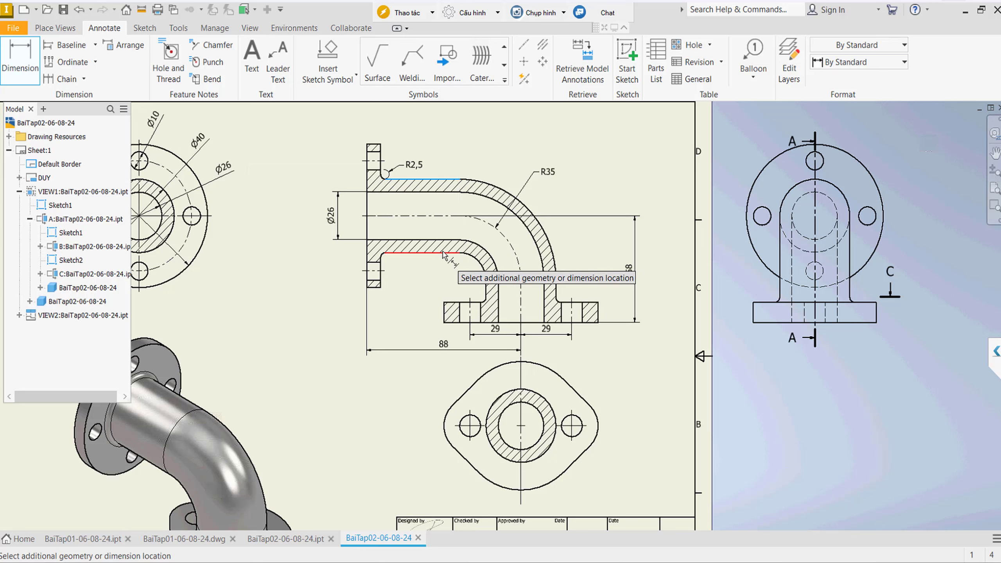
{"action": "left_click", "coordinate": [452, 215]}
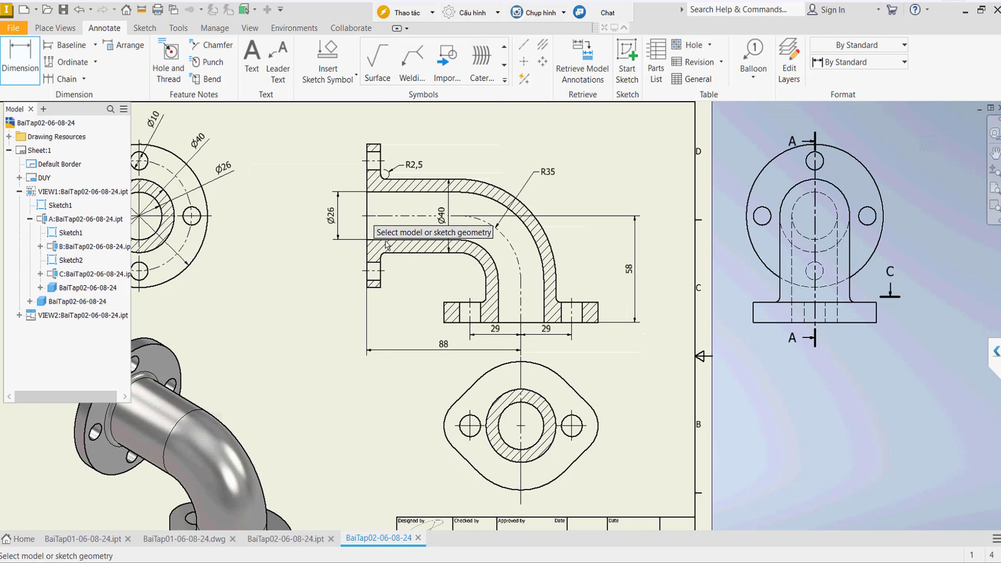
Add two 30 spacings from the left flange's bolt-hole centrelines to the pipe axis.
{"action": "left_click", "coordinate": [374, 271]}
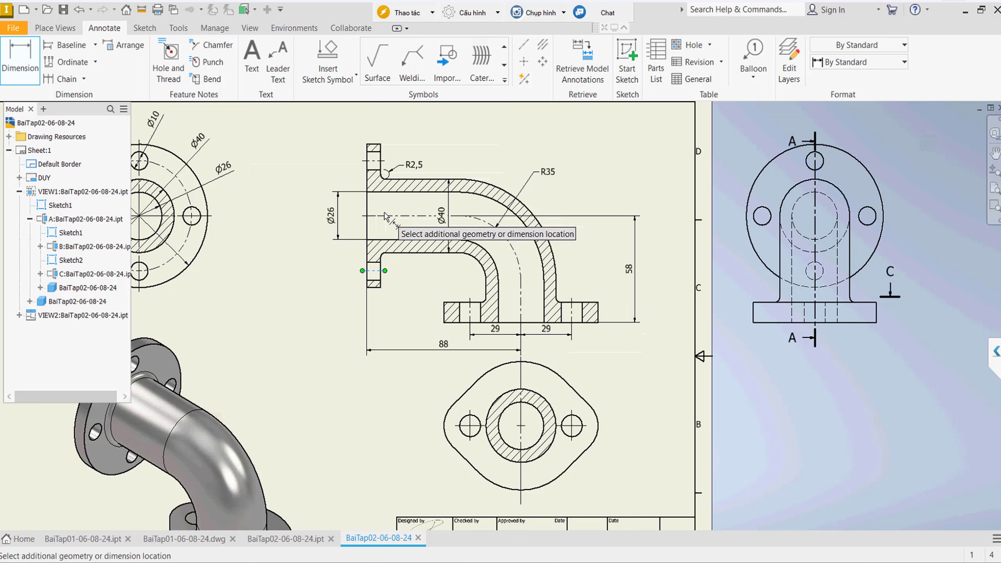
{"action": "left_click", "coordinate": [385, 216]}
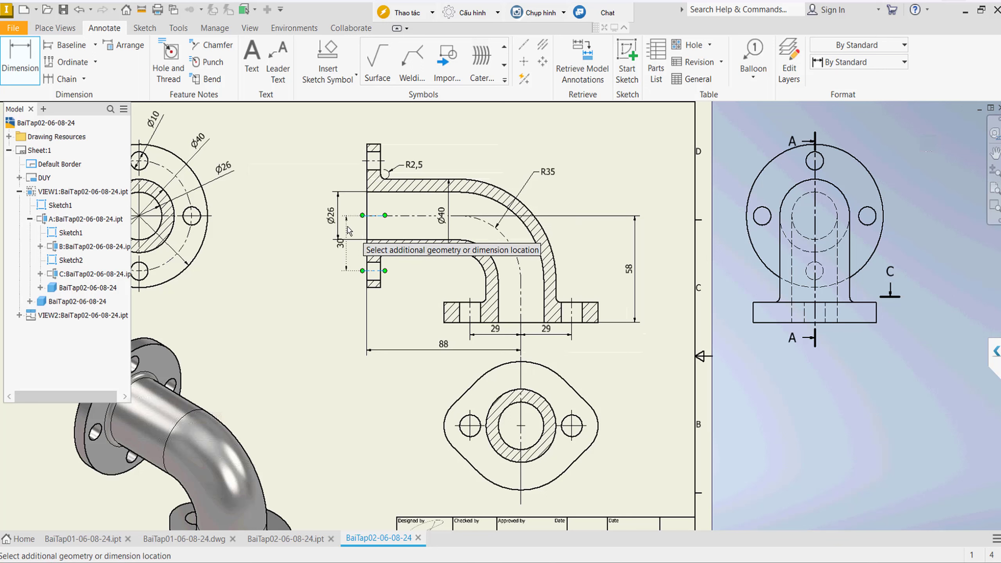
{"action": "left_click", "coordinate": [353, 231]}
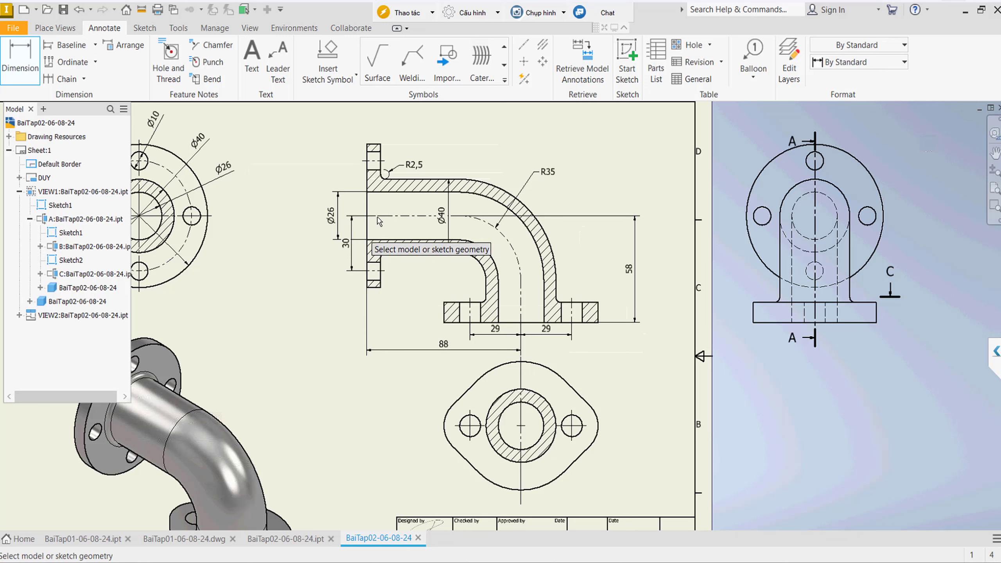
{"action": "left_click", "coordinate": [365, 215]}
{"action": "left_click", "coordinate": [353, 159]}
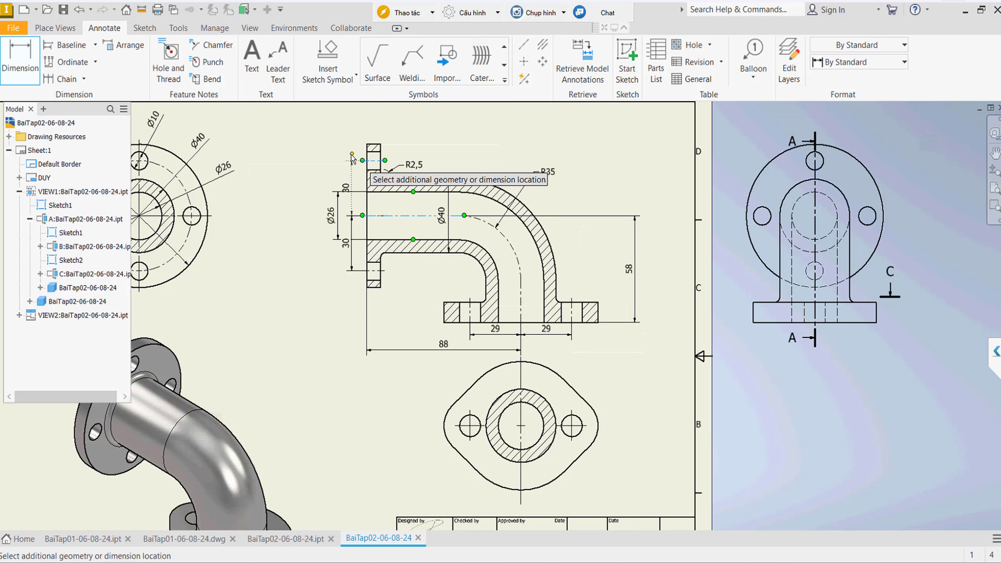
{"action": "left_click", "coordinate": [348, 186]}
{"action": "key", "text": "Escape"}
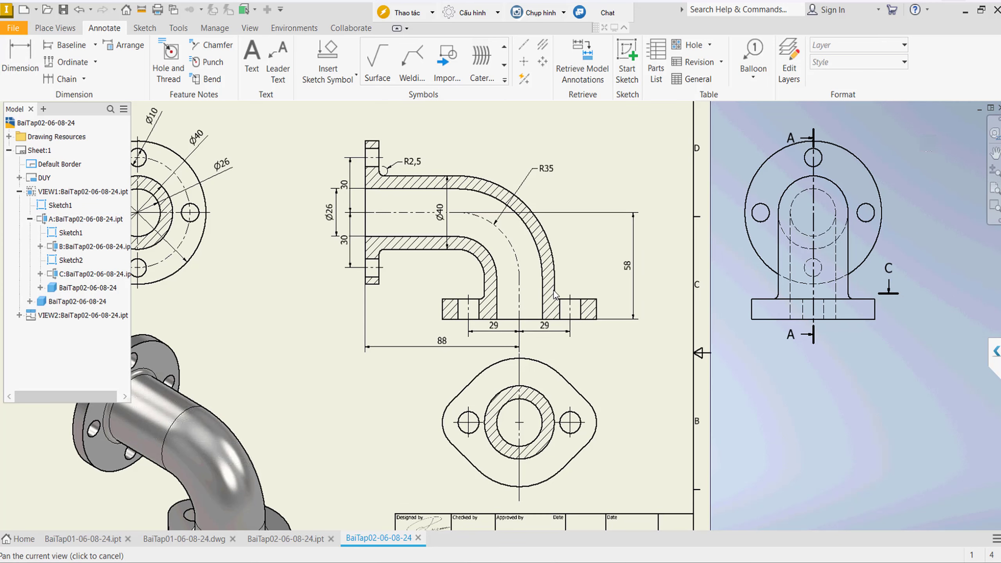
Dimension the oval flange's R15 end arc and R35 top arc.
{"action": "middle_click_drag", "start_coordinate": [636, 462], "coordinate": [549, 342]}
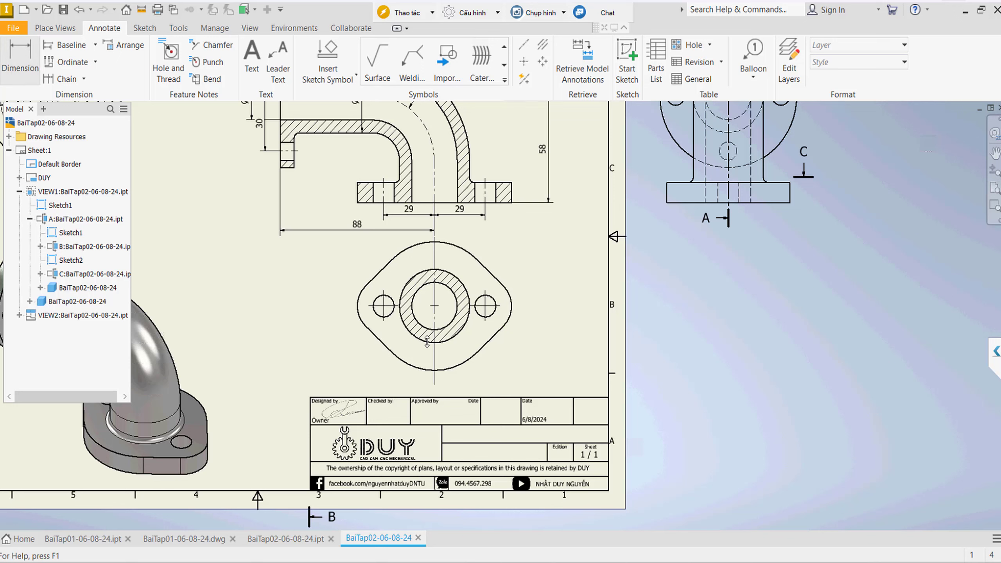
{"action": "key", "text": "d"}
{"action": "left_click", "coordinate": [510, 317]}
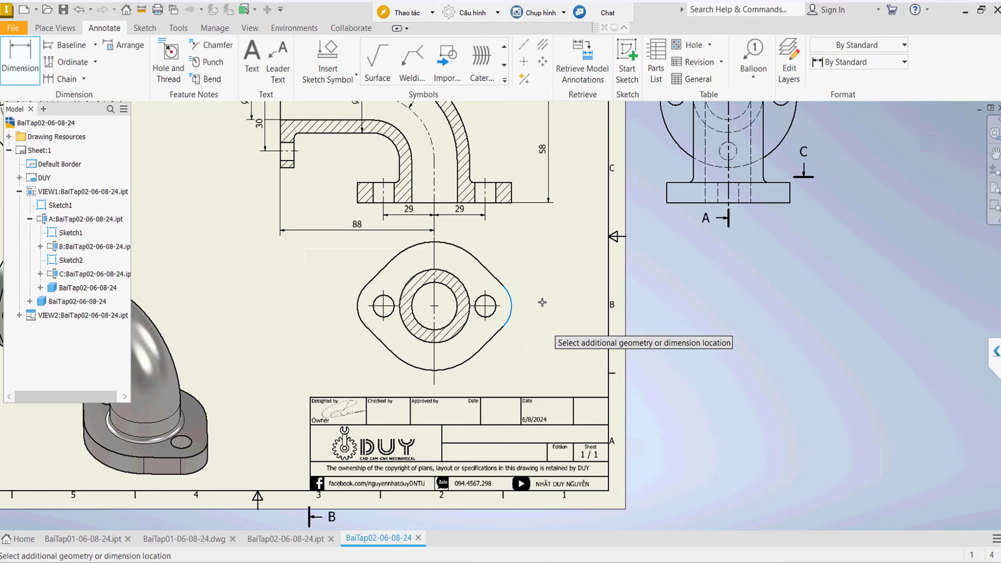
{"action": "key", "text": "Escape"}
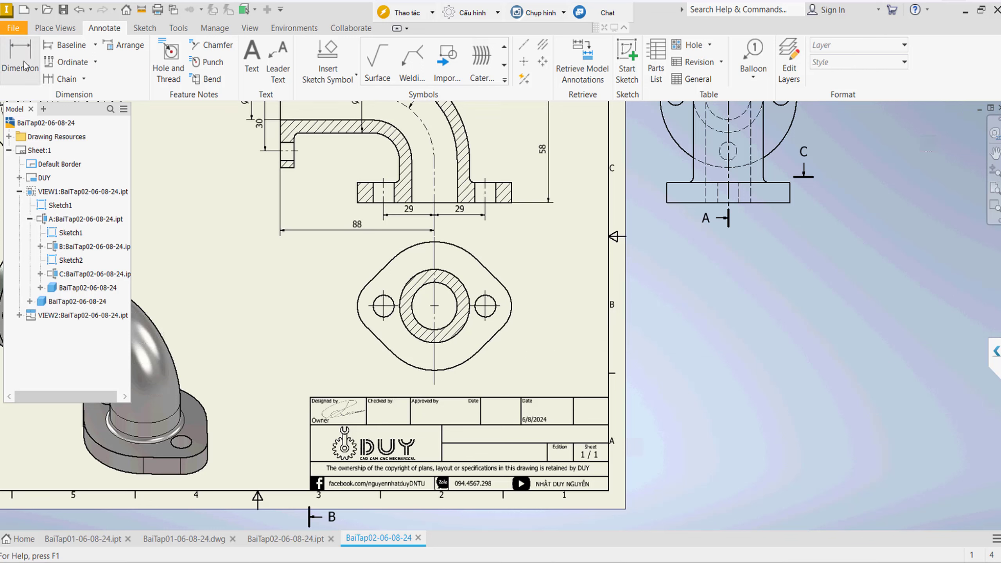
{"action": "left_click", "coordinate": [512, 299]}
{"action": "left_click", "coordinate": [542, 281]}
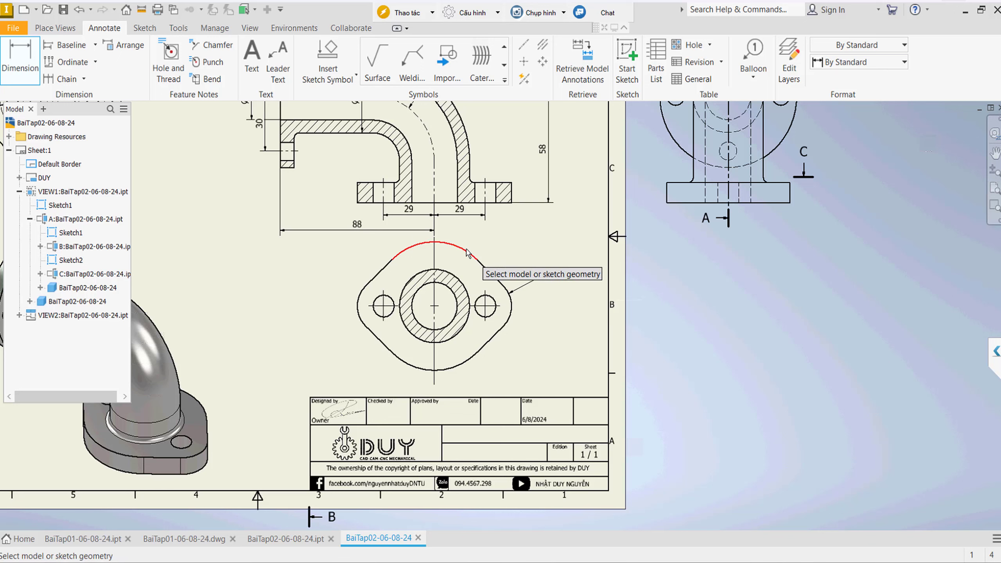
{"action": "left_click", "coordinate": [508, 238]}
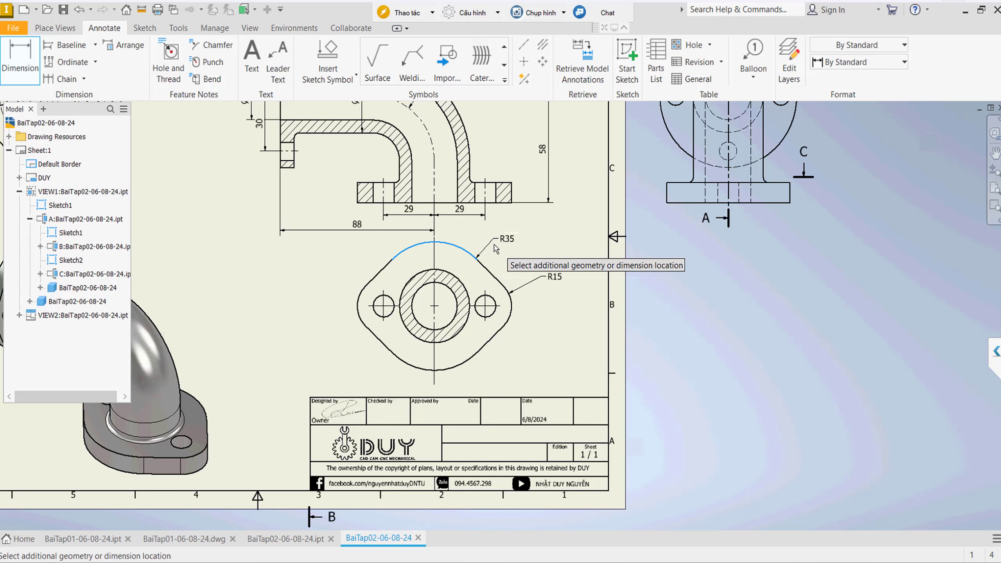
{"action": "left_click", "coordinate": [495, 240]}
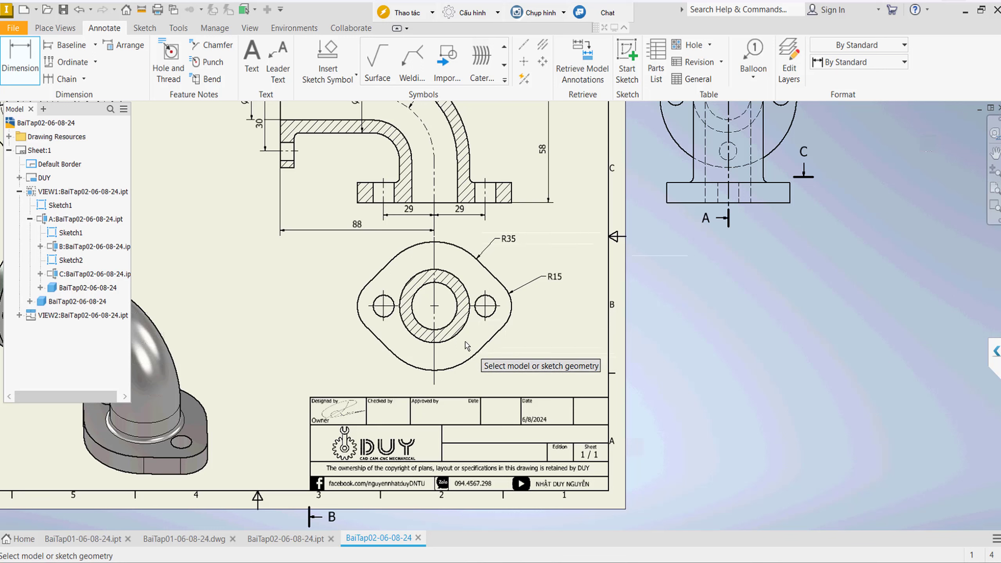
Add Ø26 inner and Ø40 outer hub diameter dimensions.
{"action": "left_click", "coordinate": [448, 290]}
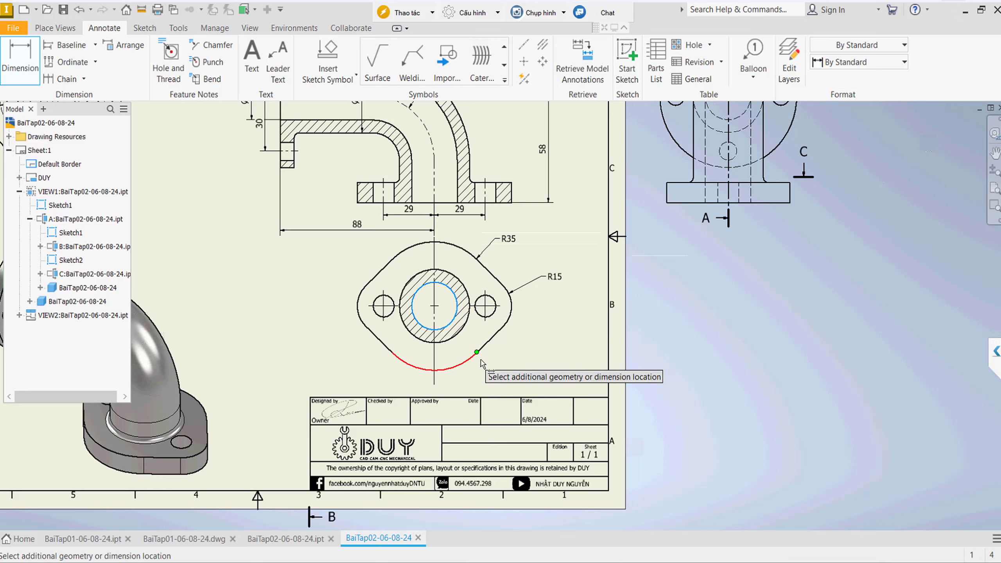
{"action": "left_click", "coordinate": [493, 366]}
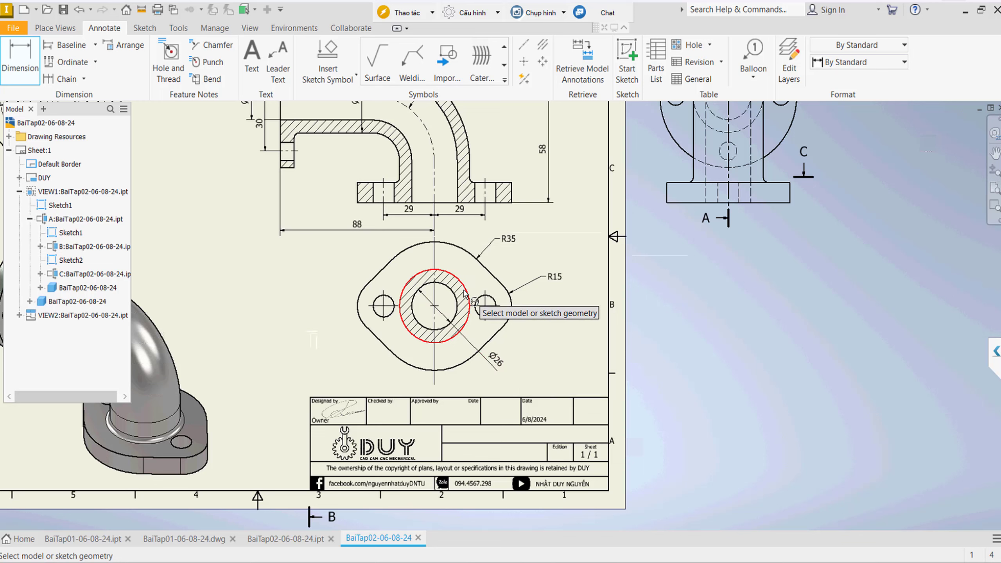
{"action": "left_click", "coordinate": [469, 301]}
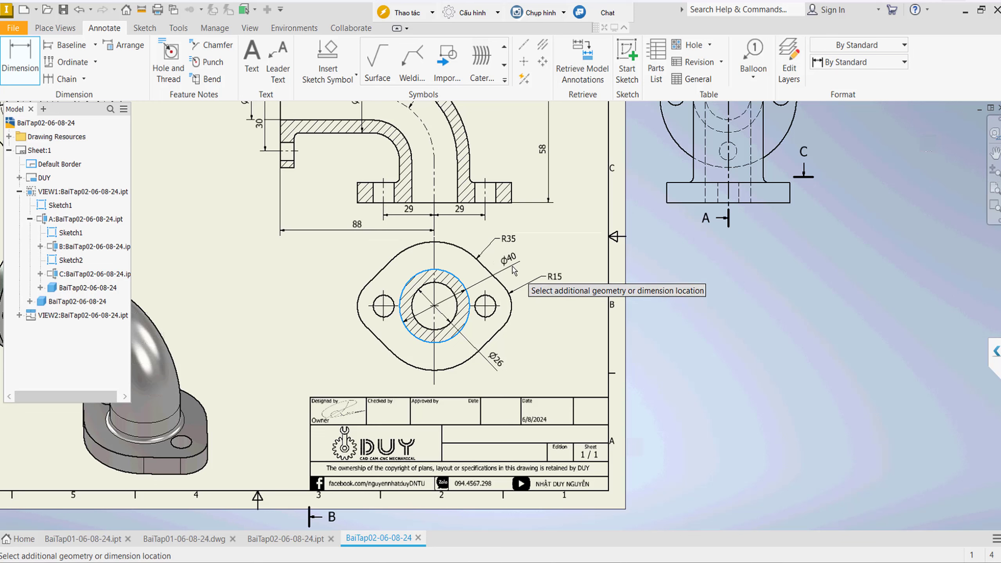
{"action": "left_click", "coordinate": [514, 272]}
{"action": "key", "text": "Escape"}
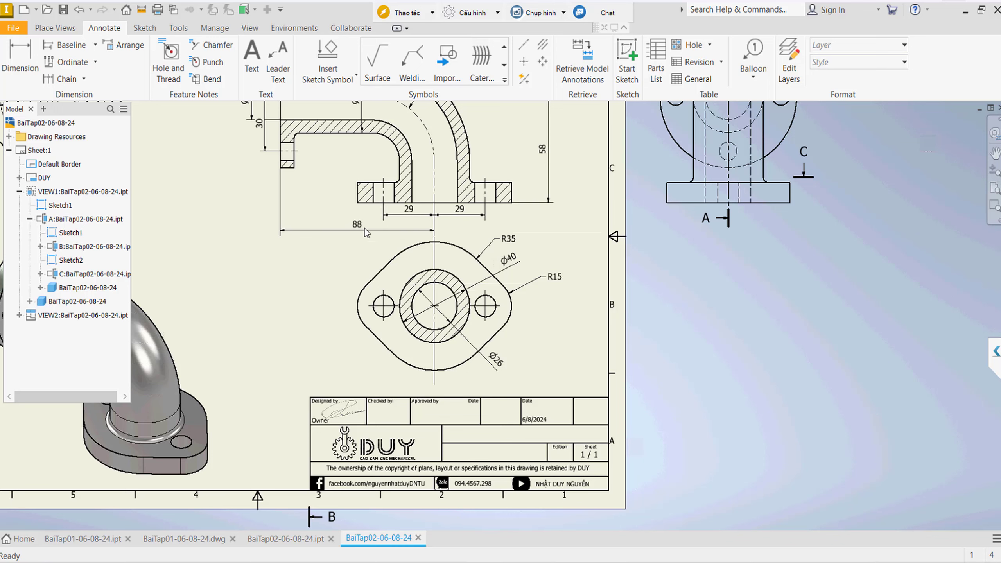
Dimension the left flange's 8 thickness in the section view.
{"action": "middle_click_drag", "start_coordinate": [354, 197], "coordinate": [348, 234]}
{"action": "left_click", "coordinate": [23, 66]}
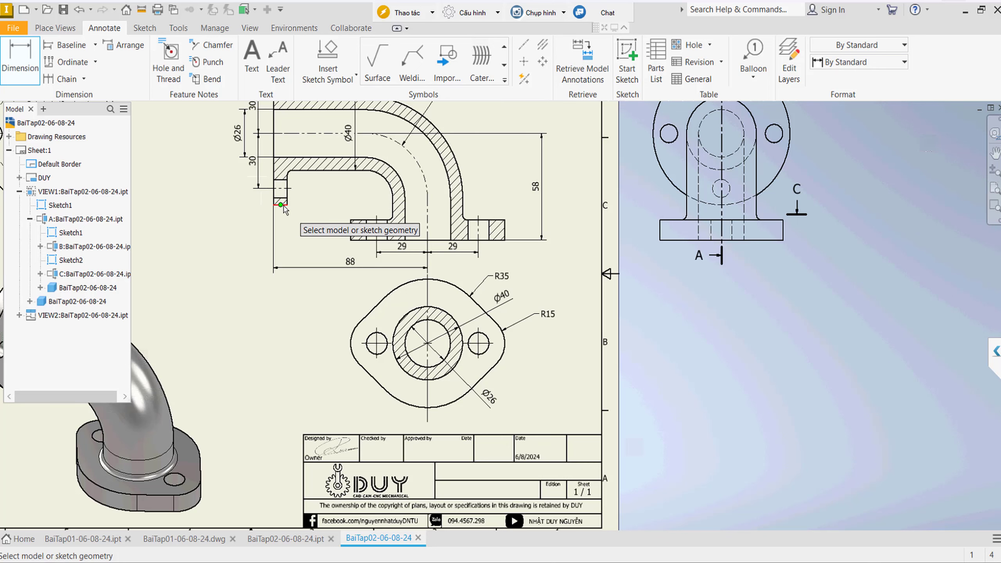
{"action": "scroll", "coordinate": [284, 209], "scroll_direction": "up", "scroll_amount": 3}
{"action": "scroll", "coordinate": [283, 209], "scroll_direction": "down", "scroll_amount": 4}
{"action": "scroll", "coordinate": [286, 208], "scroll_direction": "down", "scroll_amount": 3}
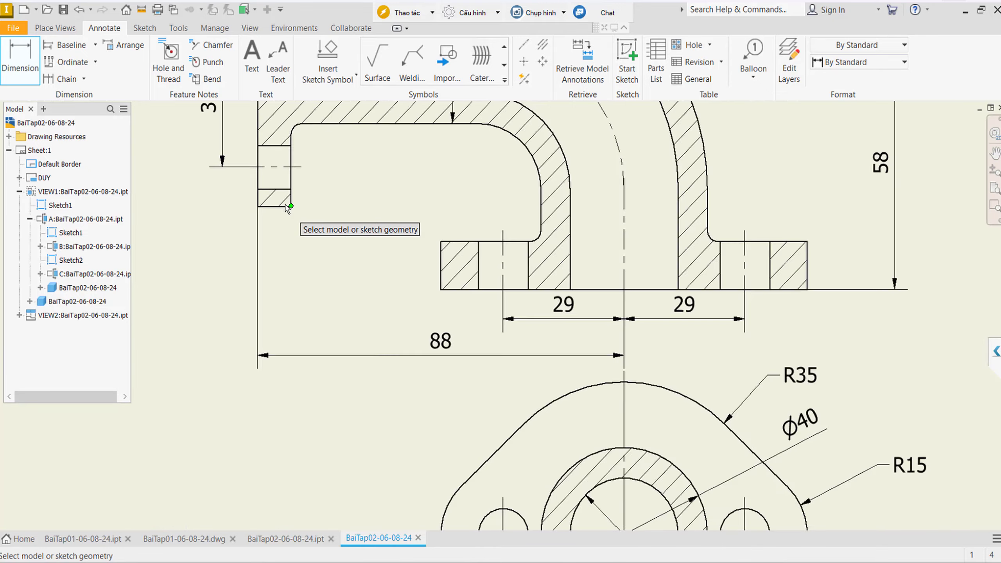
{"action": "scroll", "coordinate": [287, 209], "scroll_direction": "down", "scroll_amount": 4}
{"action": "left_click", "coordinate": [287, 213]}
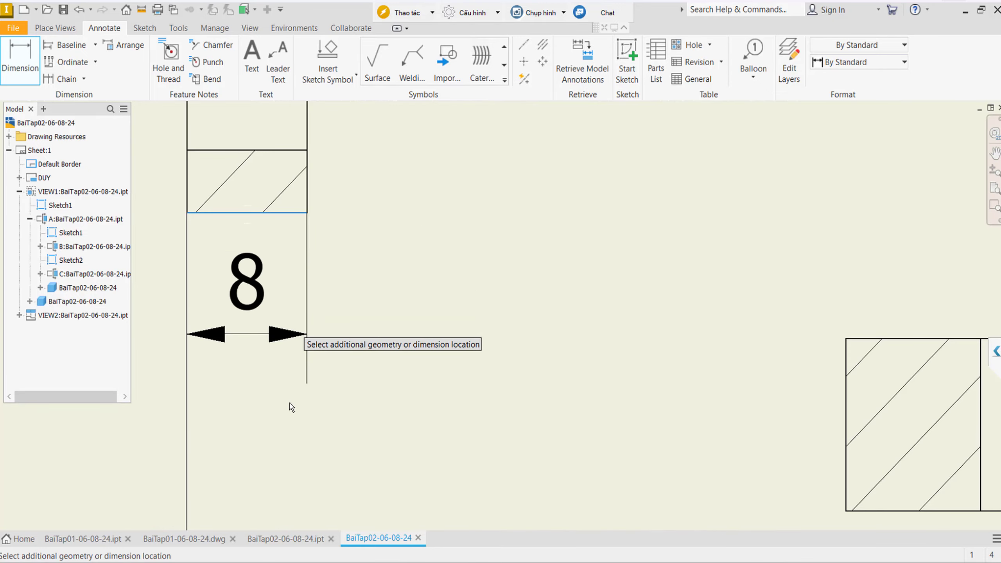
{"action": "left_click", "coordinate": [371, 357]}
Dimension the base flange's 11 thickness.
{"action": "scroll", "coordinate": [614, 351], "scroll_direction": "up", "scroll_amount": 3}
{"action": "scroll", "coordinate": [552, 355], "scroll_direction": "up", "scroll_amount": 2}
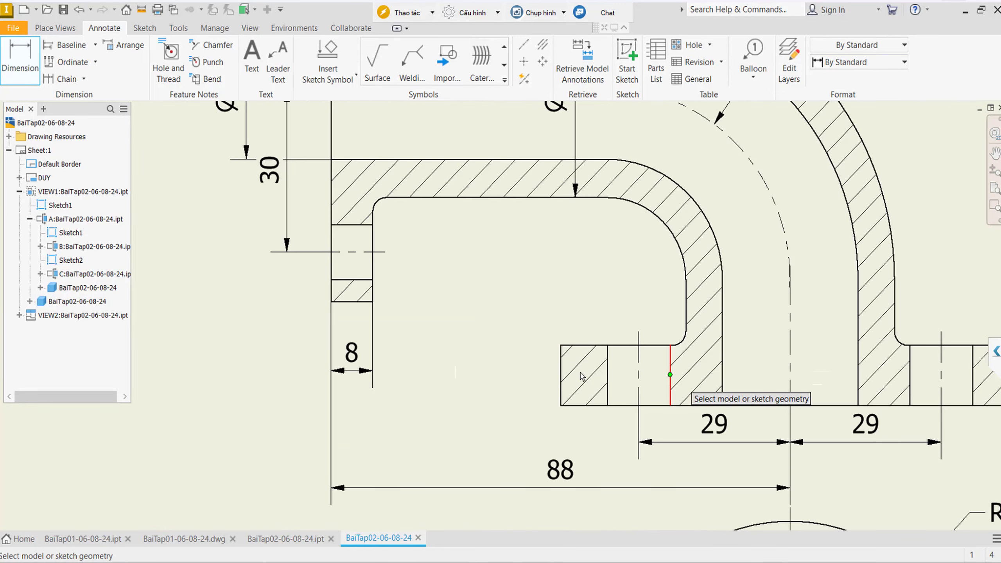
{"action": "left_click", "coordinate": [561, 363]}
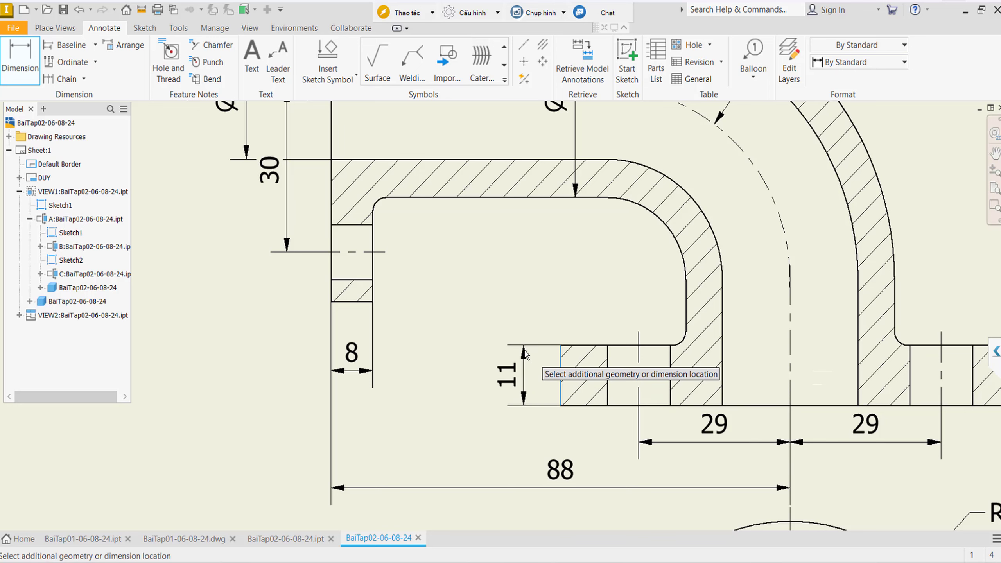
{"action": "left_click", "coordinate": [525, 354]}
{"action": "scroll", "coordinate": [545, 261], "scroll_direction": "up", "scroll_amount": 2}
{"action": "scroll", "coordinate": [513, 269], "scroll_direction": "up", "scroll_amount": 2}
{"action": "key", "text": "Escape"}
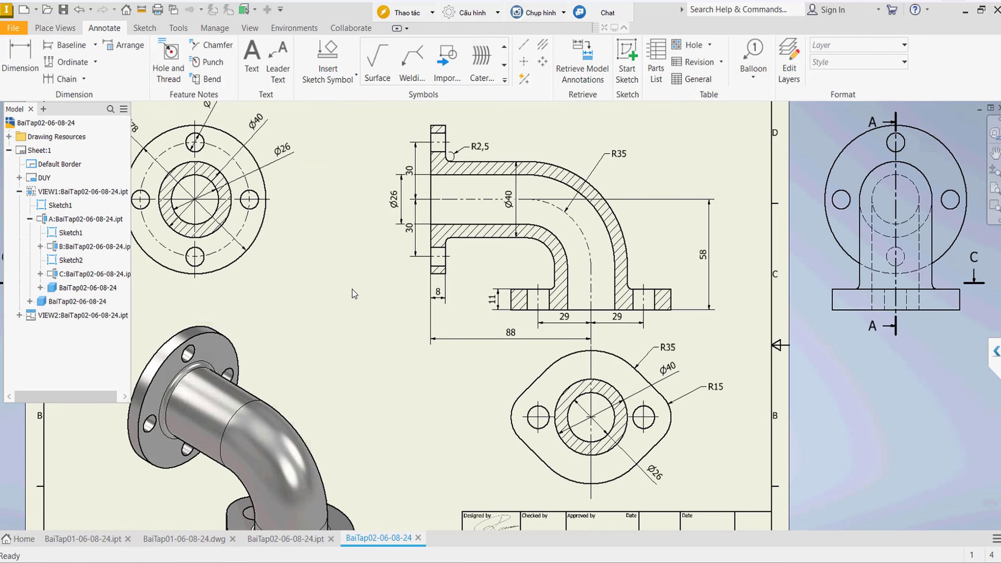
{"action": "middle_click_drag", "start_coordinate": [352, 289], "coordinate": [350, 290]}
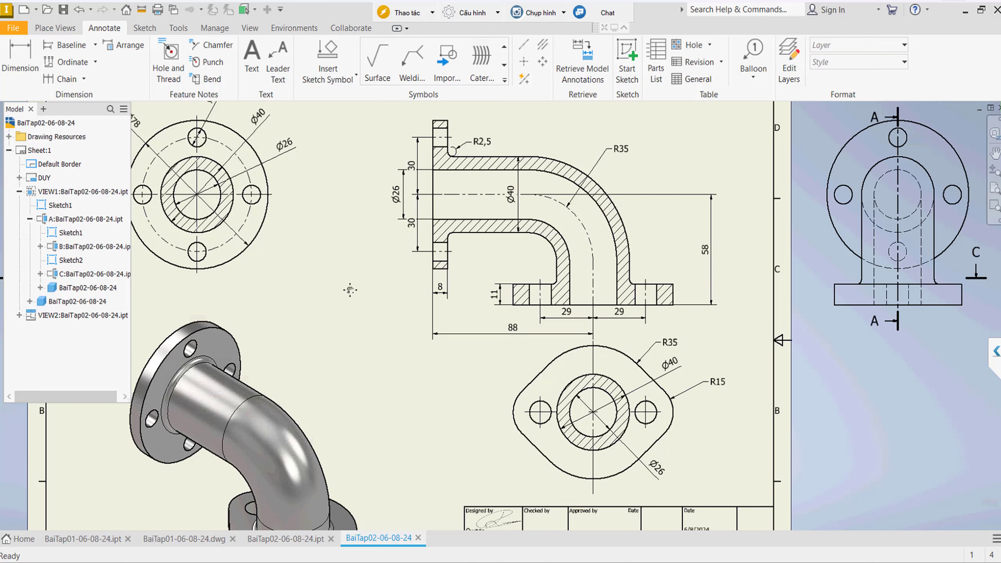
Save the drawing as BaiTap02-06-08-24 in Inventor Drawing (*.dwg) format.
{"action": "key", "text": "Home"}
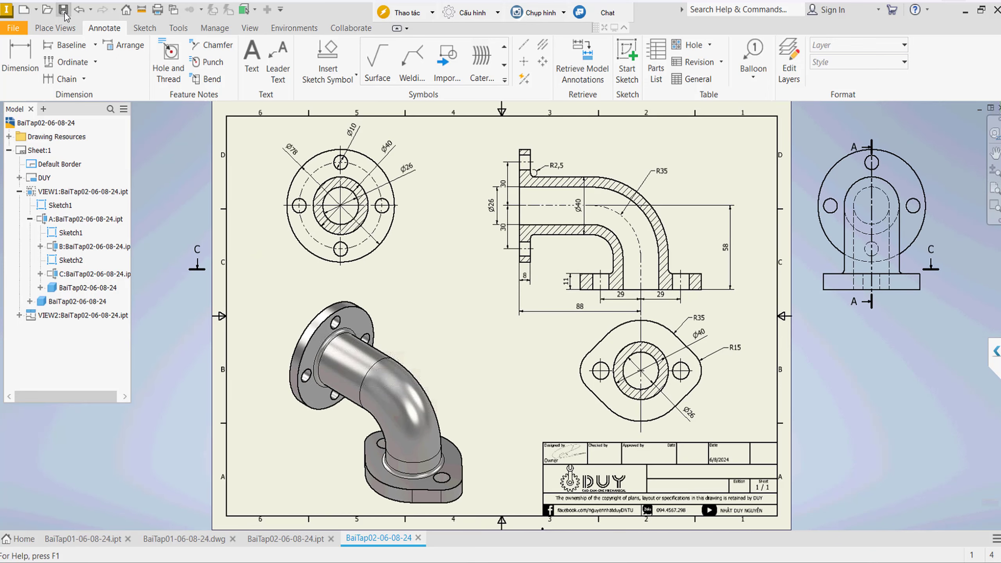
{"action": "key", "text": "ctrl+s"}
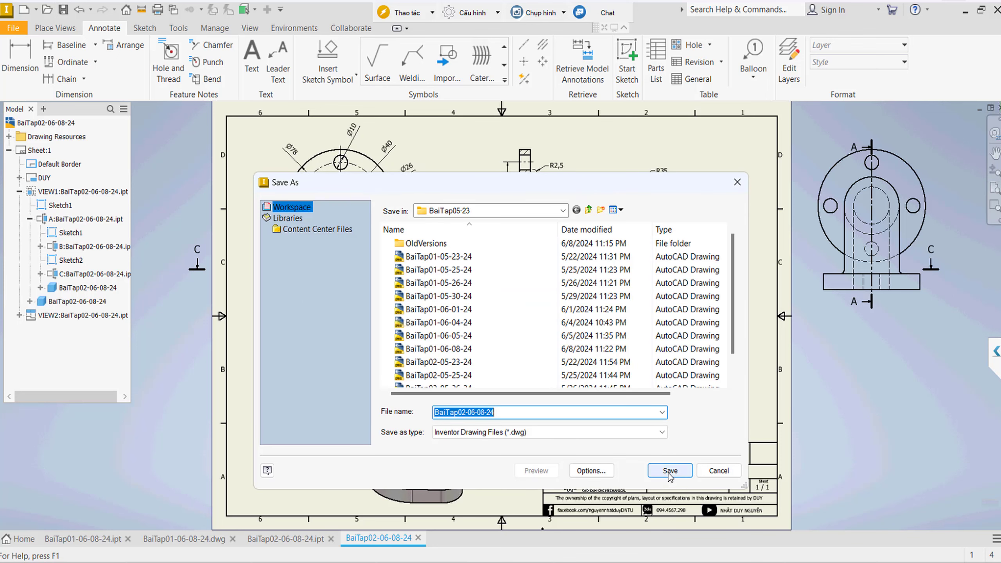
{"action": "left_click", "coordinate": [670, 470]}
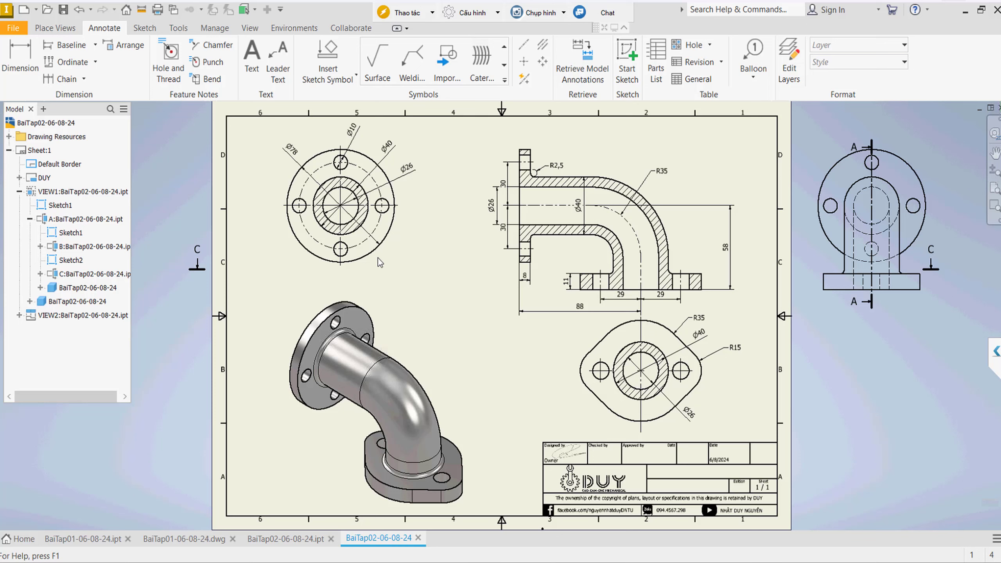
Set Microsoft Print to PDF to A3 landscape and open the print preview.
{"action": "key", "text": "ctrl+p"}
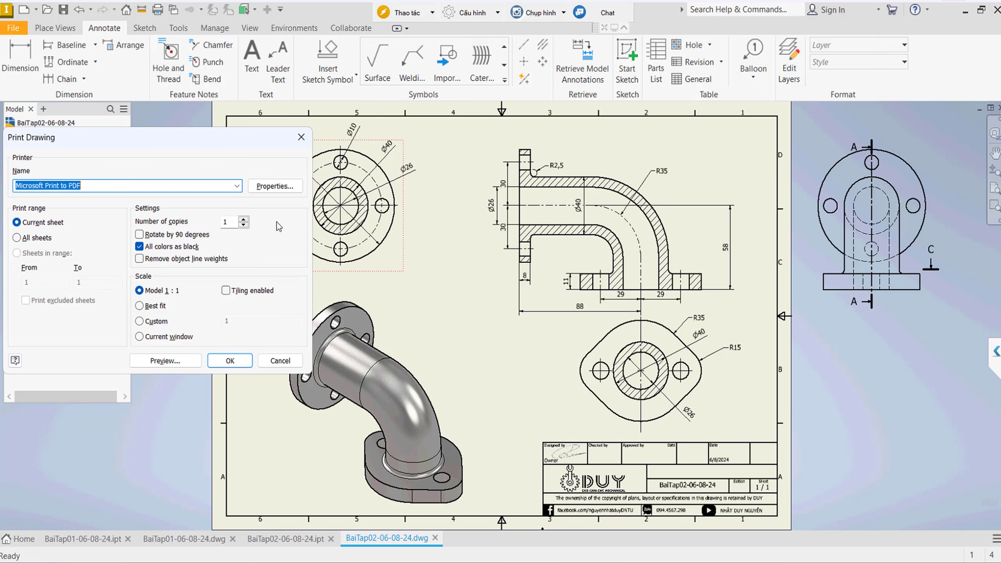
{"action": "left_click", "coordinate": [295, 186]}
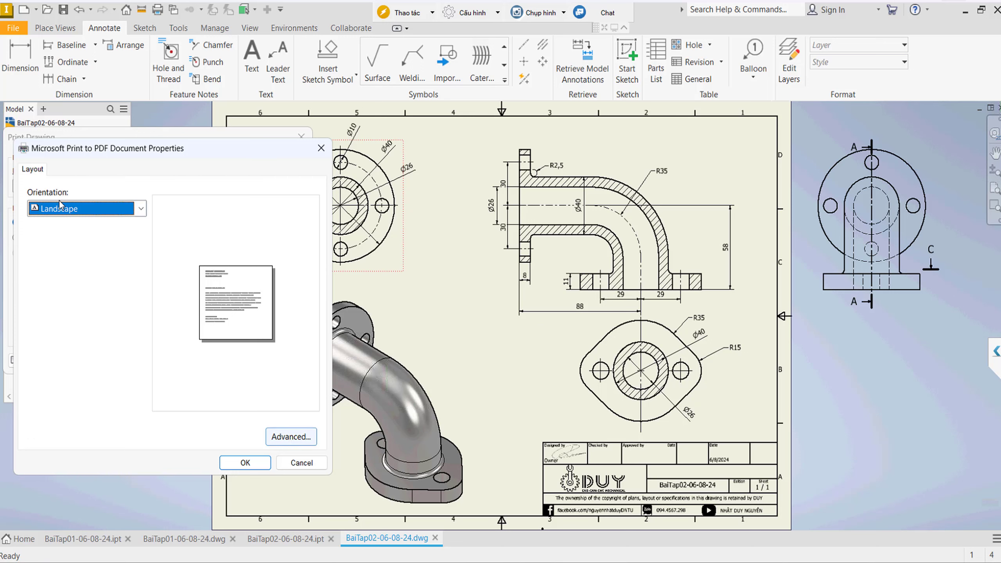
{"action": "key", "text": "alt+v"}
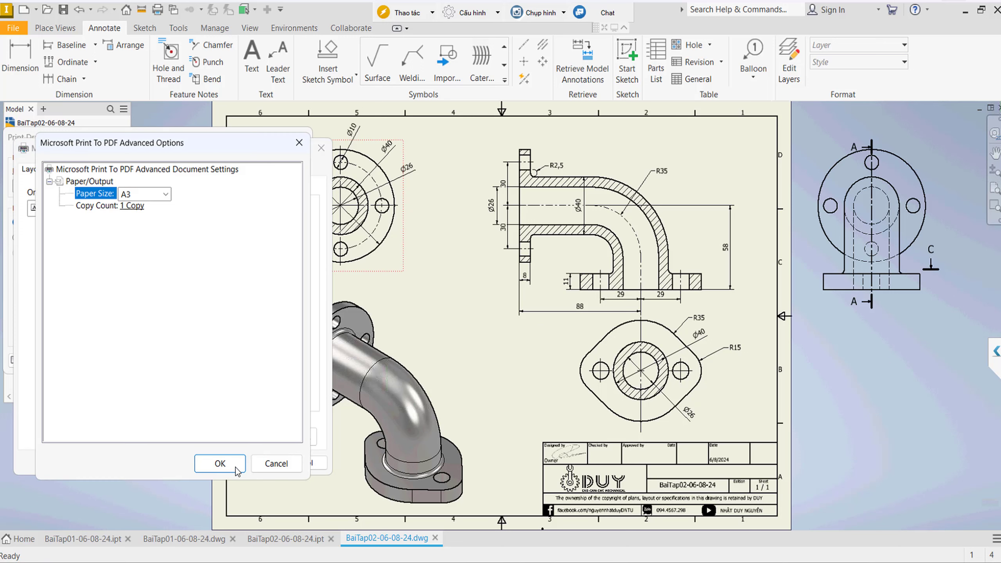
{"action": "left_click", "coordinate": [237, 469]}
{"action": "left_click", "coordinate": [245, 463]}
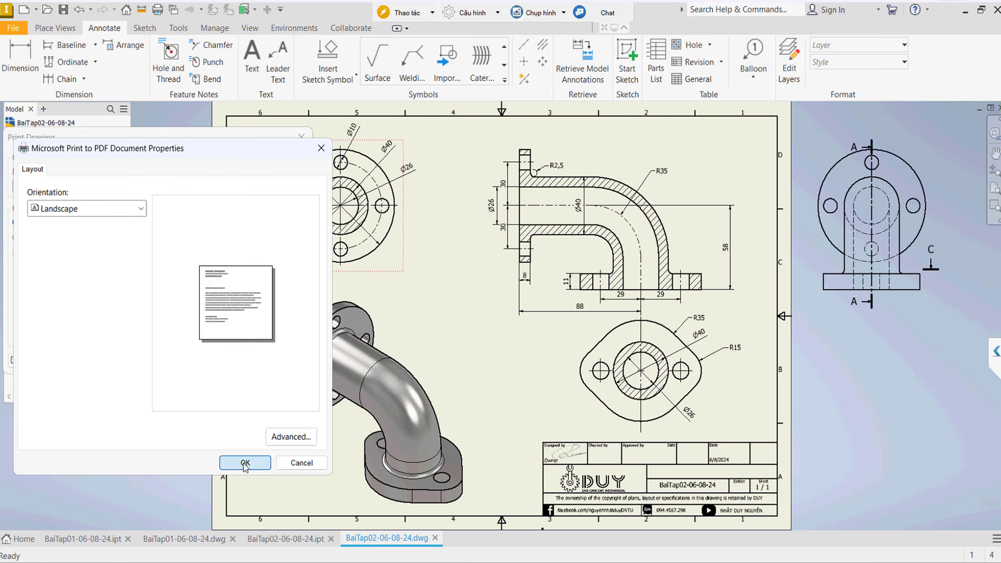
{"action": "left_click", "coordinate": [163, 359]}
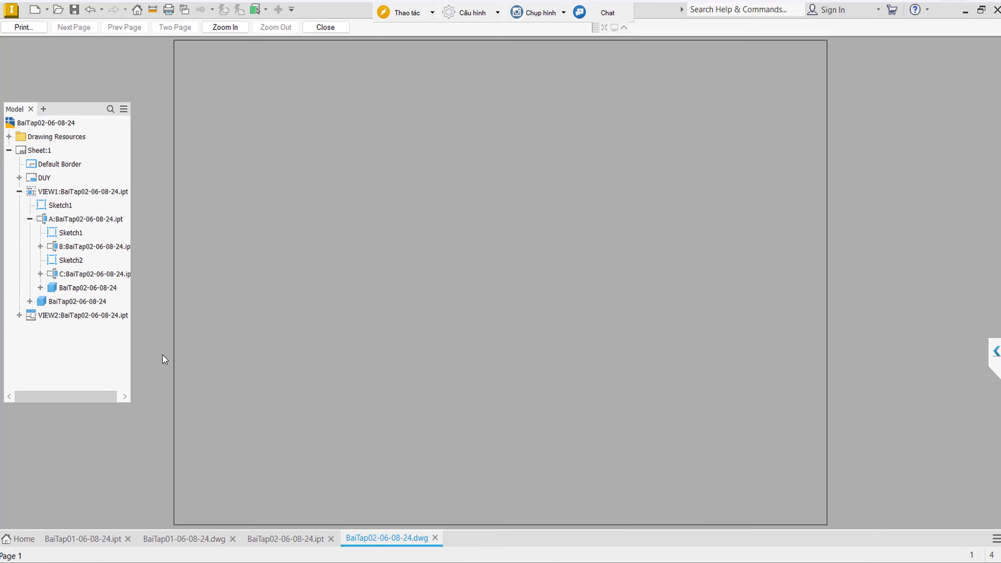